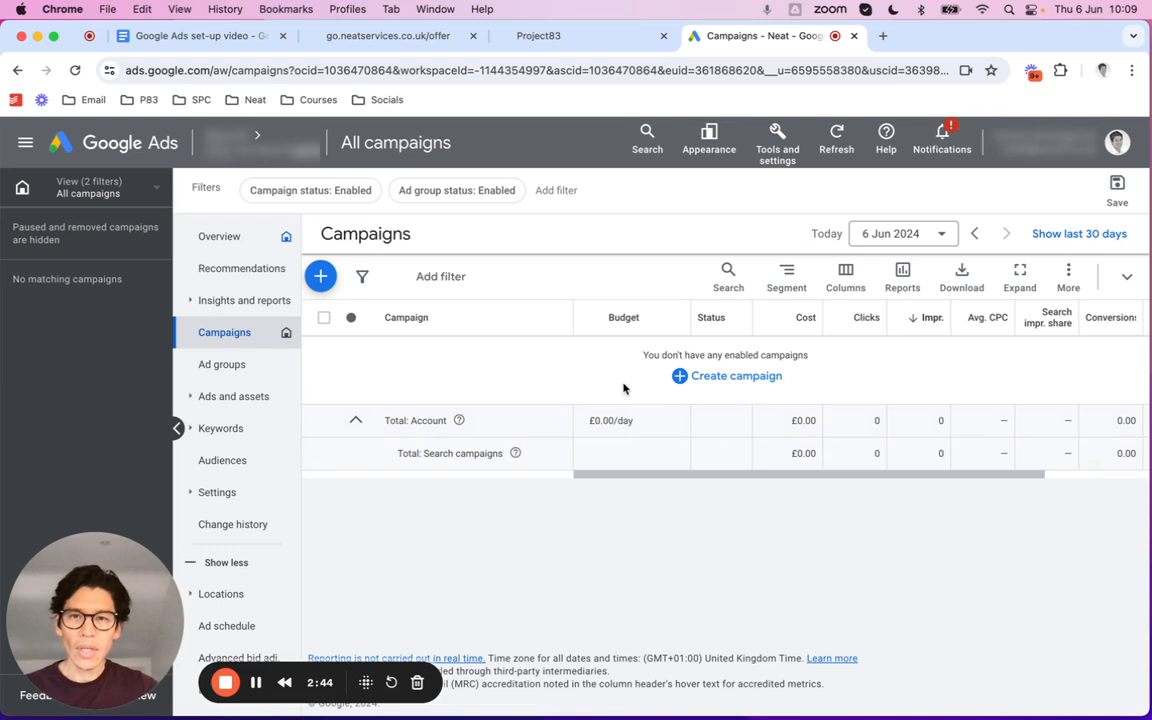
# Open Conversions under Measurement to see the lead form and two phone call goals
pyautogui.click(778, 165)
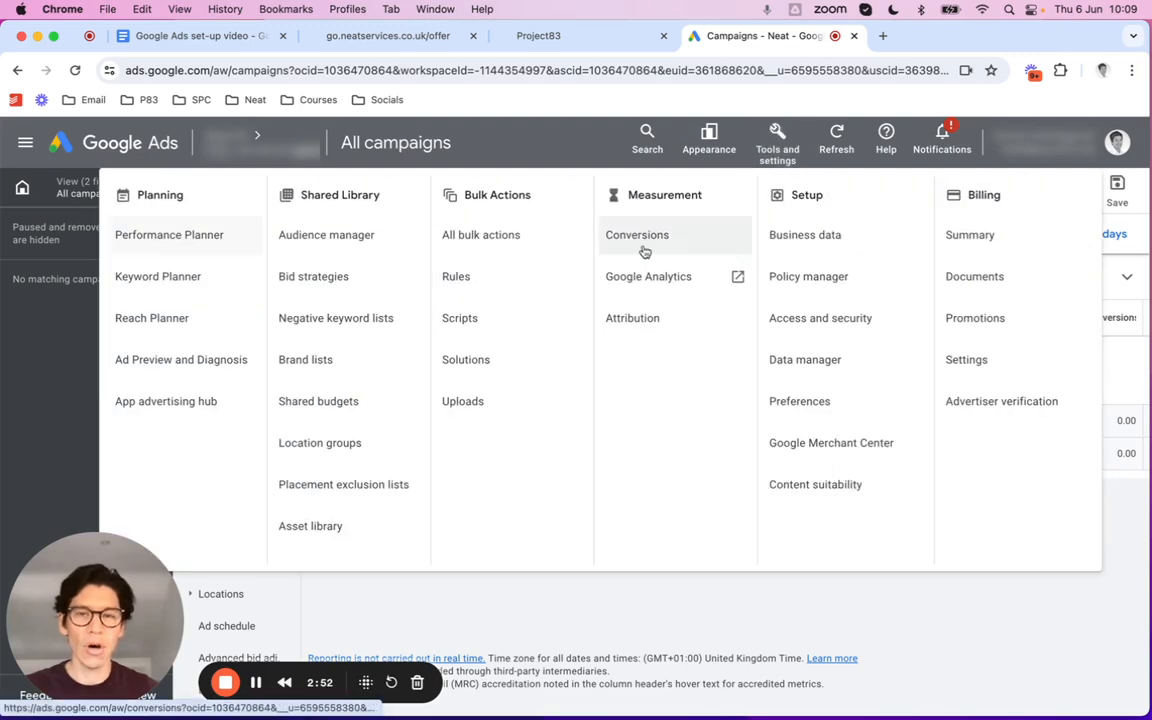
pyautogui.click(640, 240)
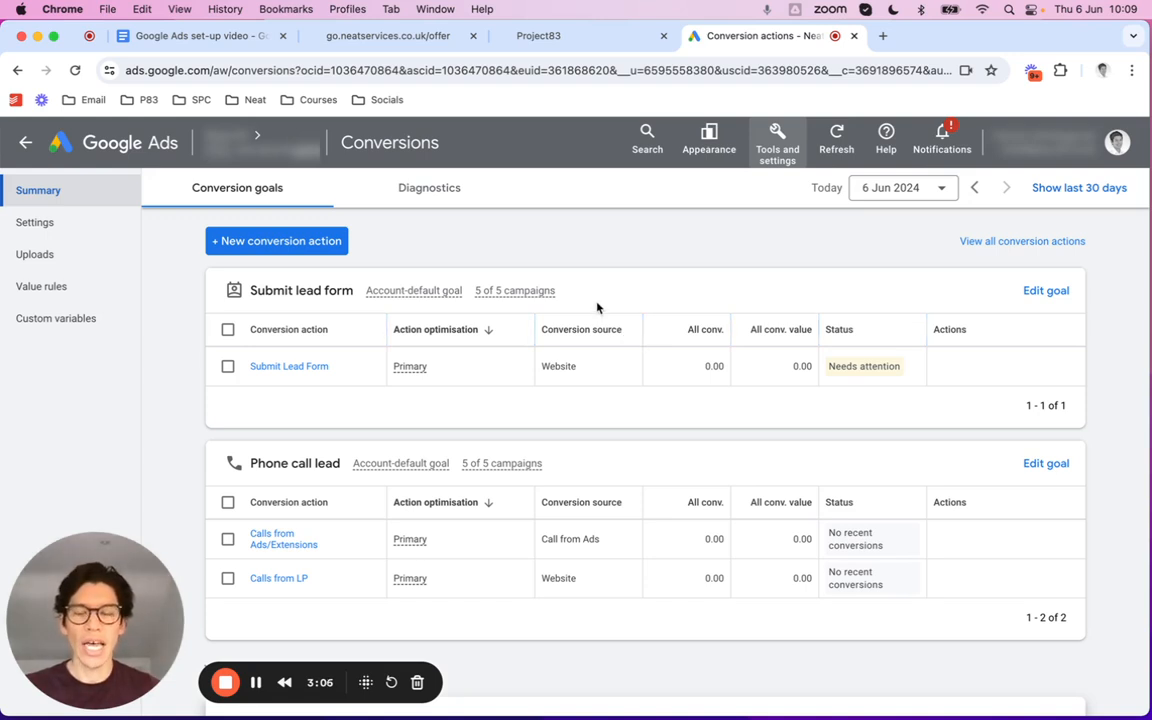
# Review the go.neatservices.co.uk page, move its tab beside Project83, and return to Conversions
pyautogui.click(368, 38)
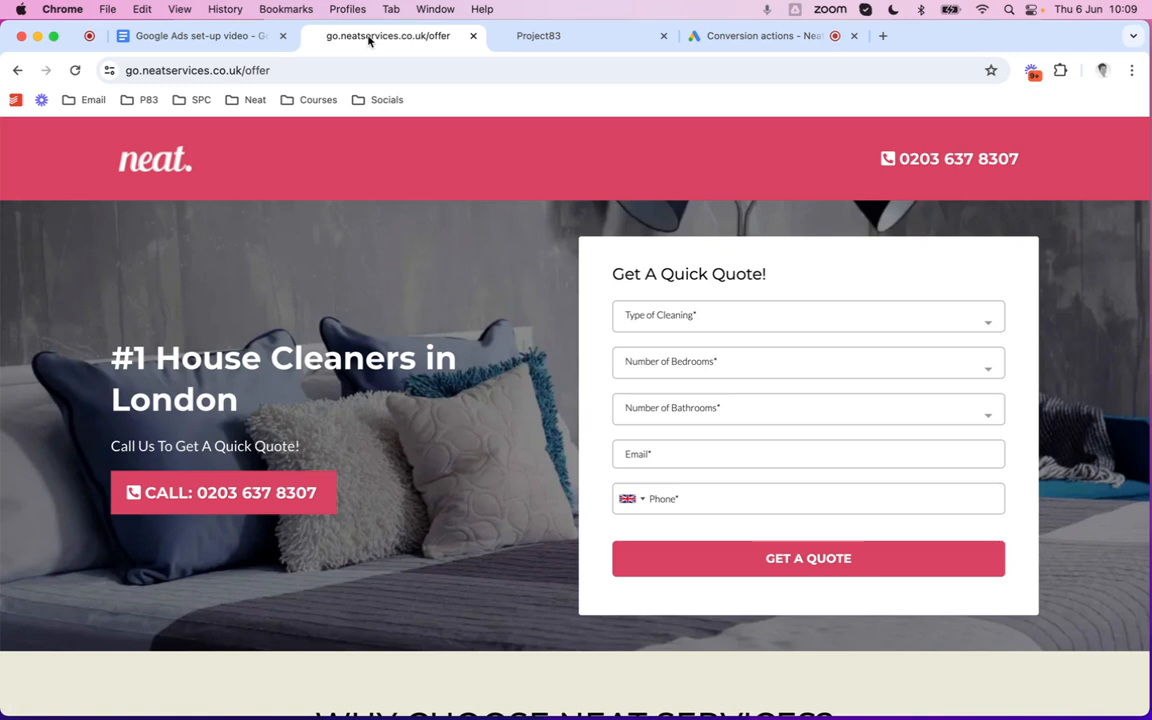
pyautogui.moveTo(368, 38); pyautogui.dragTo(527, 38)
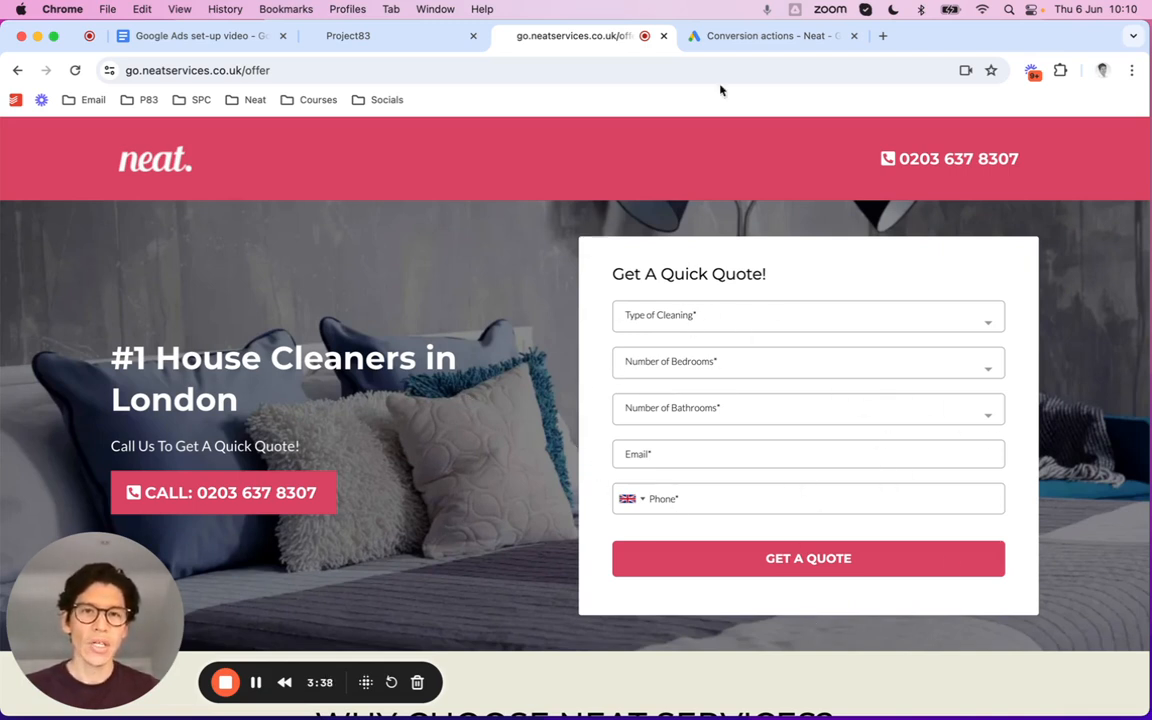
pyautogui.click(742, 38)
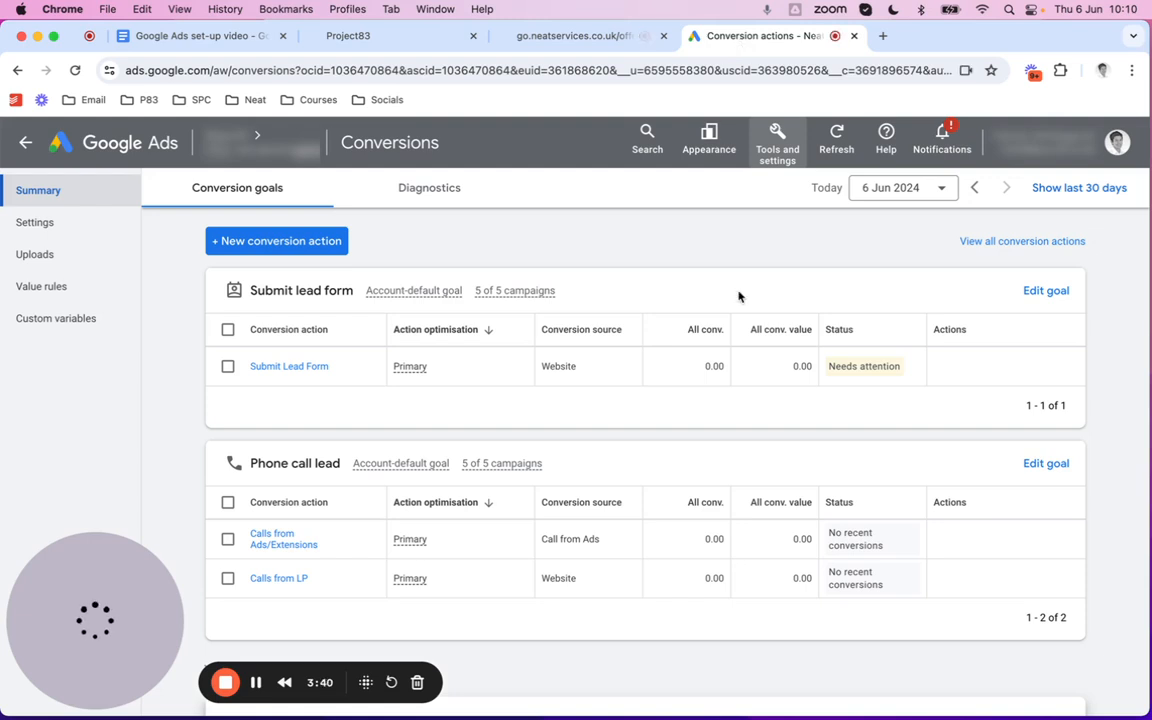
pyautogui.click(249, 243)
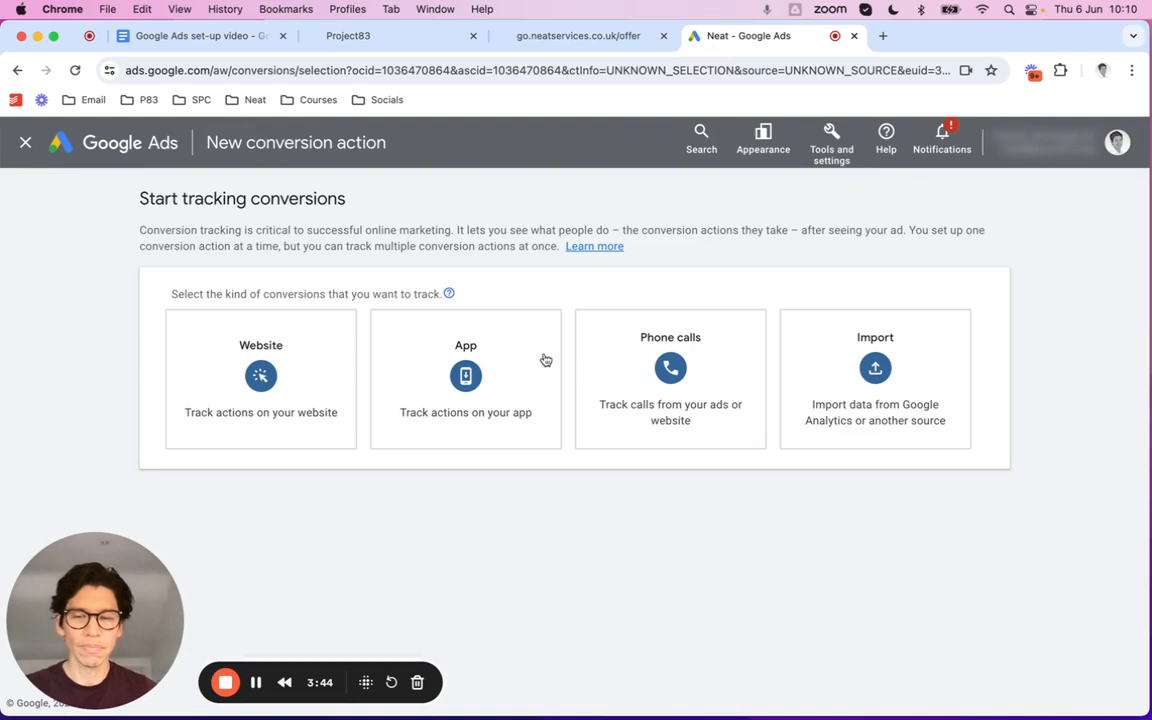
pyautogui.click(233, 396)
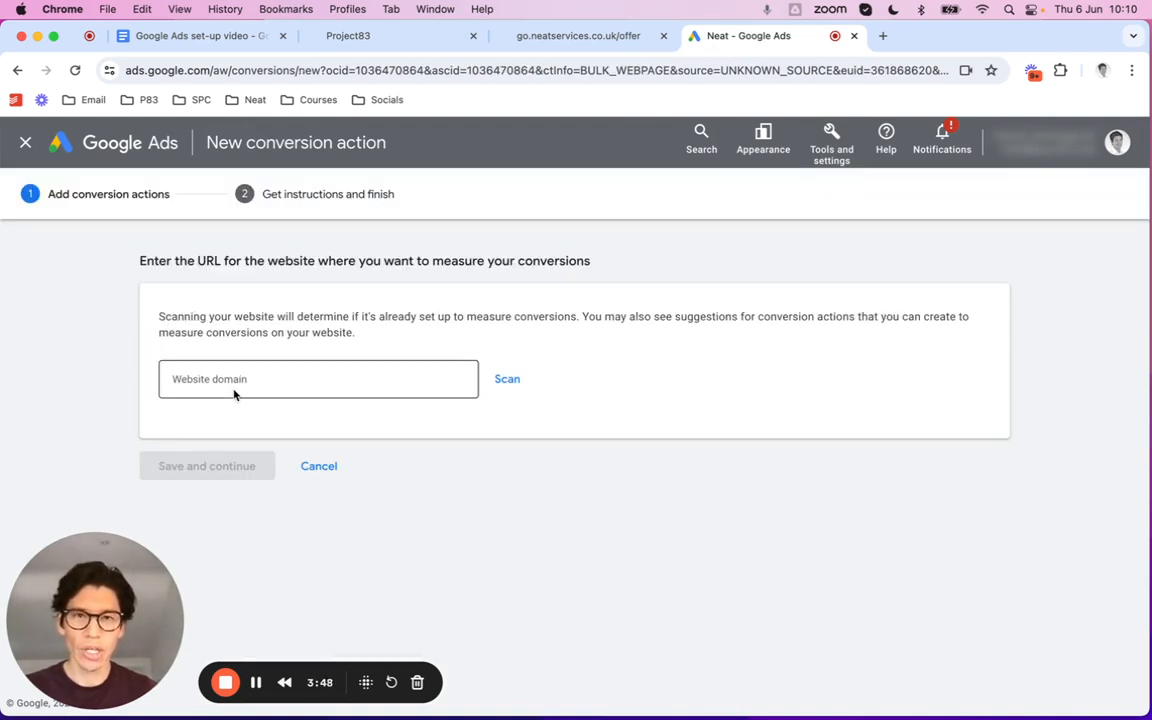
pyautogui.click(535, 36)
pyautogui.click(426, 68)
pyautogui.press('super+c')
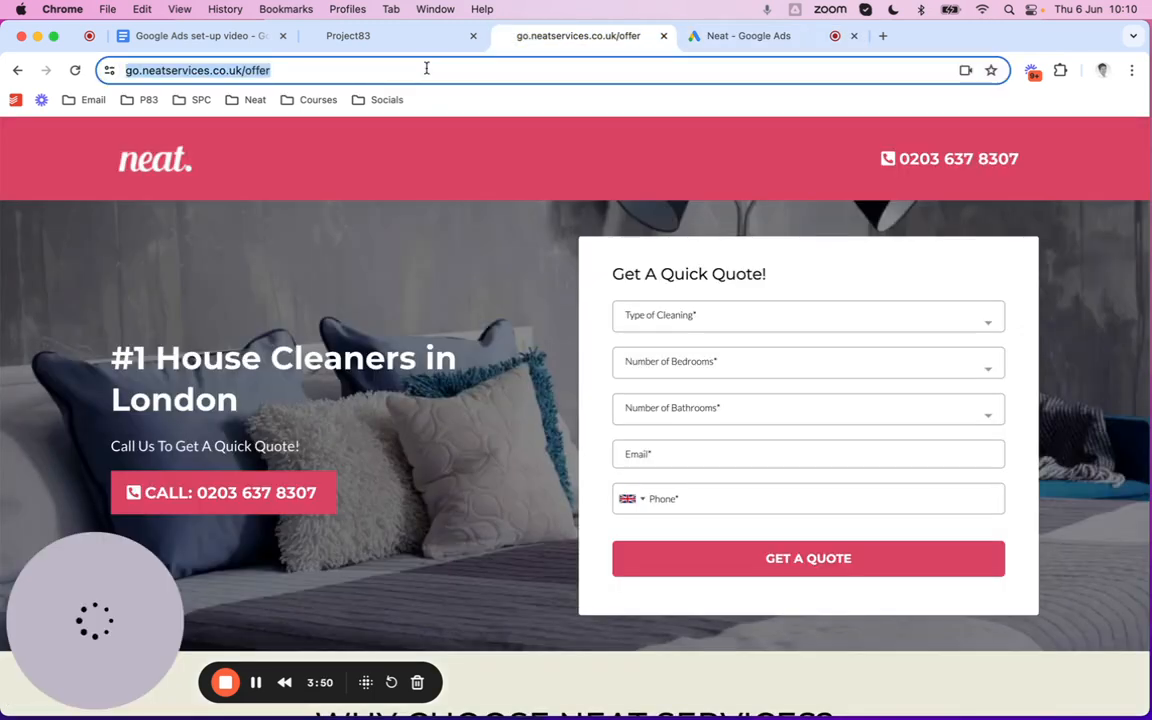
pyautogui.click(753, 35)
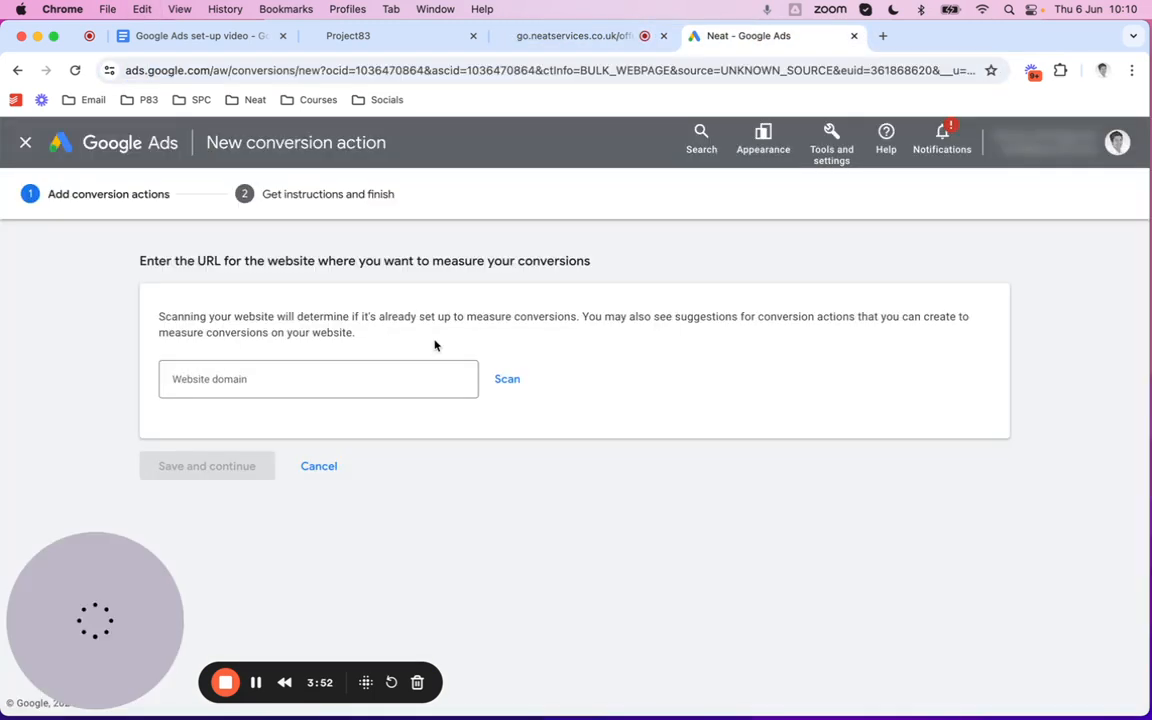
pyautogui.click(347, 380)
pyautogui.press('super+v')
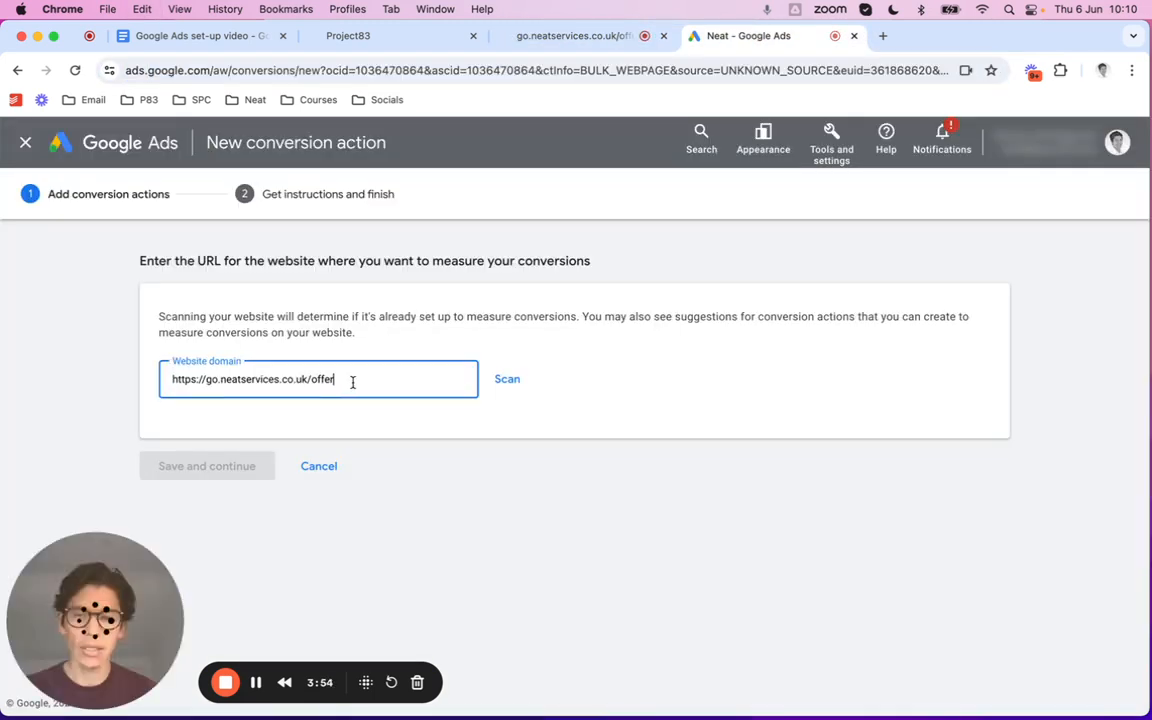
pyautogui.click(497, 383)
# Choose to add the conversion action manually instead
pyautogui.scroll(-3, 566, 428)
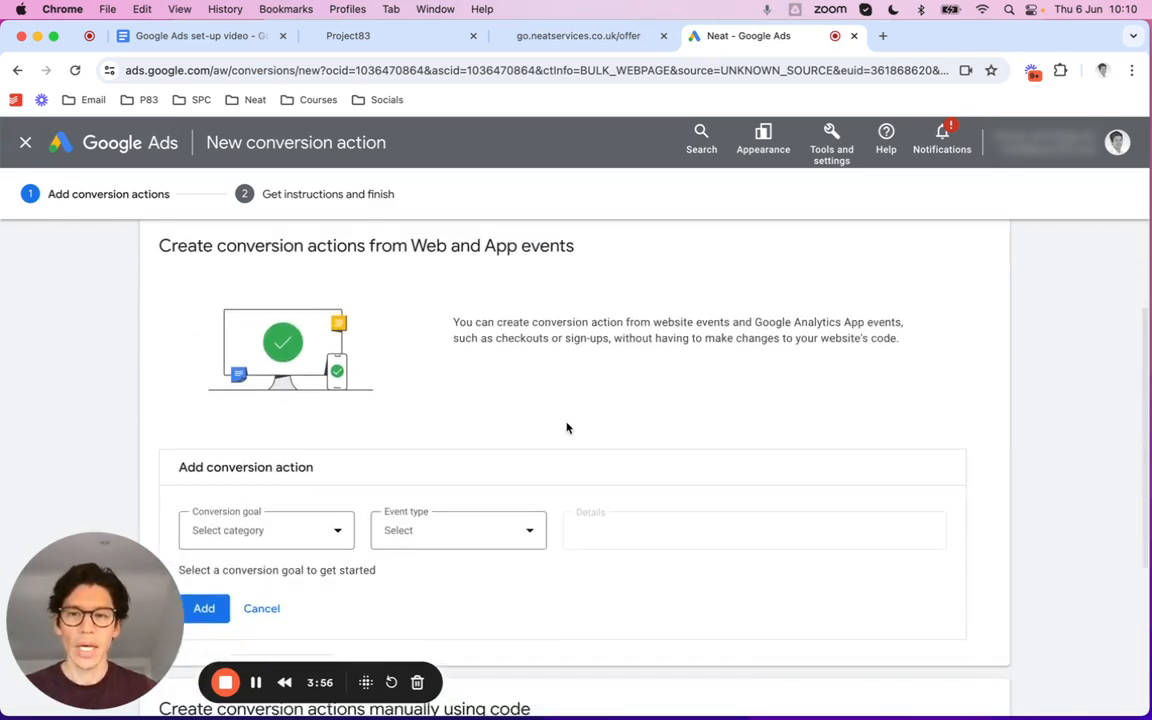
pyautogui.scroll(-6, 566, 428)
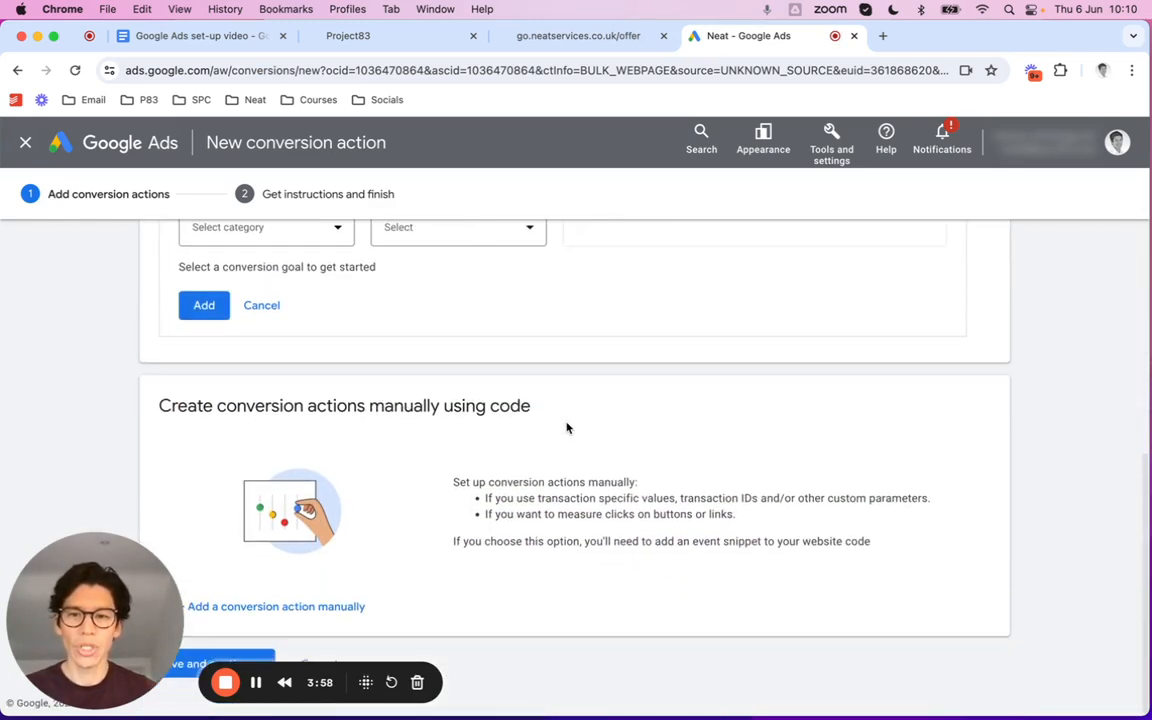
pyautogui.click(268, 607)
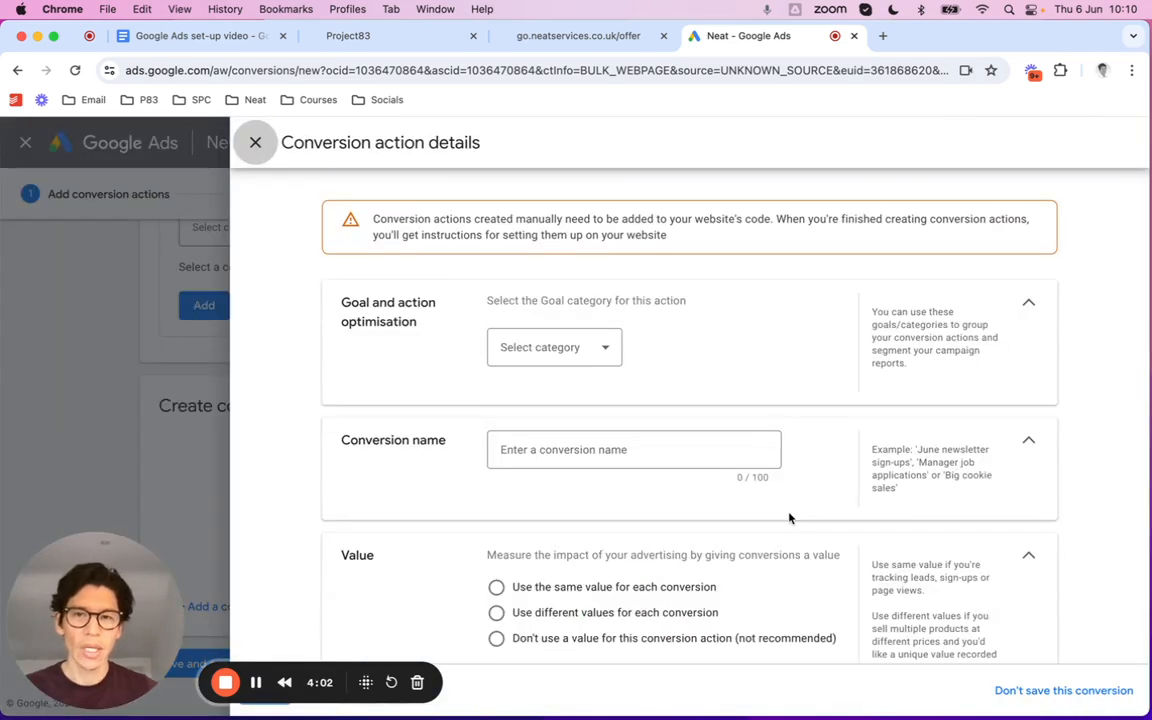
# Set the category to Submit lead form and name the conversion 'Test lead form'
pyautogui.click(588, 350)
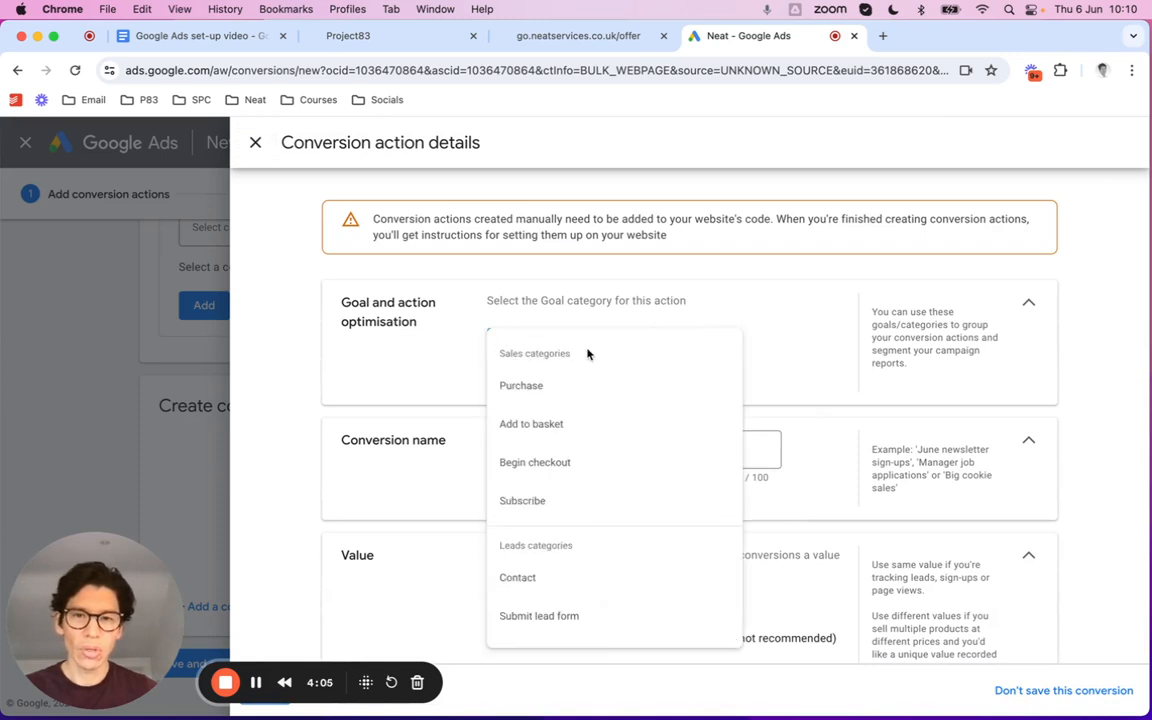
pyautogui.click(590, 617)
pyautogui.scroll(-1, 764, 402)
pyautogui.scroll(-2, 764, 402)
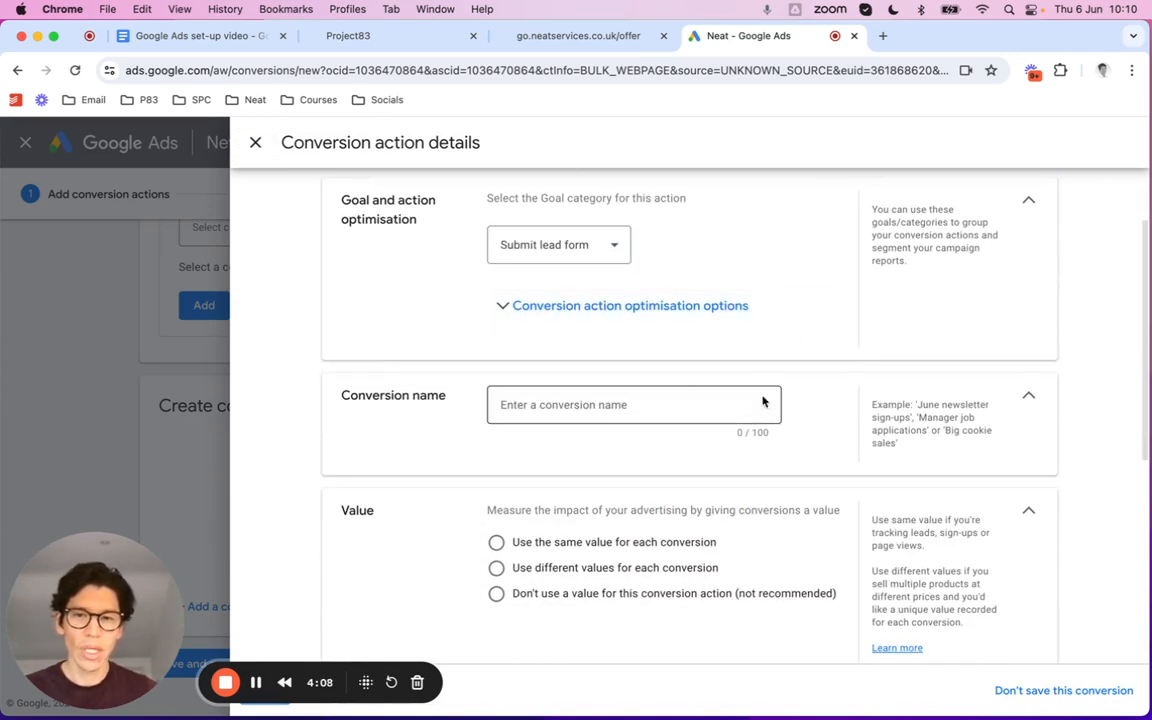
pyautogui.click(542, 402)
pyautogui.write('Test lead form')
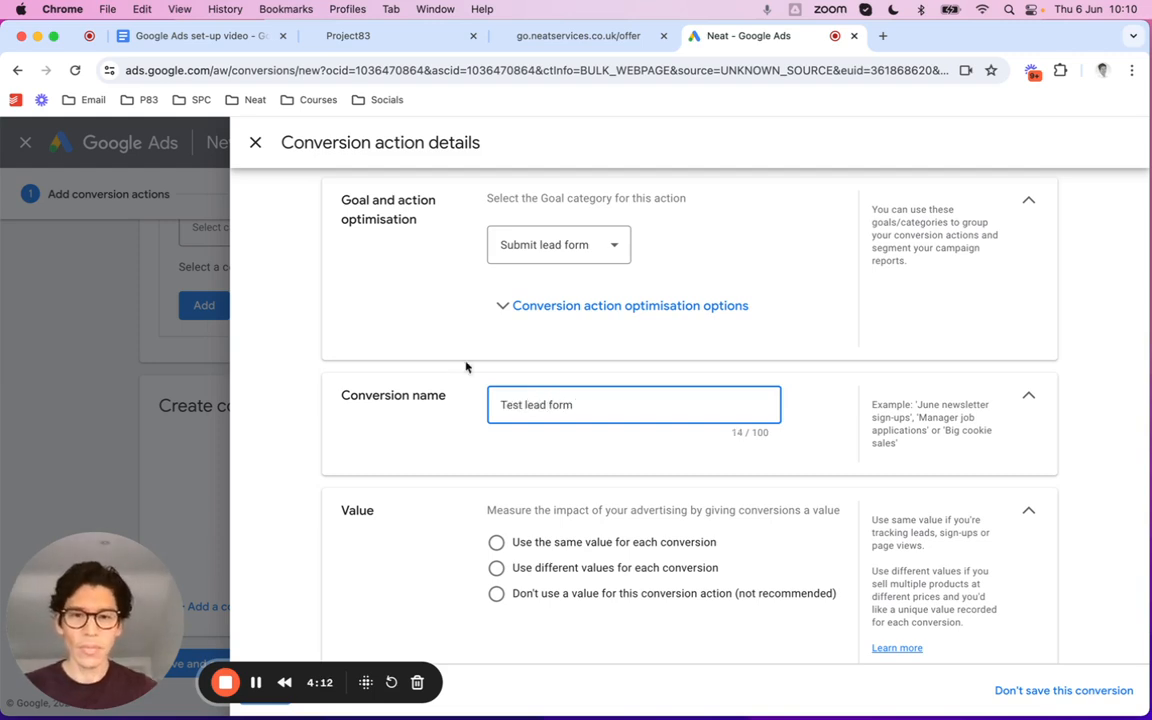
# Give every conversion the same £1 value, count one per click, and finish
pyautogui.scroll(-2, 512, 396)
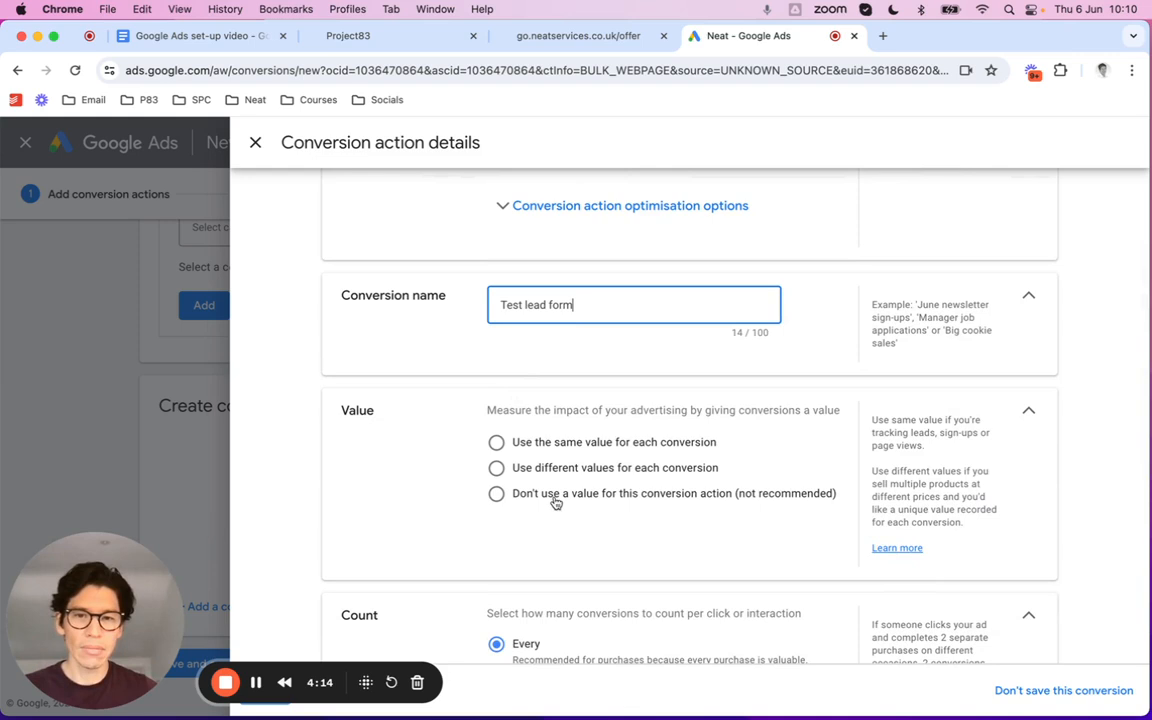
pyautogui.click(497, 443)
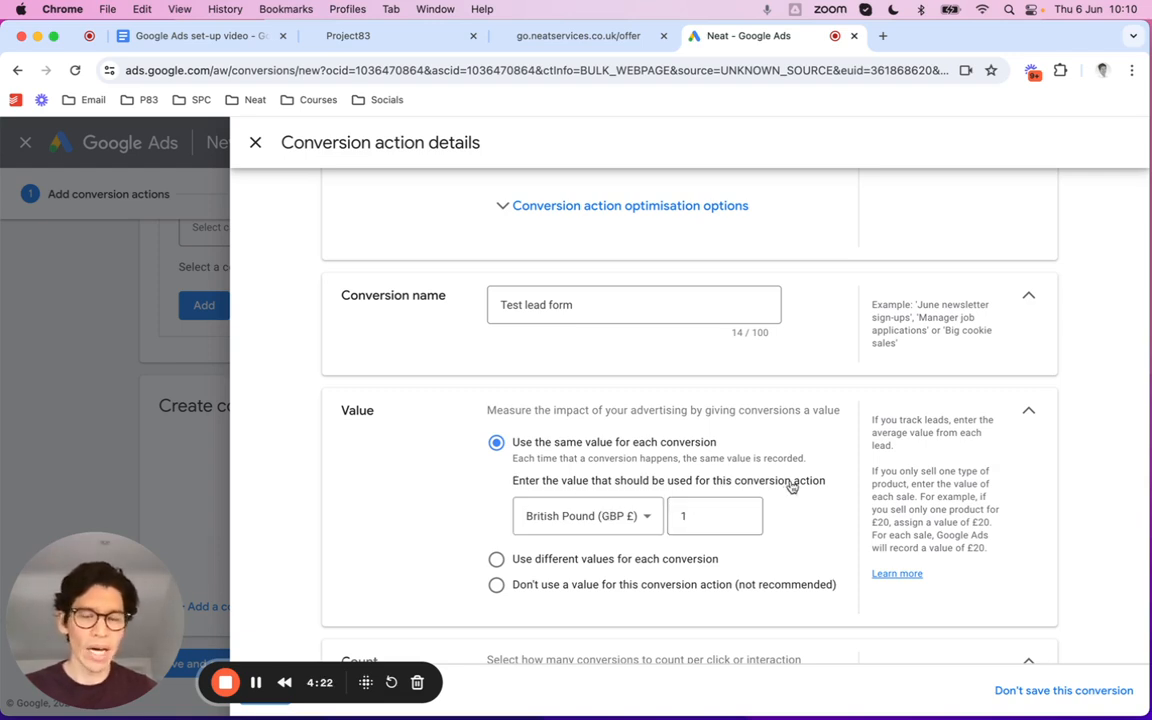
pyautogui.scroll(-3, 791, 486)
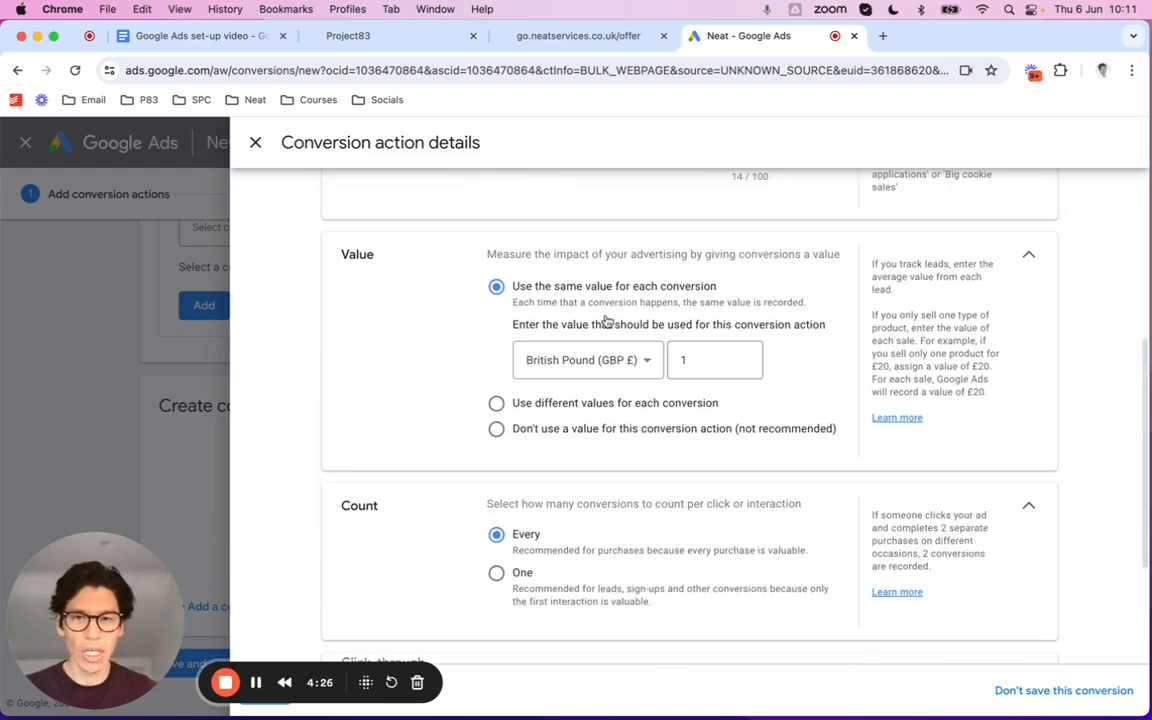
pyautogui.scroll(-2, 758, 329)
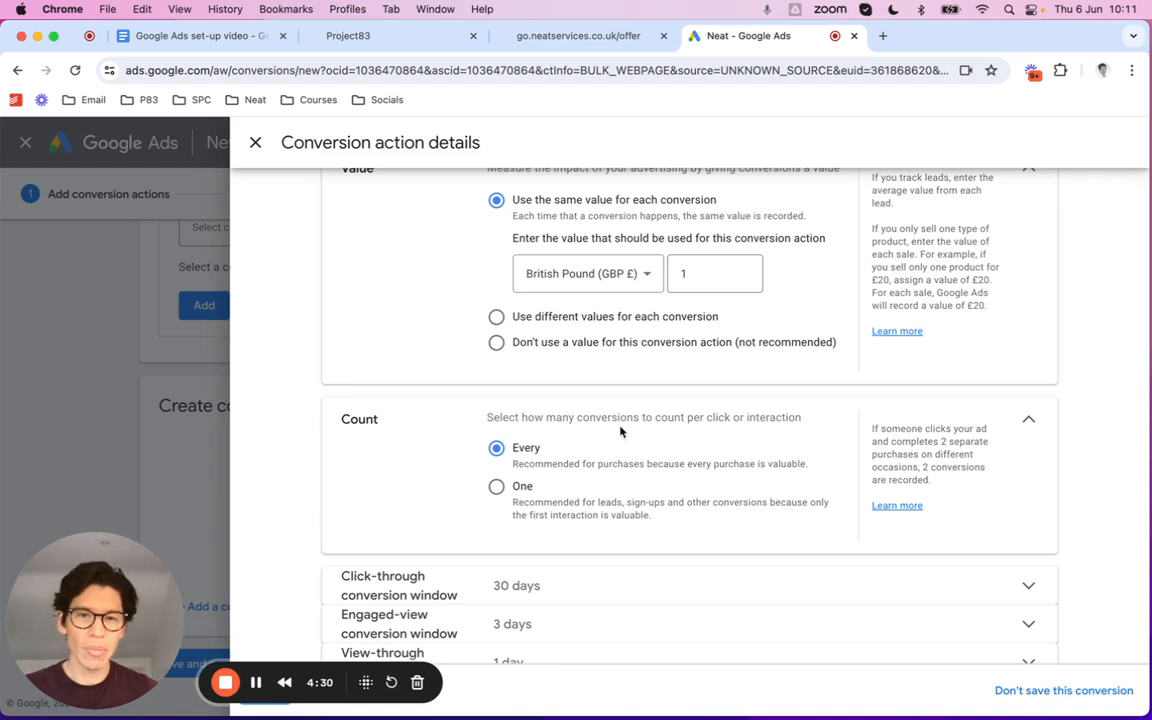
pyautogui.click(497, 489)
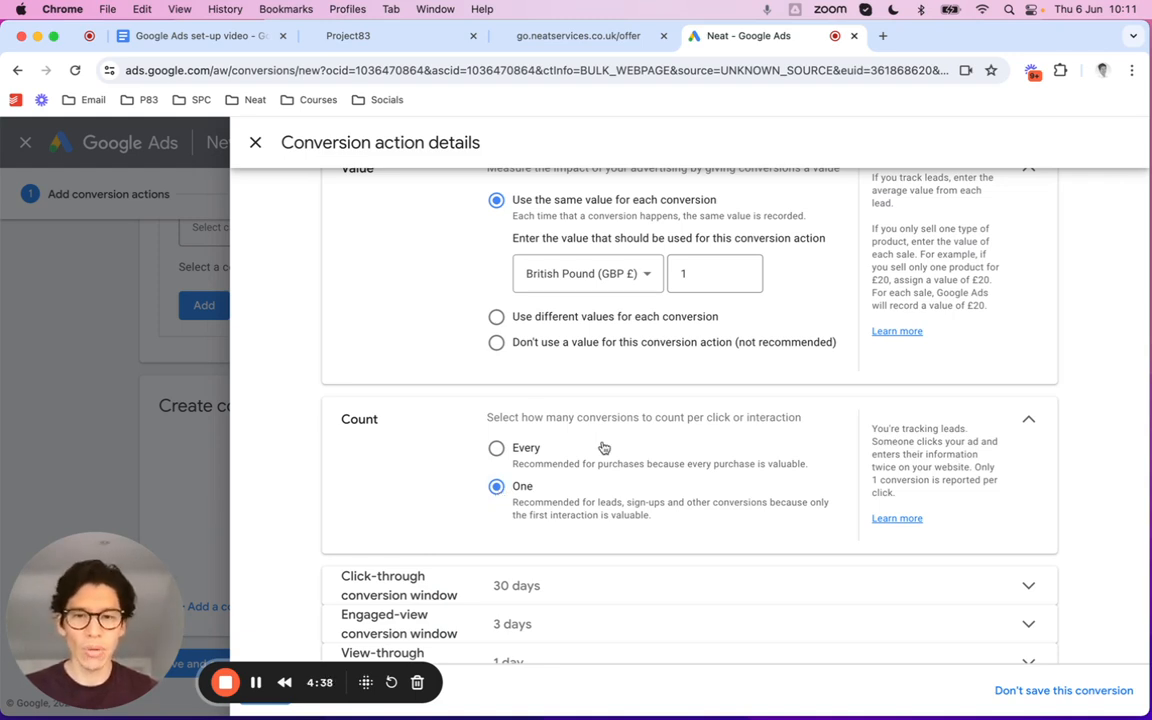
pyautogui.scroll(-2, 625, 500)
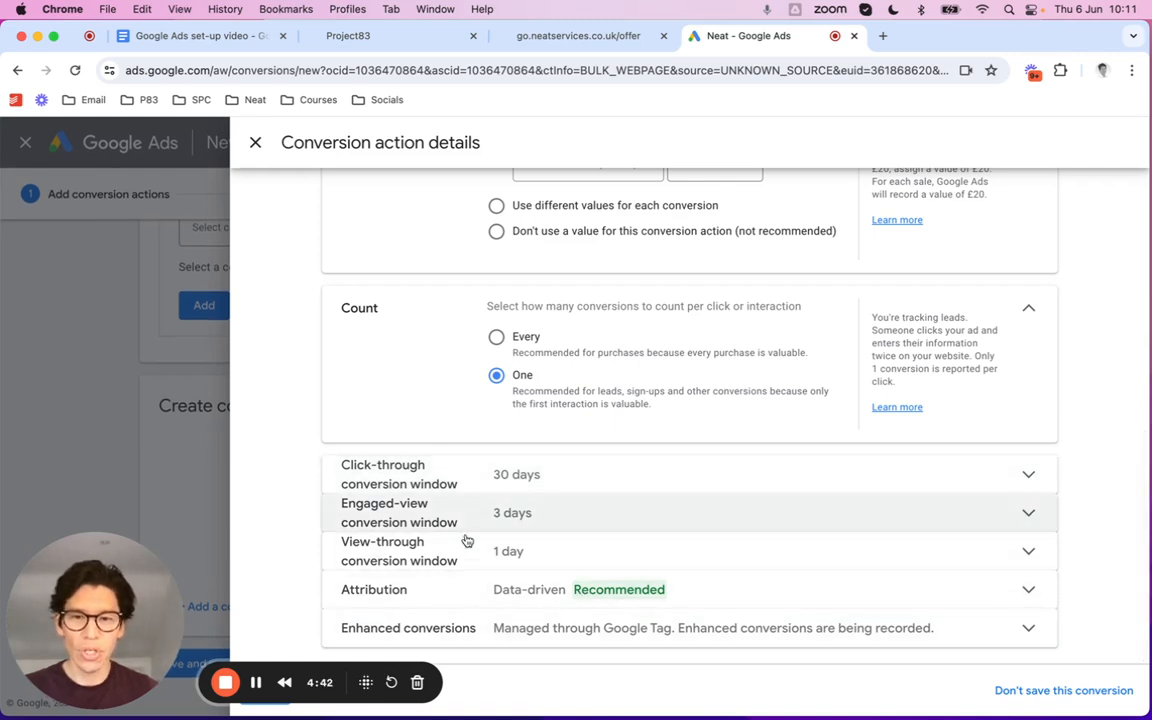
pyautogui.moveTo(161, 559); pyautogui.dragTo(1118, 150)
pyautogui.moveTo(1102, 93); pyautogui.dragTo(1066, 95)
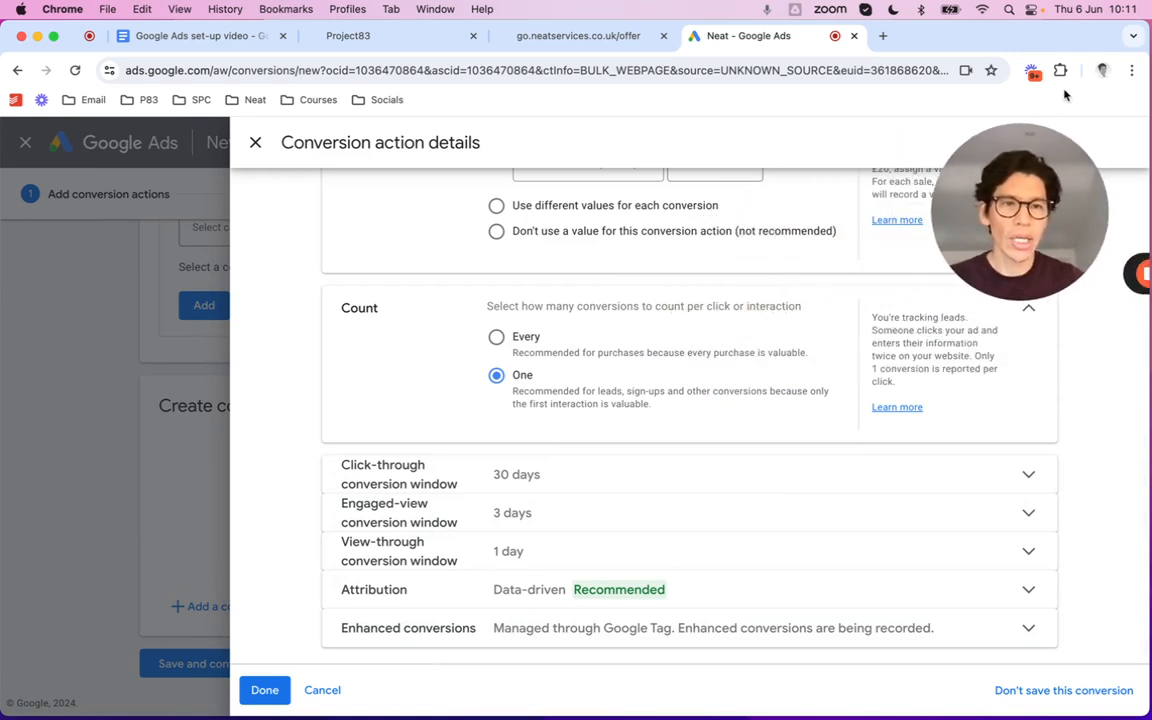
pyautogui.click(262, 690)
# Save the Test lead form conversion and open the Google tag installation code
pyautogui.scroll(-2, 540, 630)
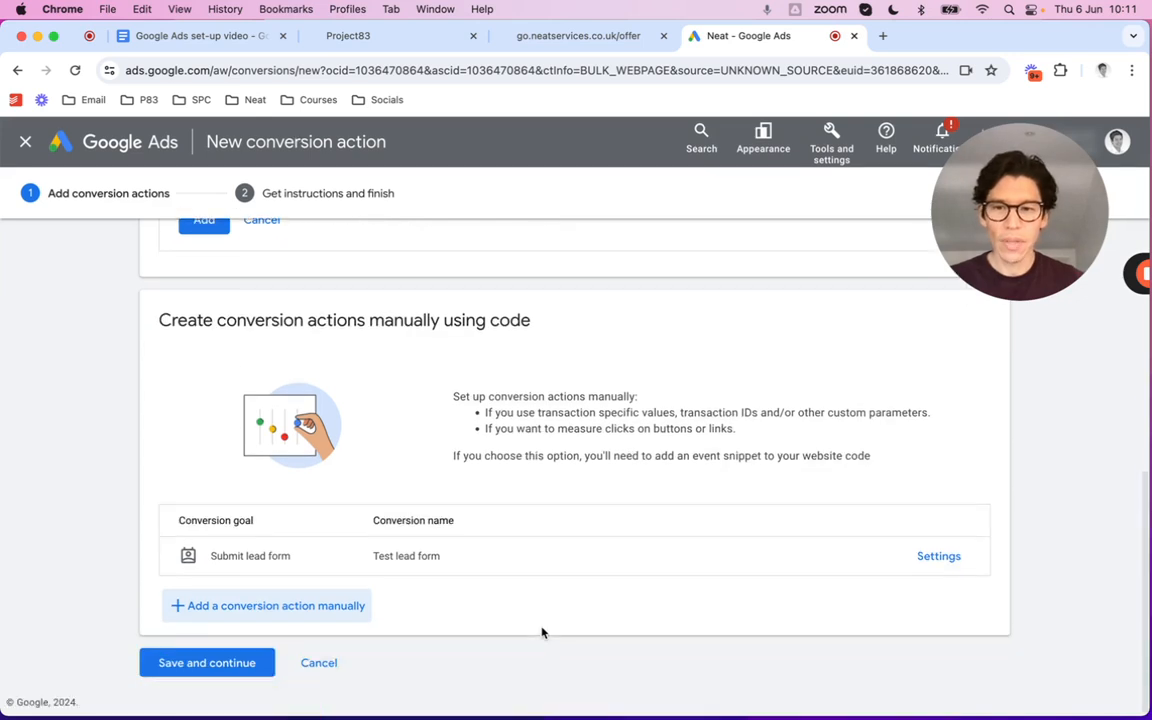
pyautogui.click(206, 663)
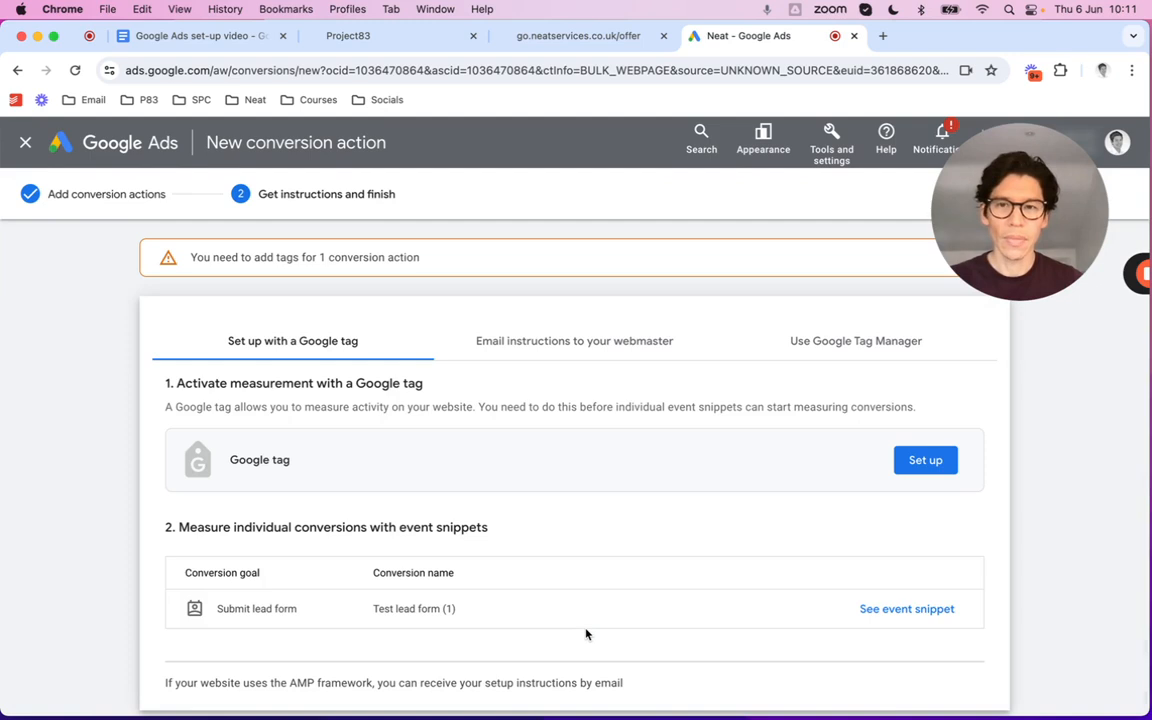
pyautogui.scroll(-1, 520, 560)
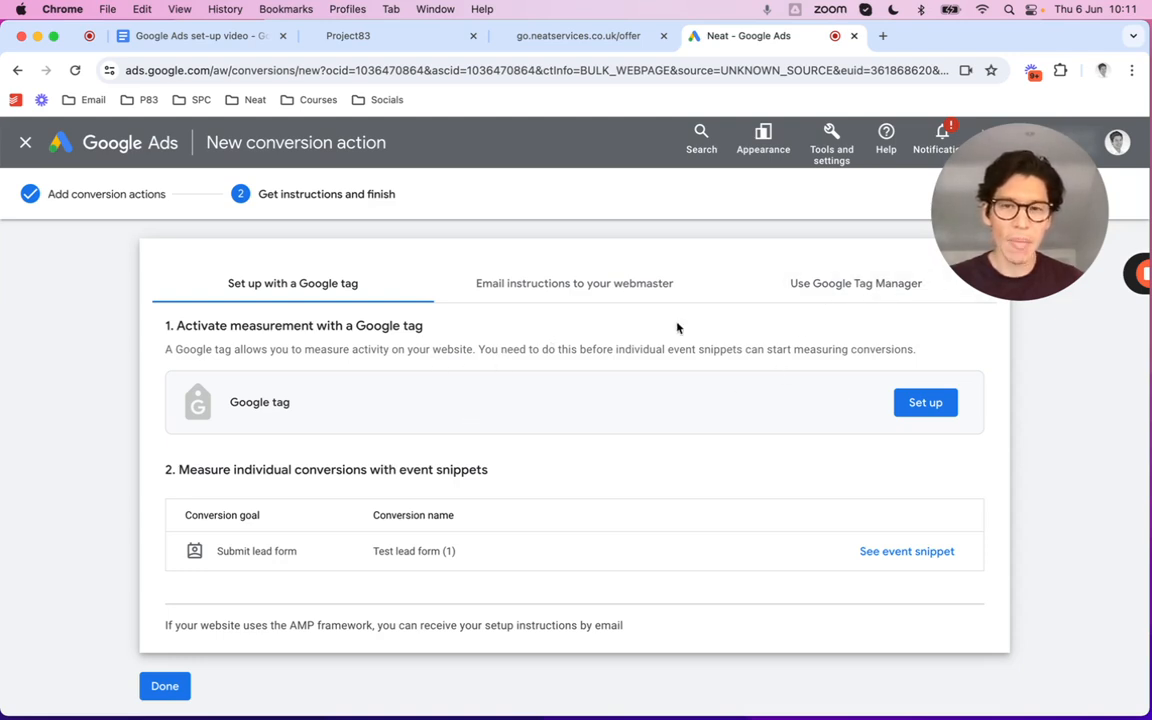
pyautogui.click(912, 404)
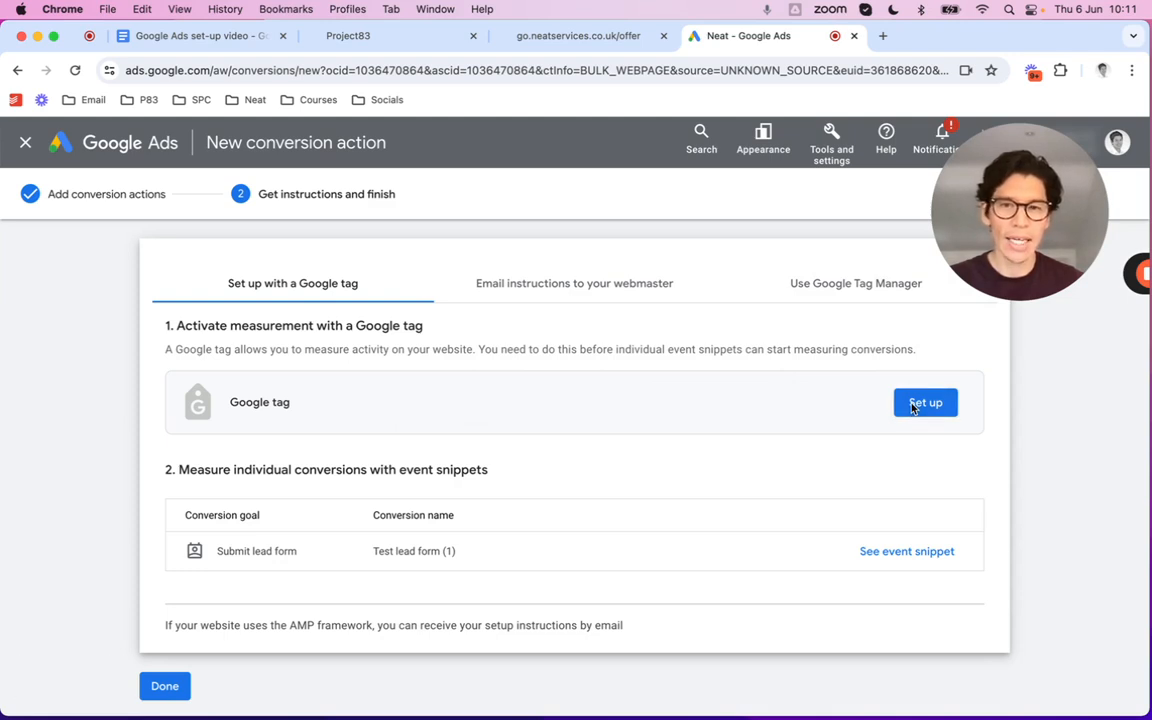
pyautogui.click(912, 405)
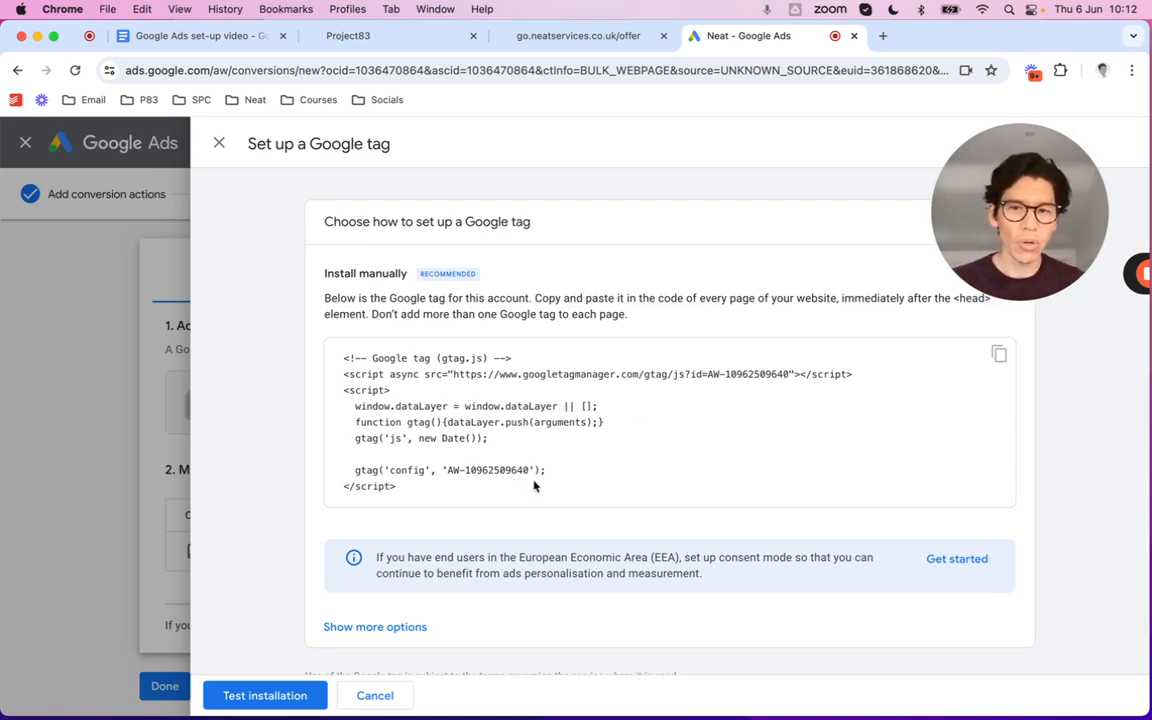
# Select the whole Google tag snippet and go to the GoHighLevel Funnels list
pyautogui.scroll(-1, 451, 505)
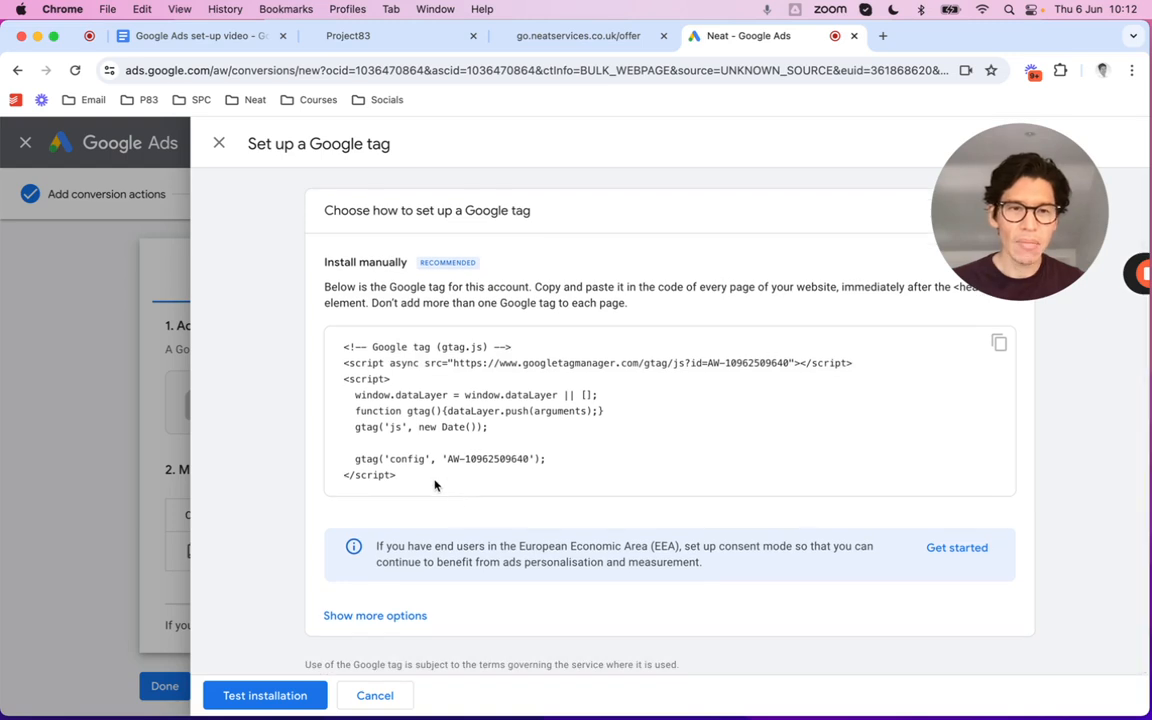
pyautogui.moveTo(435, 485); pyautogui.dragTo(346, 352)
pyautogui.press('super+c')
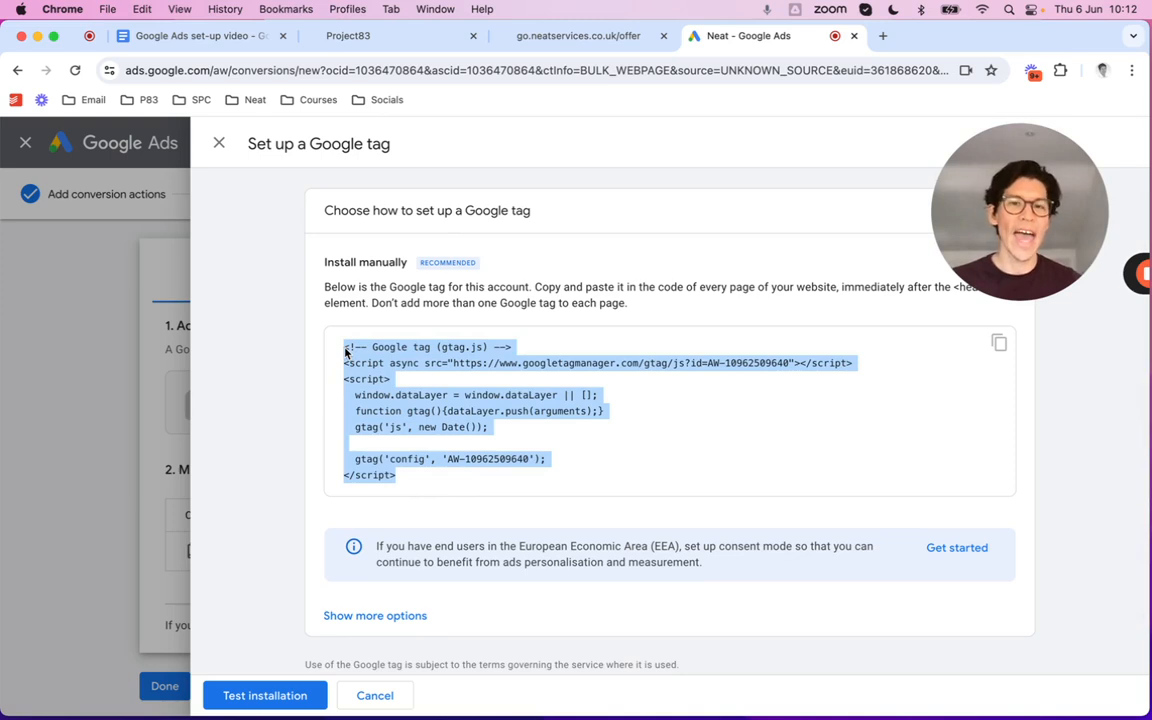
pyautogui.click(389, 45)
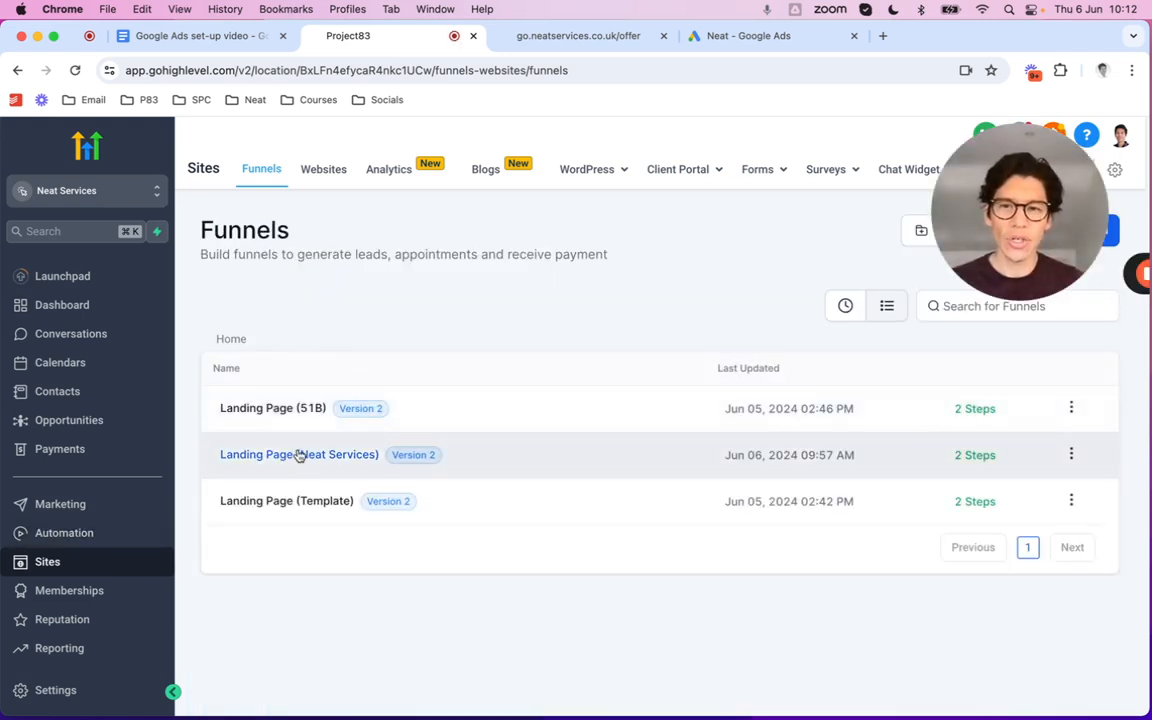
# Open the Landing Page (Neat Services) funnel and edit its Landing Page step
pyautogui.click(299, 455)
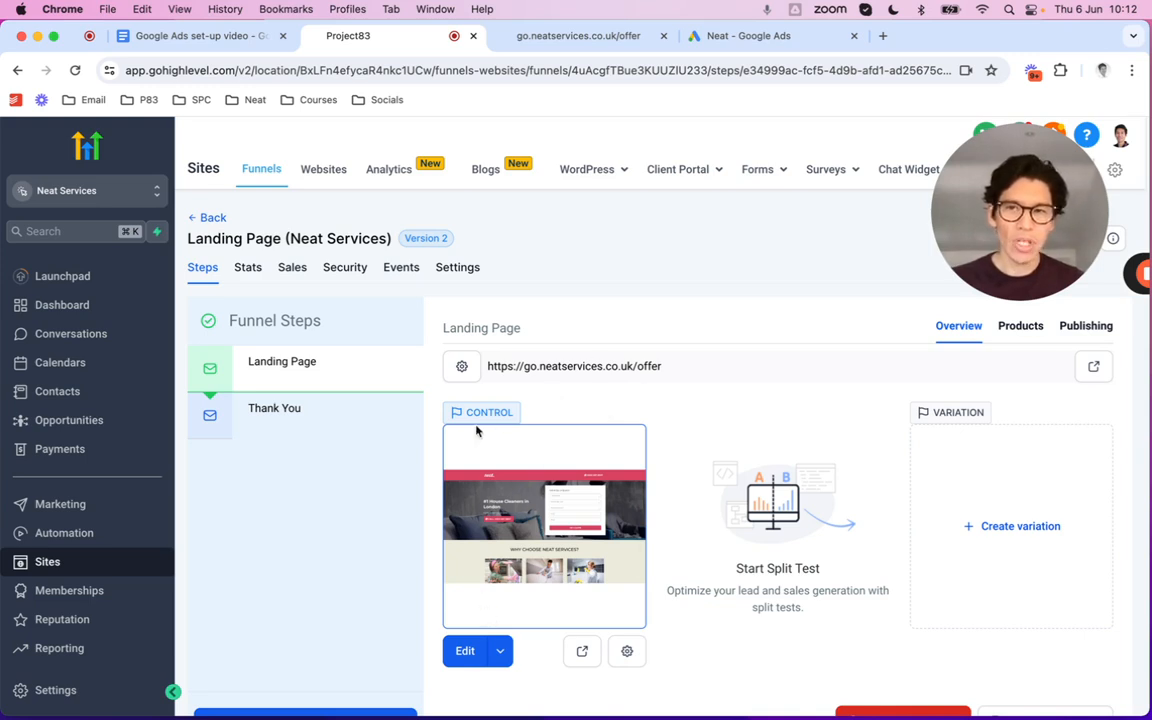
pyautogui.click(465, 652)
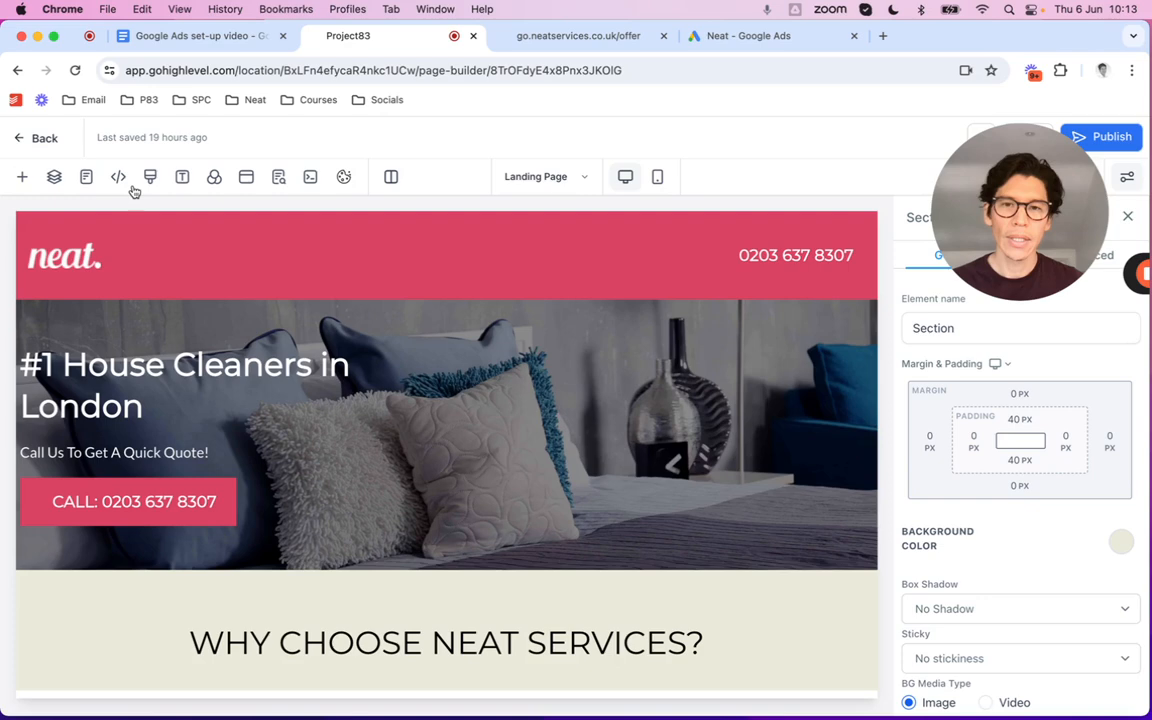
# Paste the Google tag into the Landing Page's header tracking code and save it
pyautogui.click(119, 178)
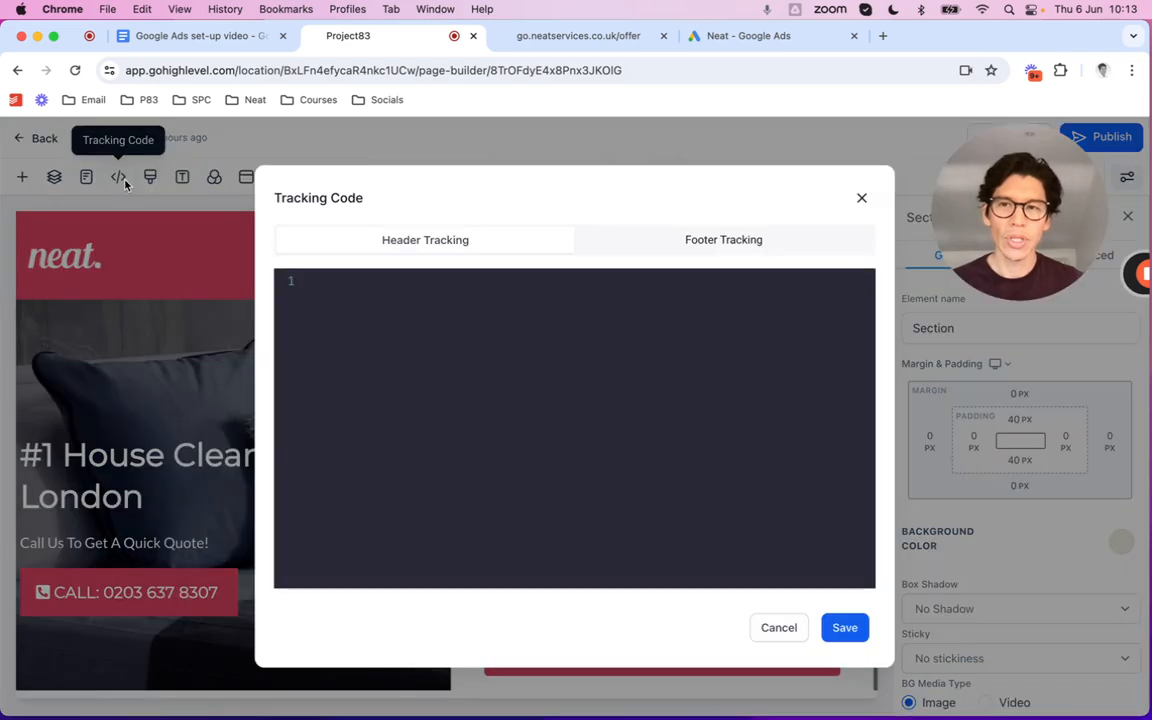
pyautogui.click(470, 286)
pyautogui.press('super+v')
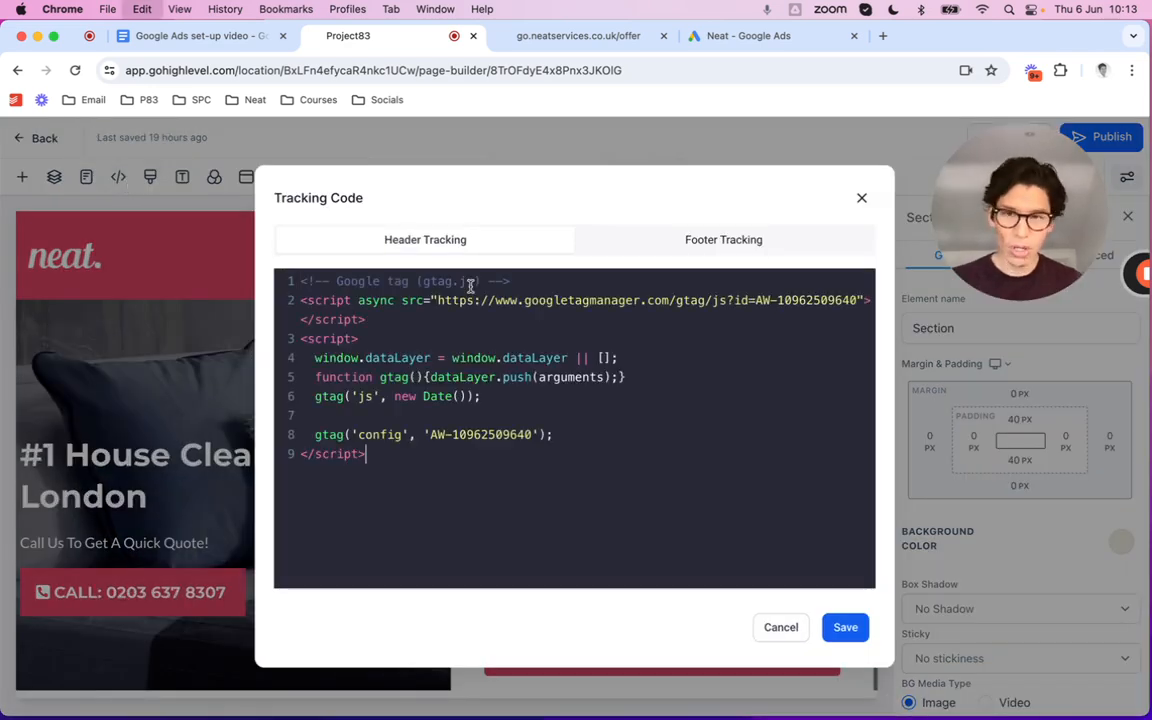
pyautogui.click(853, 632)
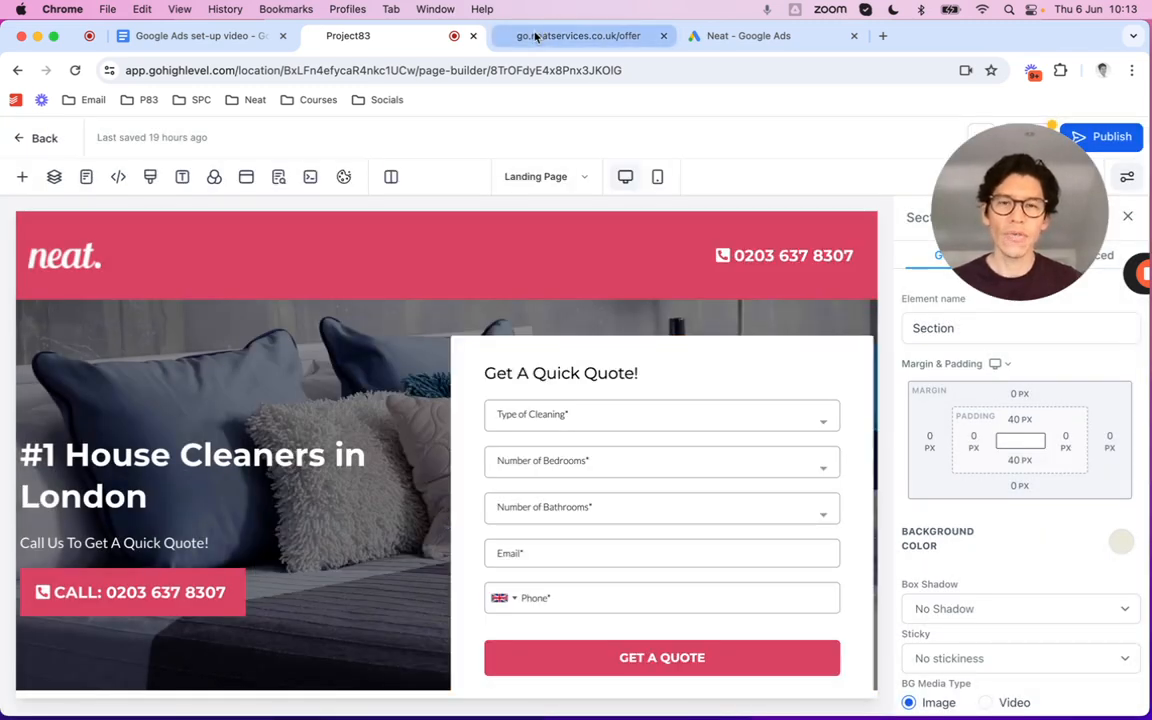
pyautogui.click(765, 36)
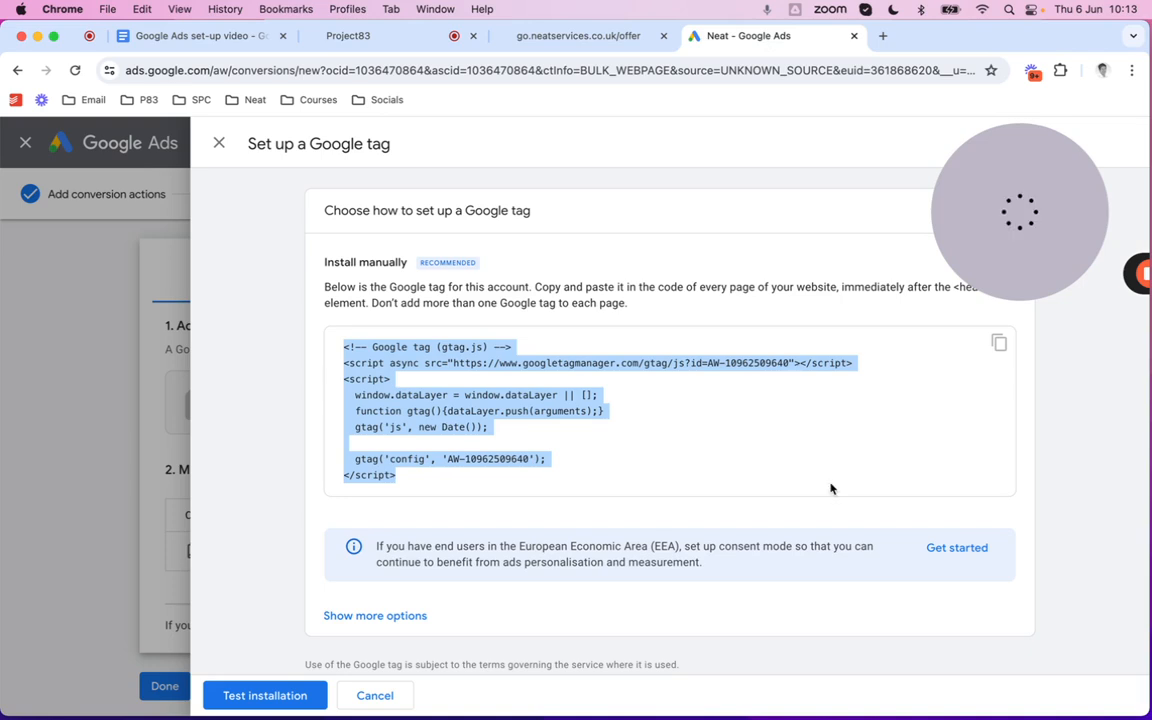
pyautogui.click(379, 46)
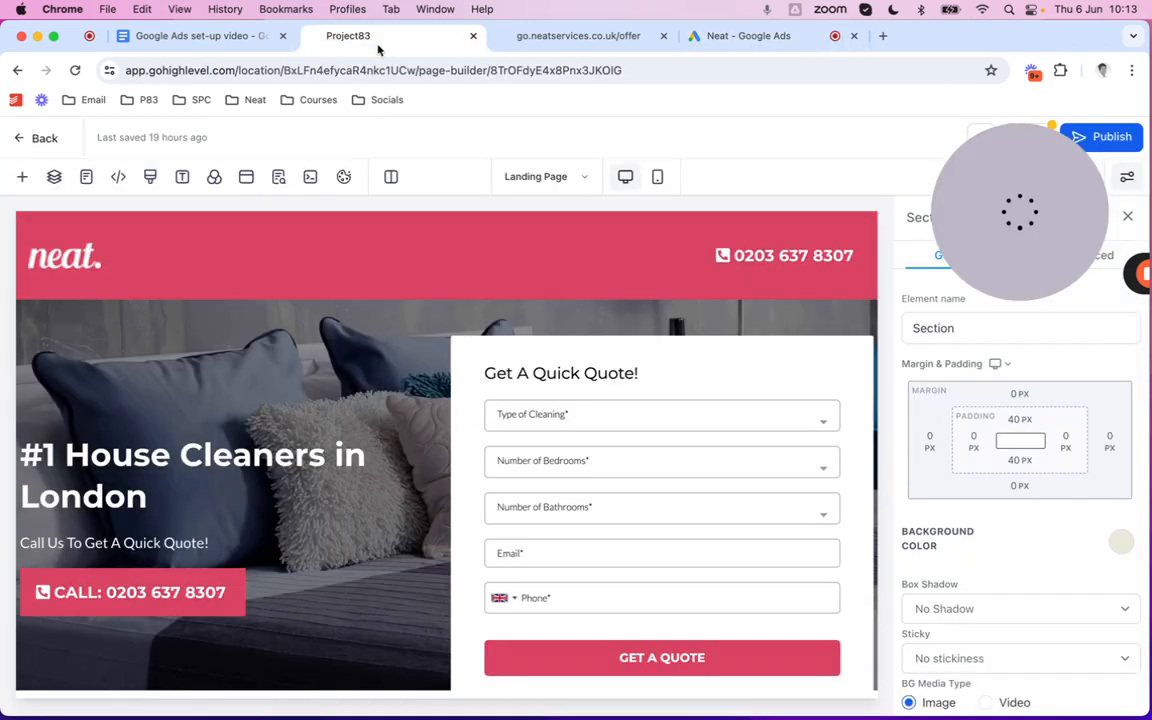
# Save the Landing Page changes after the unsaved-changes warning
pyautogui.click(86, 177)
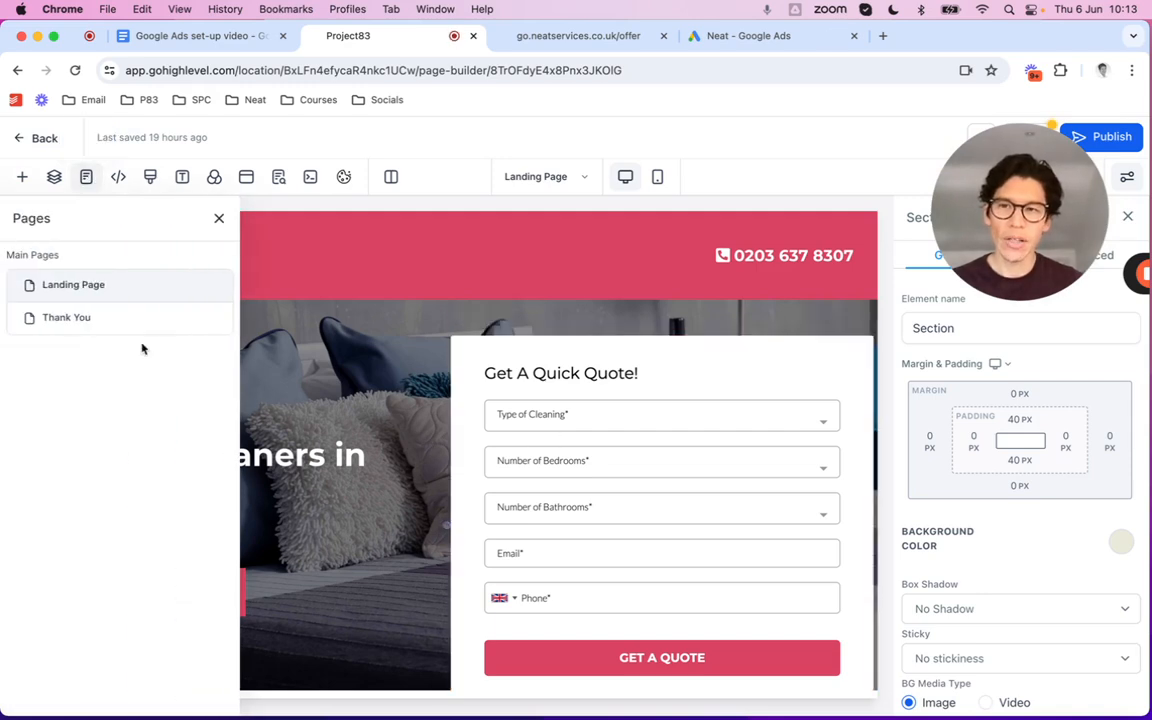
pyautogui.click(100, 325)
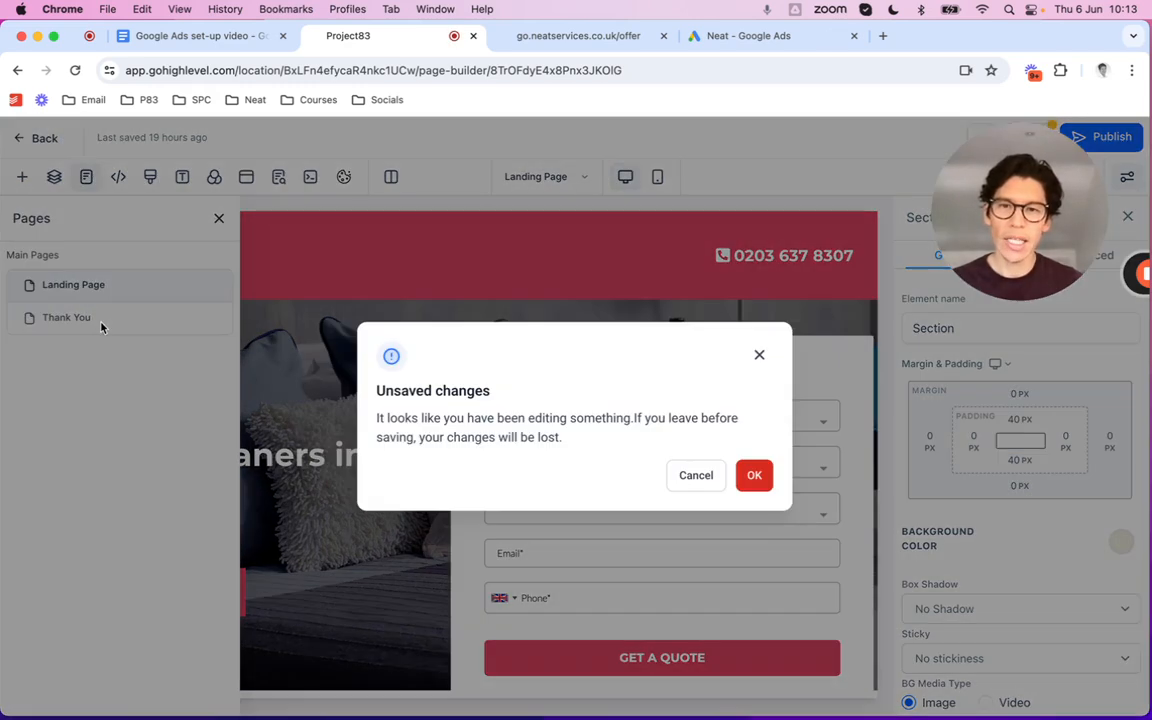
pyautogui.click(756, 353)
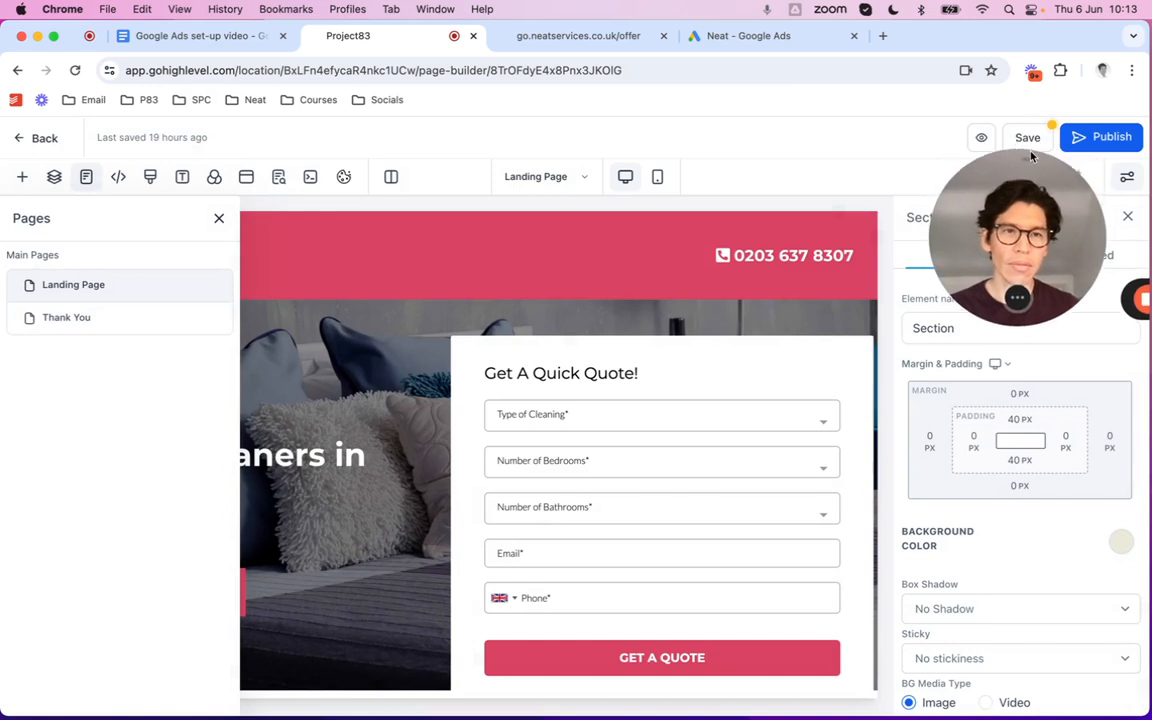
pyautogui.click(1028, 138)
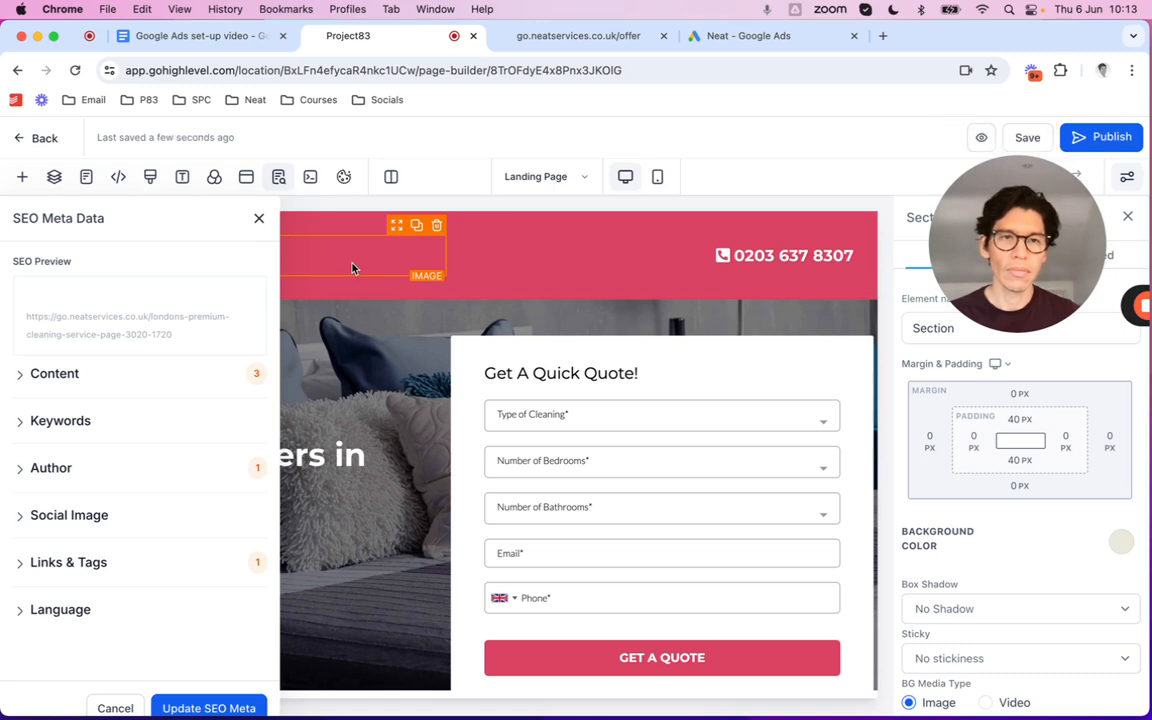
pyautogui.click(258, 219)
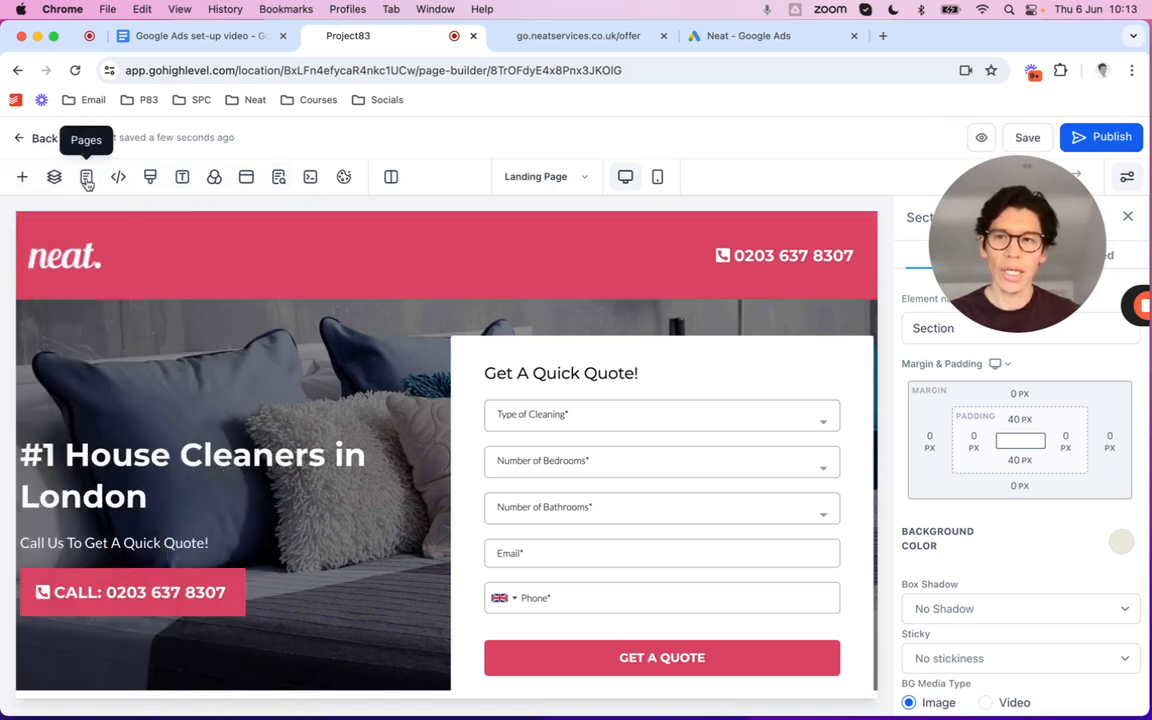
# Add the Google tag to the Thank You page's header tracking and save the page
pyautogui.click(86, 176)
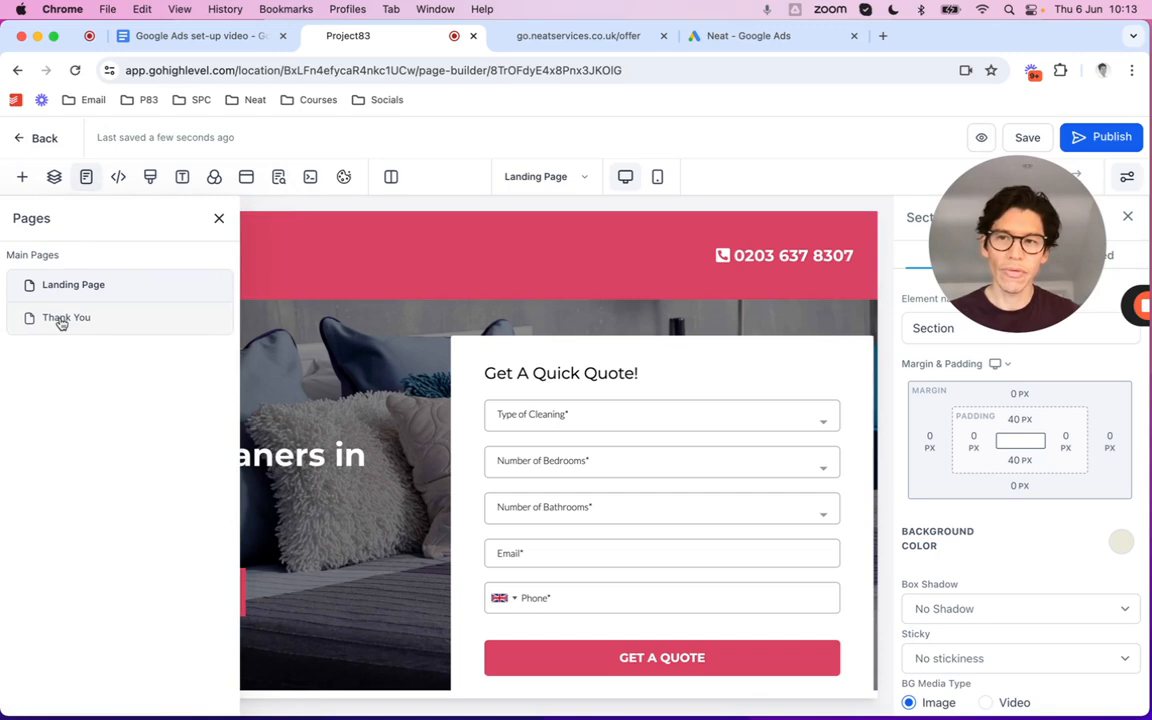
pyautogui.click(62, 319)
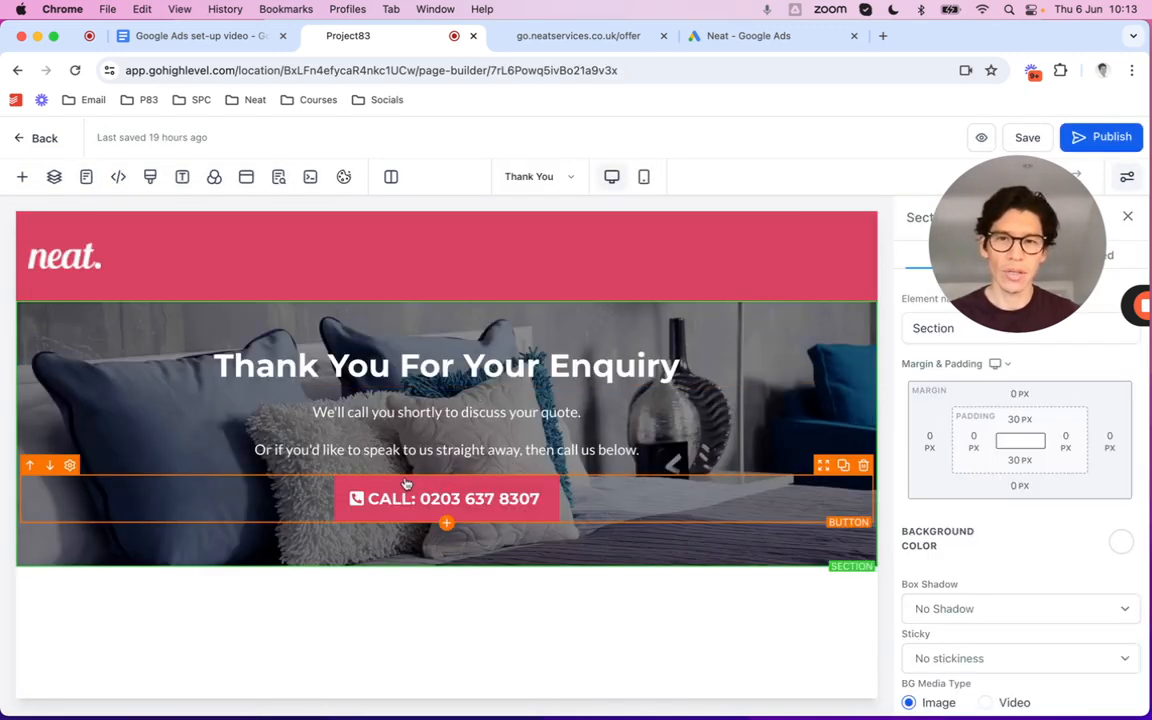
pyautogui.click(118, 177)
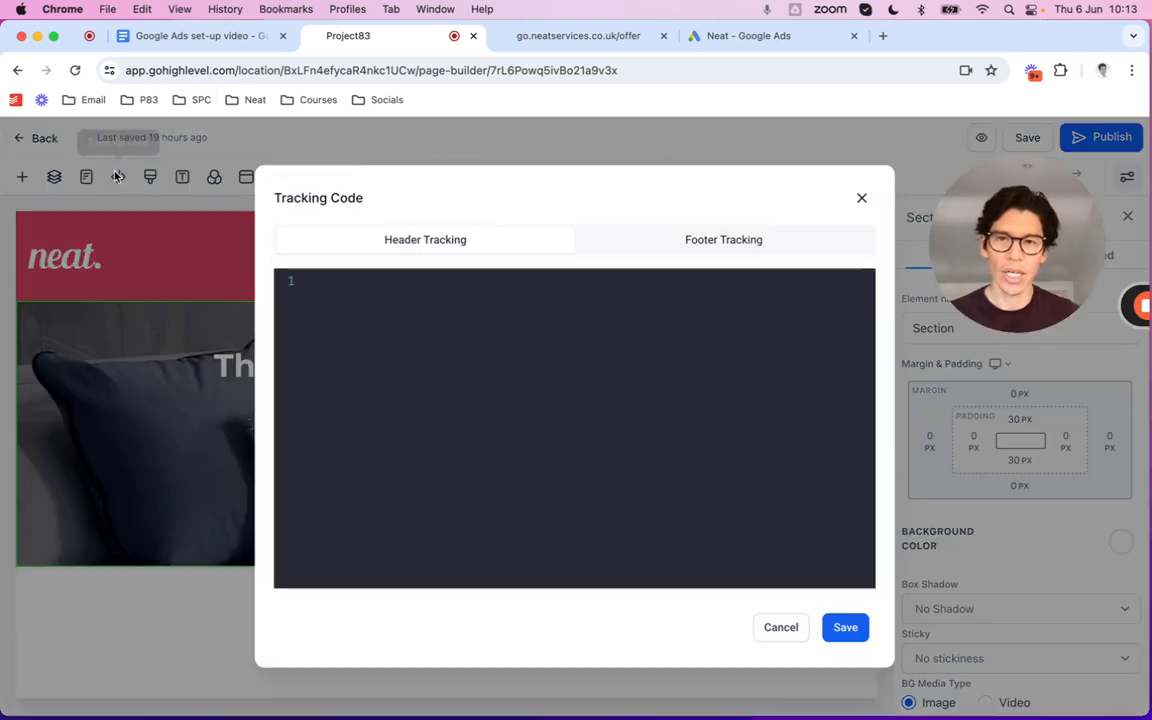
pyautogui.click(380, 288)
pyautogui.press('super+v')
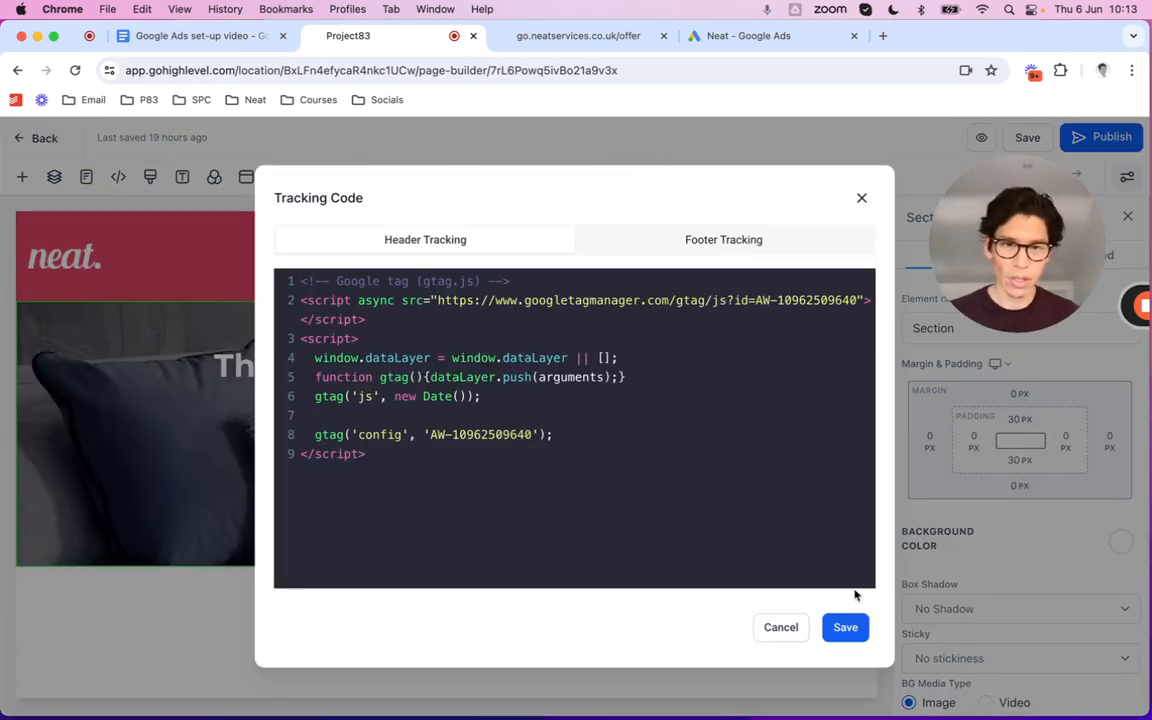
pyautogui.click(845, 627)
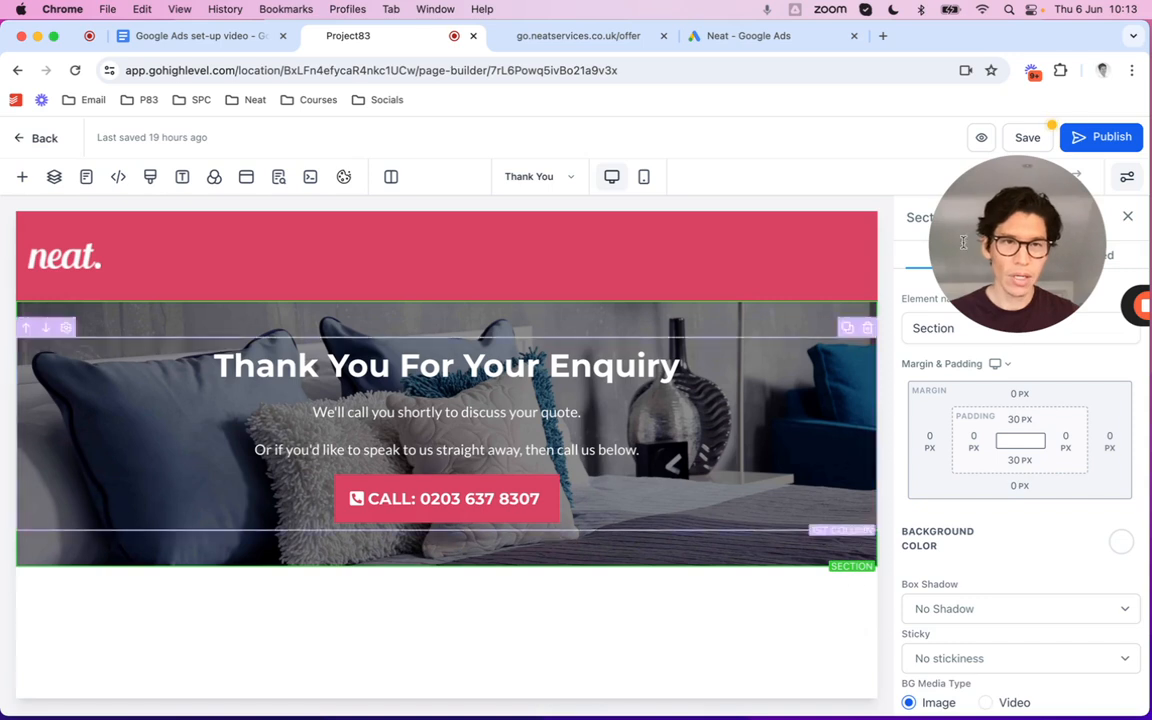
pyautogui.click(1030, 138)
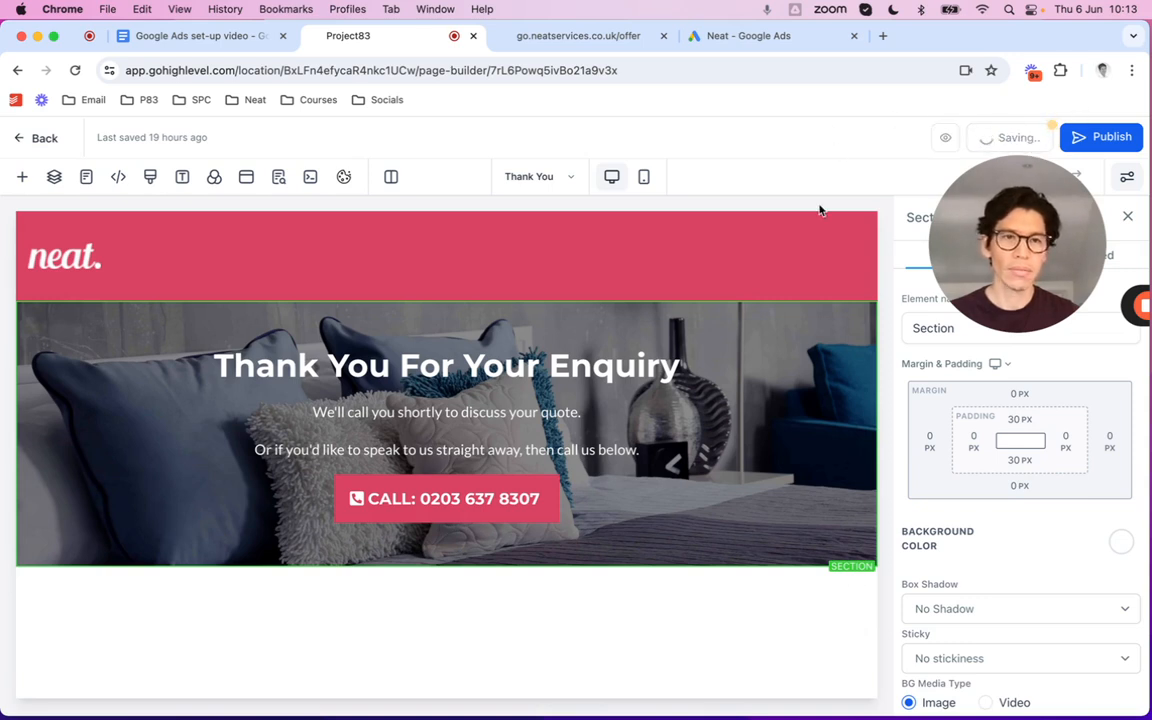
pyautogui.click(757, 40)
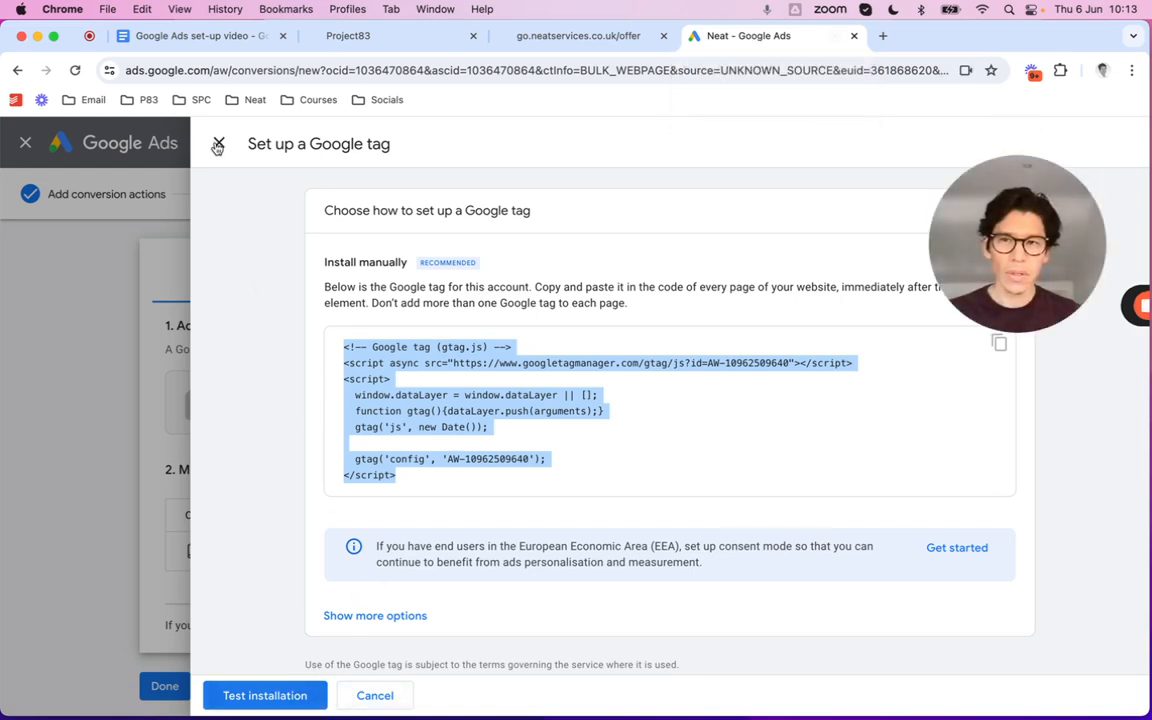
# Test the Google tag installation, close the setup panel, and view the live offer page
pyautogui.click(283, 694)
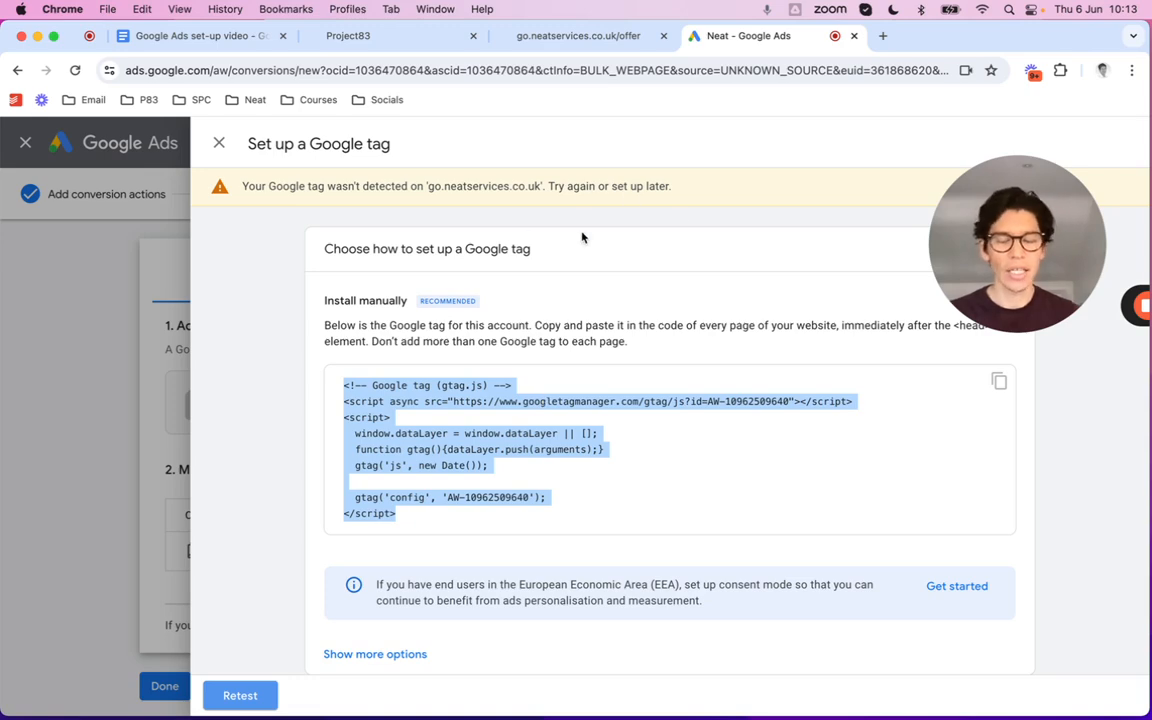
pyautogui.click(219, 143)
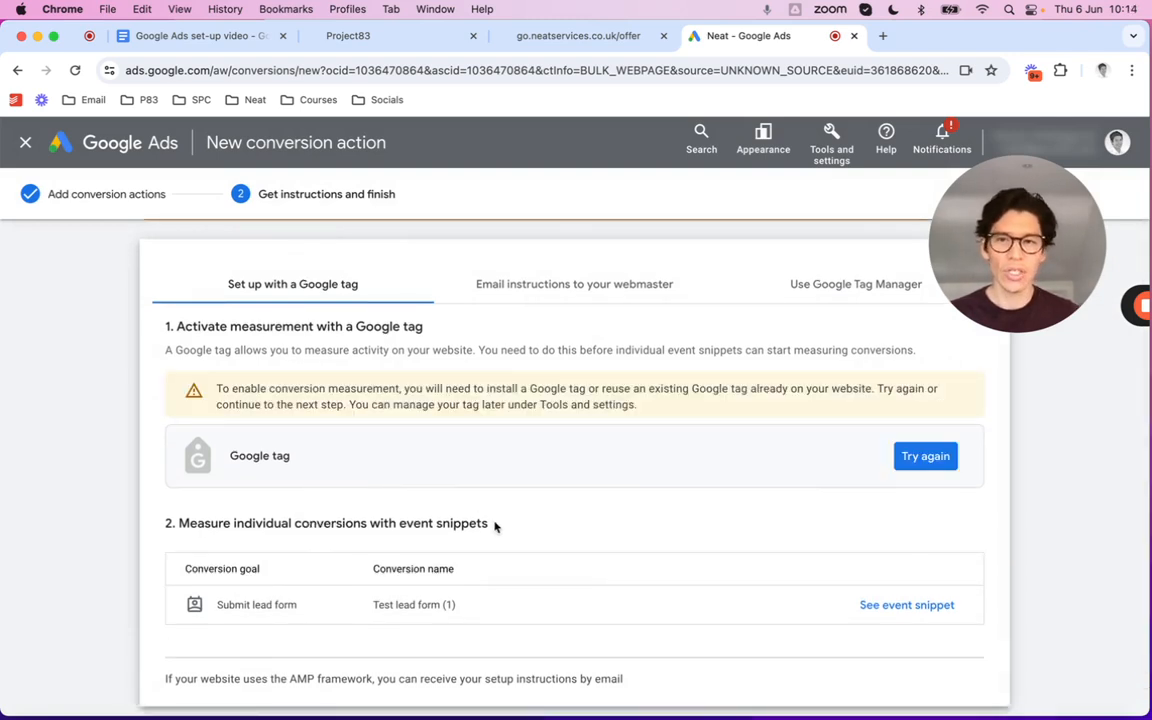
pyautogui.scroll(-2, 494, 527)
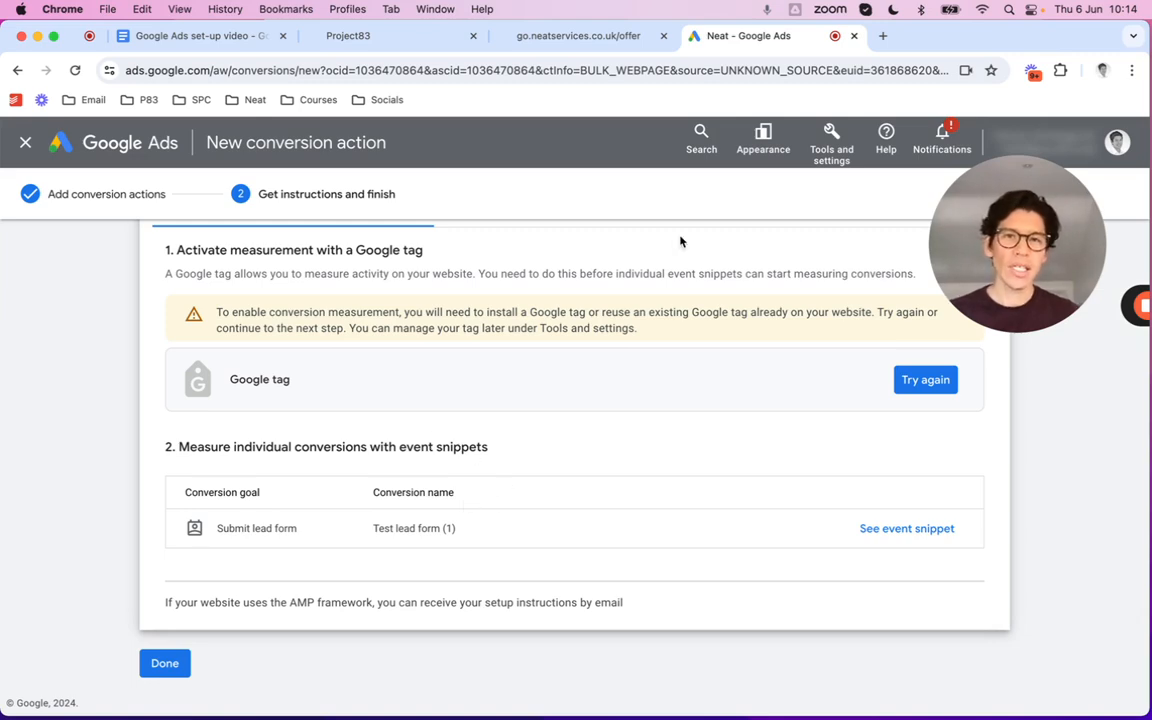
pyautogui.click(535, 37)
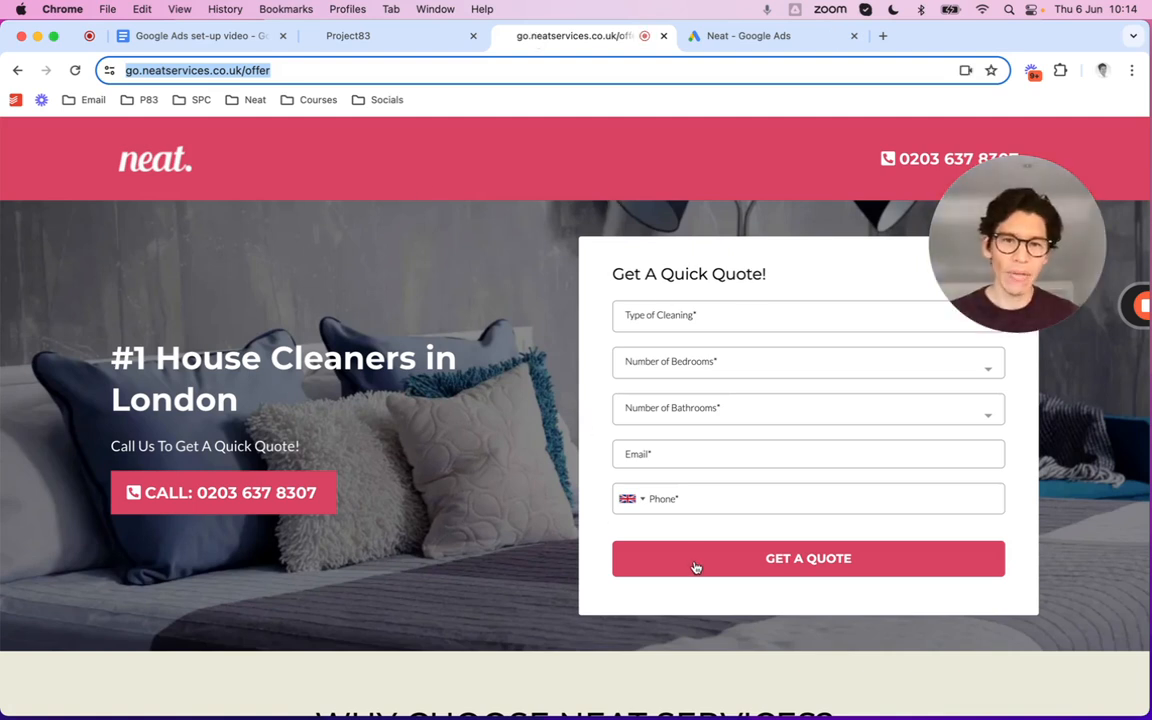
# Leave the editor for the funnel steps and open the Thank You step for editing
pyautogui.scroll(-1, 760, 575)
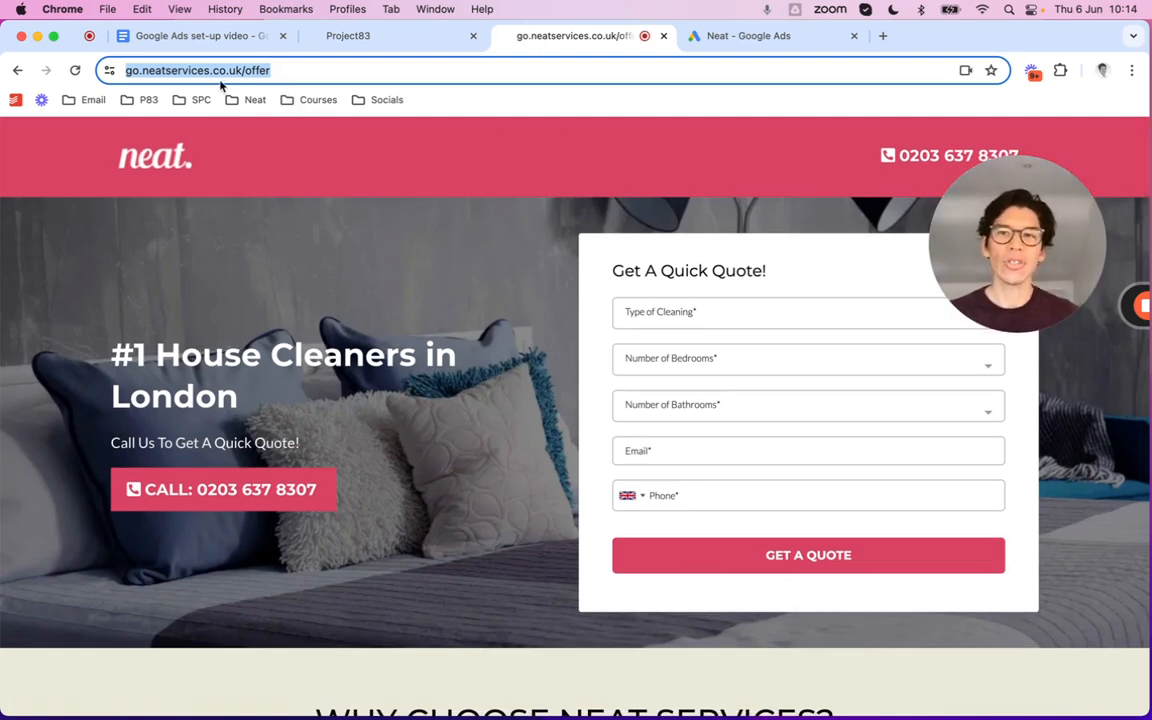
pyautogui.click(350, 38)
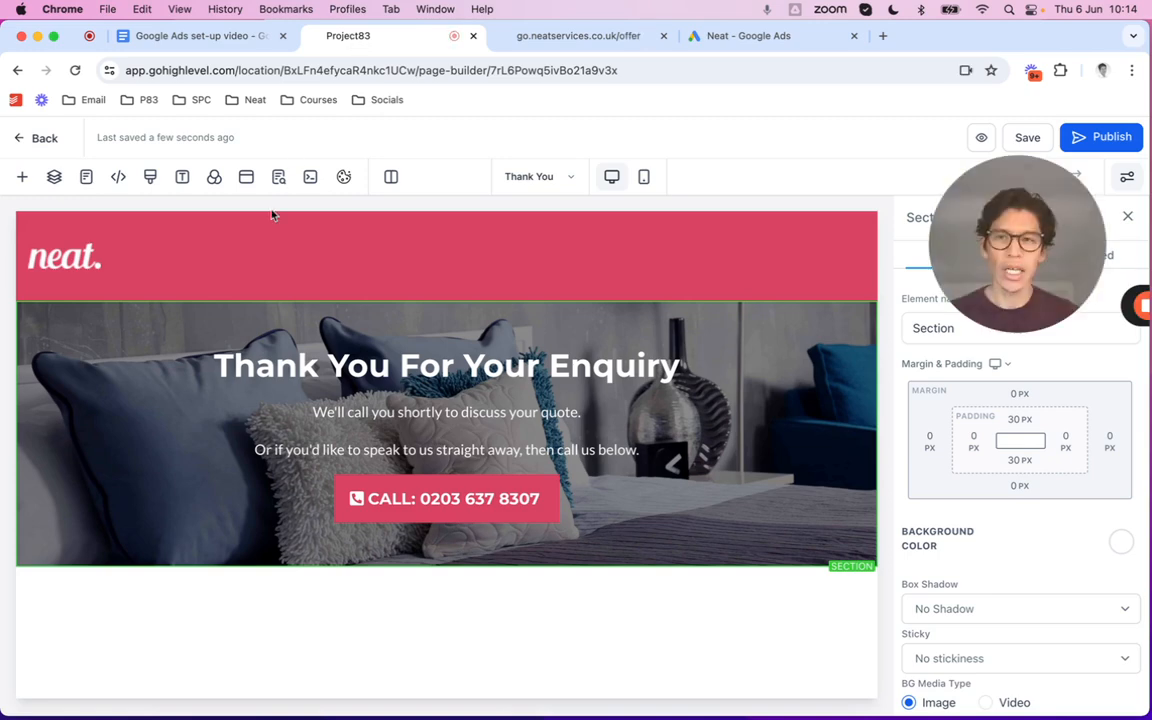
pyautogui.click(537, 47)
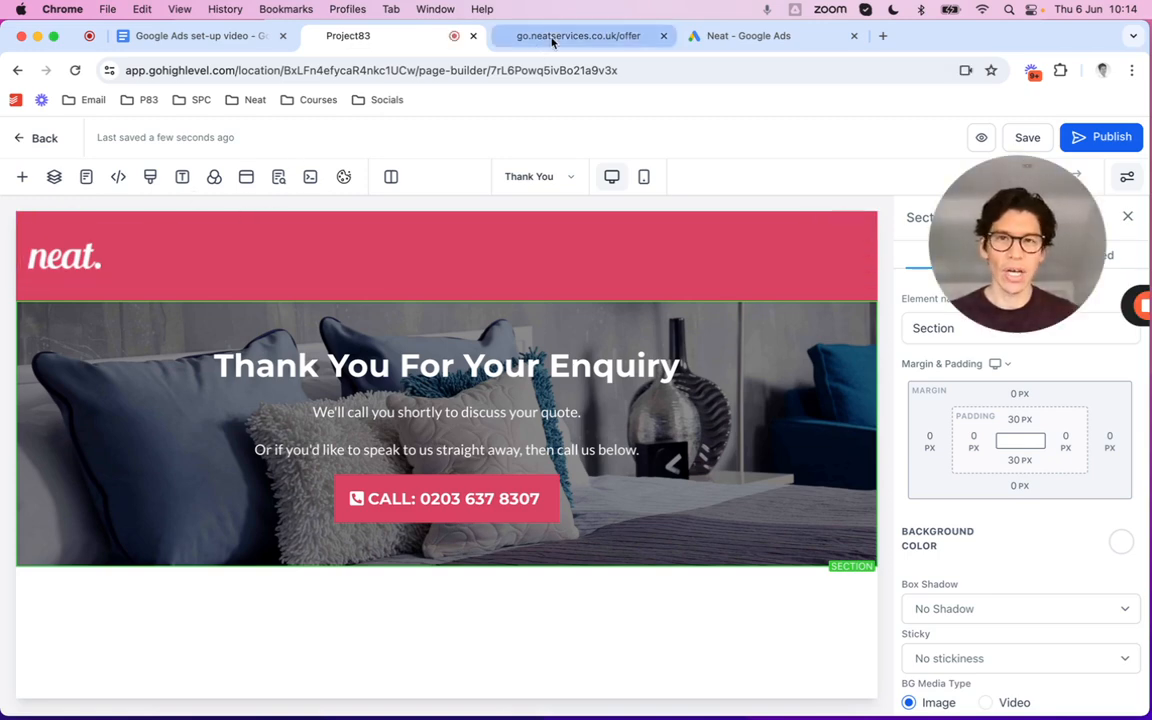
pyautogui.click(340, 40)
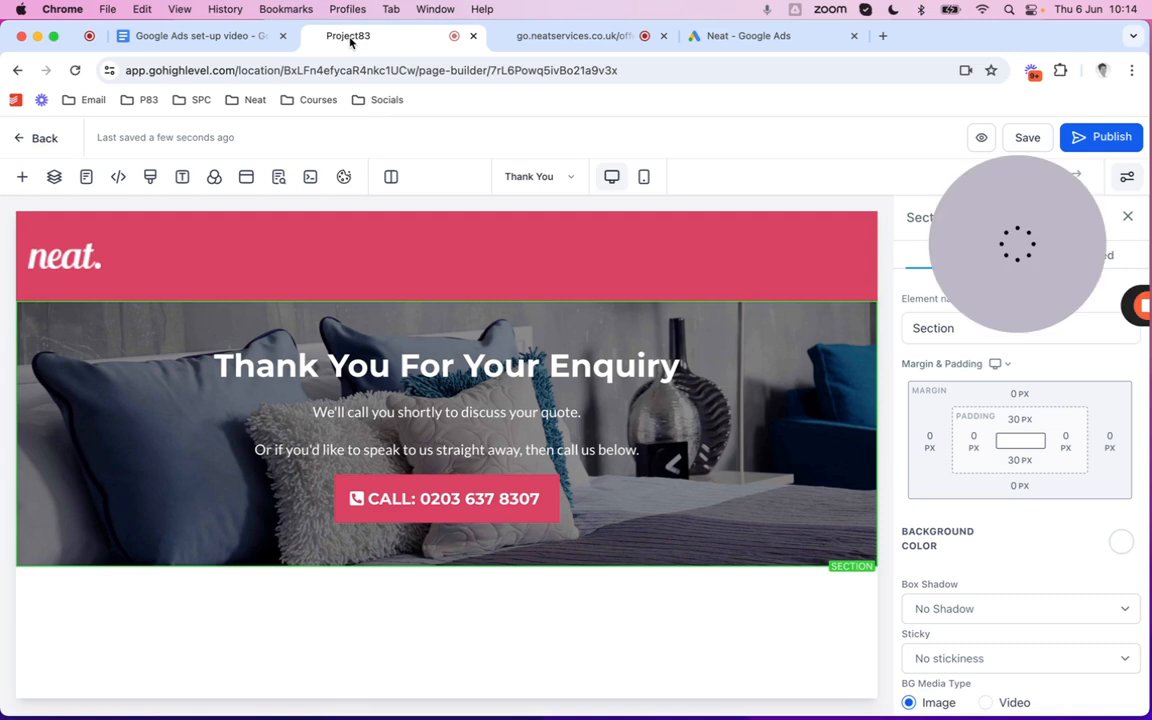
pyautogui.click(21, 146)
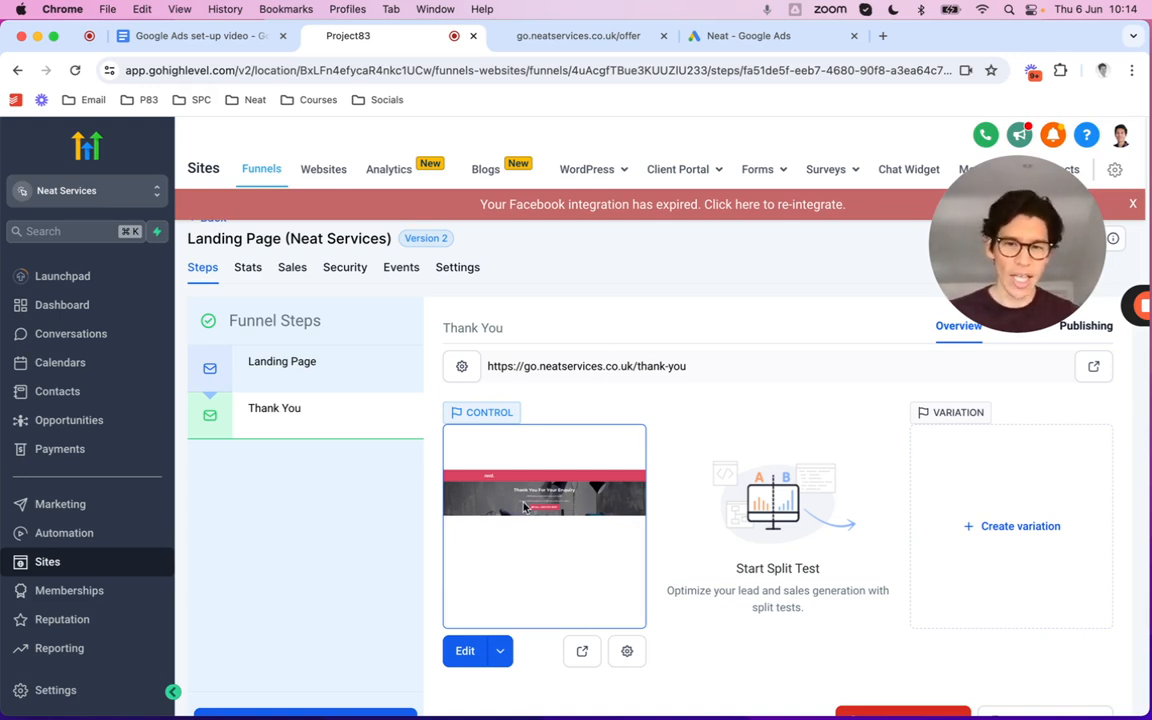
pyautogui.click(464, 651)
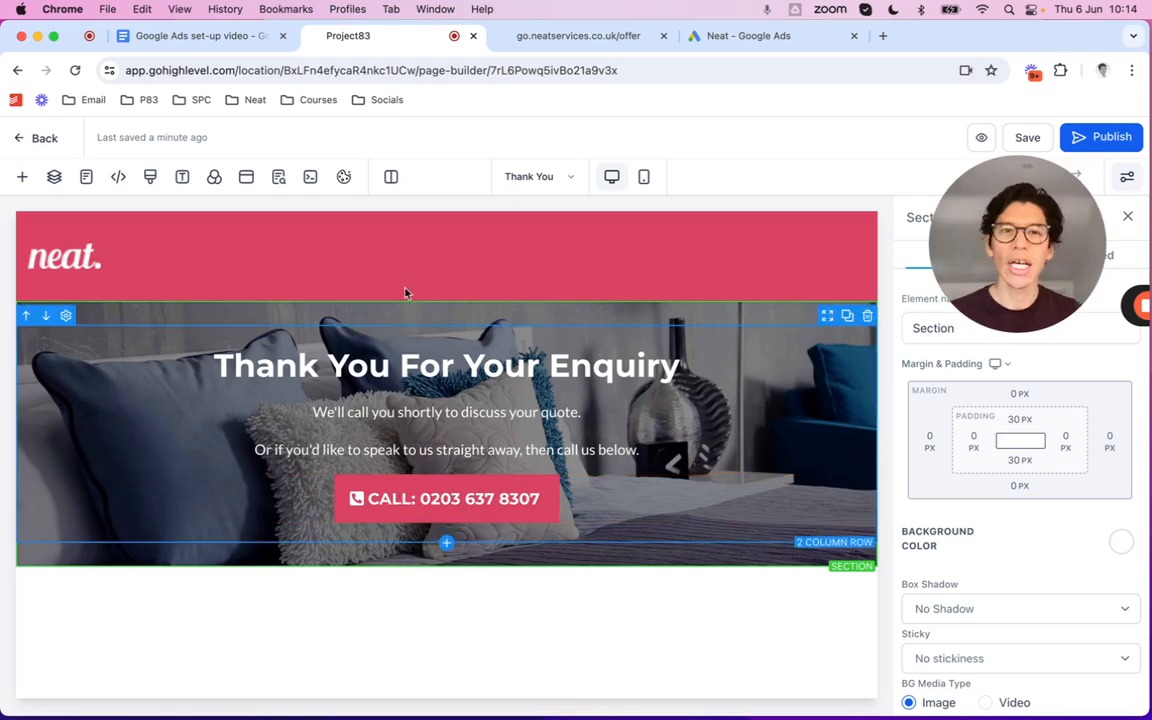
# Select the Test lead form (1) event snippet code, then return to the GoHighLevel page builder
pyautogui.click(752, 36)
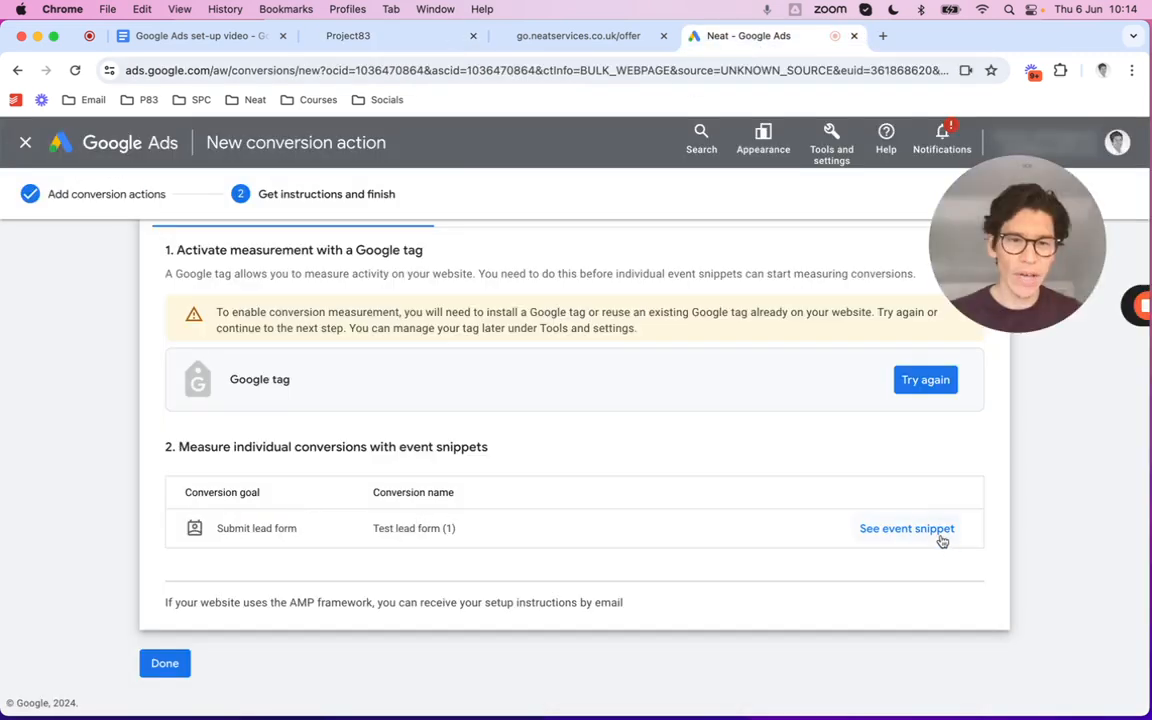
pyautogui.click(900, 530)
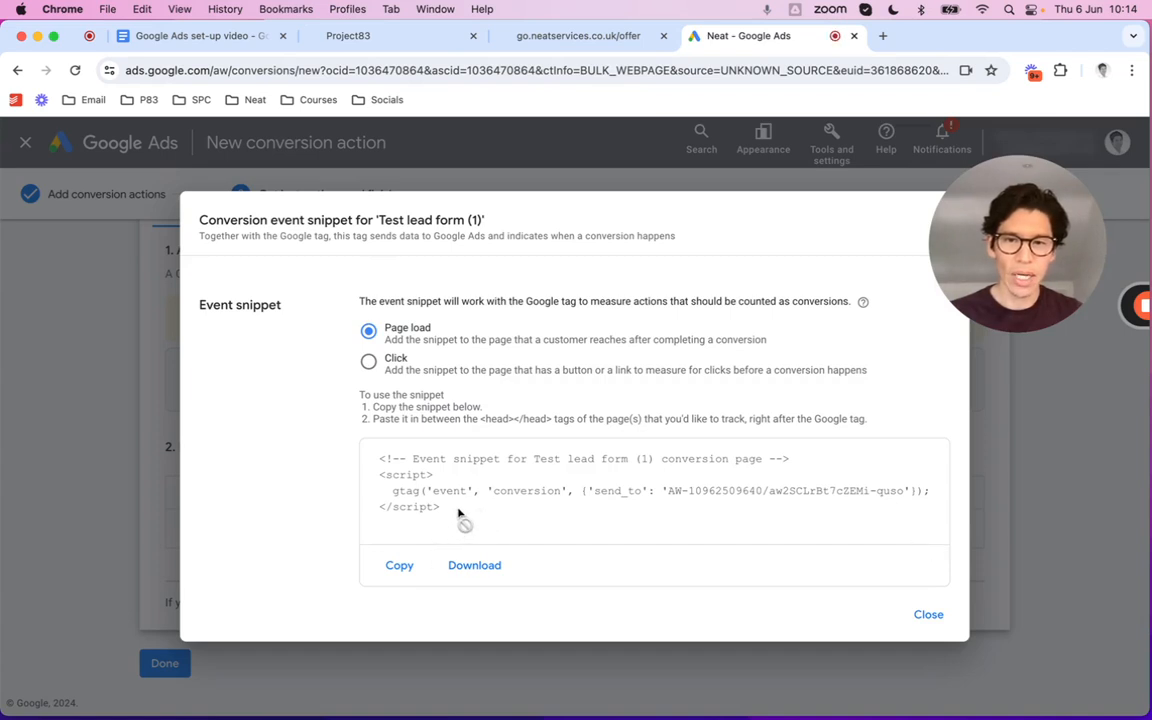
pyautogui.moveTo(445, 510); pyautogui.dragTo(377, 461)
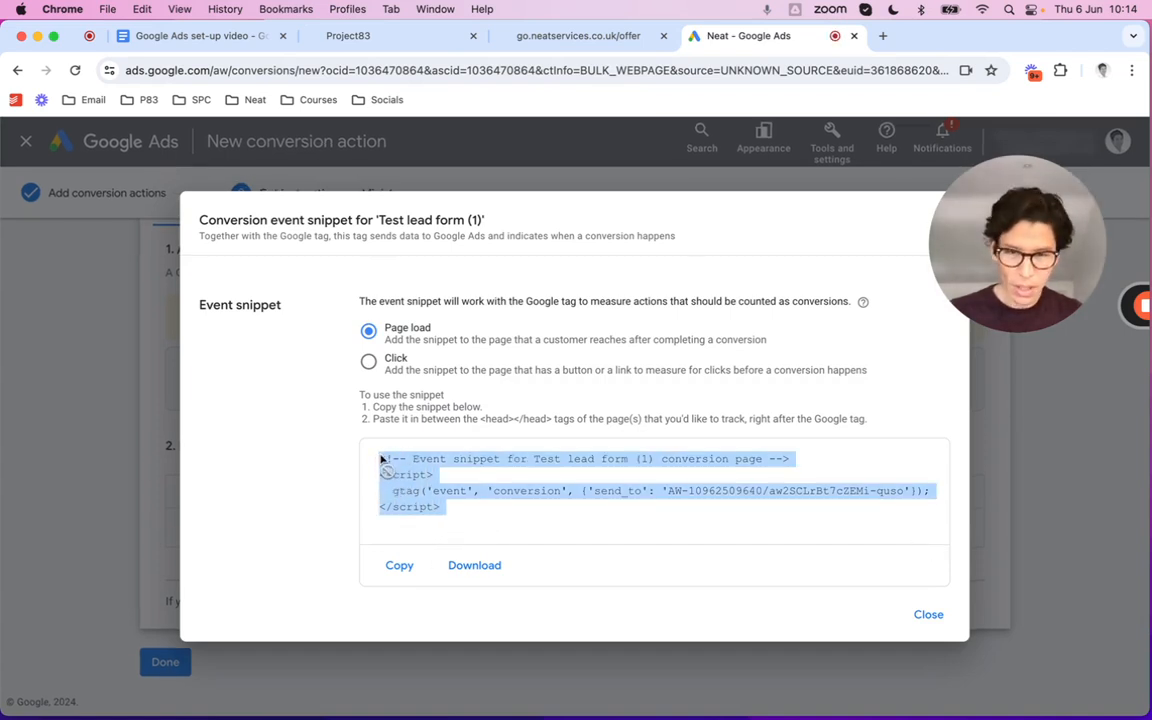
pyautogui.click(560, 36)
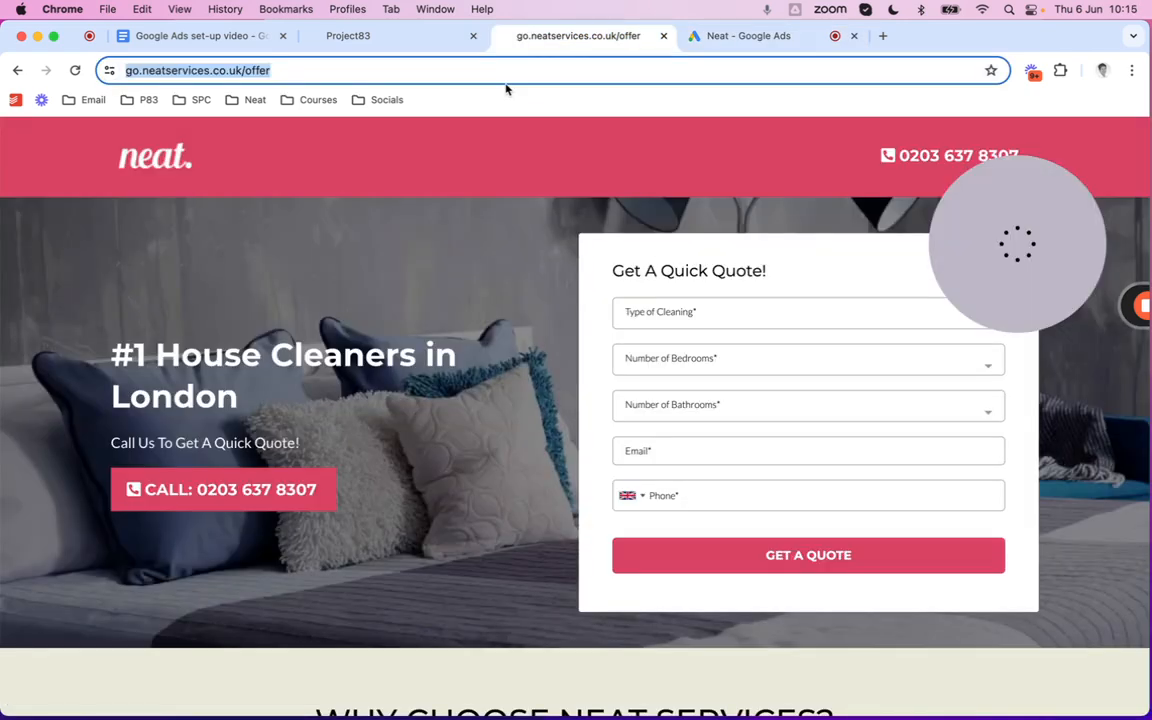
pyautogui.click(384, 42)
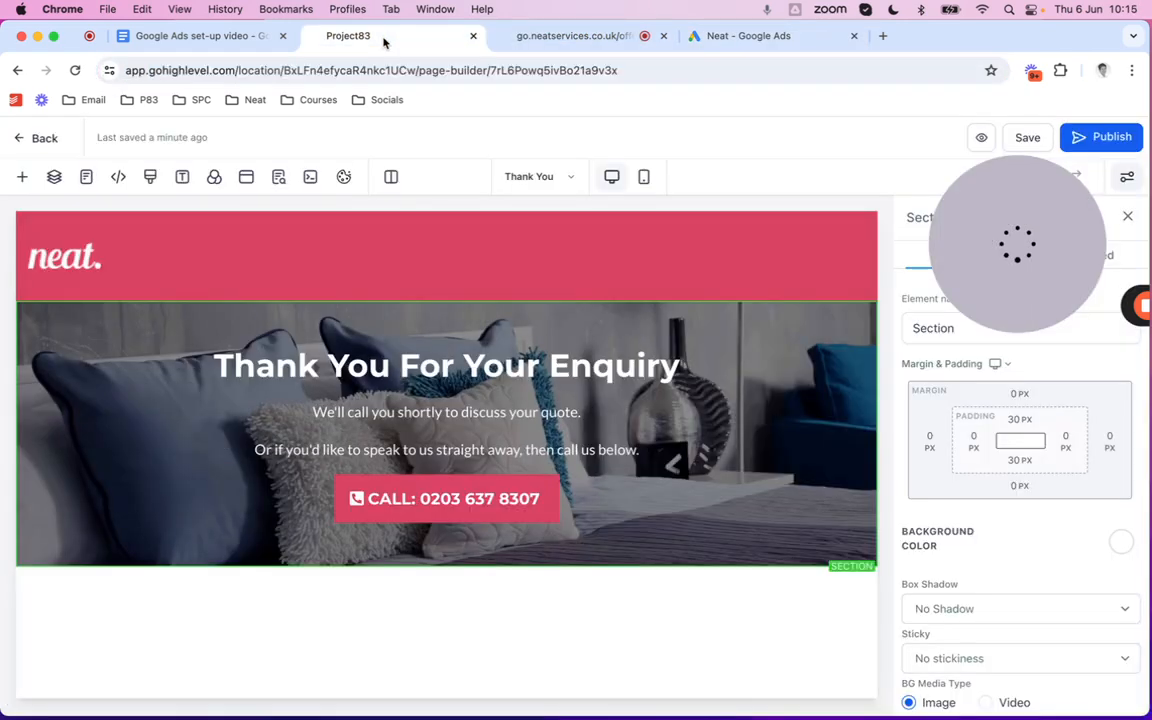
# Paste the Test lead form (1) event snippet below the Google tag in the Thank You page header, then save
pyautogui.click(118, 177)
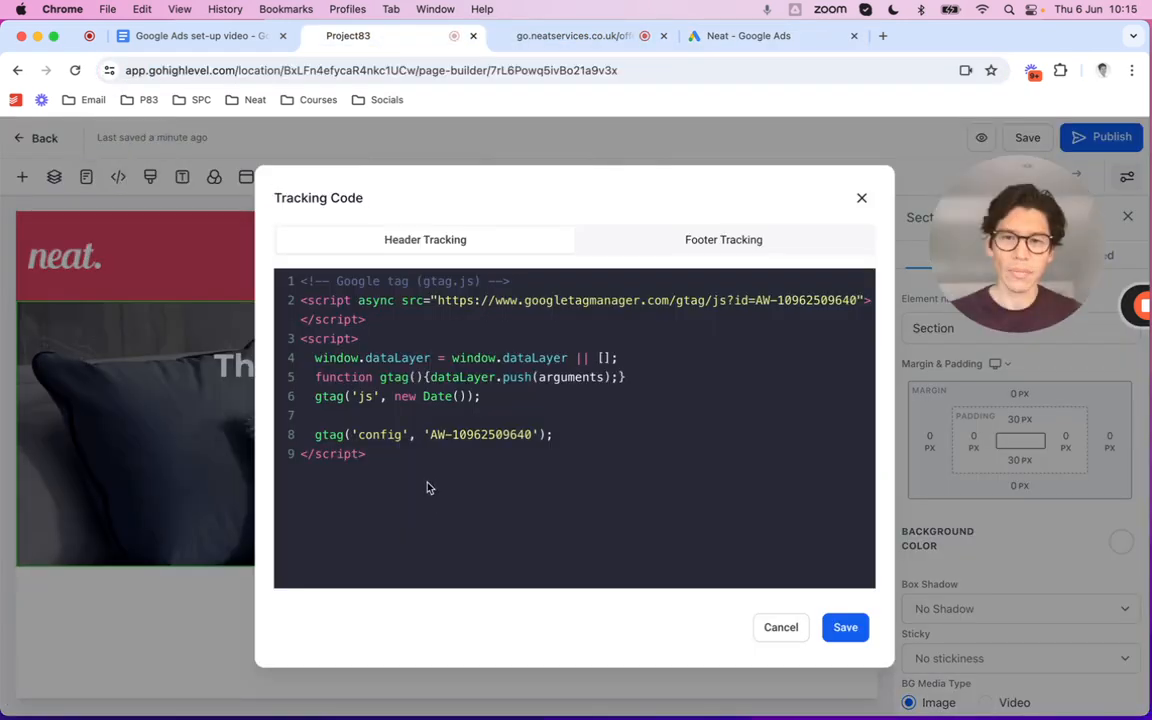
pyautogui.click(414, 455)
pyautogui.press('Return')
pyautogui.press('cmd+v')
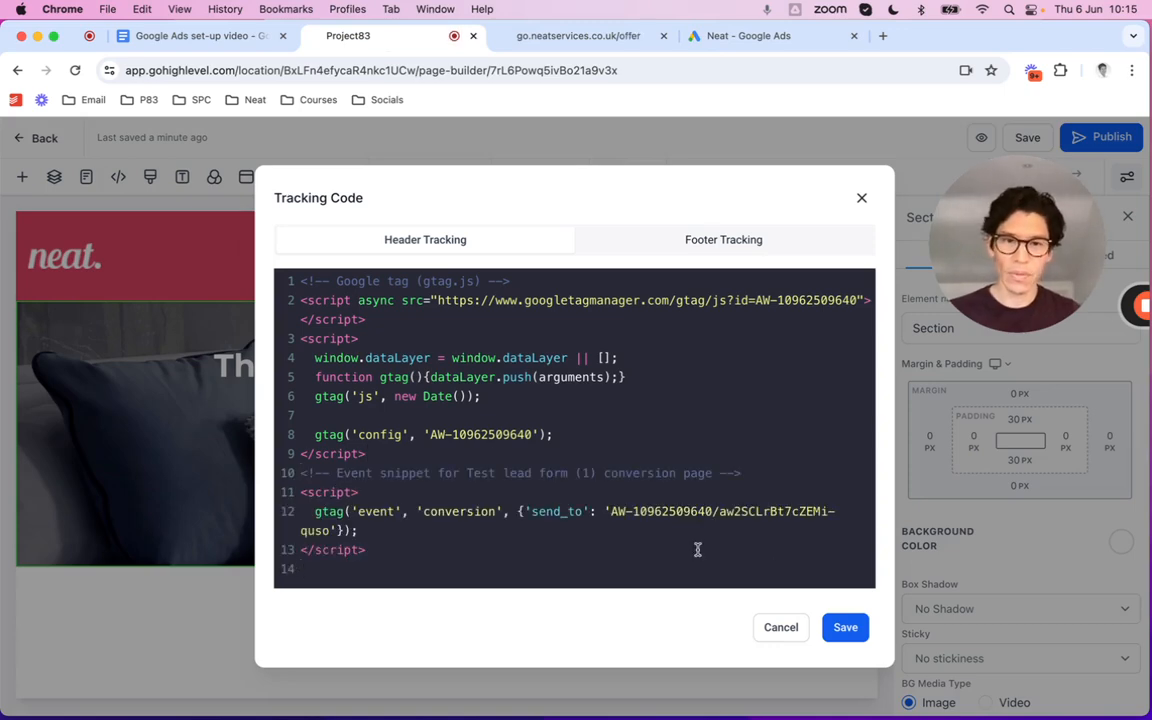
pyautogui.click(845, 627)
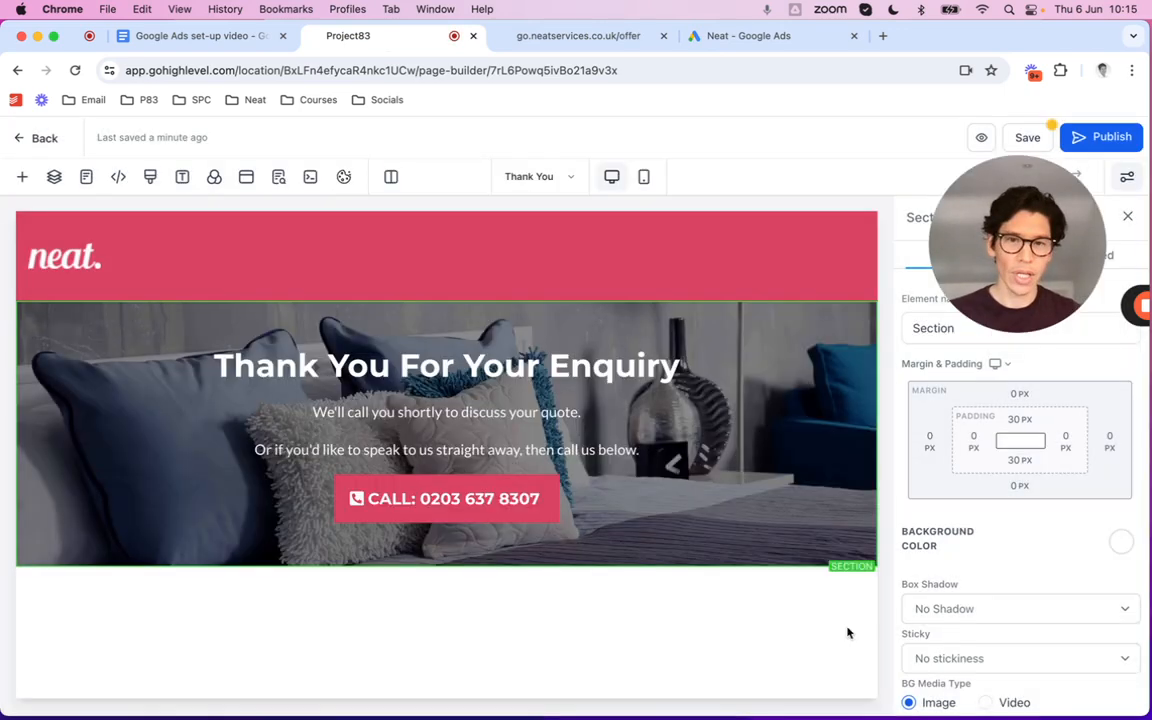
pyautogui.click(1031, 137)
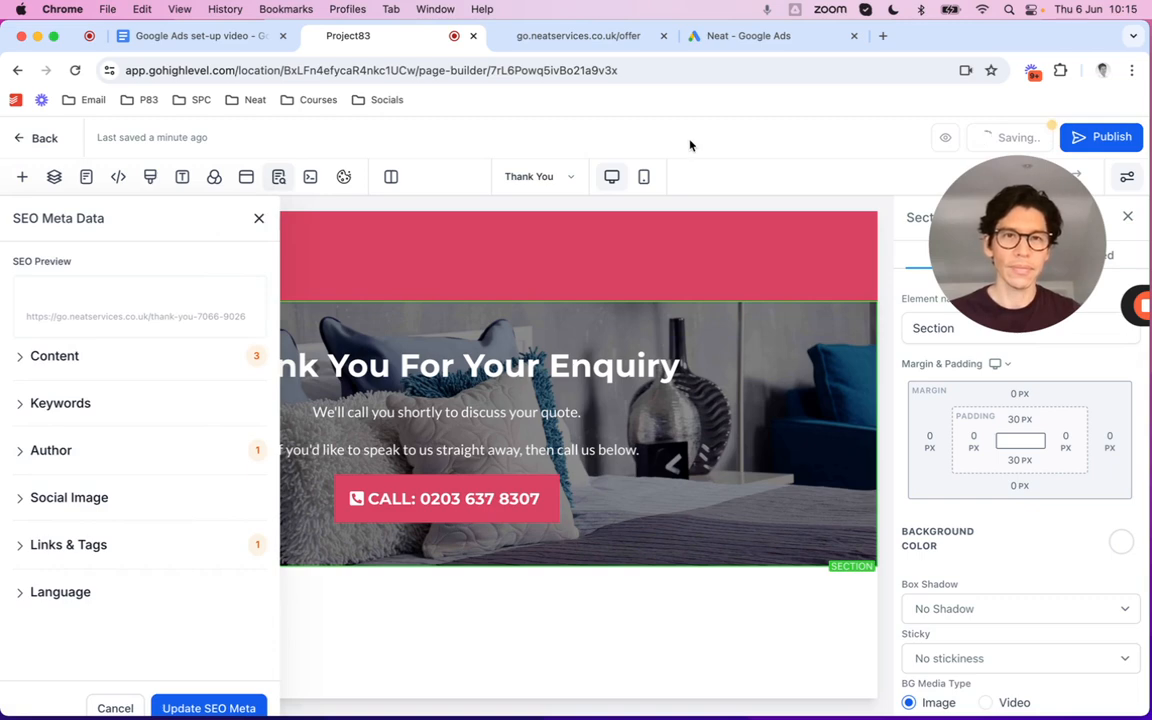
pyautogui.click(748, 36)
# Finish the lead form conversion so Test lead form (1) appears as an Inactive Primary action
pyautogui.click(928, 614)
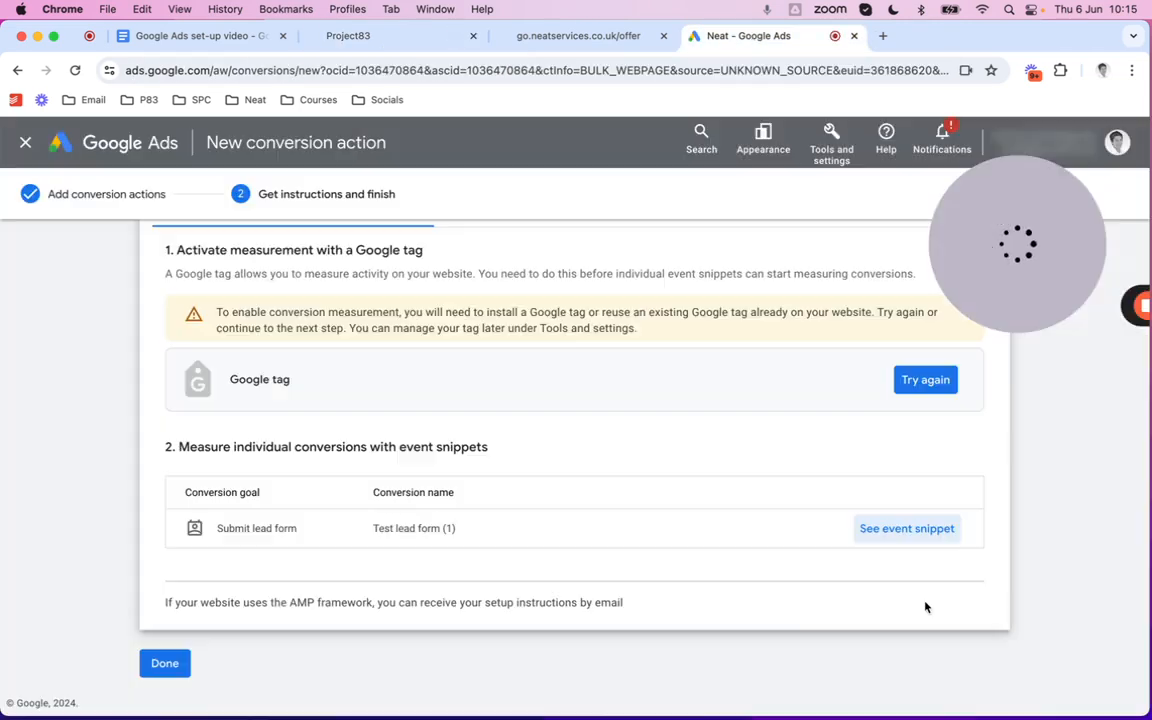
pyautogui.click(156, 675)
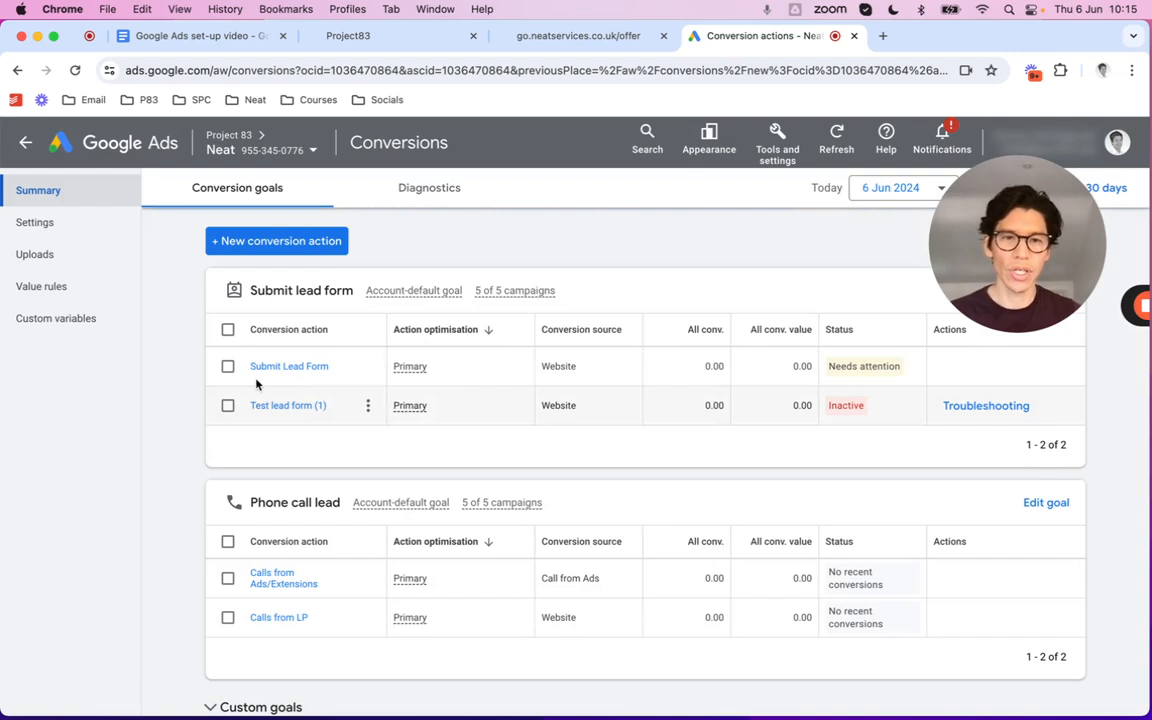
pyautogui.moveTo(840, 409)
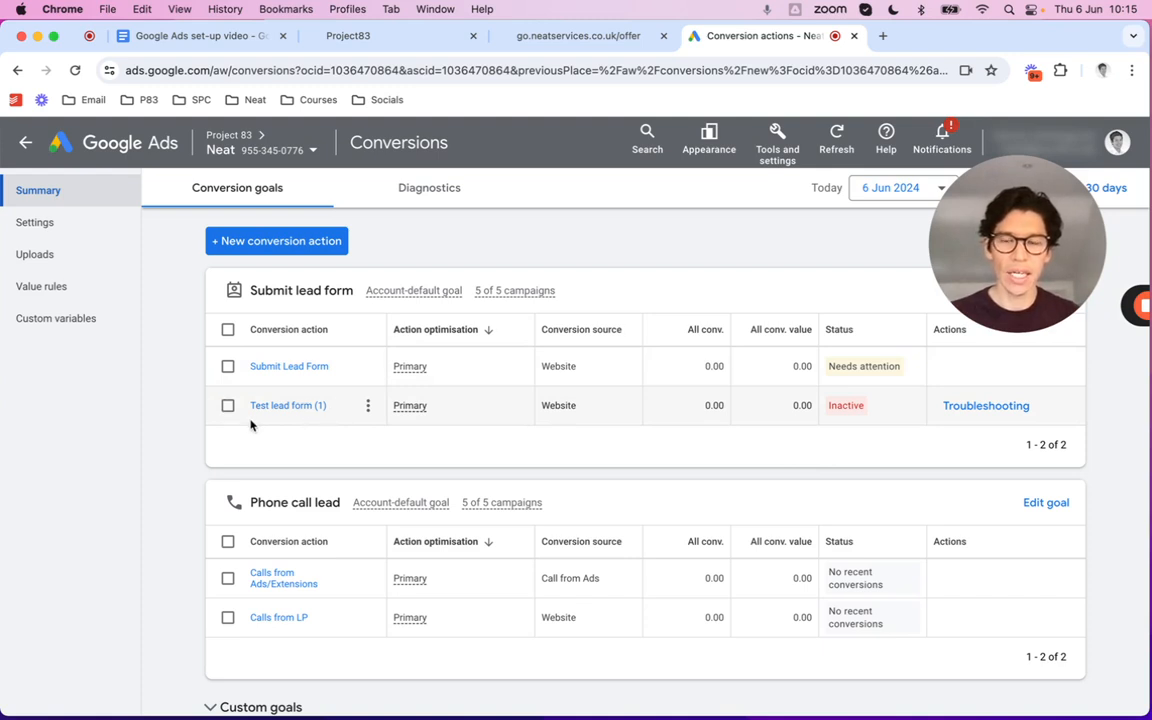
# Start a new Phone calls conversion tracking calls to the number on your website
pyautogui.click(246, 248)
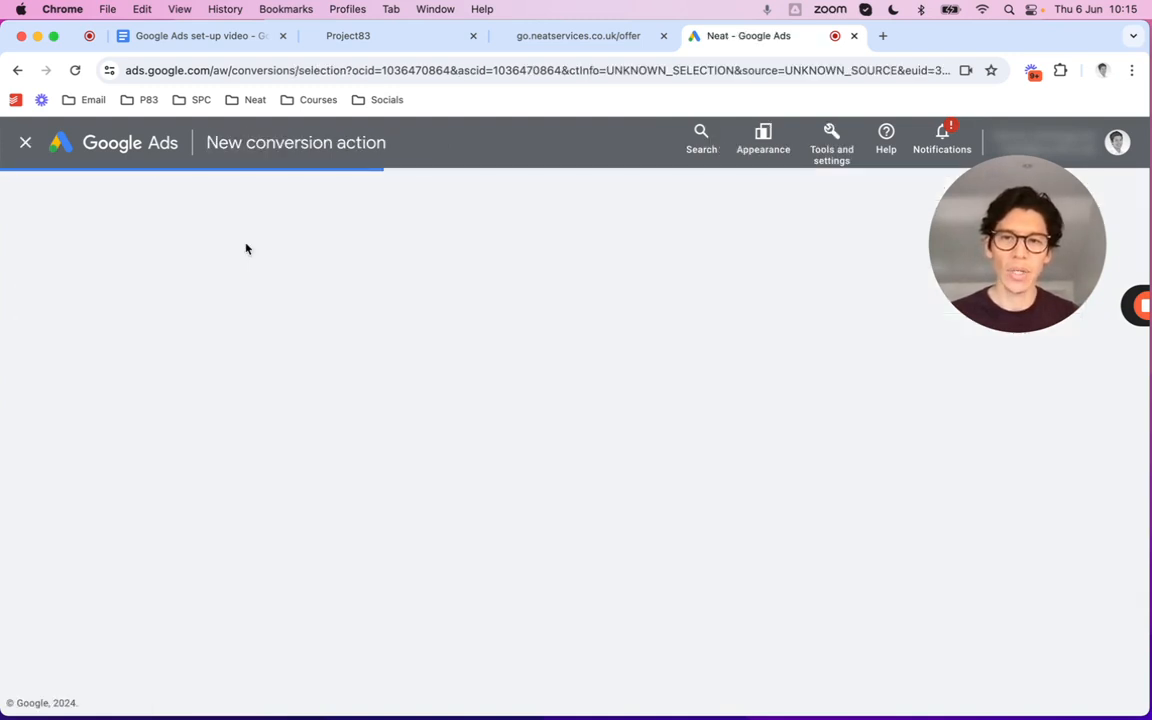
pyautogui.click(650, 388)
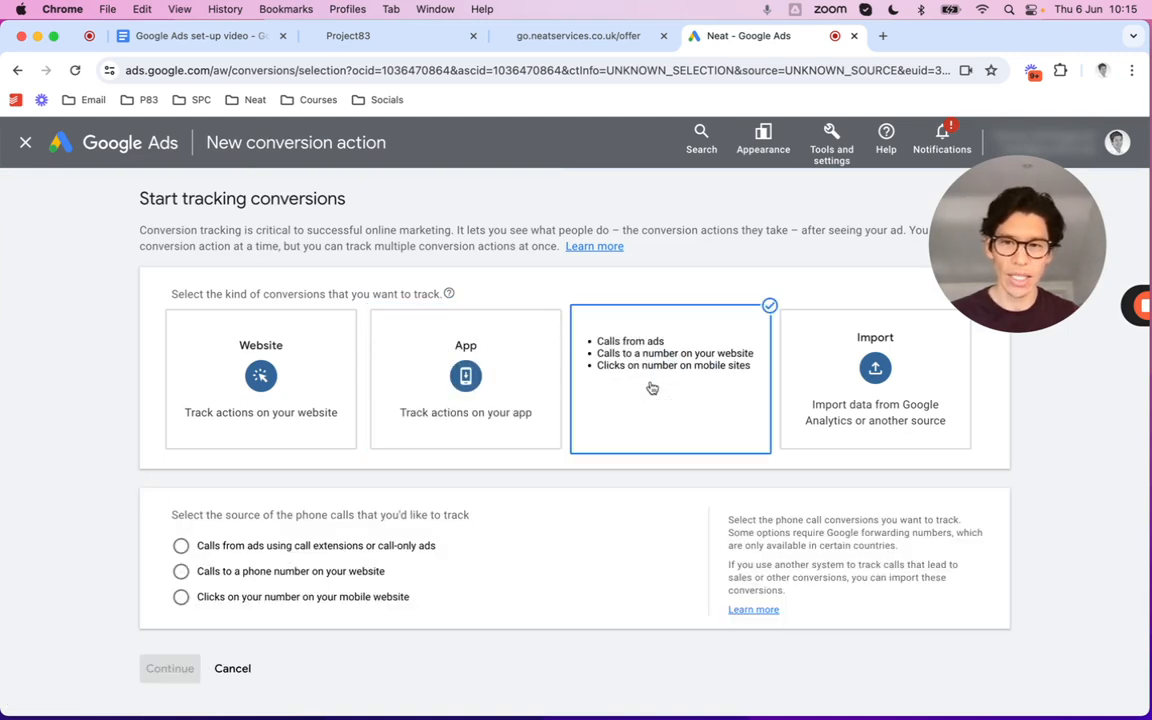
pyautogui.click(247, 575)
pyautogui.scroll(-1, 388, 586)
pyautogui.click(171, 645)
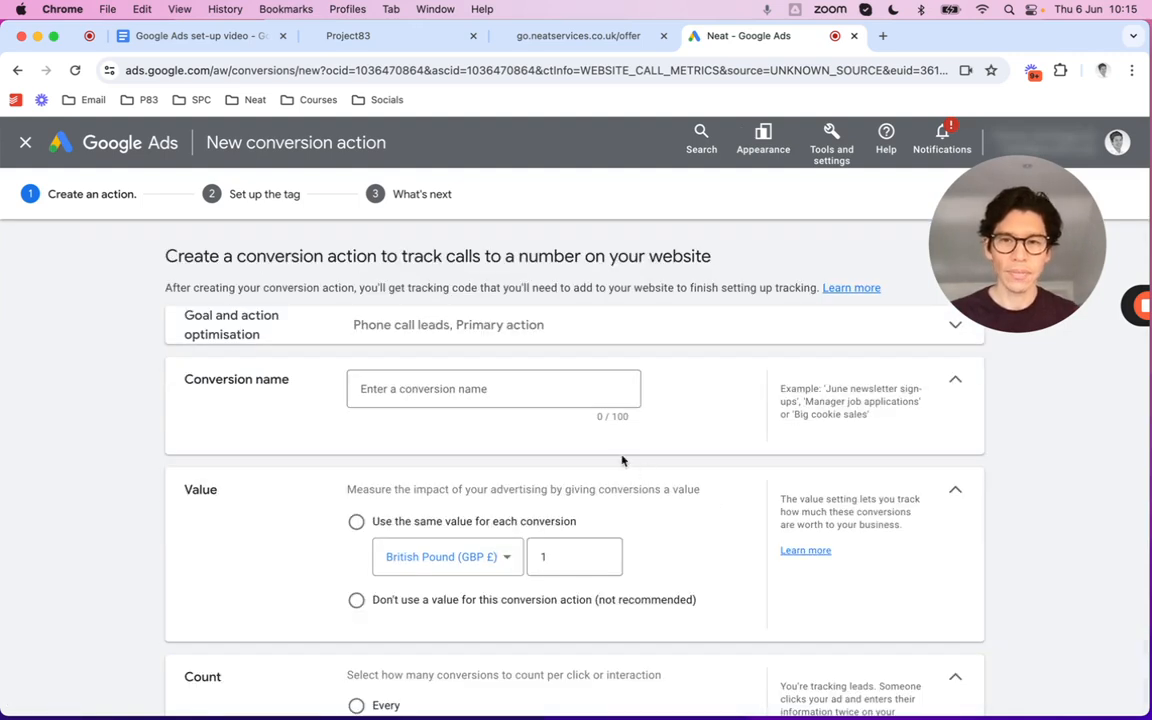
# Name the conversion 'Test website phone call' and give every conversion the same £1 value
pyautogui.click(509, 386)
pyautogui.write('Test')
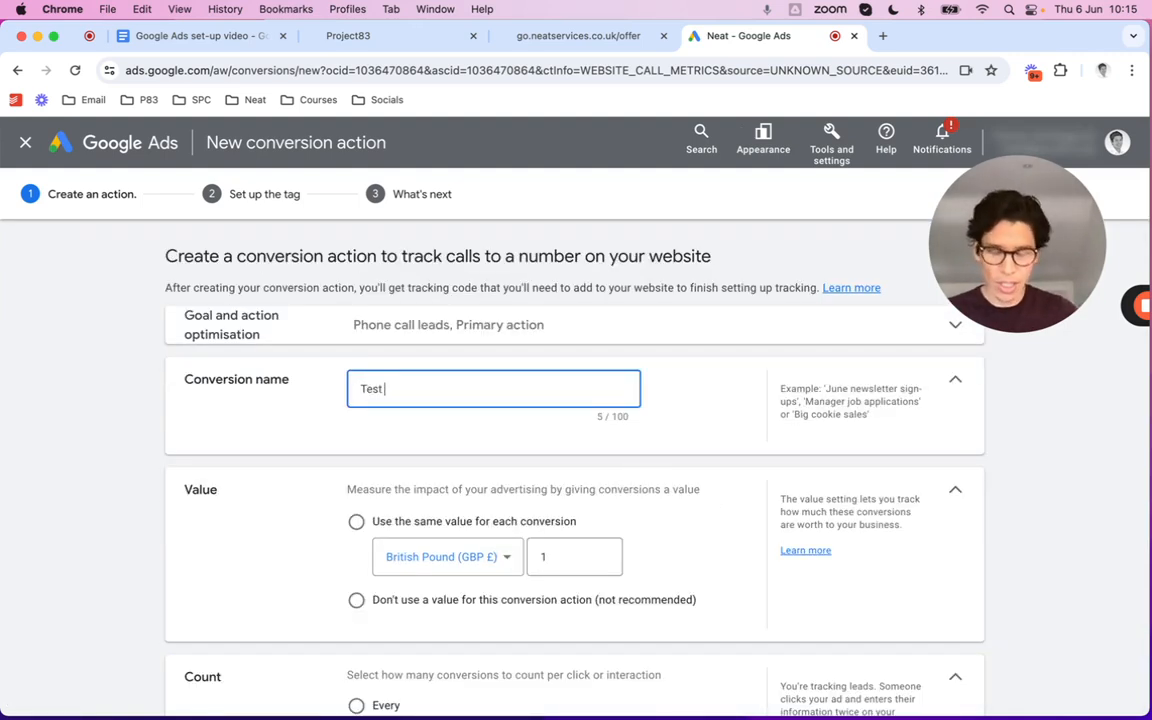
pyautogui.write(' websiyt')
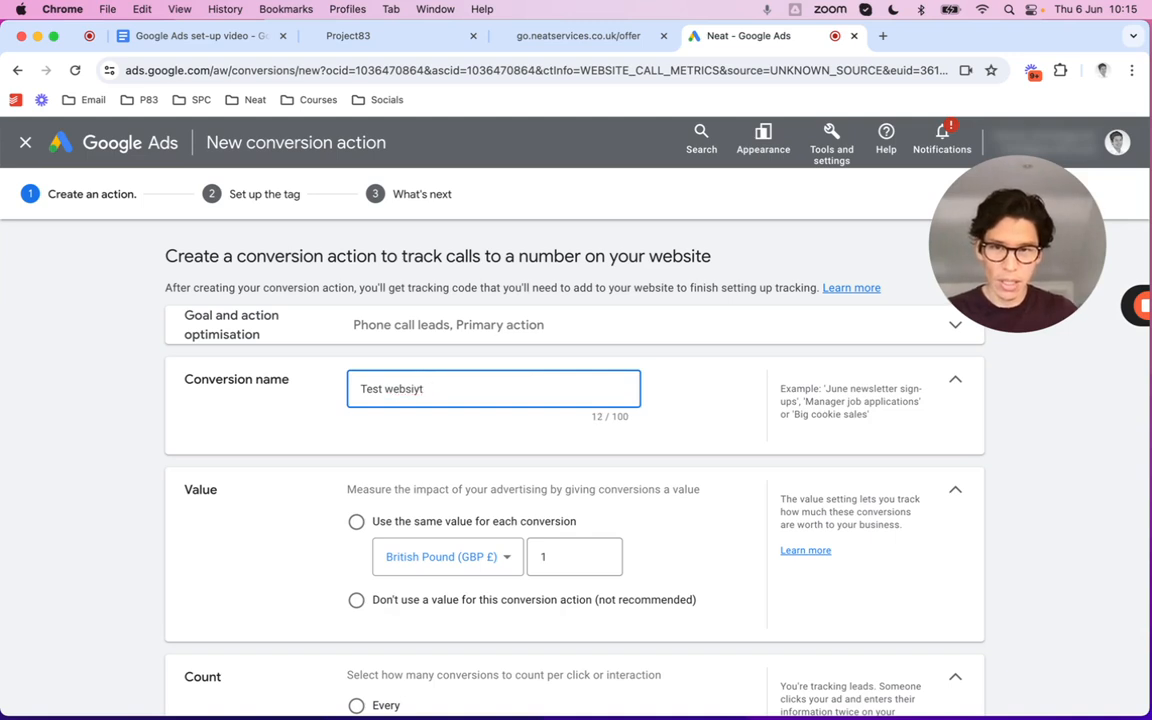
pyautogui.write(' phoen ca')
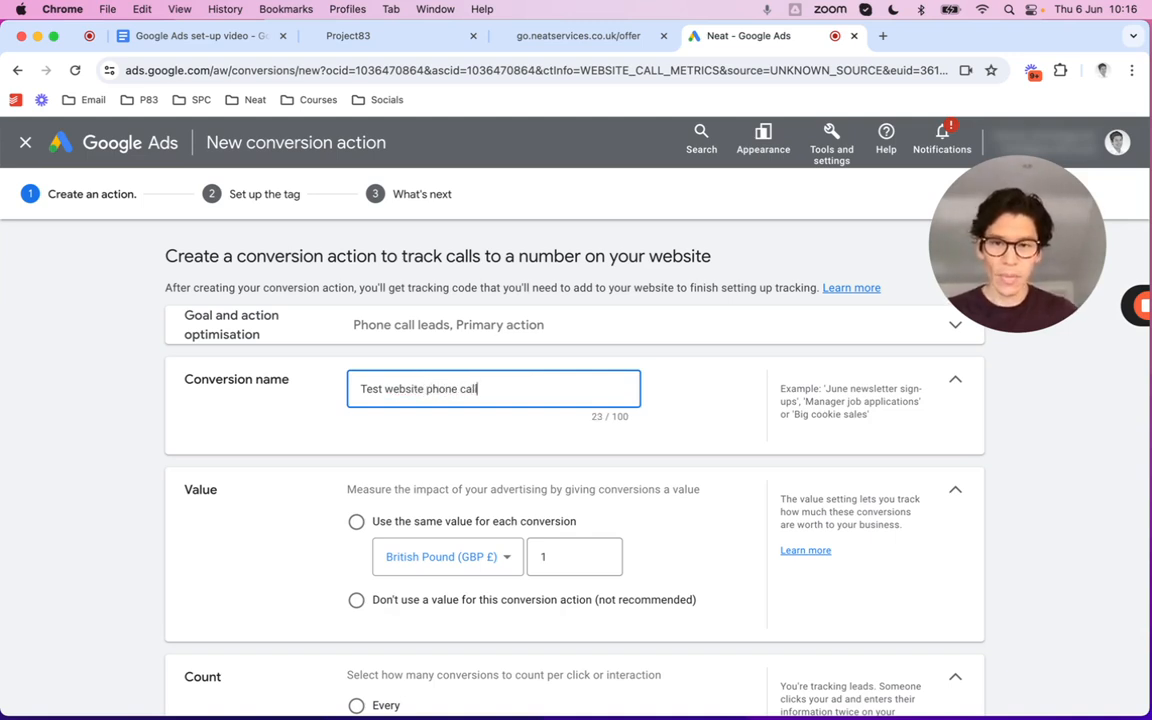
pyautogui.click(486, 523)
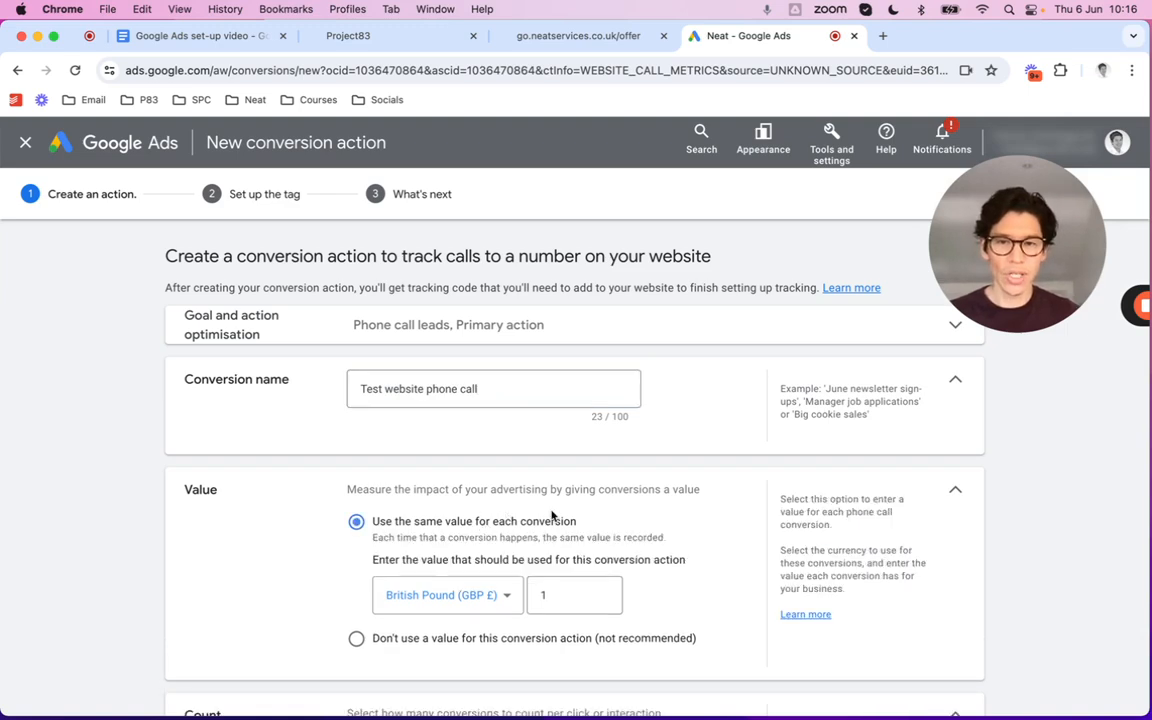
pyautogui.scroll(-3, 551, 515)
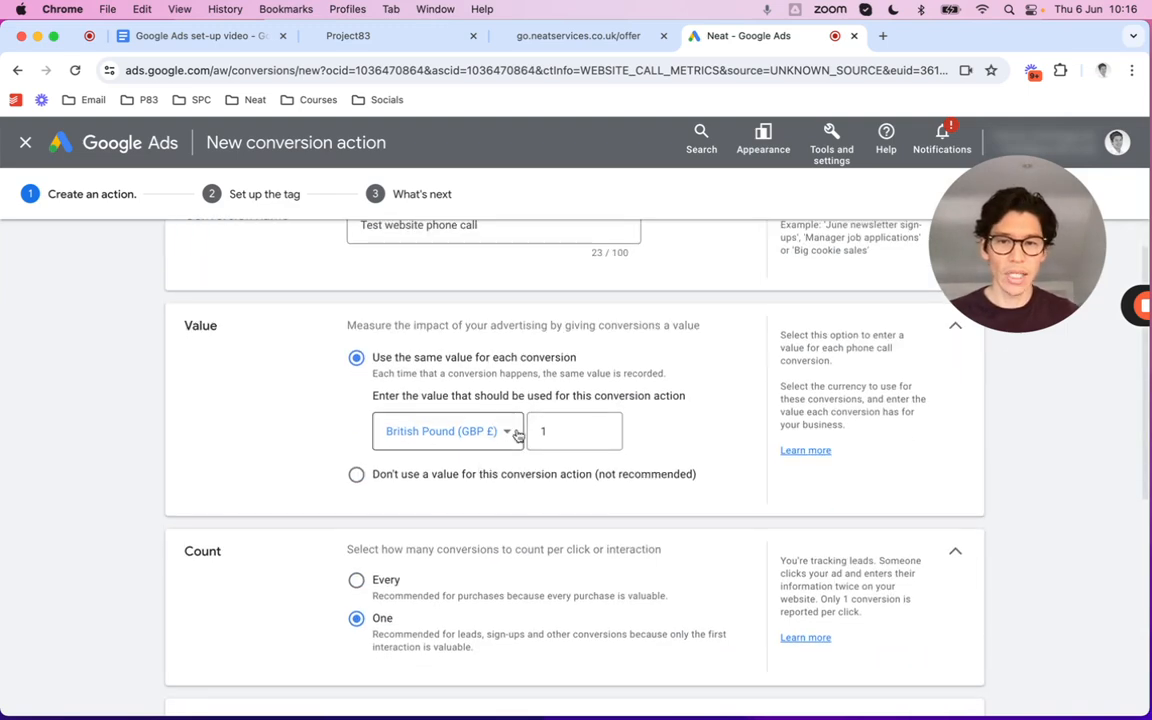
pyautogui.scroll(-2, 388, 478)
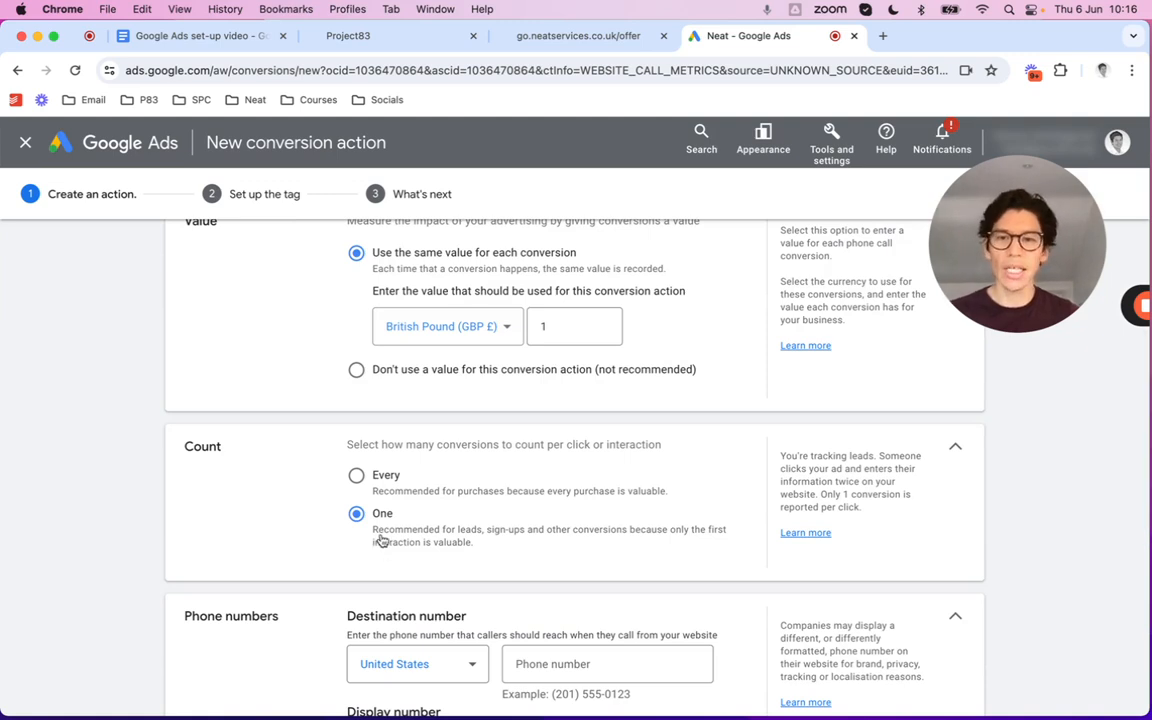
pyautogui.scroll(-3, 476, 545)
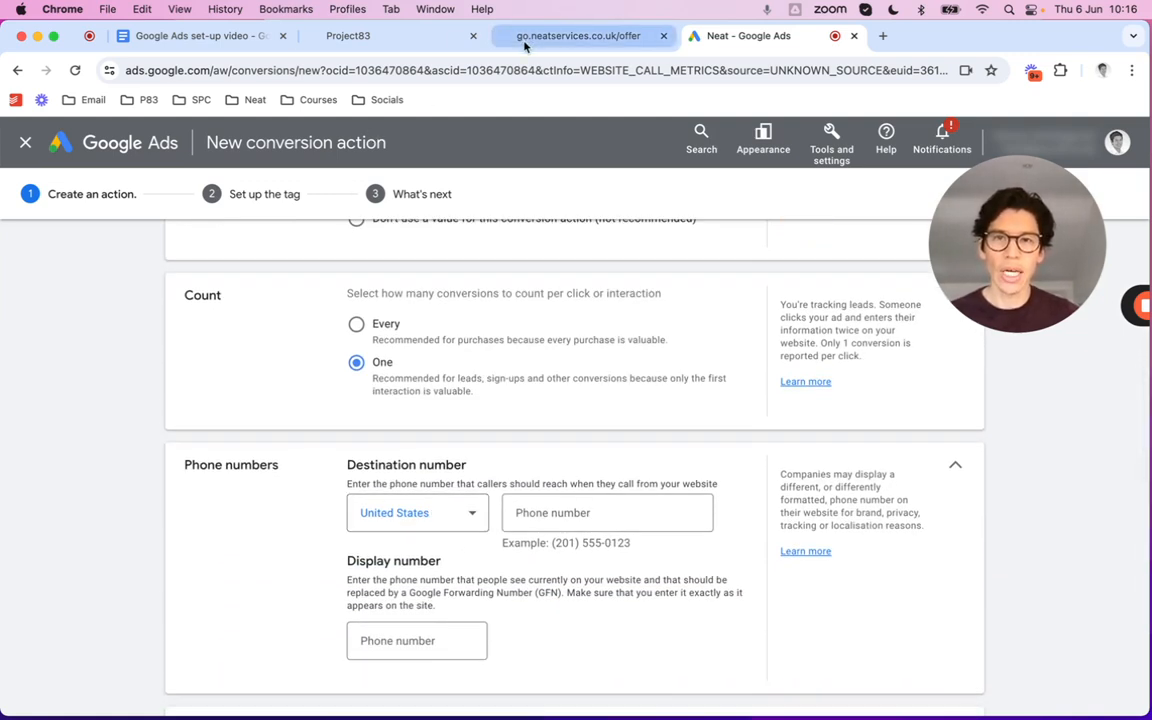
# Enter the landing page's UK business phone number as the destination number
pyautogui.click(560, 36)
pyautogui.scroll(-5, 529, 501)
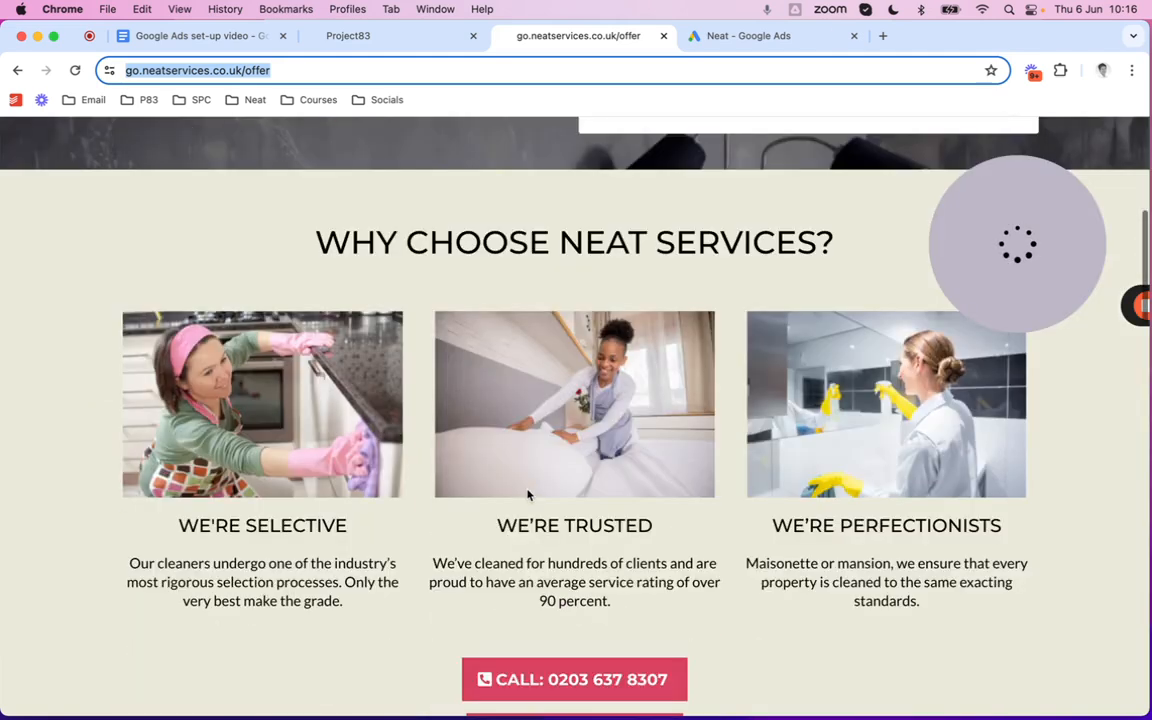
pyautogui.scroll(-6, 600, 520)
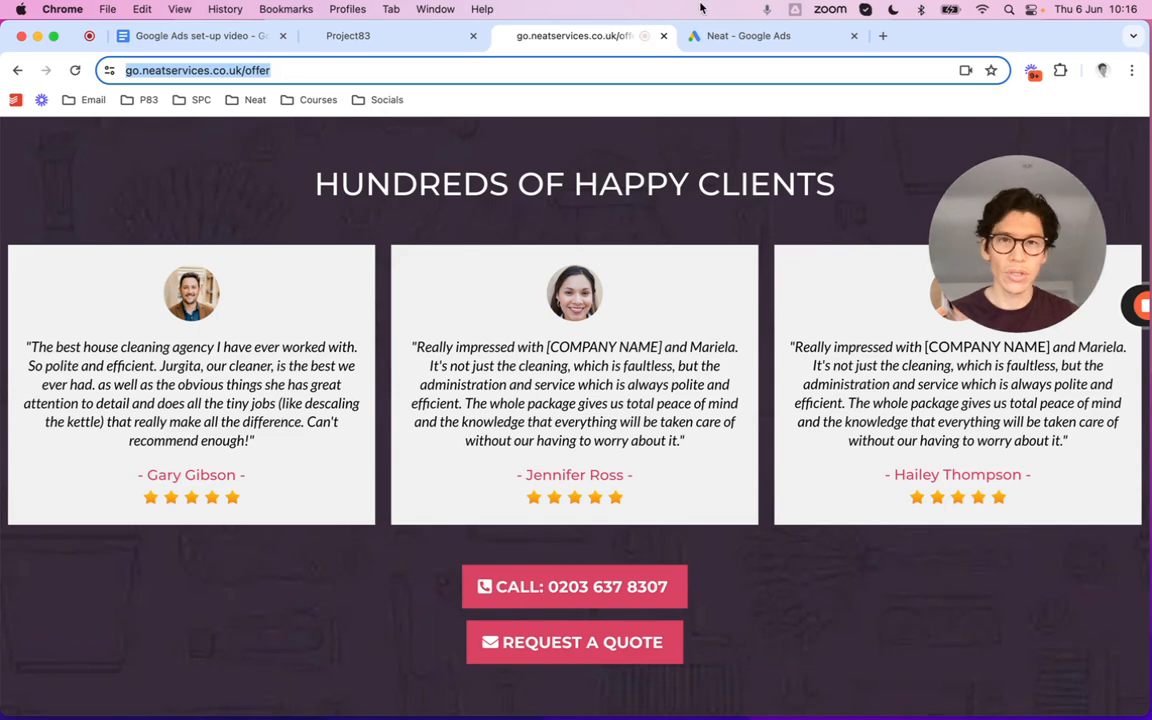
pyautogui.click(712, 35)
pyautogui.click(607, 512)
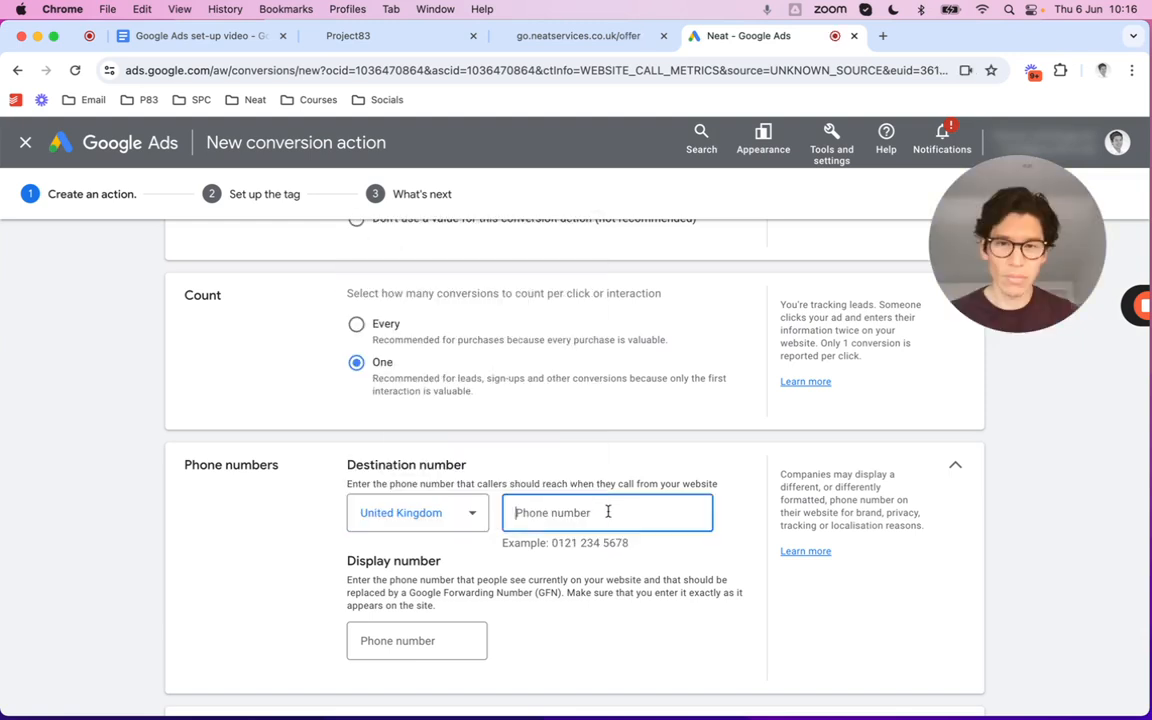
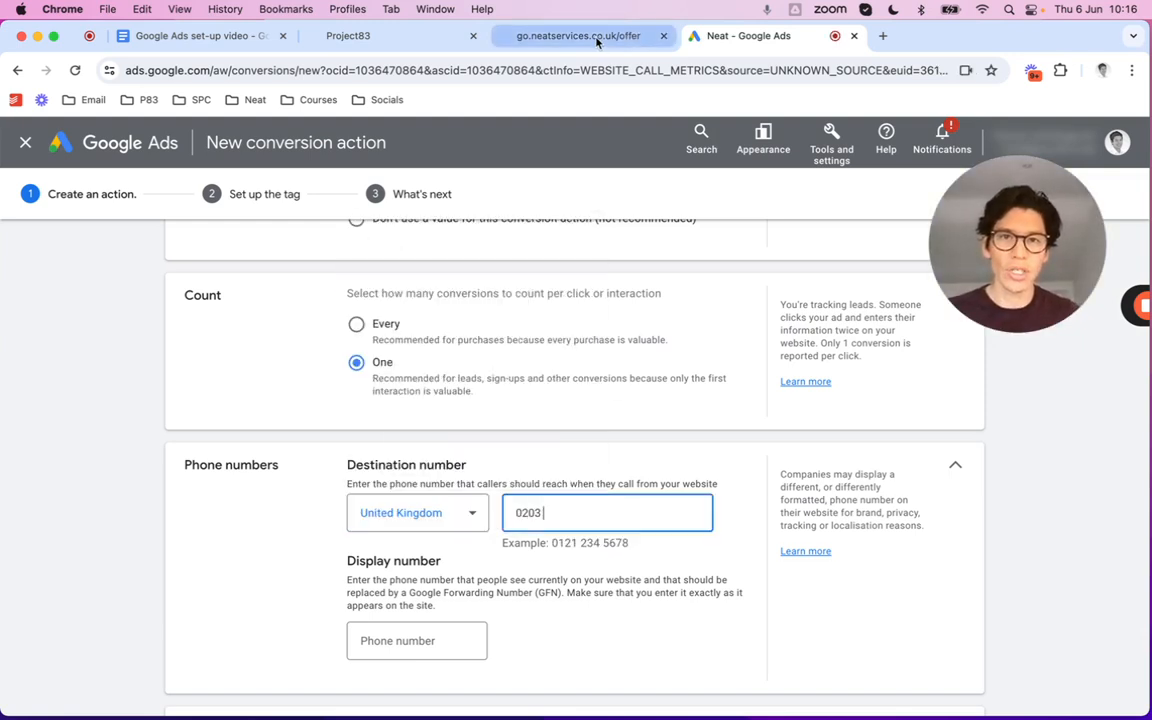
pyautogui.click(590, 37)
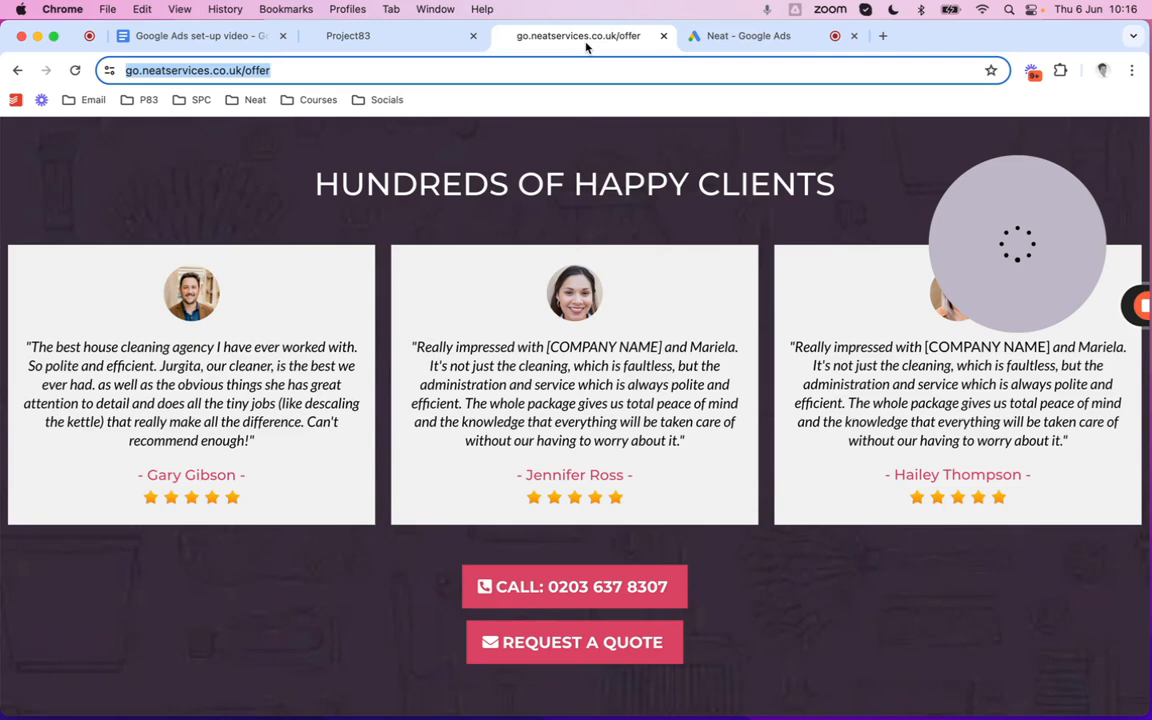
pyautogui.click(720, 40)
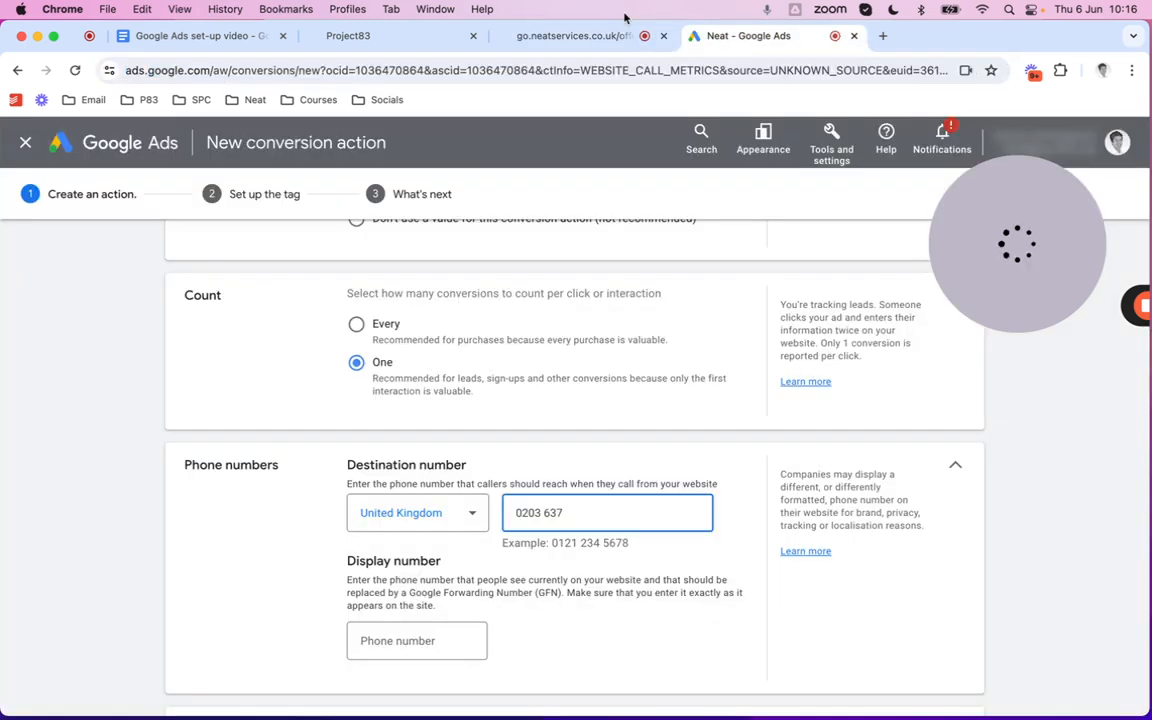
pyautogui.click(604, 36)
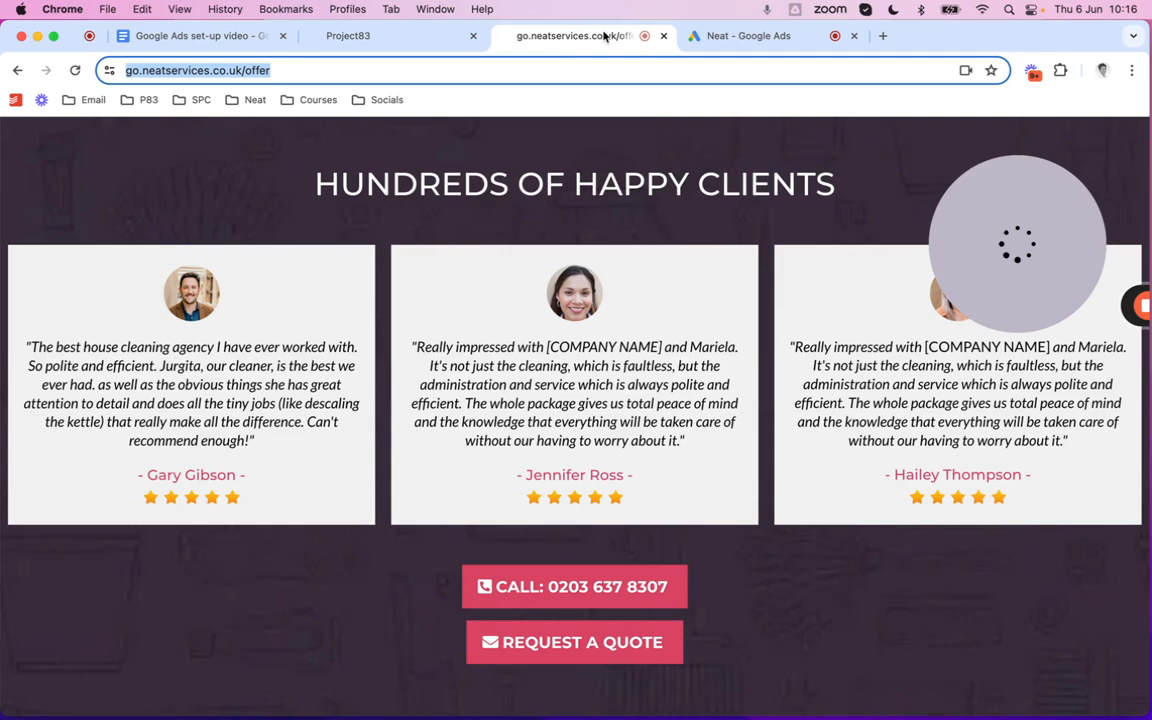
pyautogui.click(748, 36)
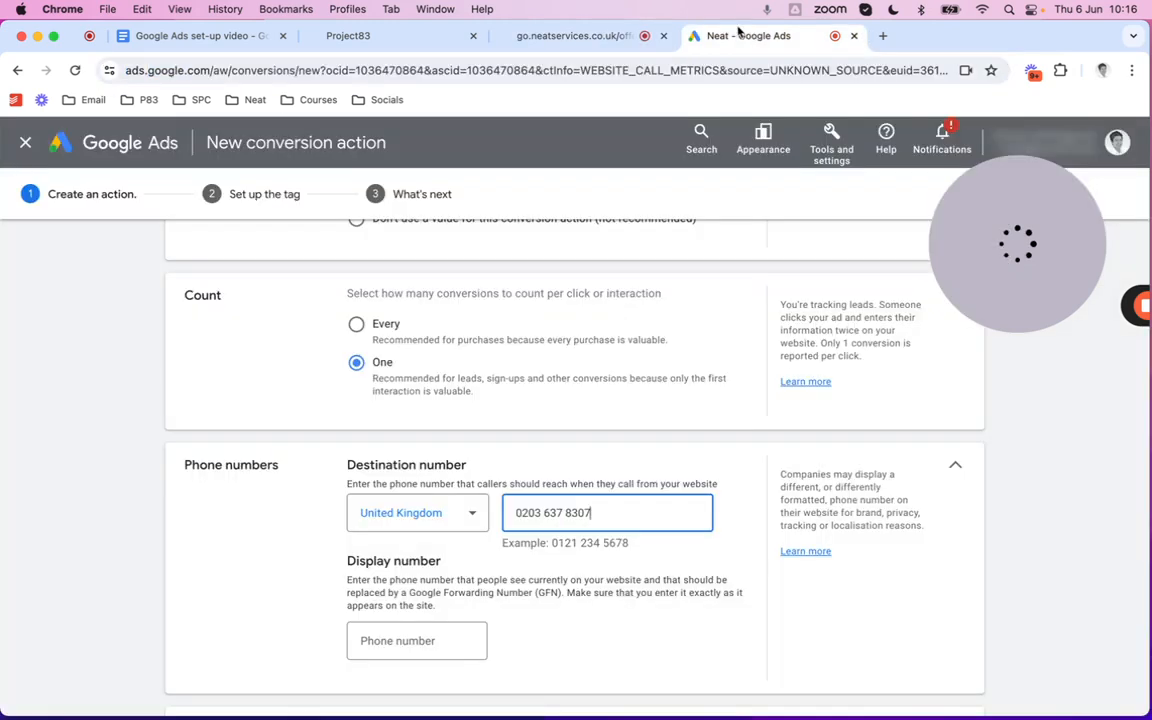
# Reuse the same number as the display number and create the phone call conversion
pyautogui.moveTo(594, 513); pyautogui.dragTo(484, 516)
pyautogui.press('super+c')
pyautogui.click(365, 641)
pyautogui.press('super+v')
pyautogui.scroll(-3, 620, 620)
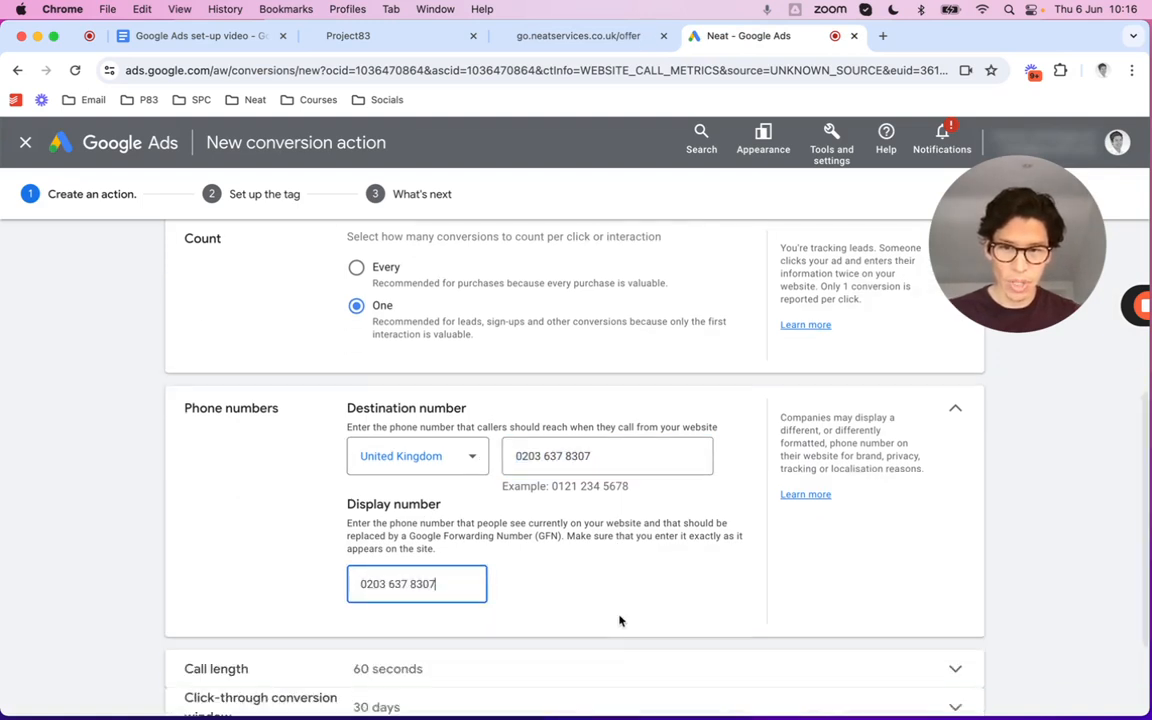
pyautogui.scroll(-2, 621, 621)
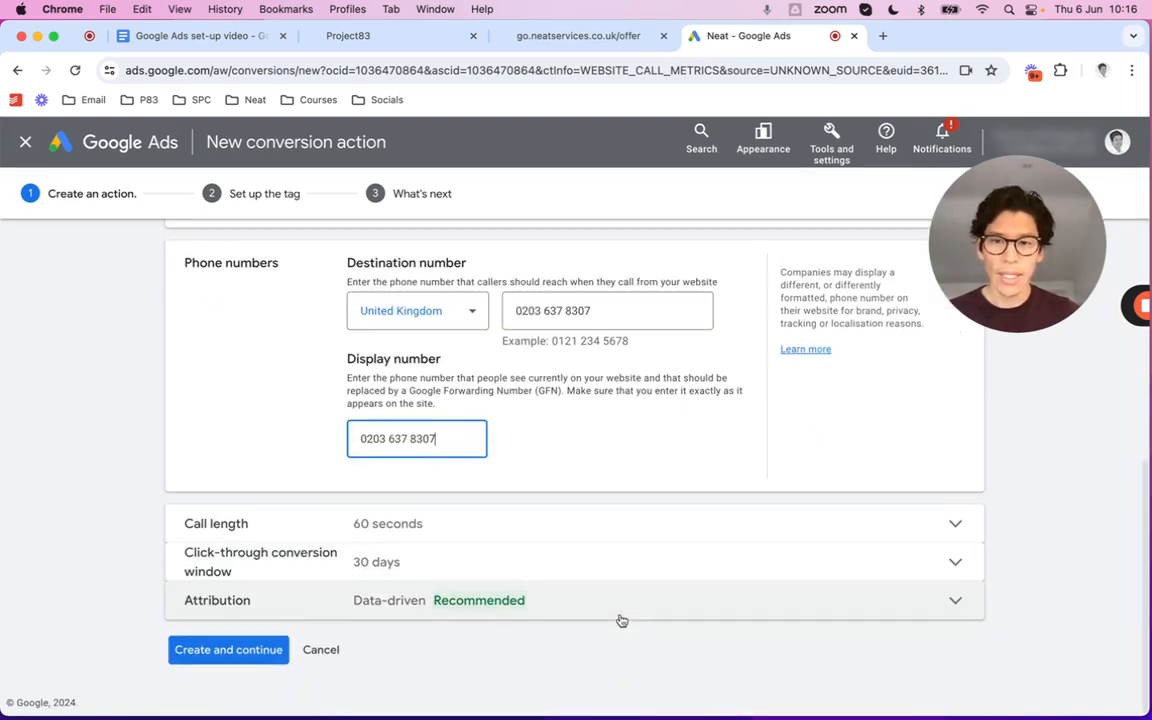
pyautogui.click(238, 655)
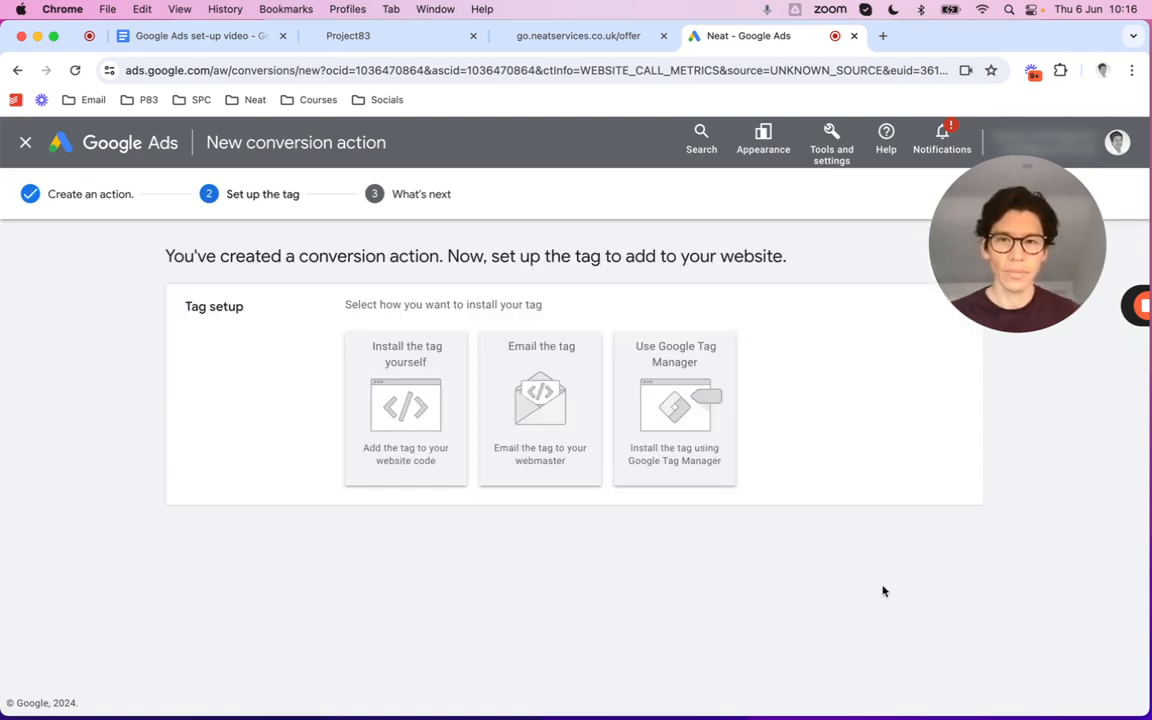
# Choose to install the tag yourself, with the Google tag already installed via another conversion action
pyautogui.click(404, 368)
pyautogui.scroll(-2, 787, 437)
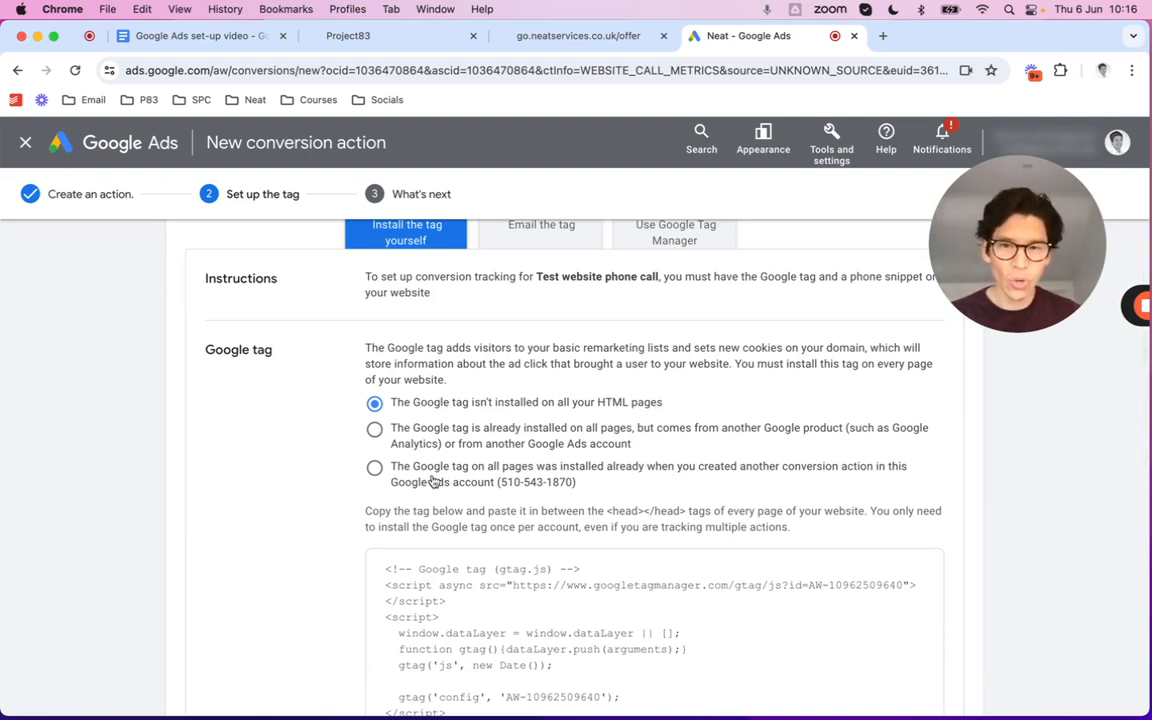
pyautogui.click(375, 469)
pyautogui.scroll(-5, 584, 478)
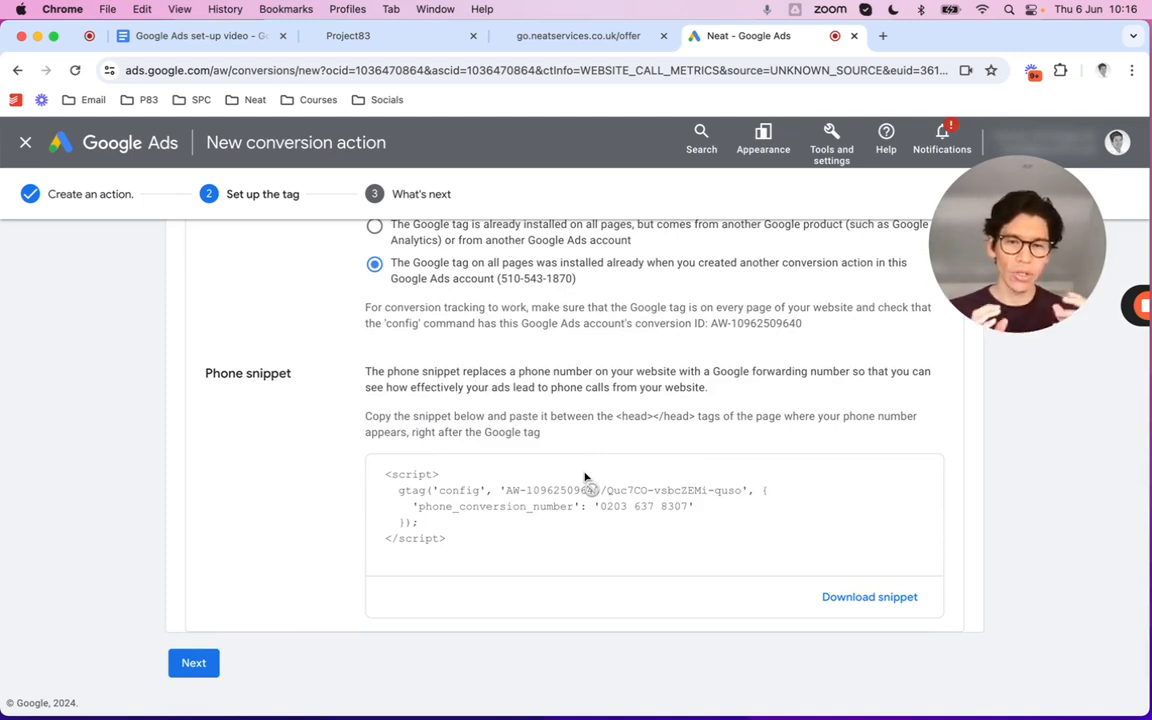
pyautogui.click(561, 38)
pyautogui.scroll(3, 645, 267)
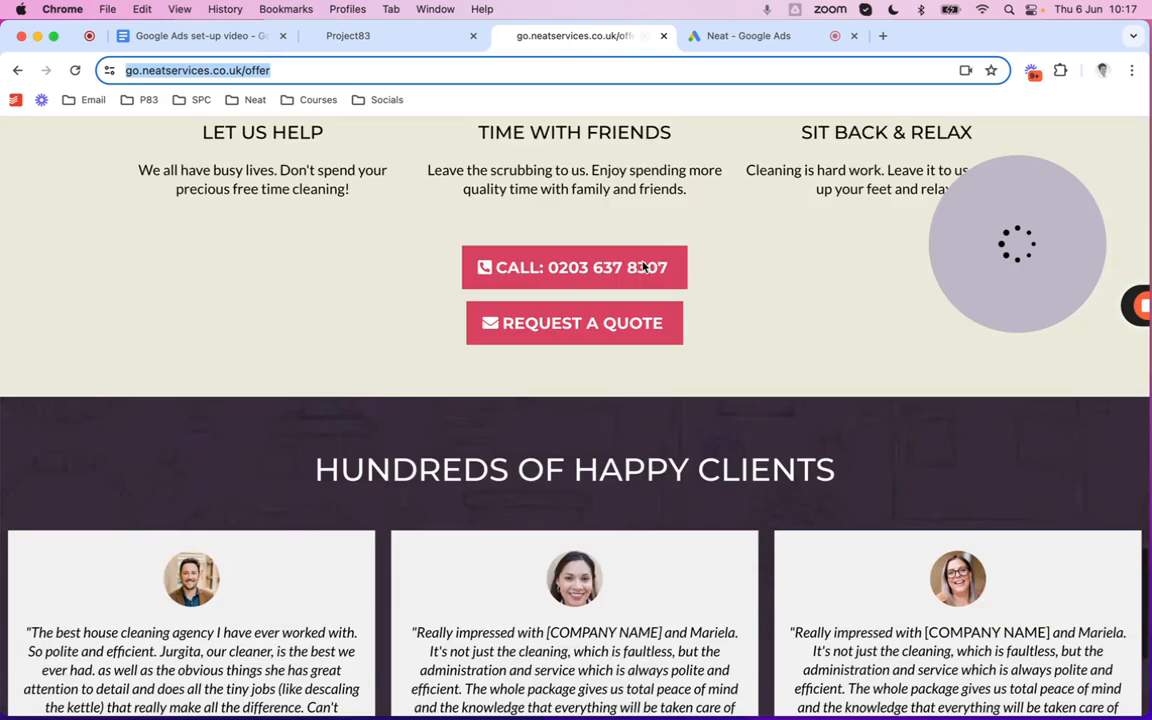
pyautogui.scroll(10, 645, 267)
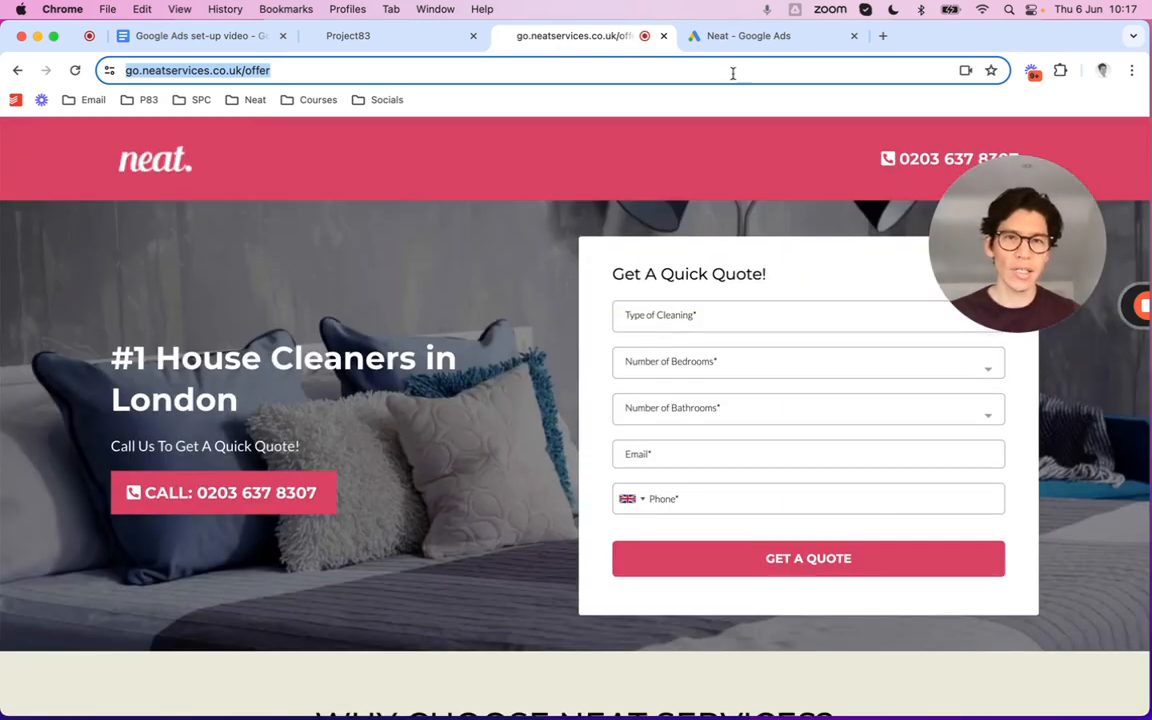
pyautogui.click(733, 44)
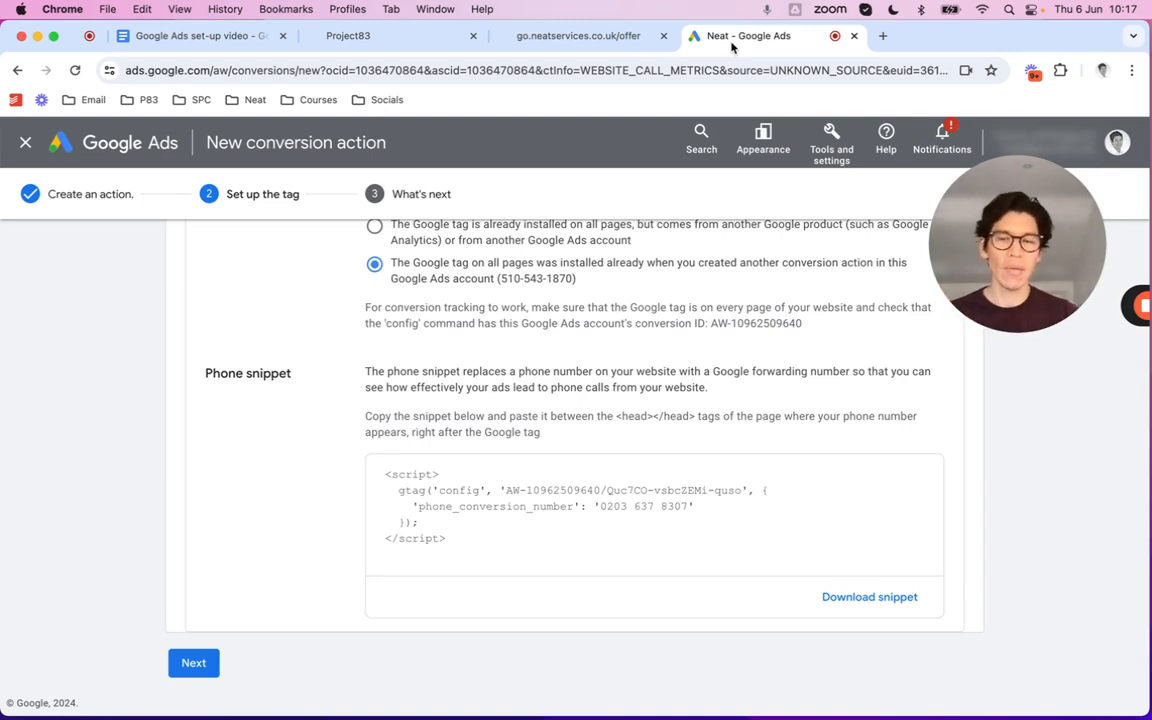
pyautogui.click(577, 40)
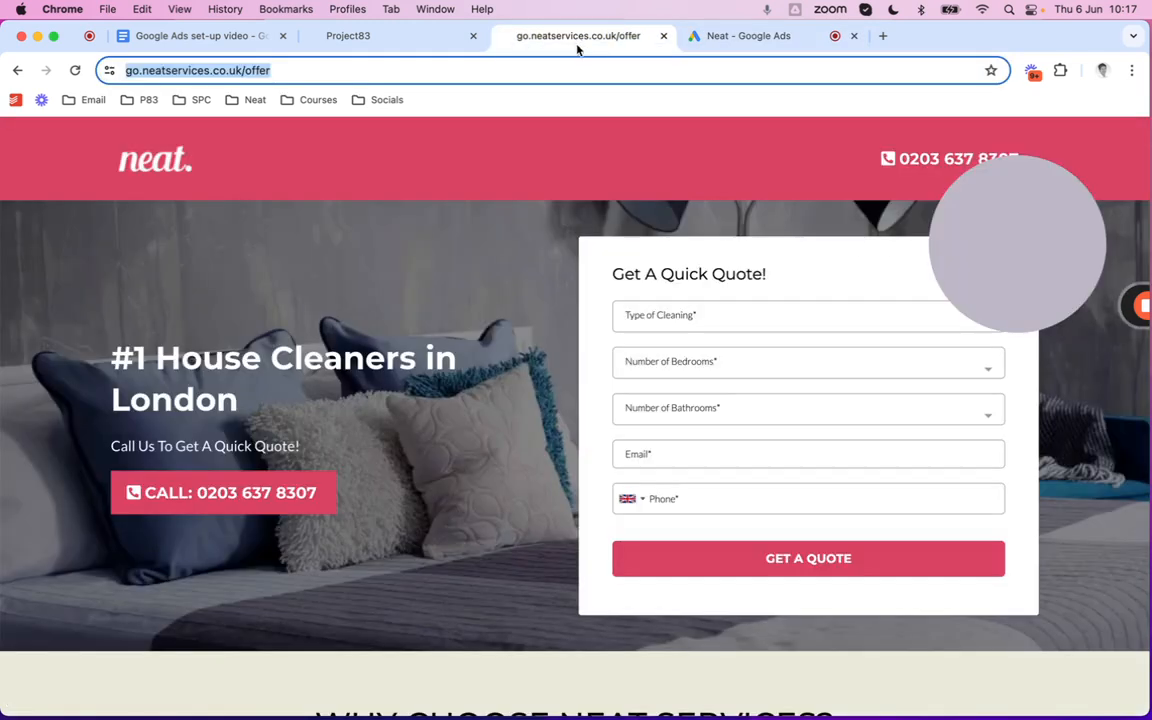
pyautogui.click(724, 42)
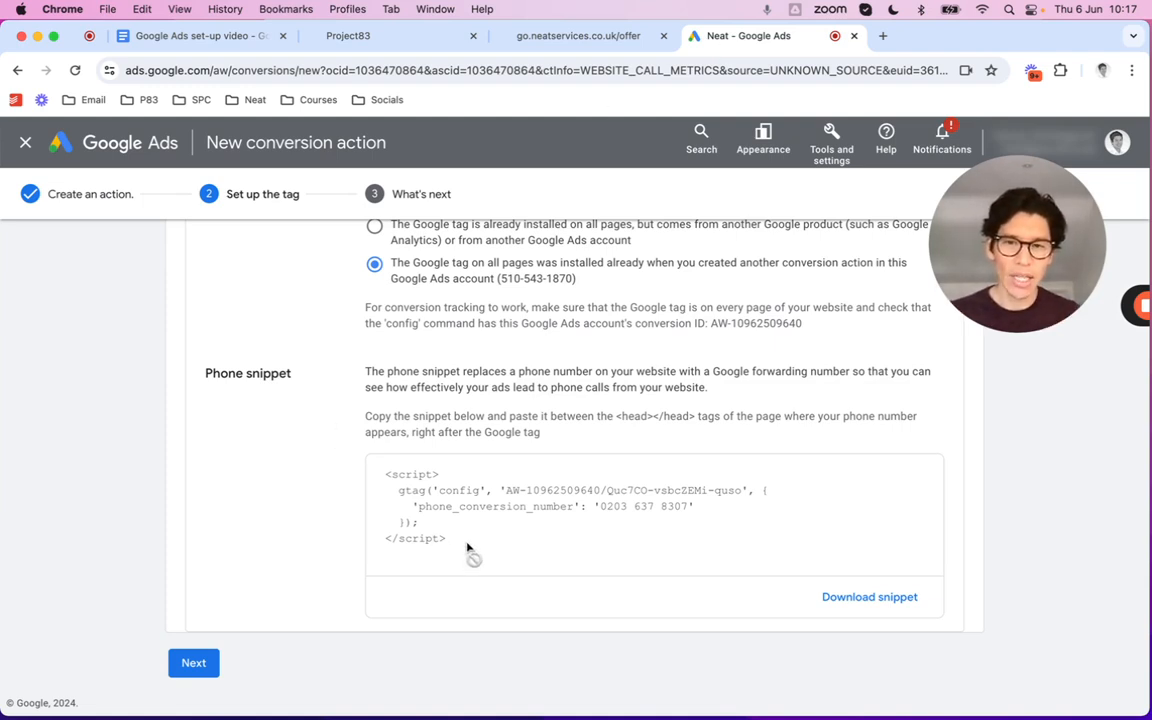
# Copy the phone snippet into the Thank You page's header tracking code and save the page
pyautogui.moveTo(470, 555); pyautogui.dragTo(388, 478)
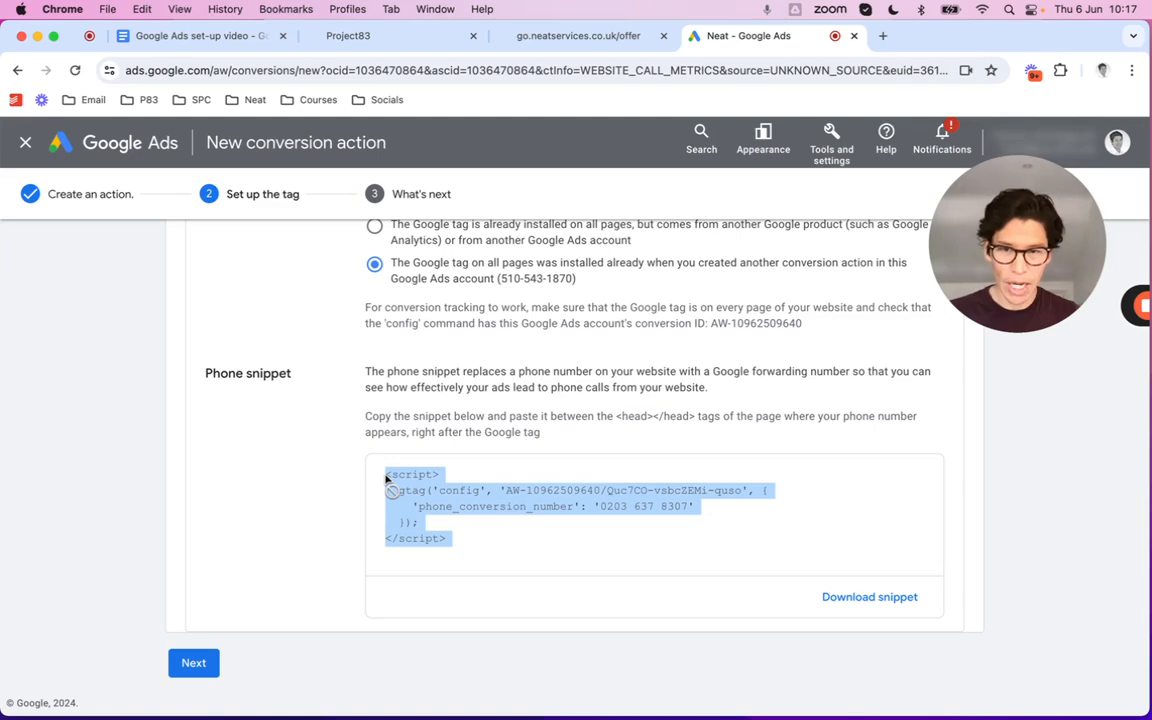
pyautogui.click(417, 40)
pyautogui.click(257, 221)
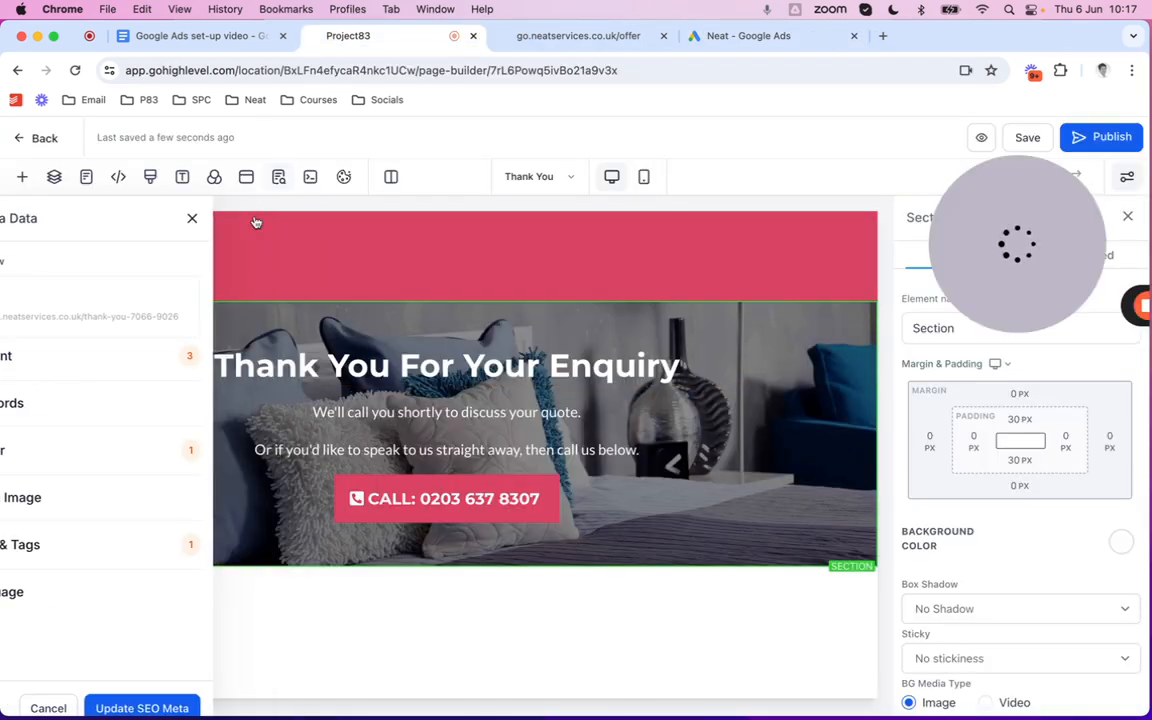
pyautogui.click(118, 177)
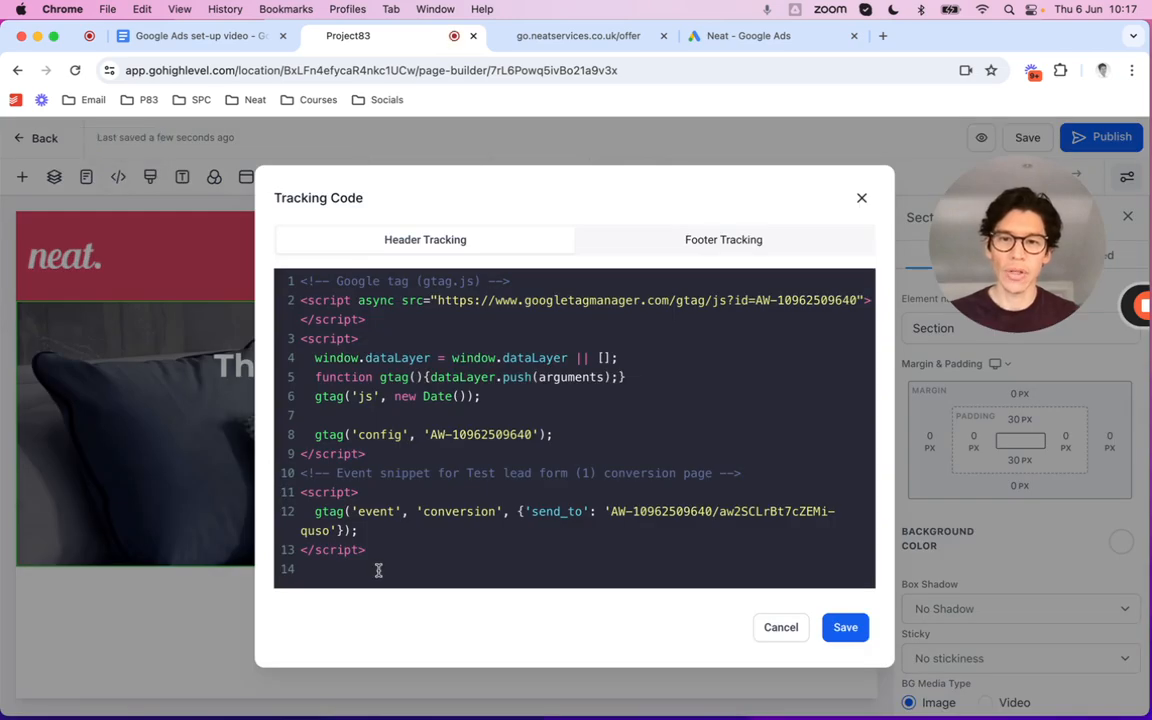
pyautogui.press('cmd+v')
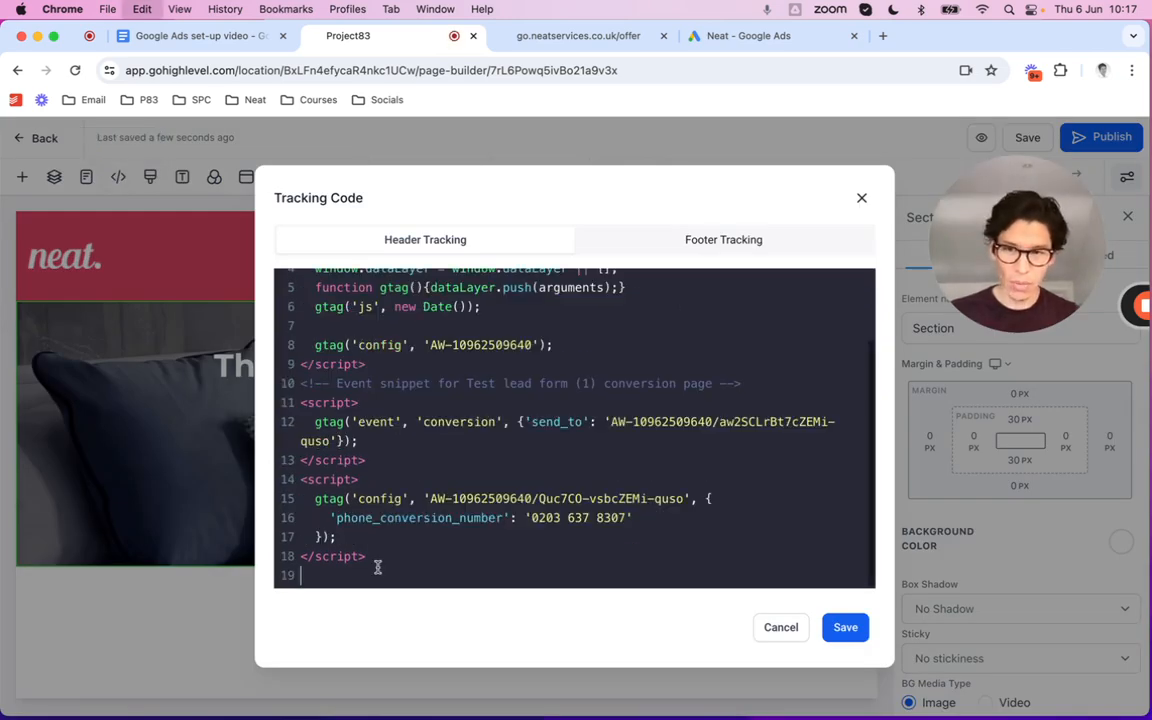
pyautogui.click(845, 627)
pyautogui.click(1024, 139)
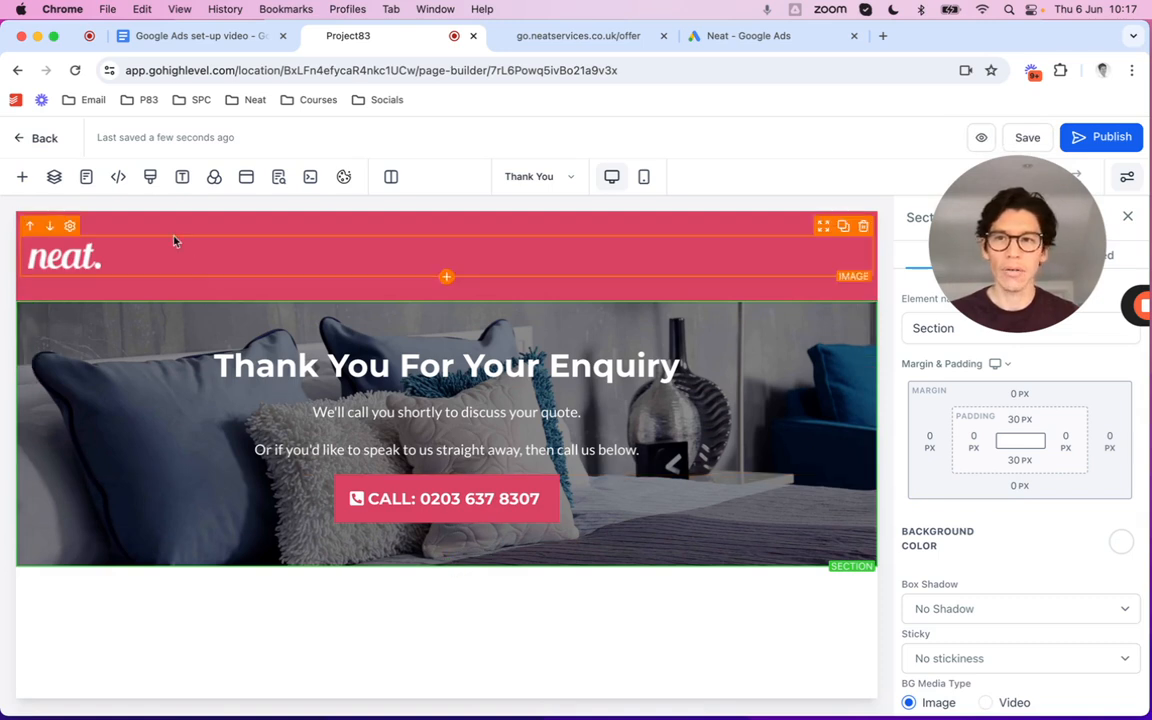
# Paste the phone snippet below the gtag script in the Landing Page's header tracking code and save
pyautogui.click(88, 178)
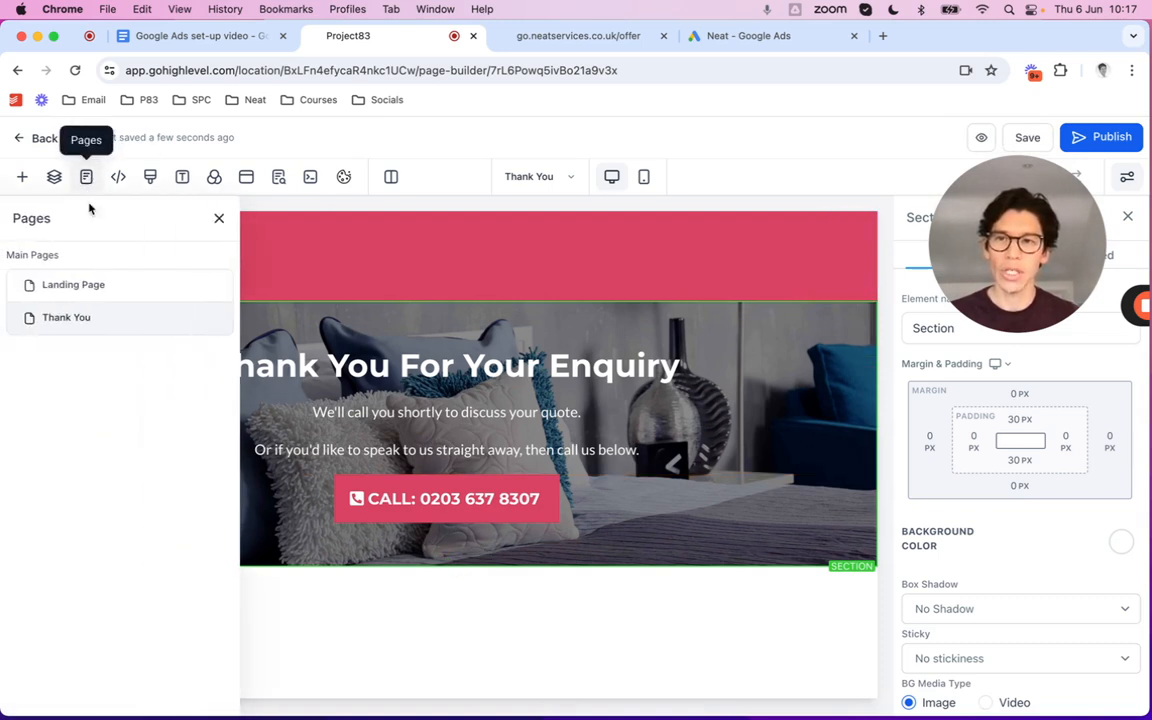
pyautogui.click(75, 286)
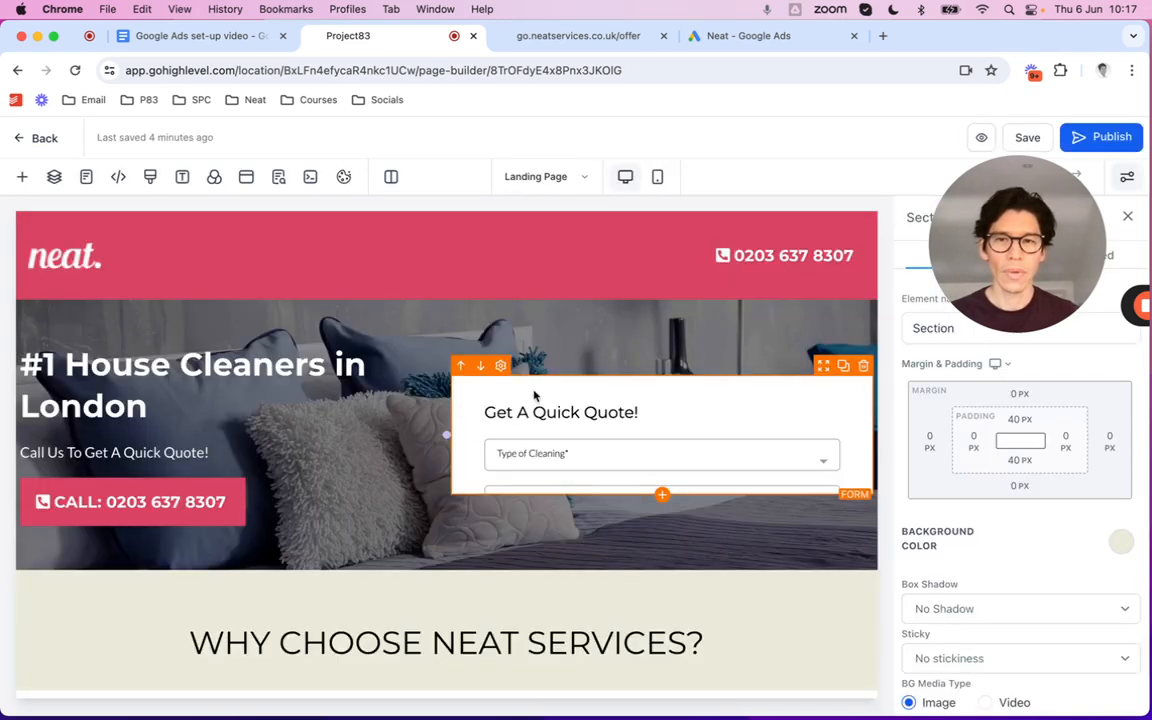
pyautogui.click(118, 176)
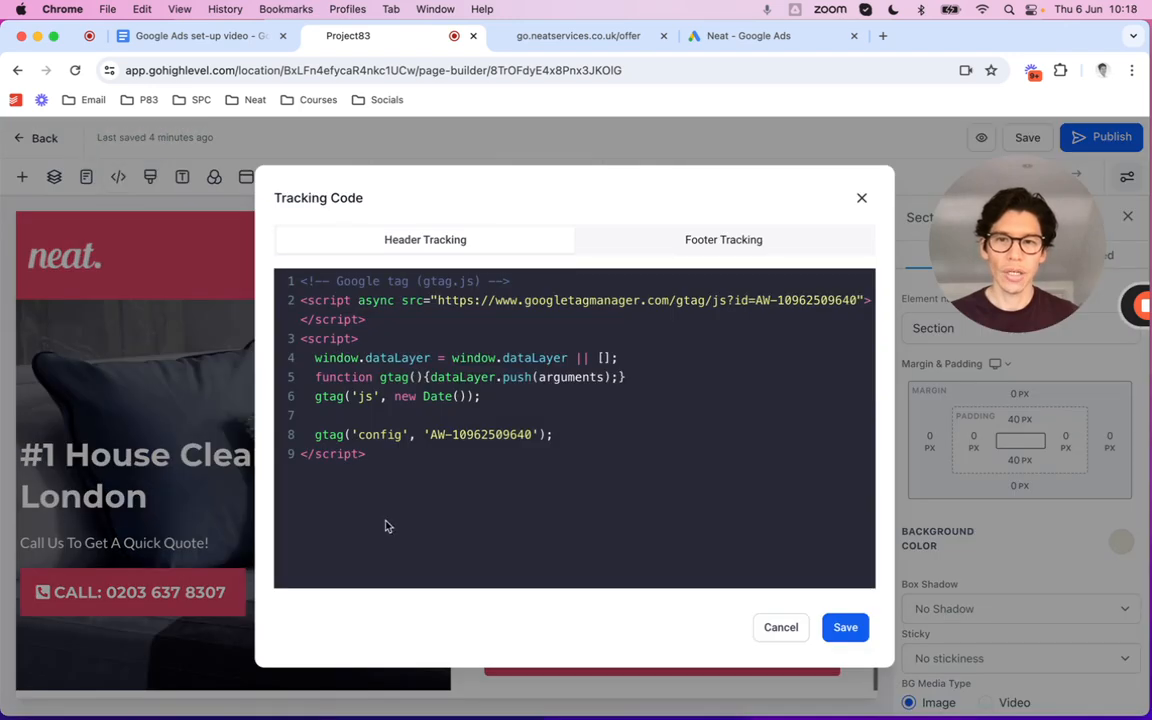
pyautogui.press('super+v')
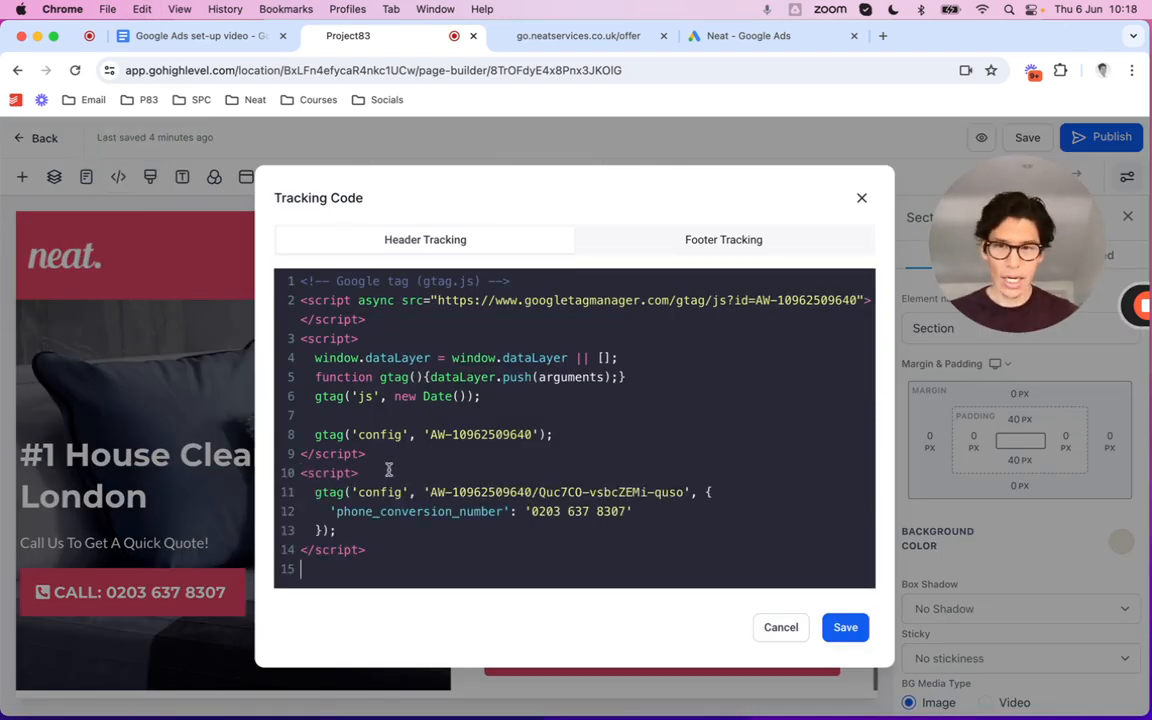
pyautogui.click(845, 627)
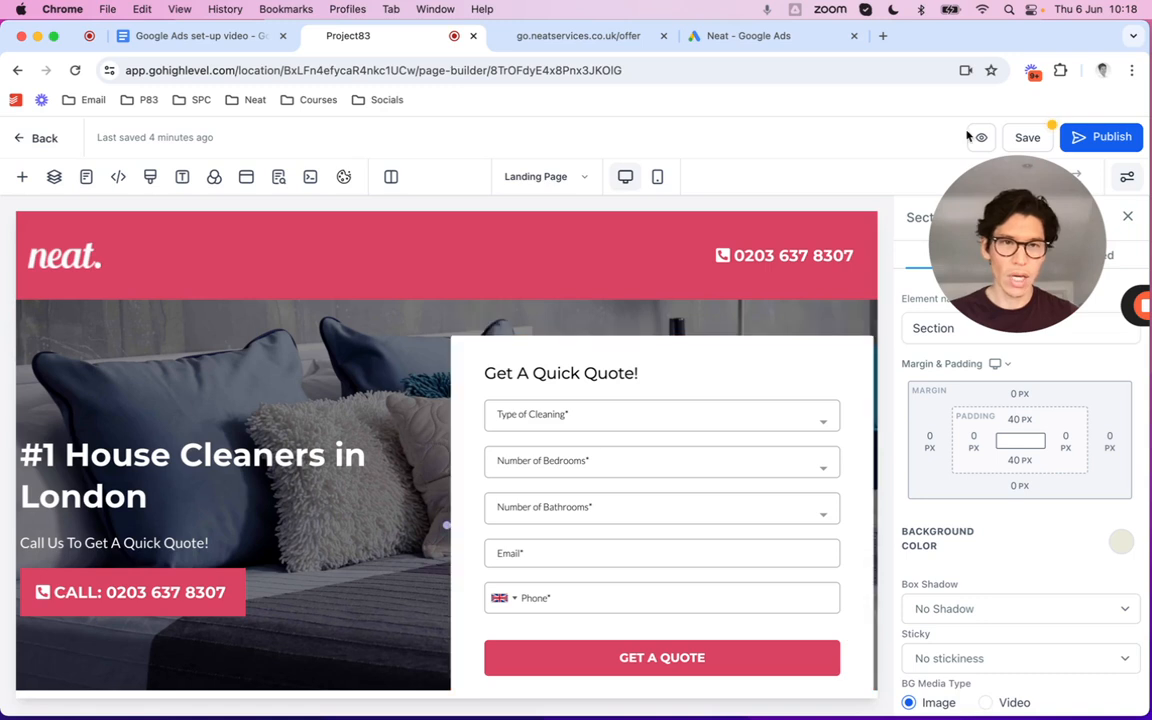
pyautogui.click(1027, 137)
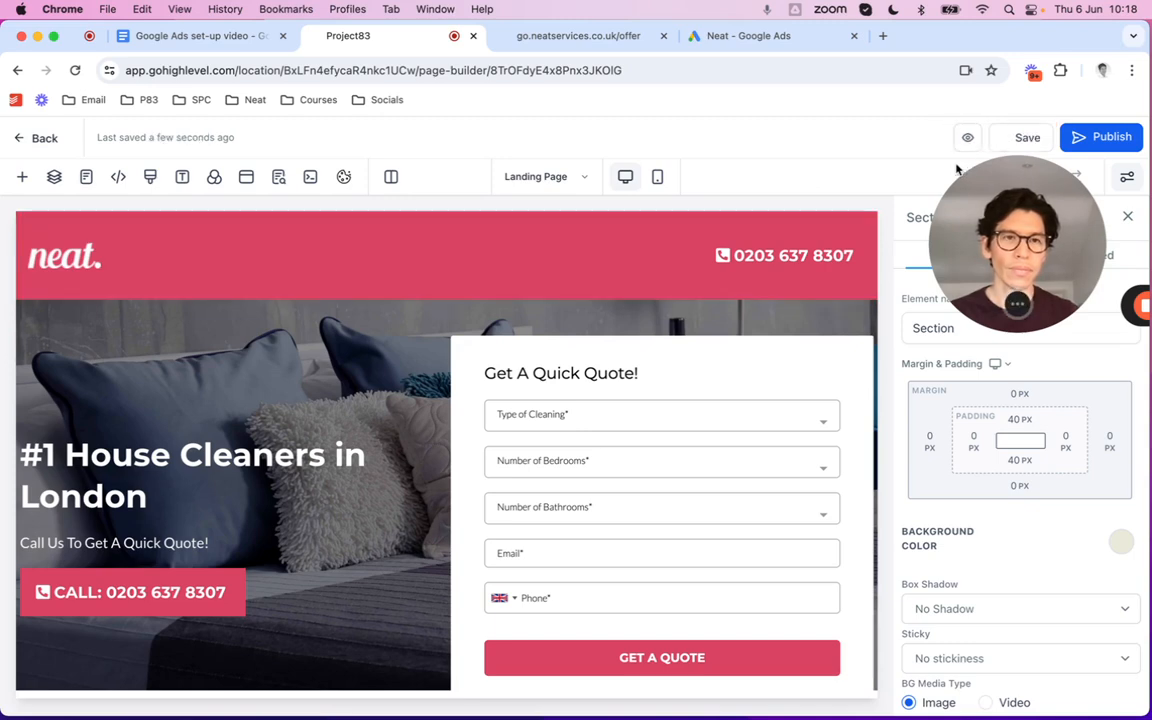
pyautogui.click(745, 36)
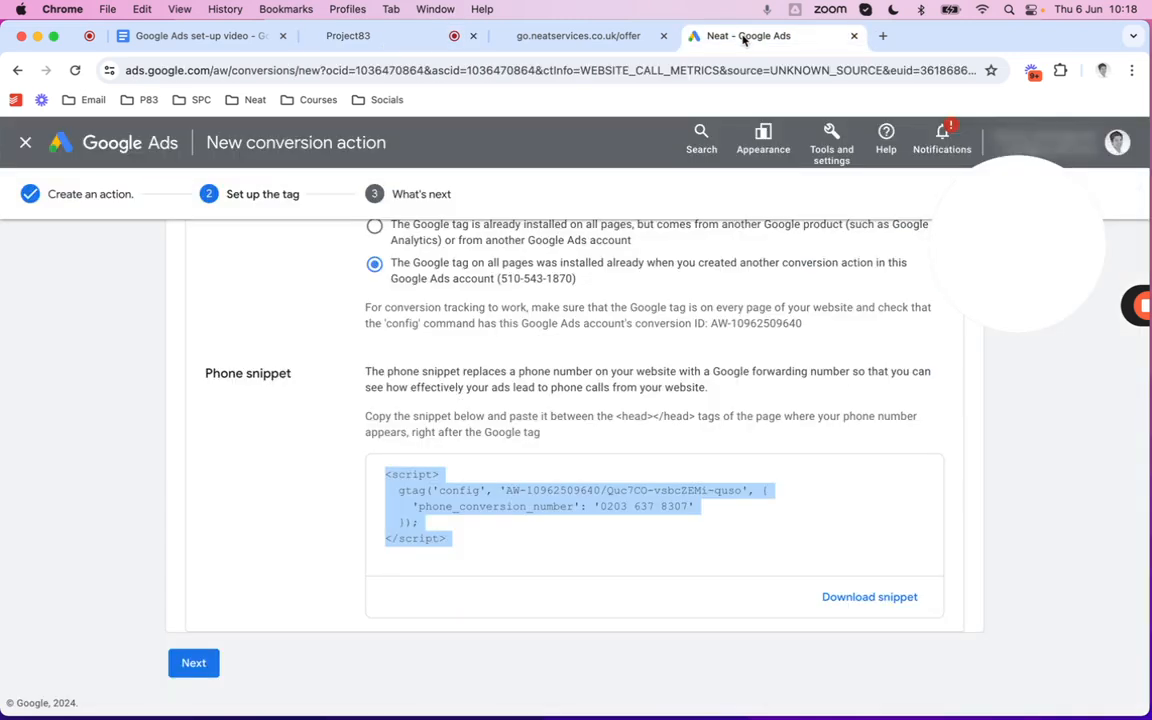
# Complete the Test website phone call conversion and return to the Campaigns page
pyautogui.click(193, 663)
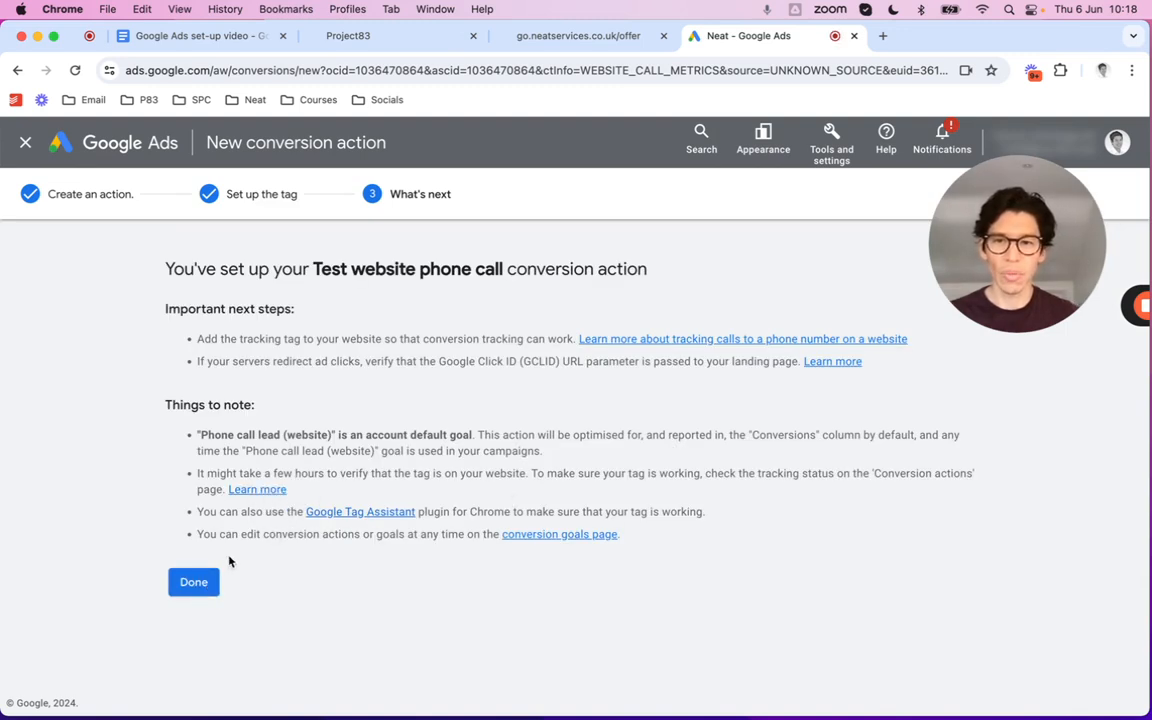
pyautogui.click(193, 580)
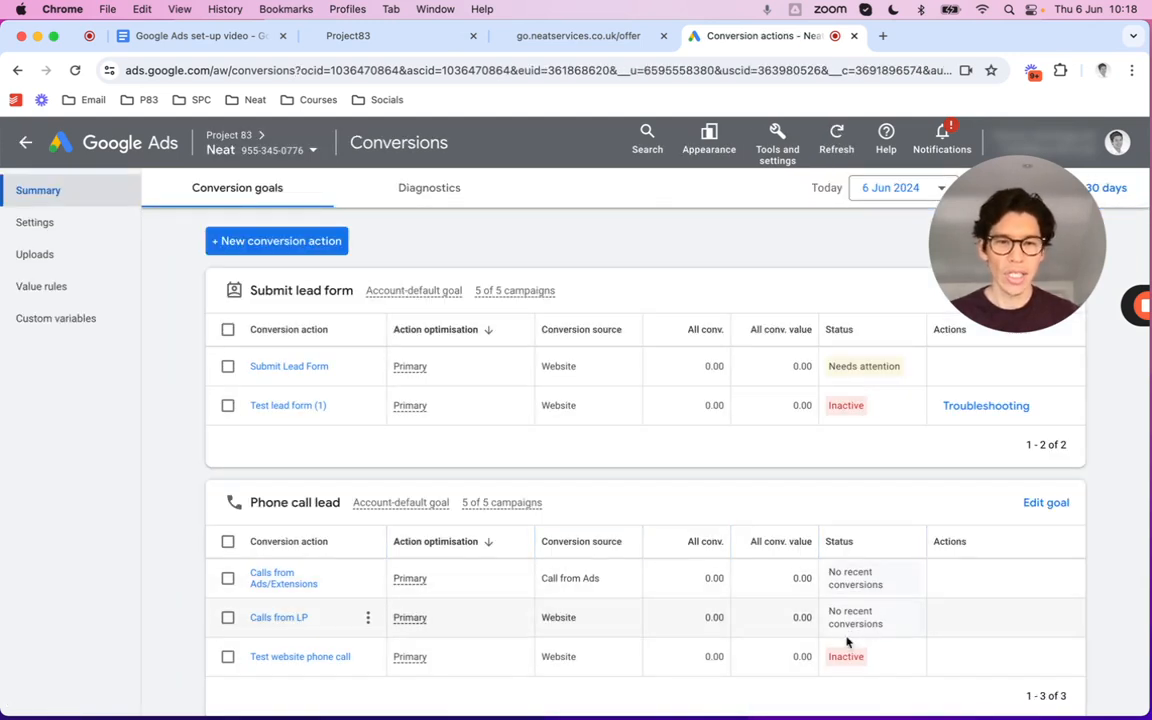
pyautogui.moveTo(849, 659)
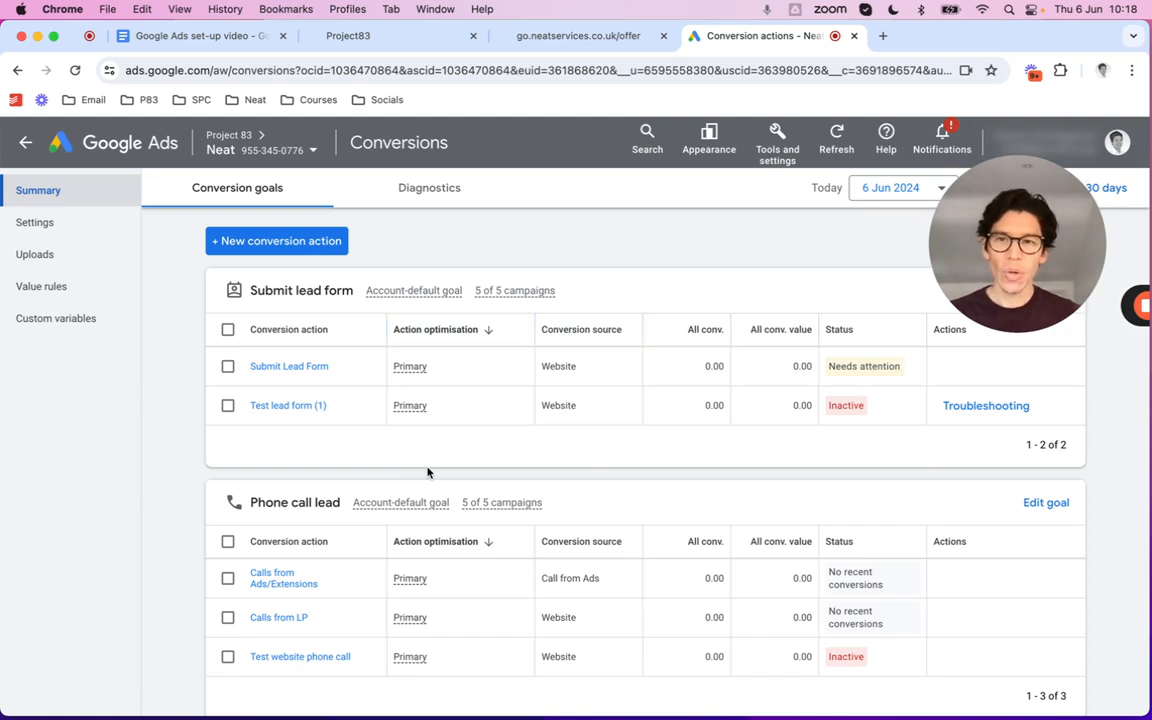
pyautogui.click(24, 146)
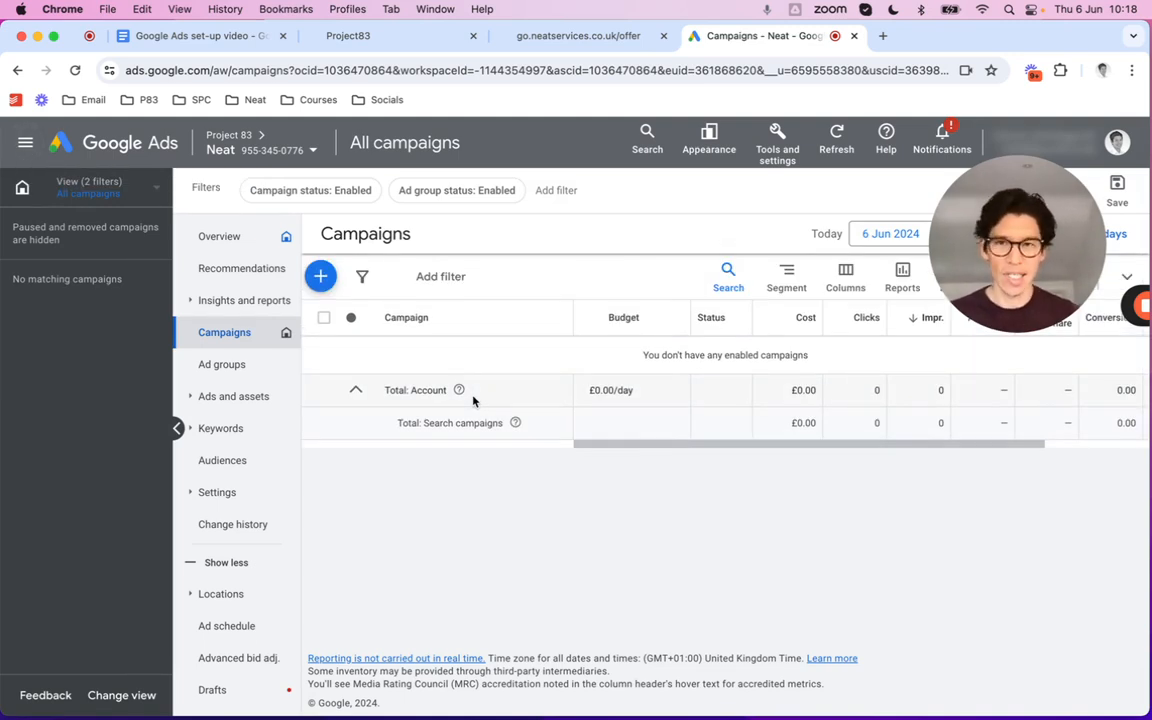
# Create a new campaign with the Leads objective and confirm its conversion goals
pyautogui.click(320, 278)
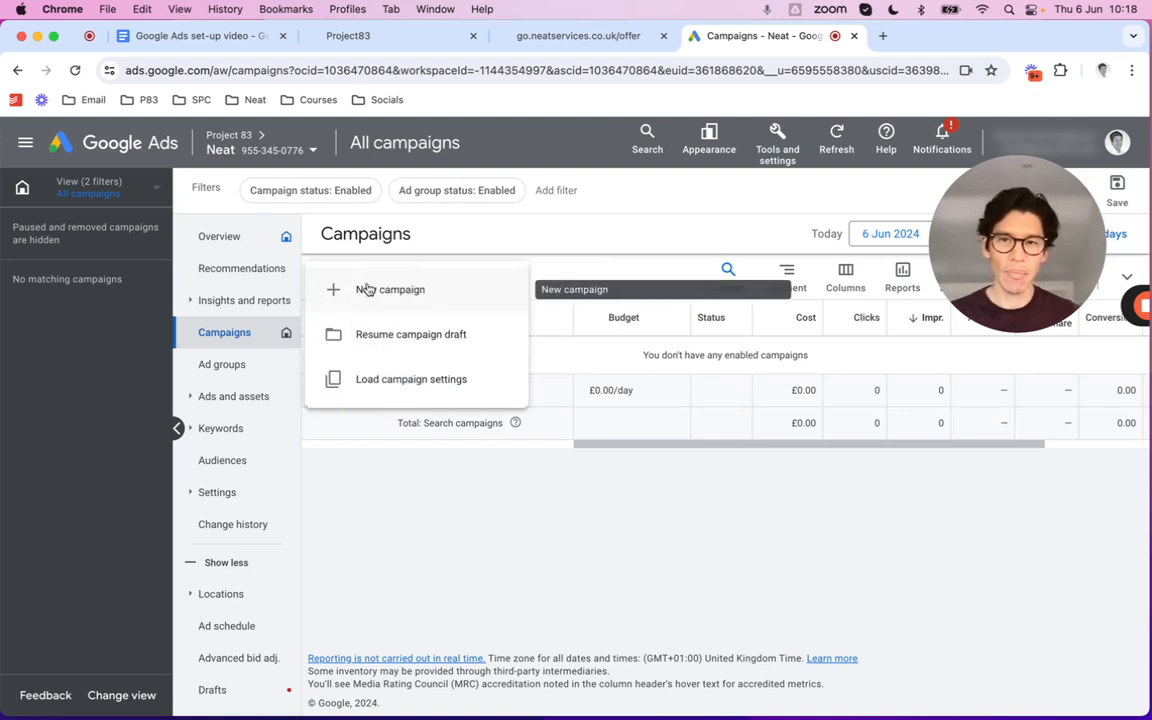
pyautogui.click(367, 289)
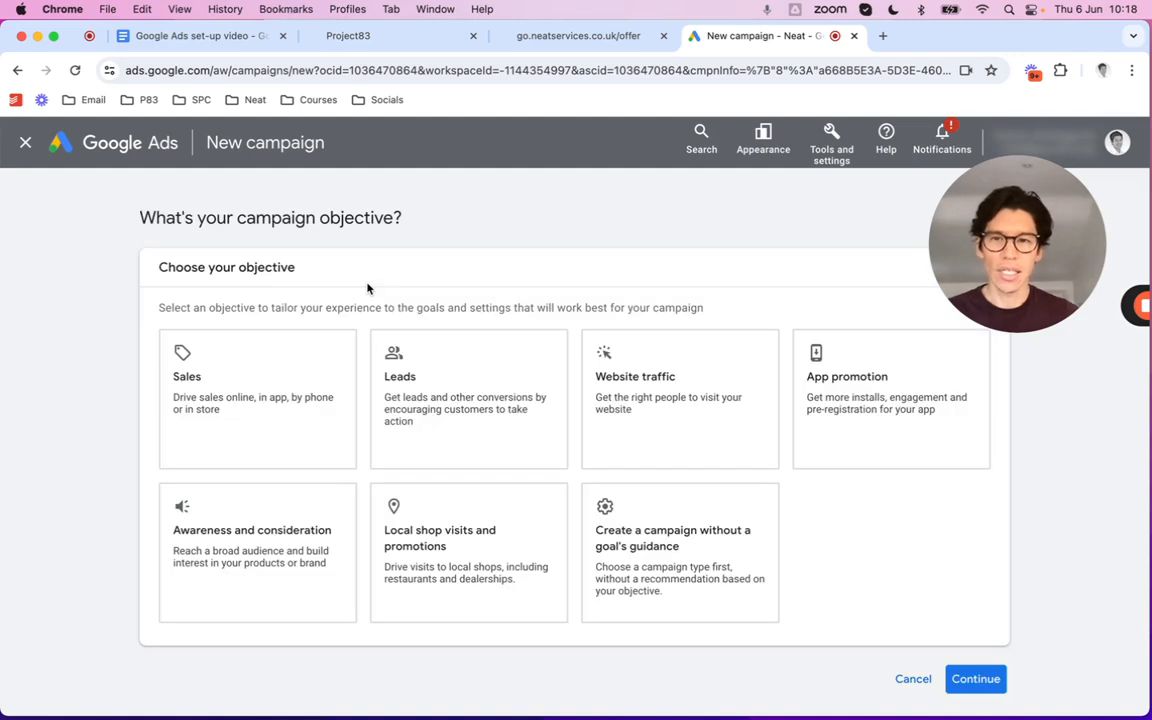
pyautogui.click(437, 368)
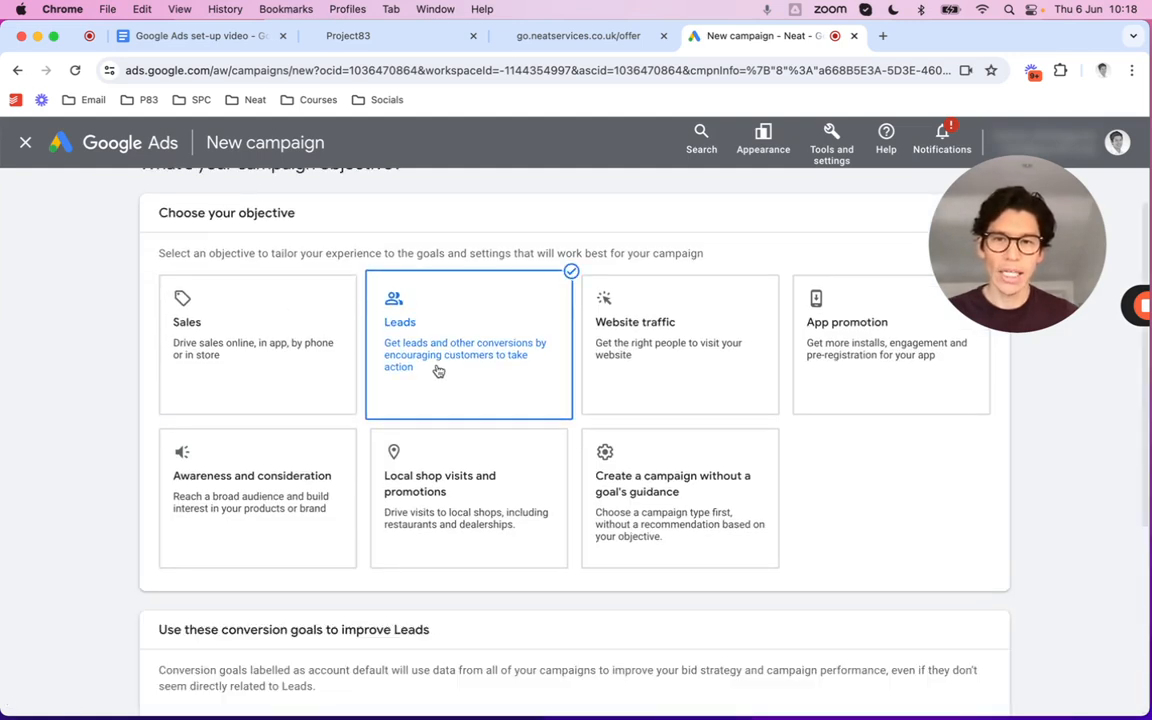
pyautogui.scroll(-6, 437, 370)
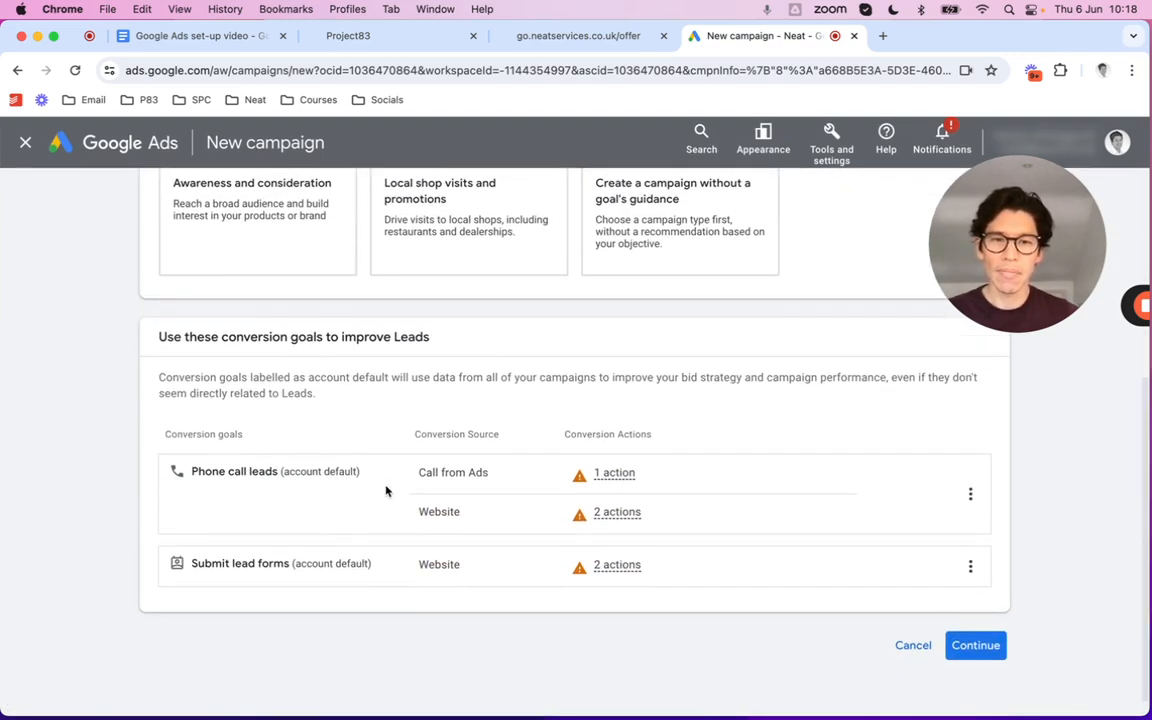
pyautogui.click(975, 649)
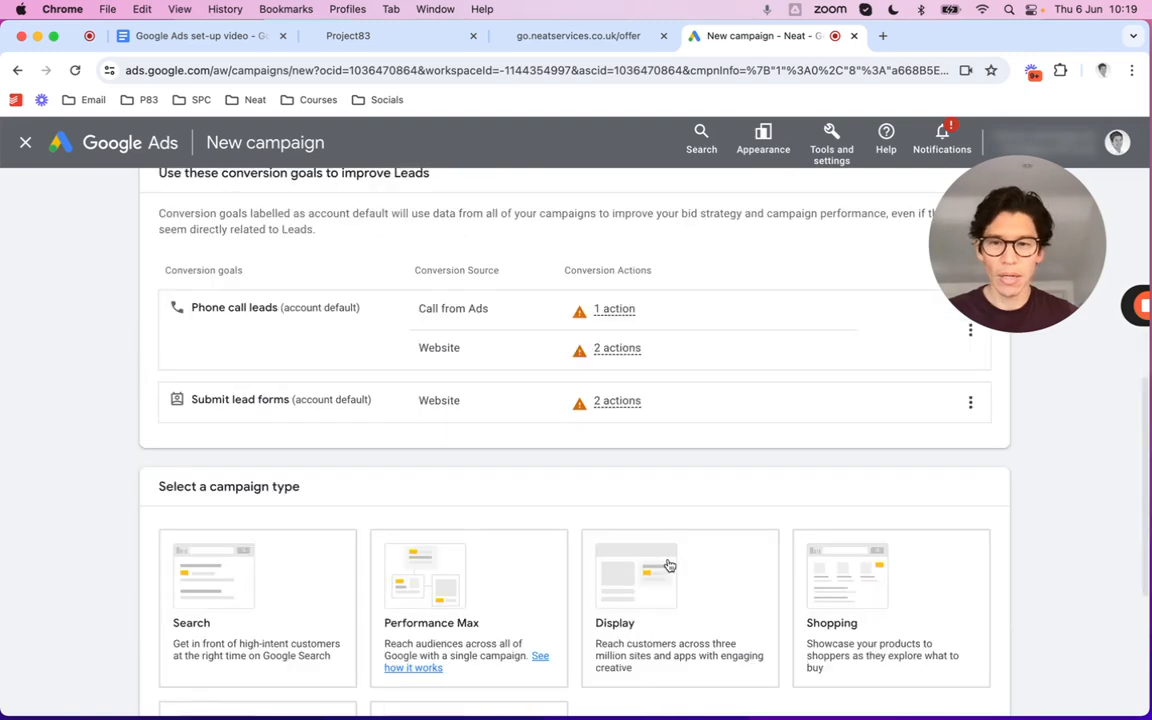
# Choose a Search campaign reaching website visits and phone calls, with the Neat offer URL as the website
pyautogui.click(187, 359)
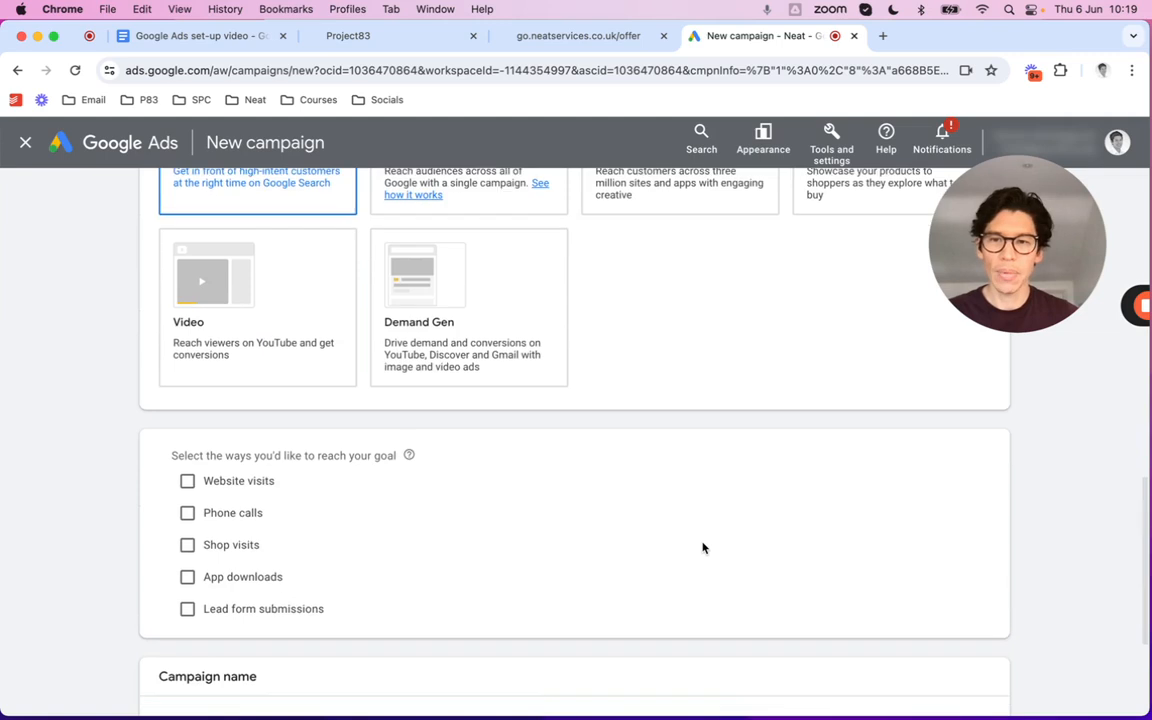
pyautogui.click(187, 438)
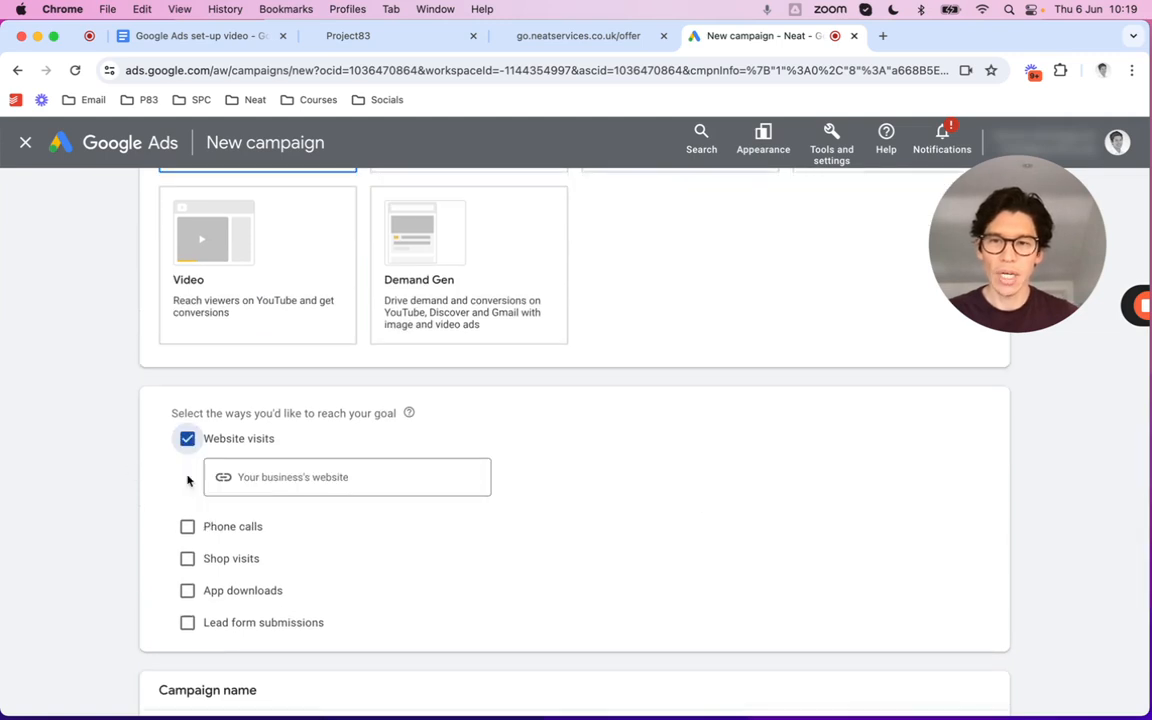
pyautogui.click(183, 528)
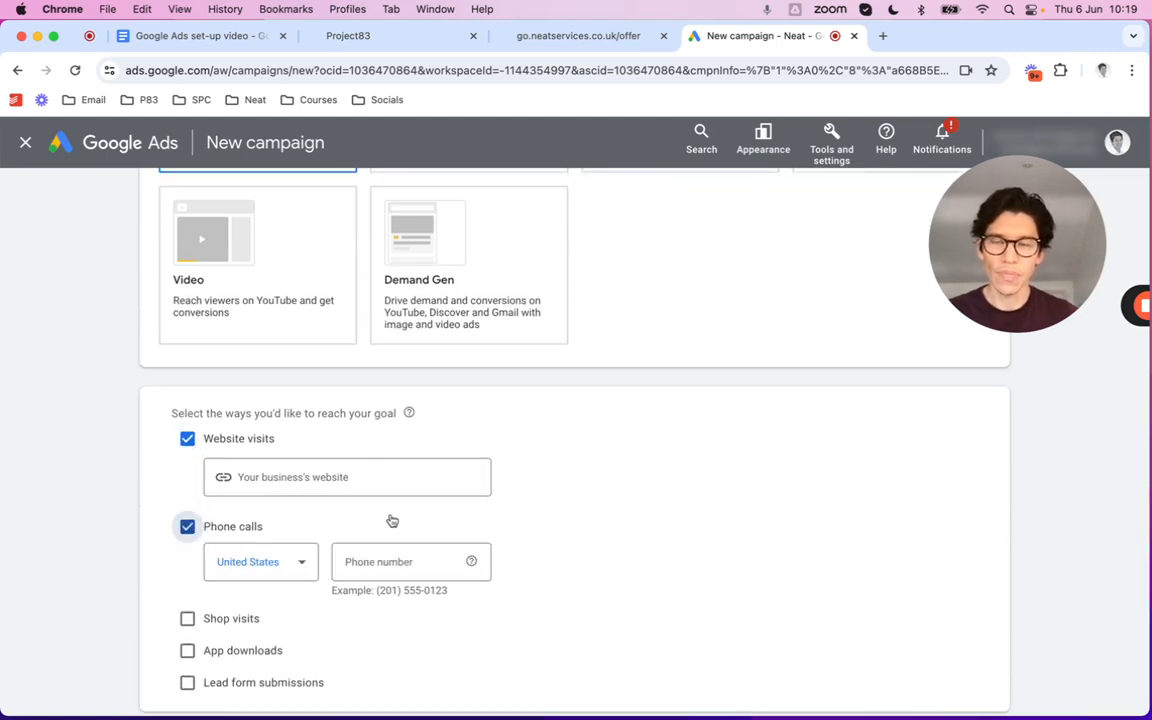
pyautogui.click(543, 40)
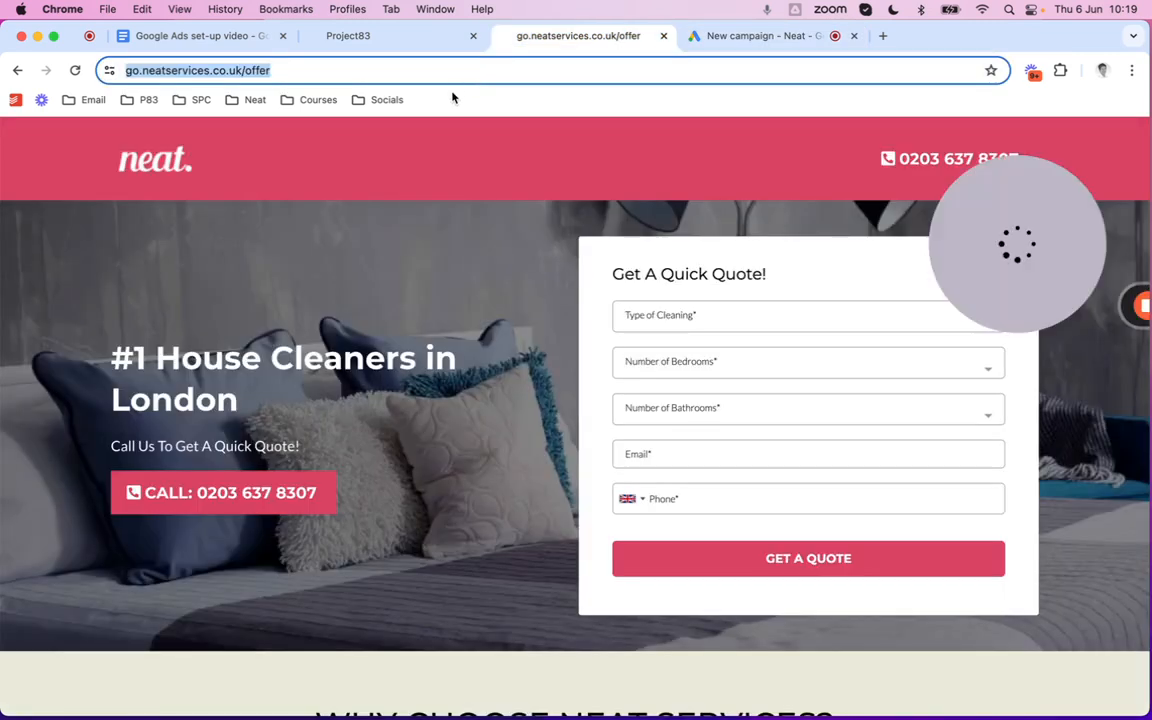
pyautogui.click(720, 42)
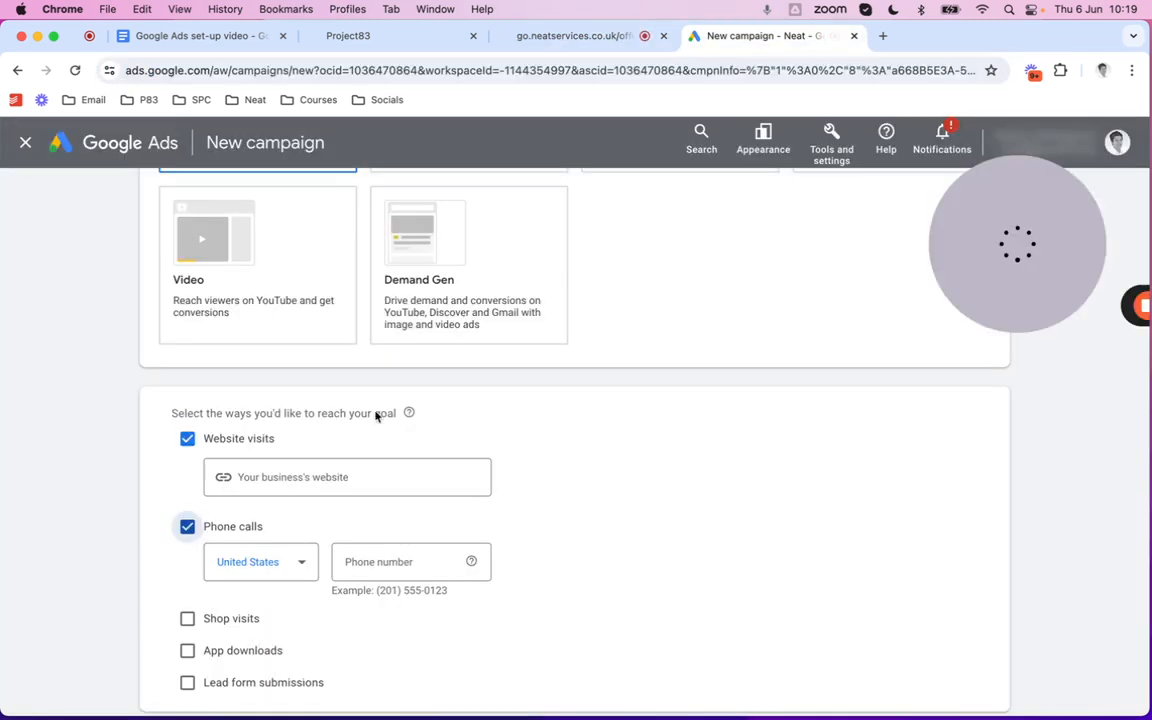
pyautogui.click(322, 477)
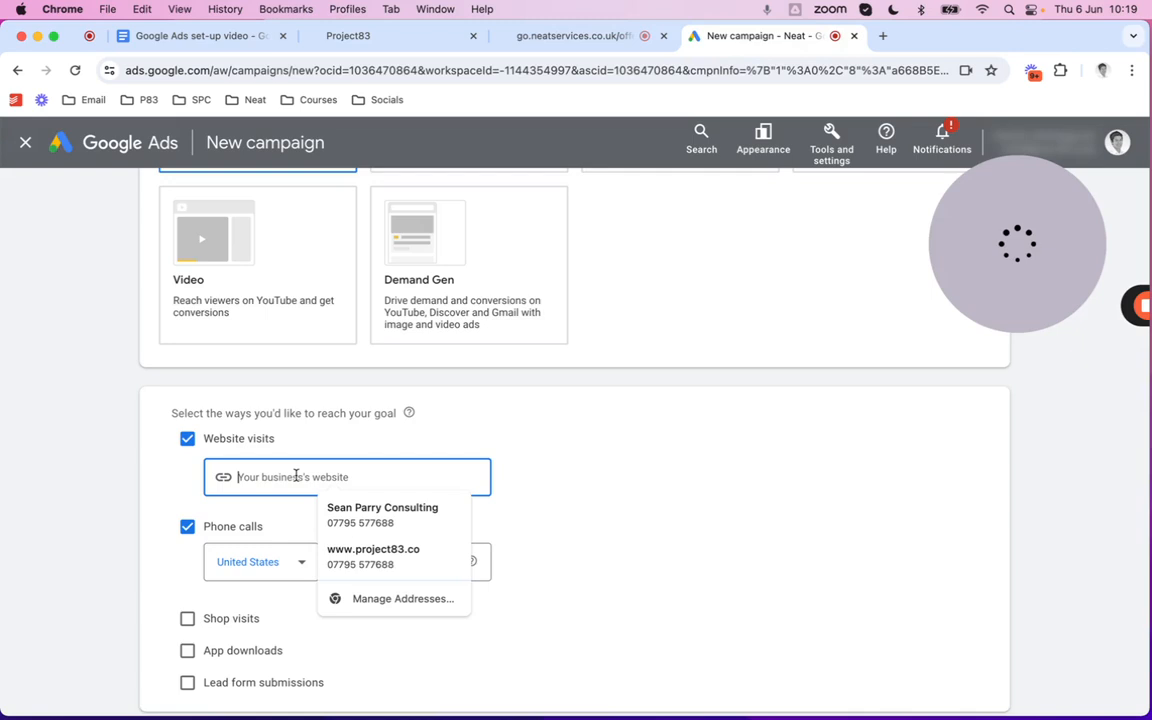
pyautogui.write('https://go.neatservices.co.uk/offer')
# Enter the landing page's business phone number with United Kingdom as the country
pyautogui.click(270, 567)
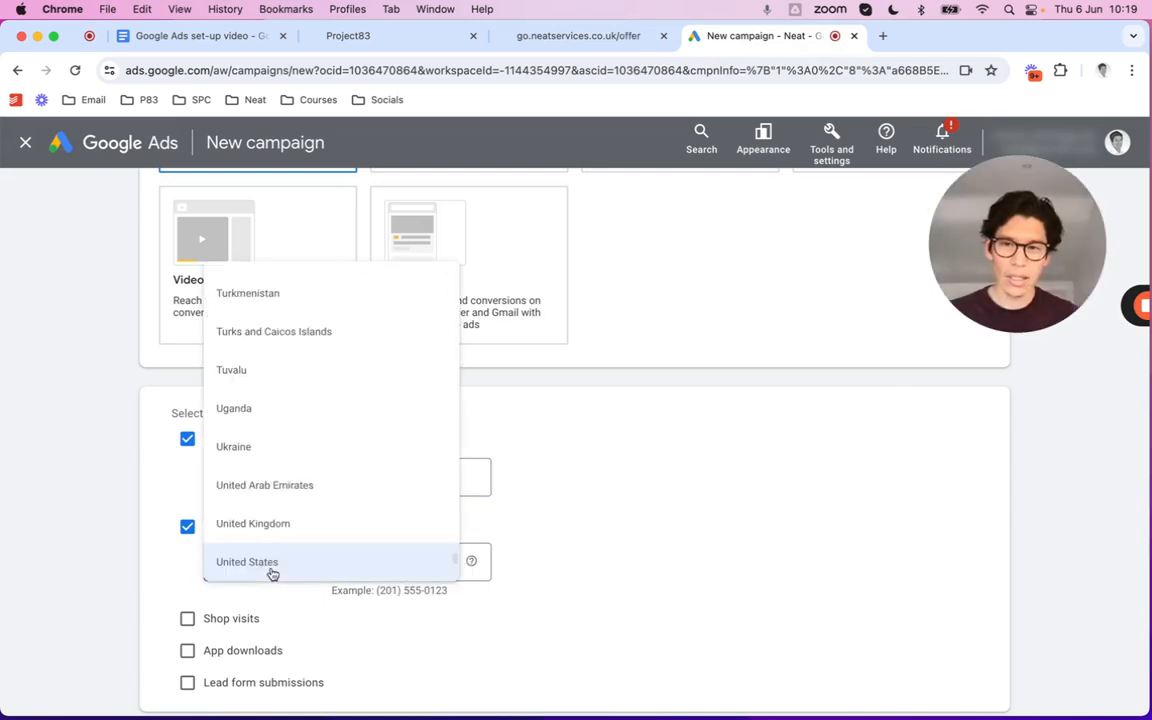
pyautogui.click(280, 530)
pyautogui.click(399, 561)
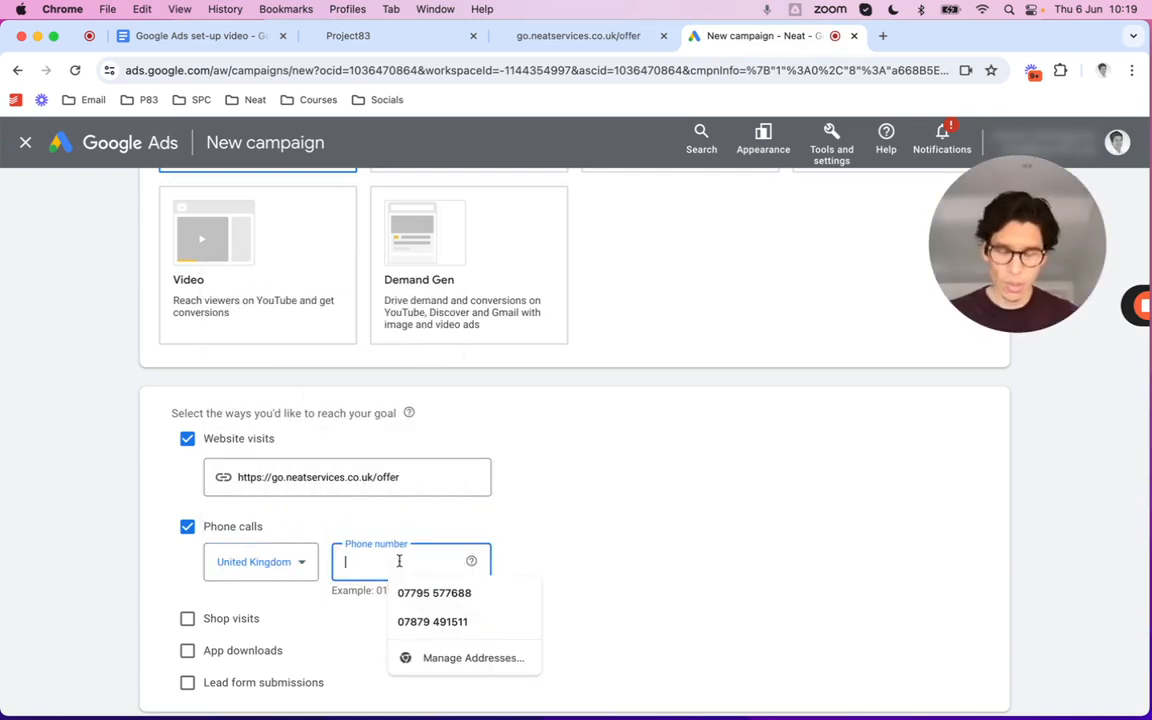
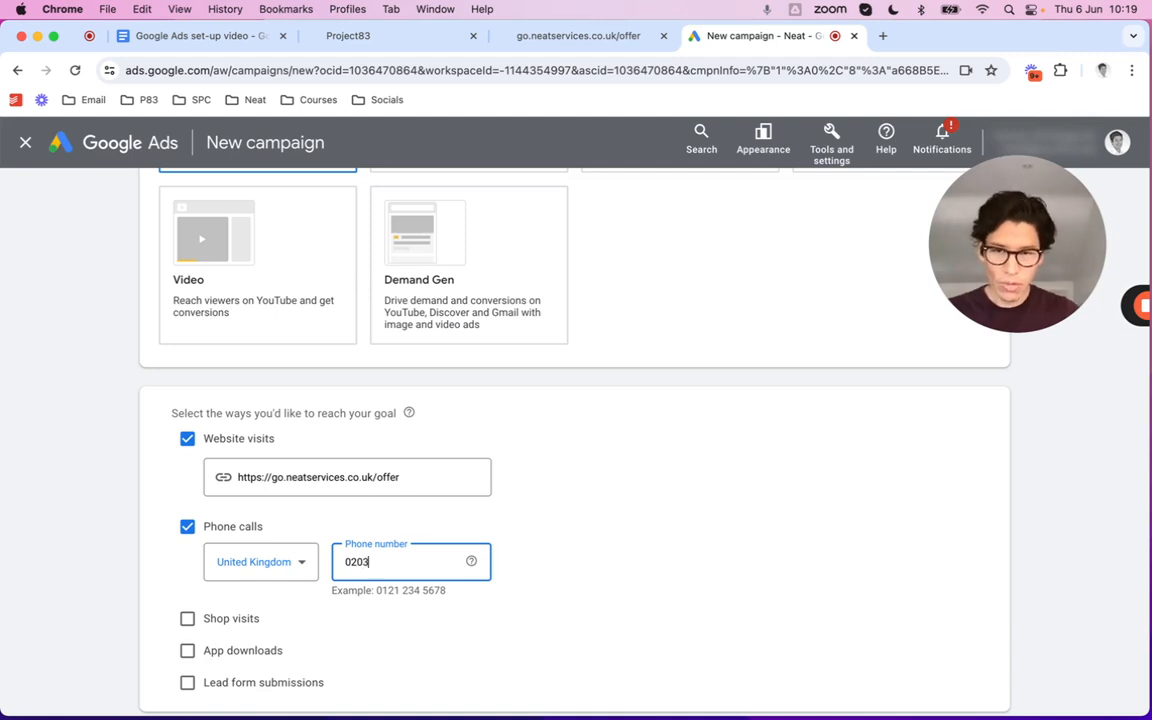
pyautogui.click(570, 36)
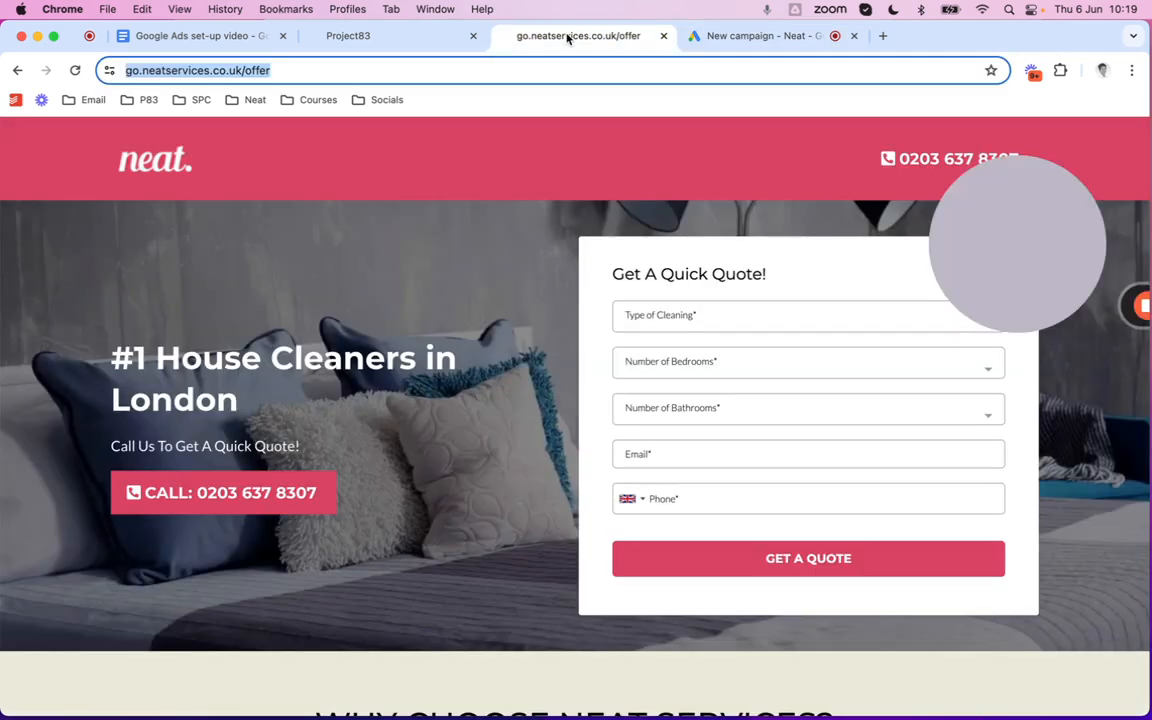
pyautogui.click(720, 35)
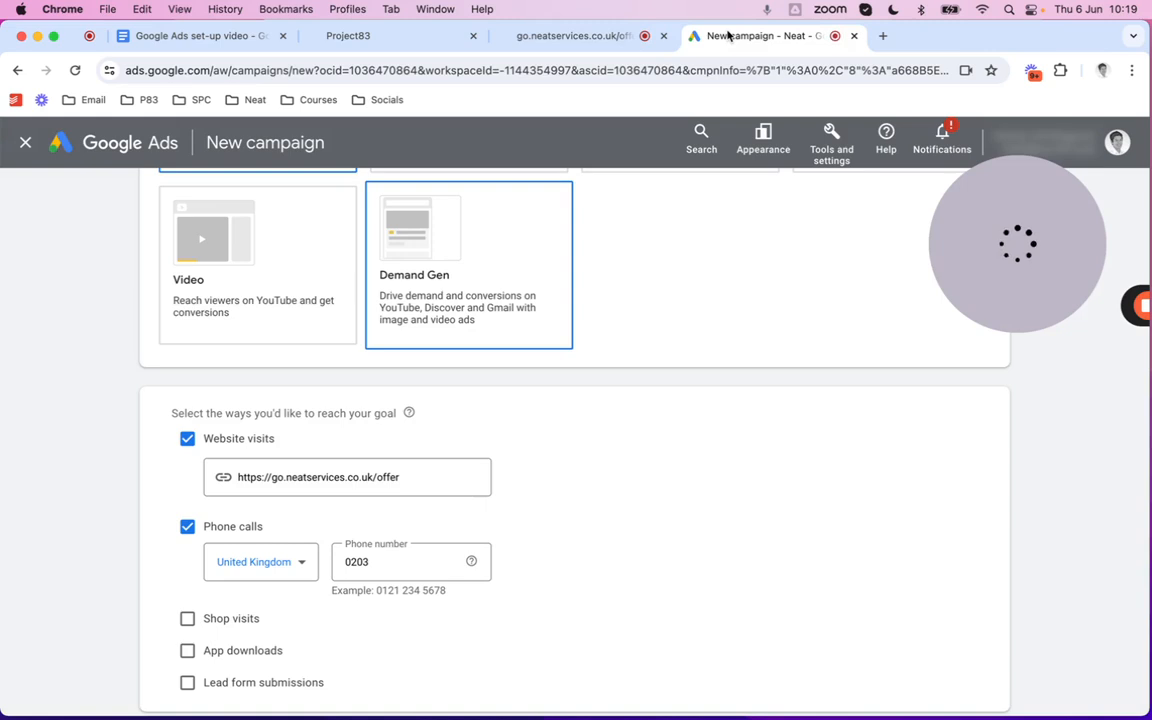
pyautogui.click(395, 564)
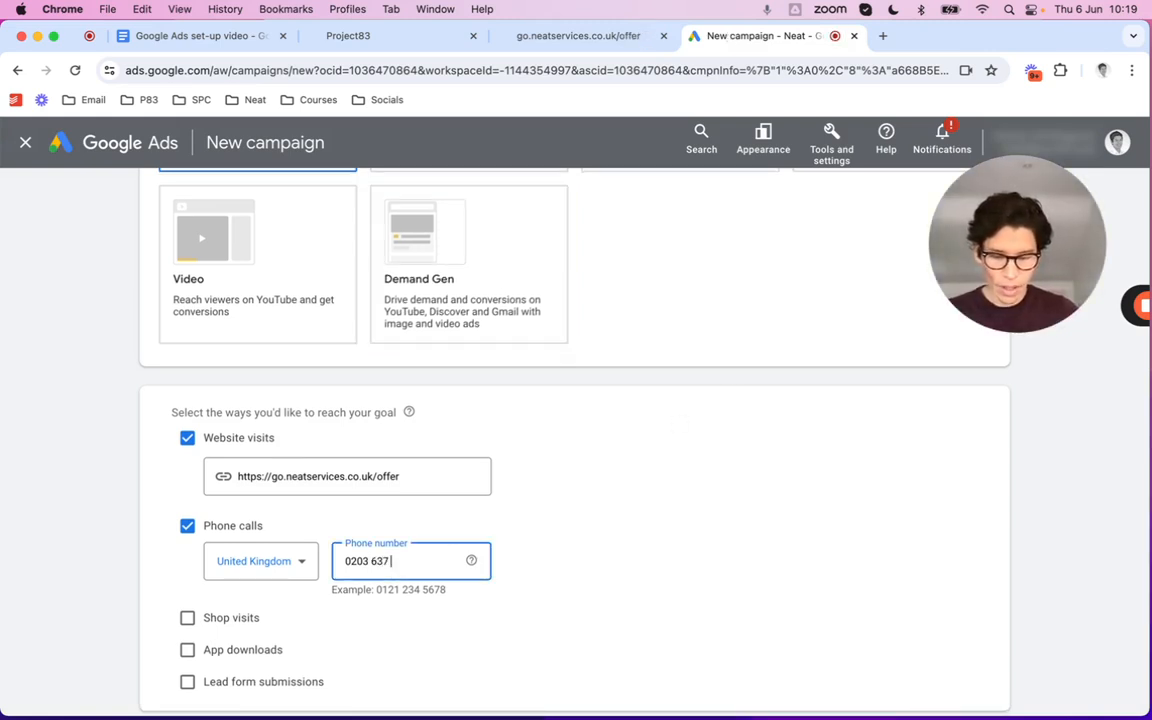
pyautogui.click(583, 36)
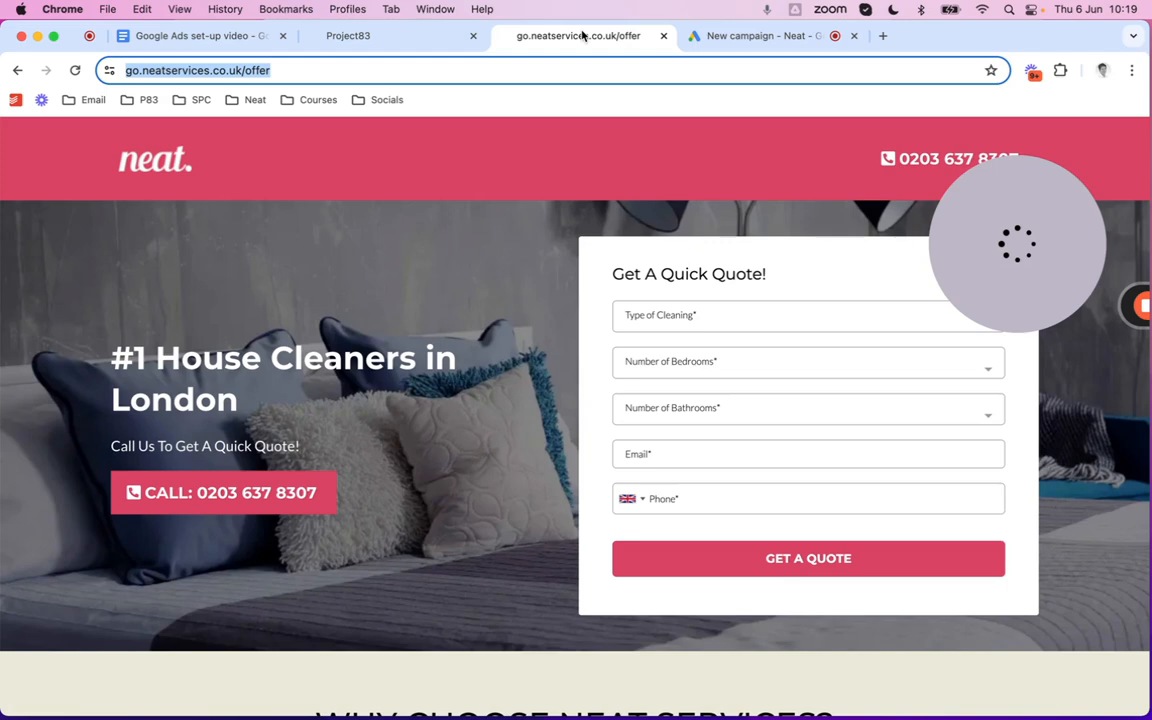
pyautogui.click(703, 38)
pyautogui.scroll(-5, 447, 501)
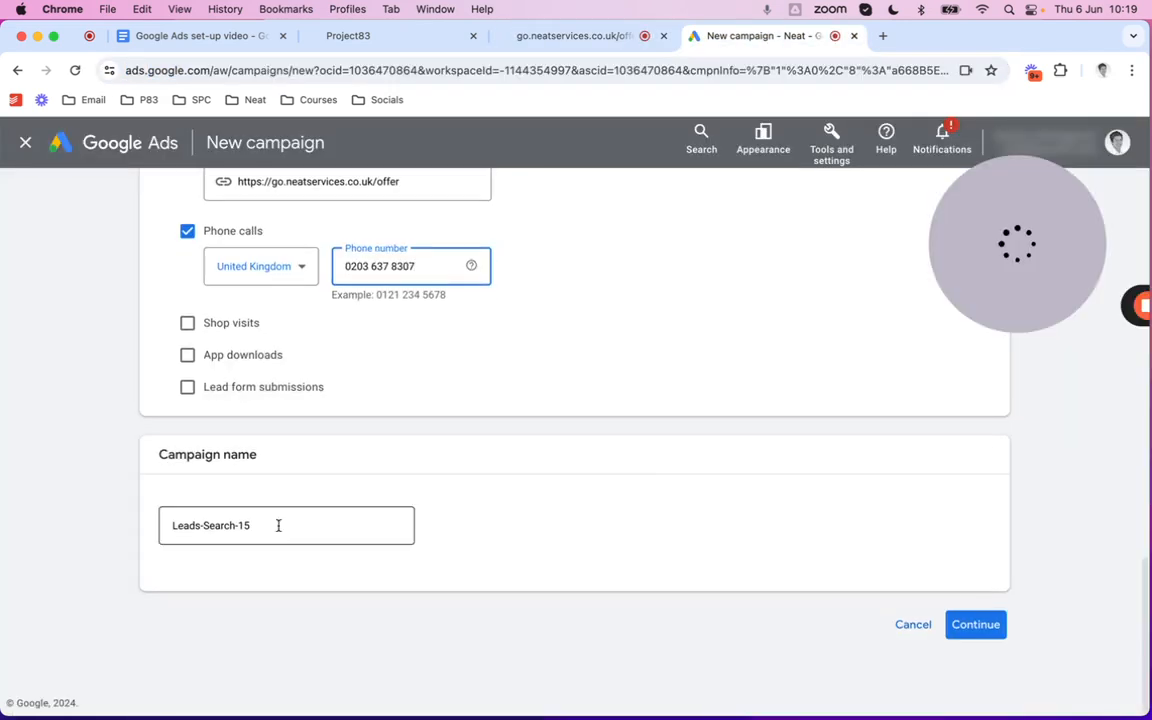
# Rename the campaign 'Test google ads campaign' and start fresh instead of the saved draft
pyautogui.click(273, 523)
pyautogui.moveTo(273, 524); pyautogui.dragTo(132, 526)
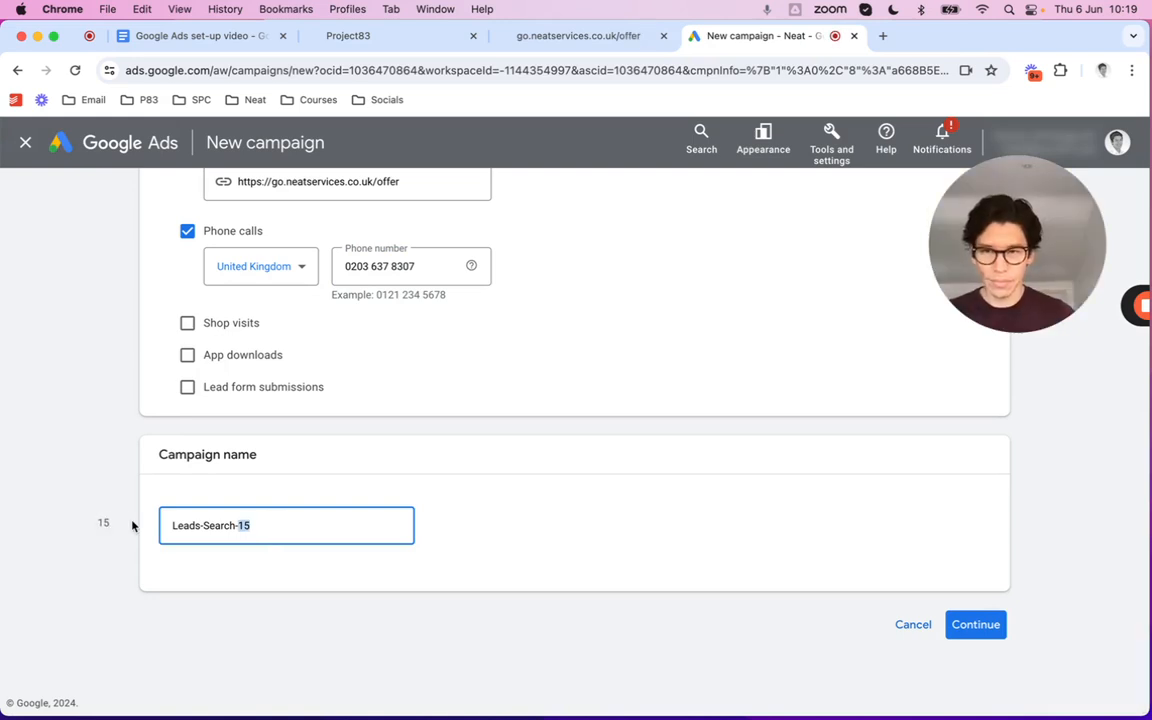
pyautogui.click(291, 529)
pyautogui.moveTo(175, 524); pyautogui.dragTo(281, 530)
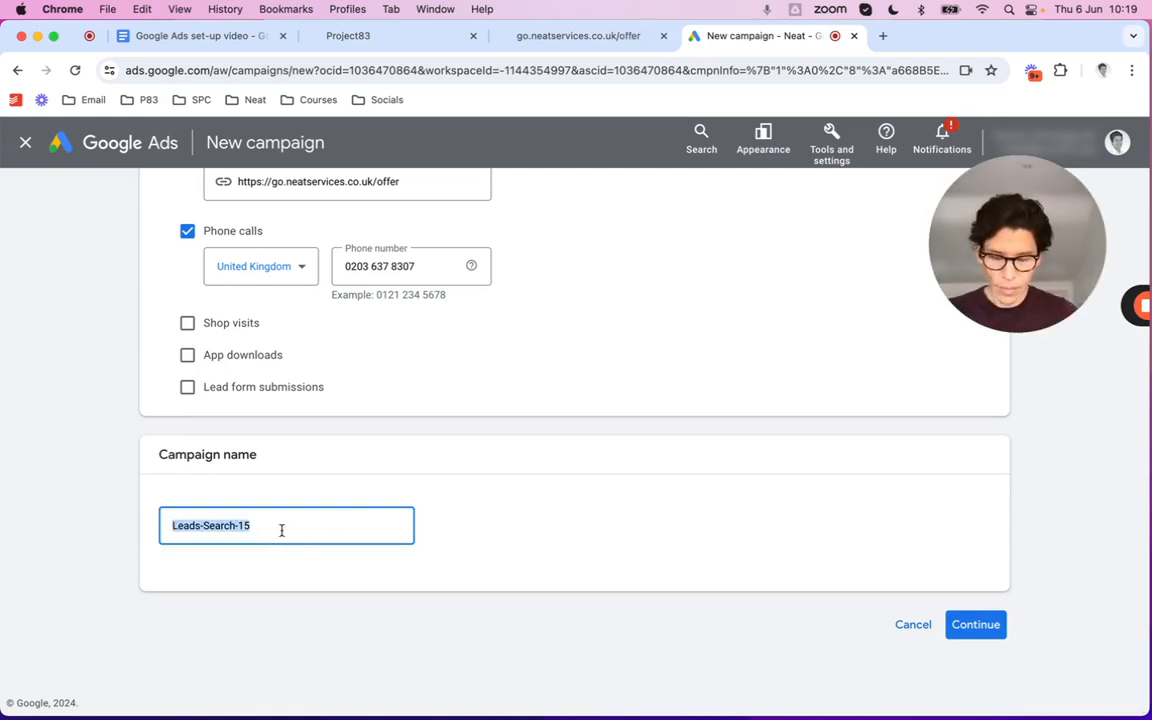
pyautogui.write('Test google ads campaign')
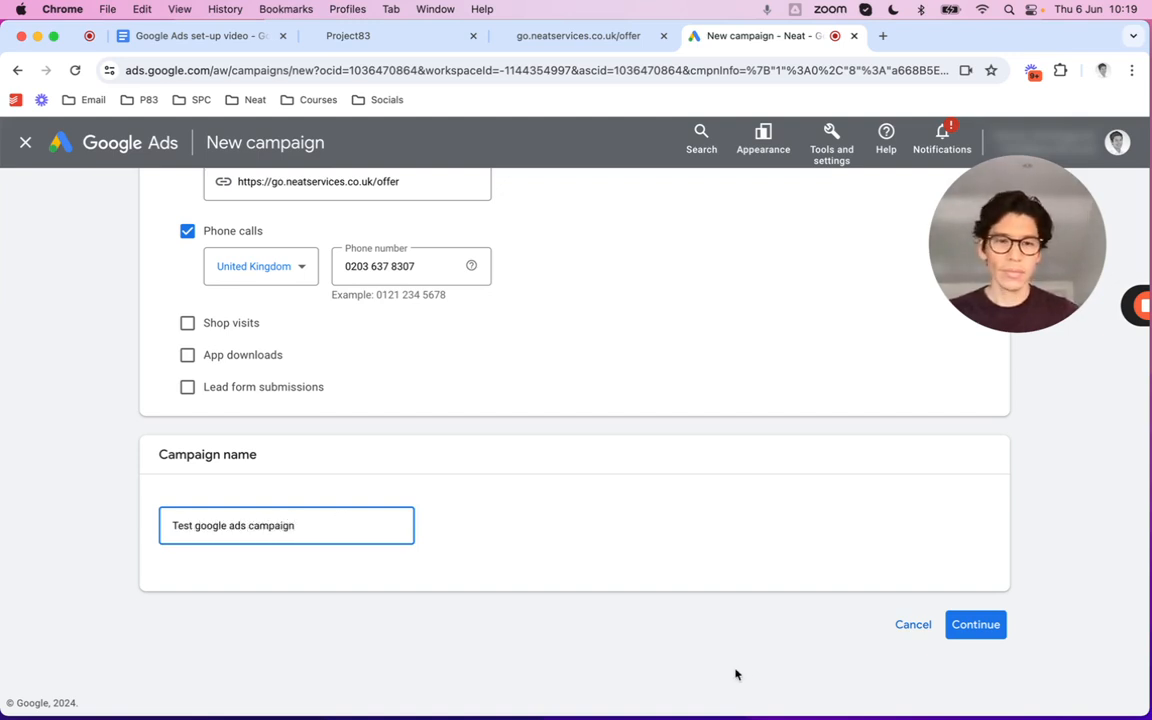
pyautogui.click(975, 627)
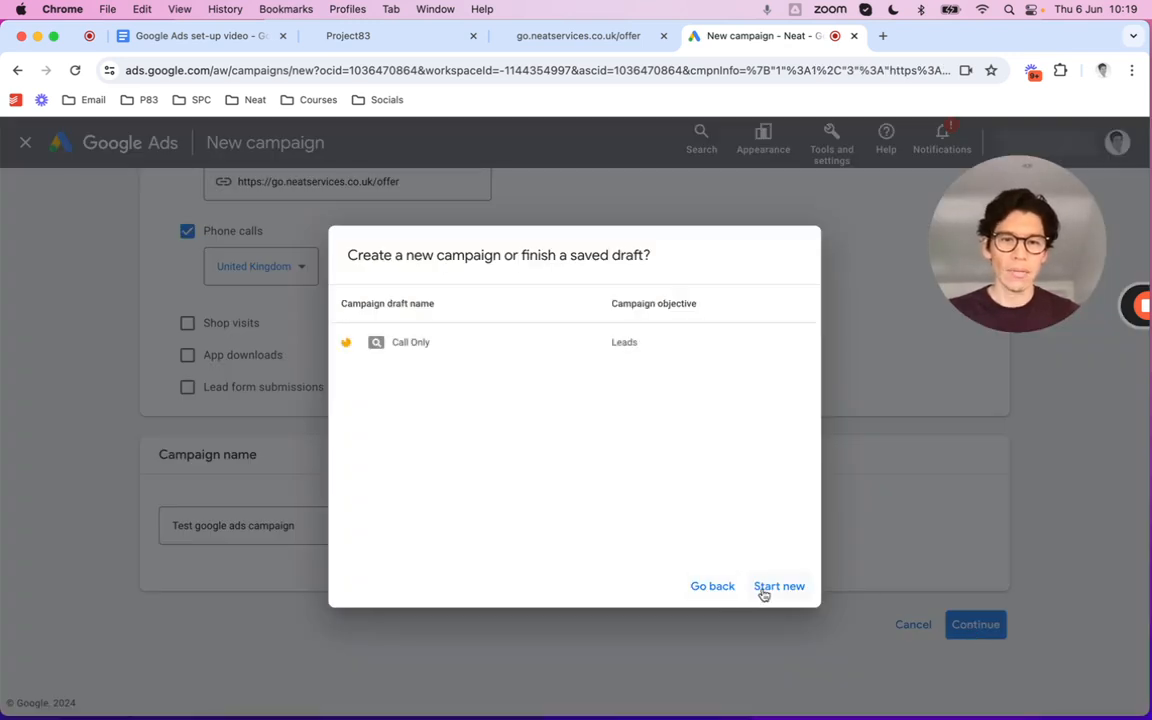
pyautogui.click(766, 590)
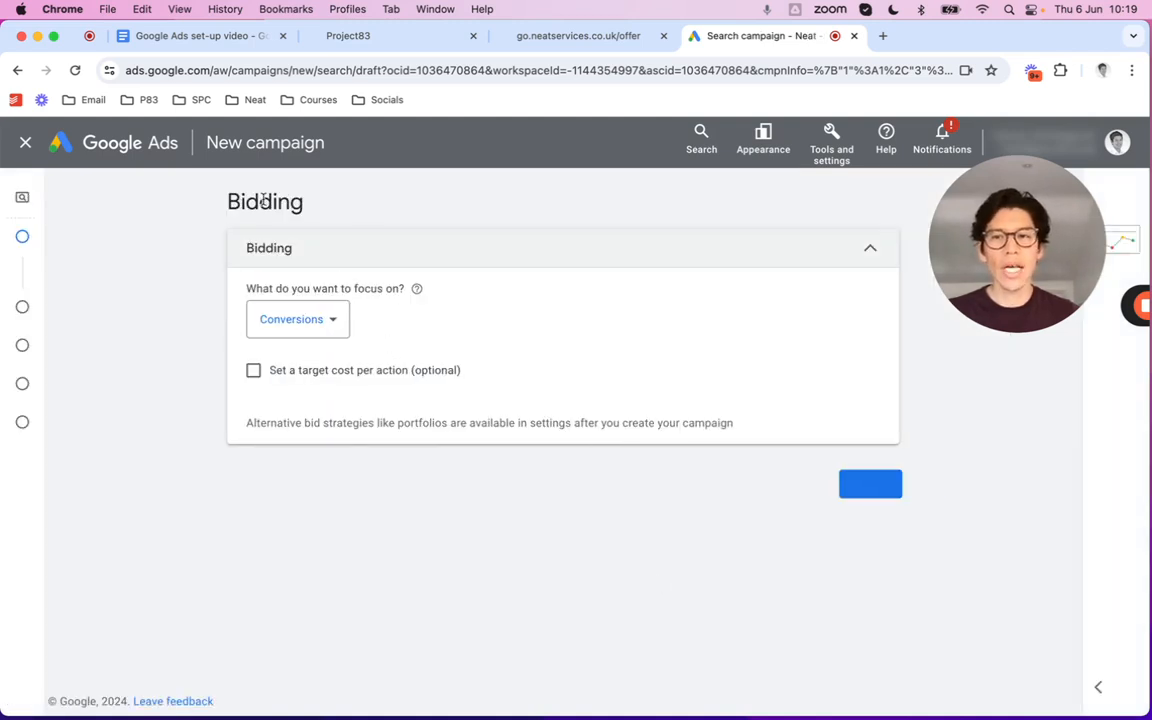
# Switch the bidding focus from Conversions to Clicks and continue to campaign settings
pyautogui.click(331, 321)
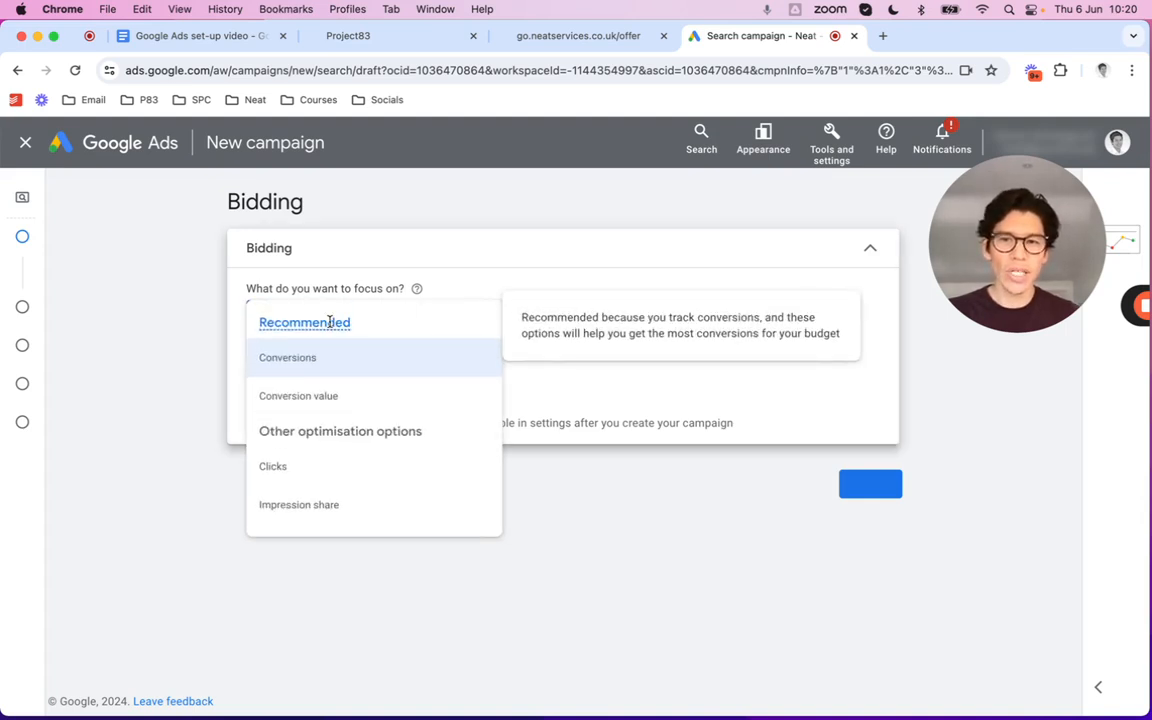
pyautogui.click(274, 468)
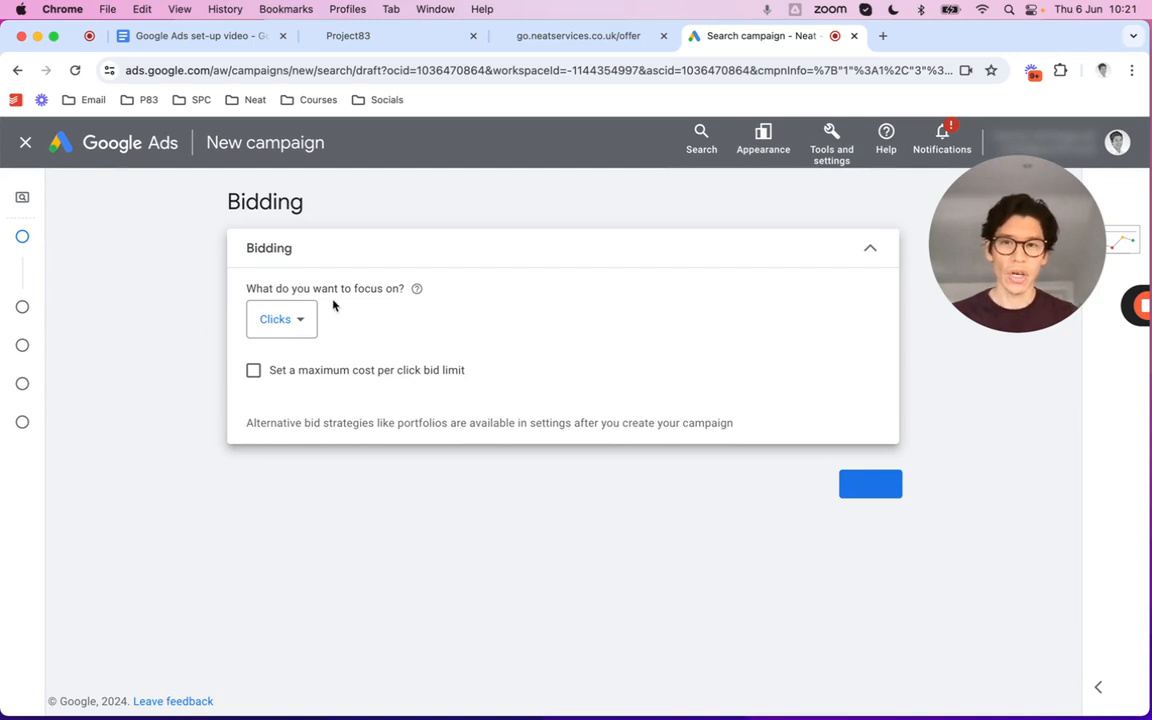
pyautogui.click(882, 495)
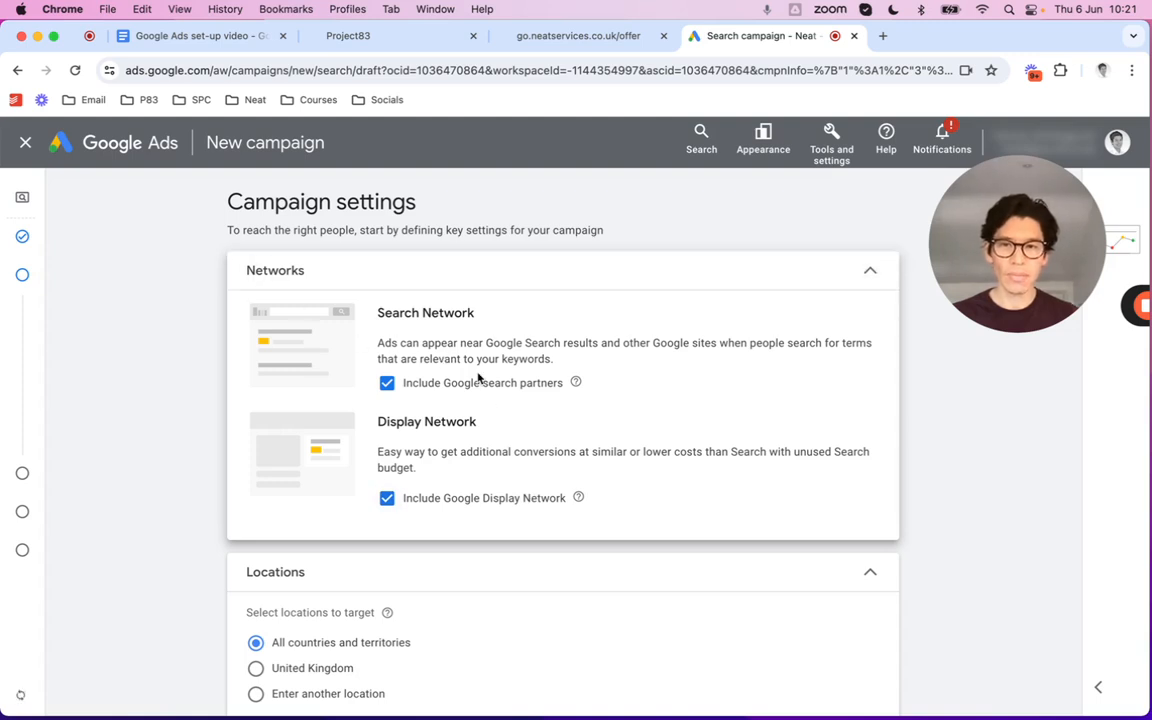
# Untick Google search partners and the Google Display Network under Networks
pyautogui.scroll(-1, 470, 376)
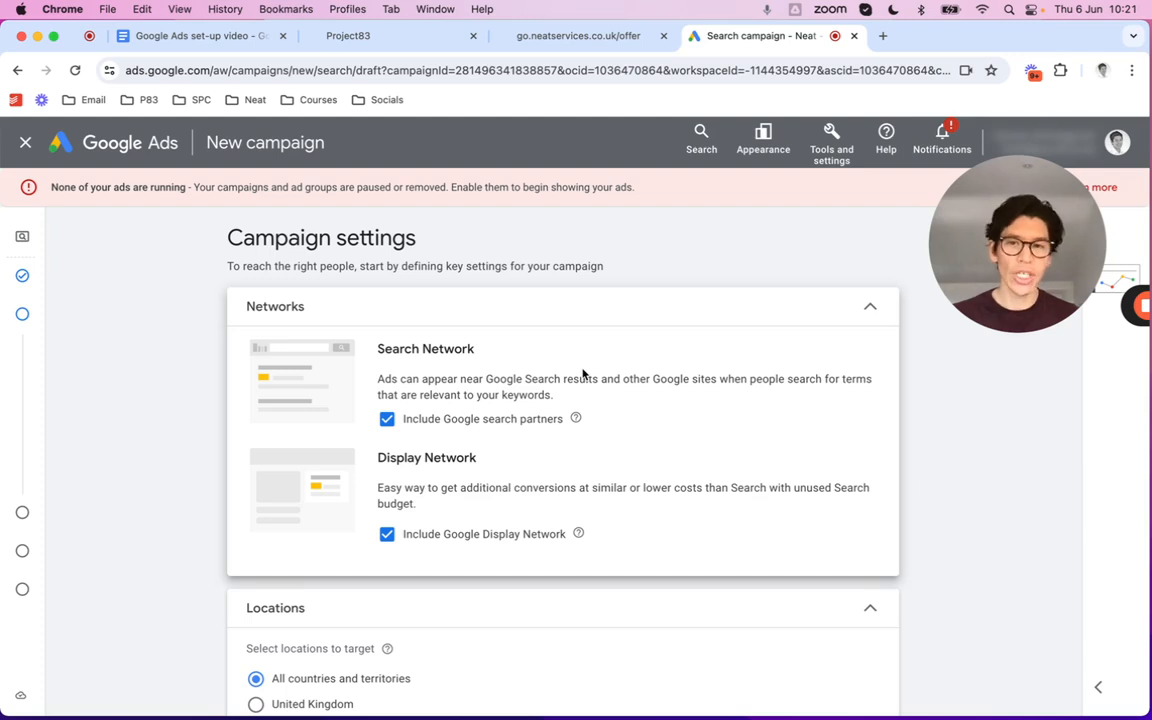
pyautogui.click(387, 418)
pyautogui.scroll(-1, 503, 428)
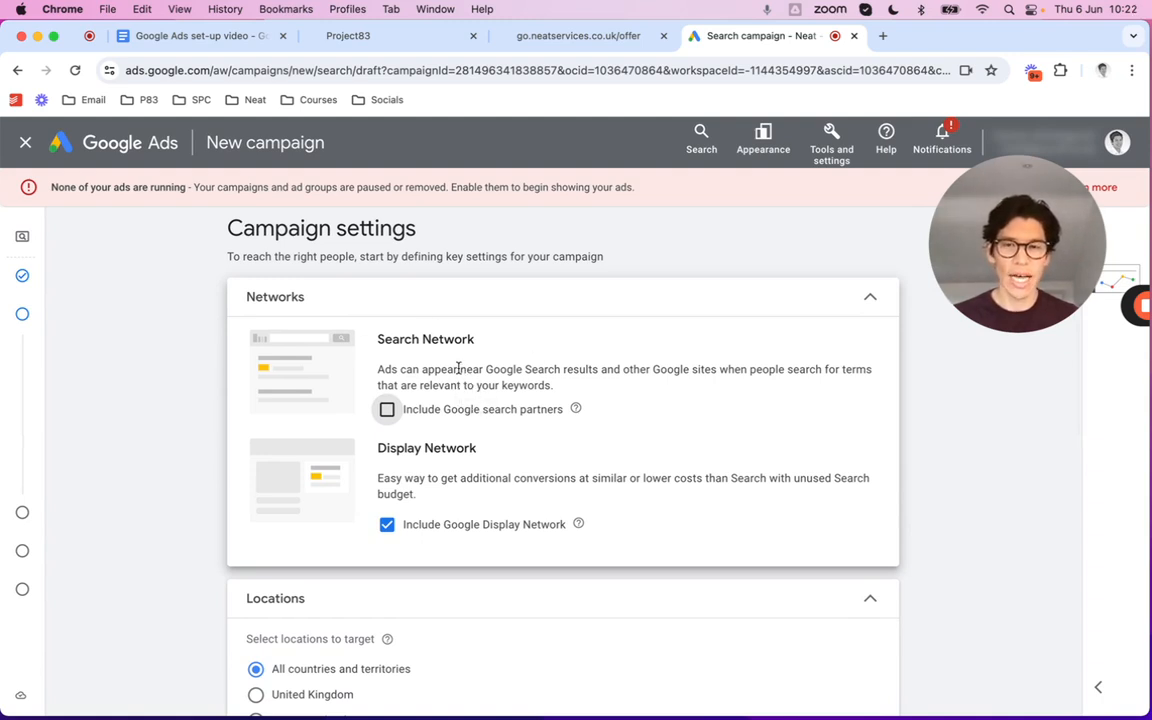
pyautogui.scroll(-1, 470, 400)
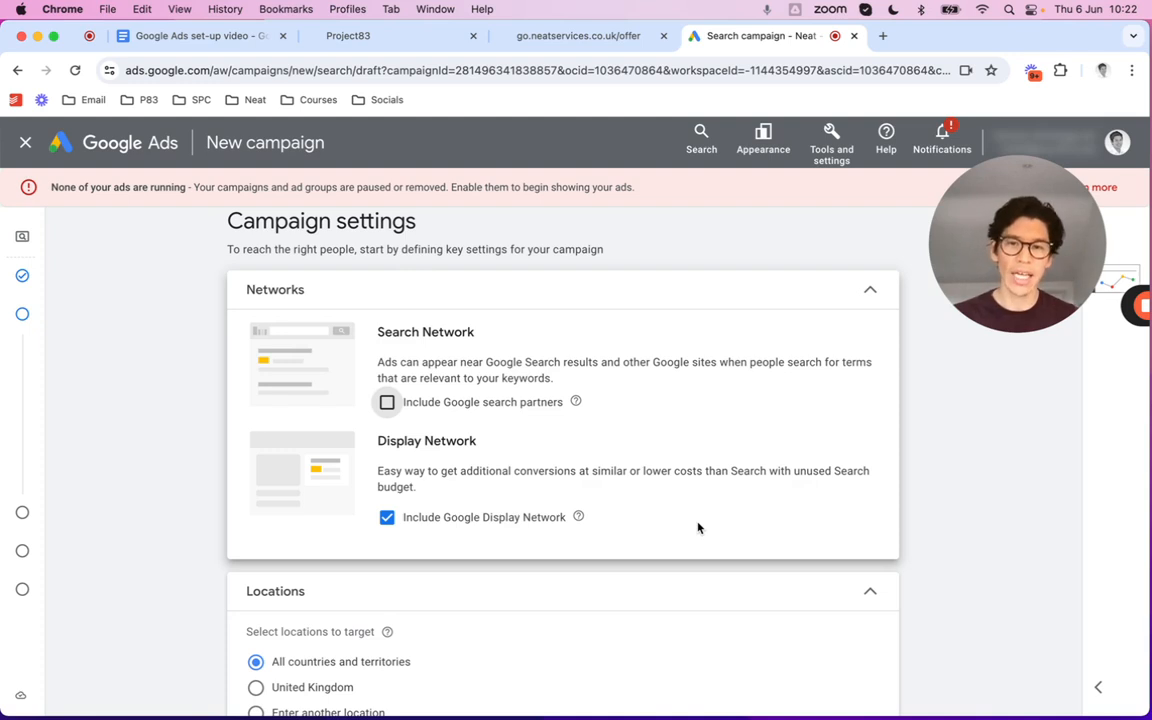
pyautogui.click(386, 517)
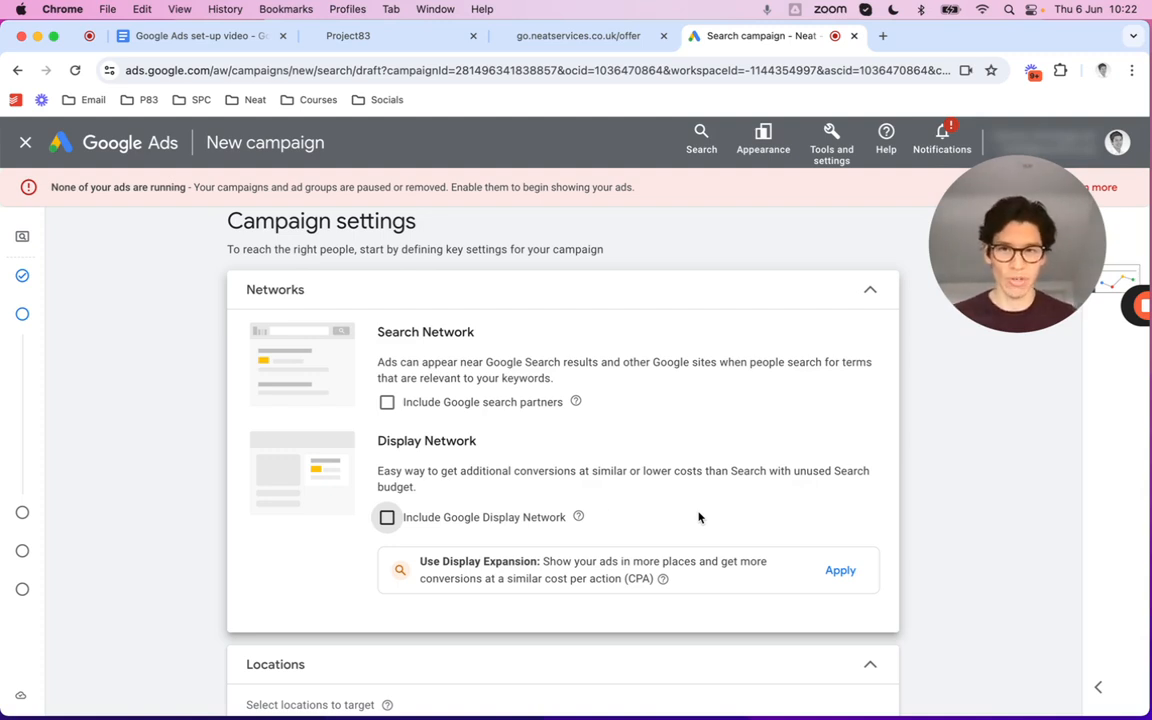
pyautogui.scroll(-2, 420, 430)
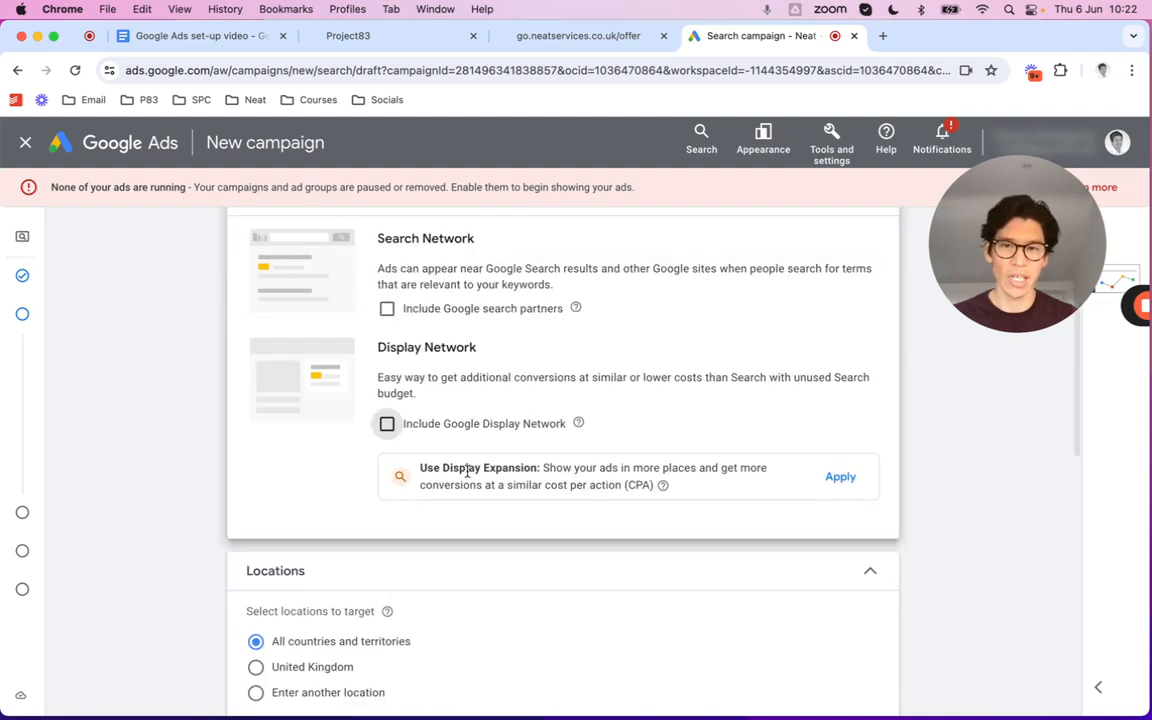
pyautogui.scroll(-2, 467, 471)
pyautogui.scroll(-1, 465, 476)
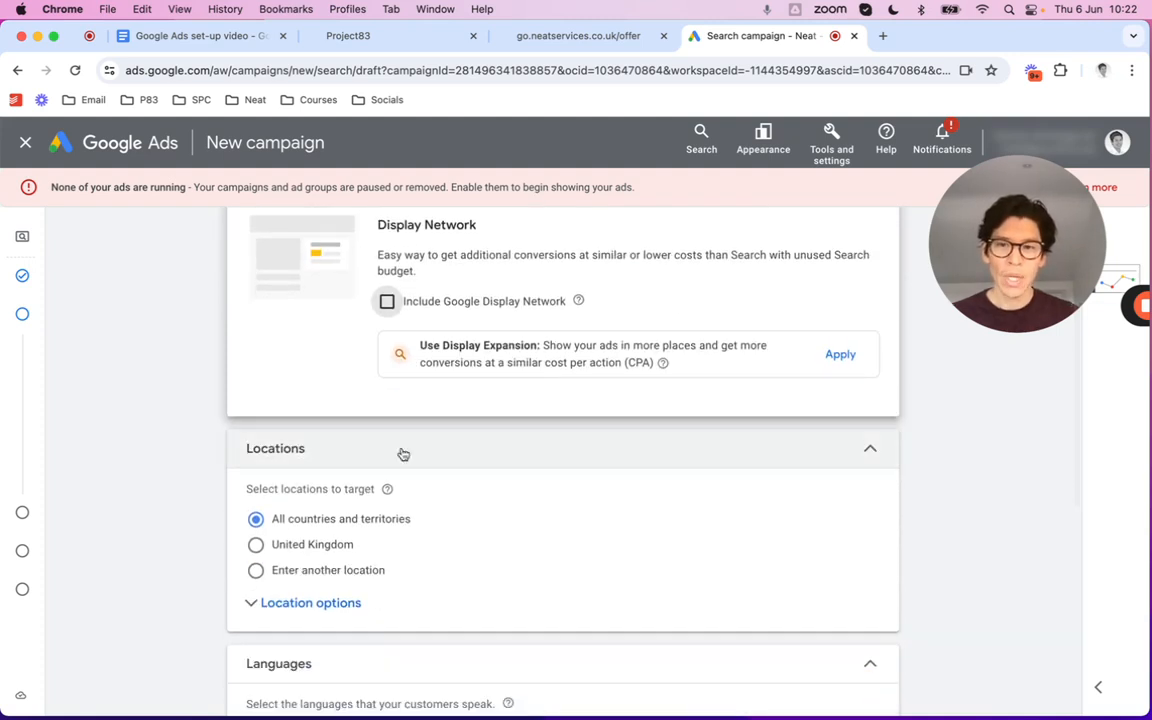
# Set the campaign's targeted location to the city of London
pyautogui.click(281, 571)
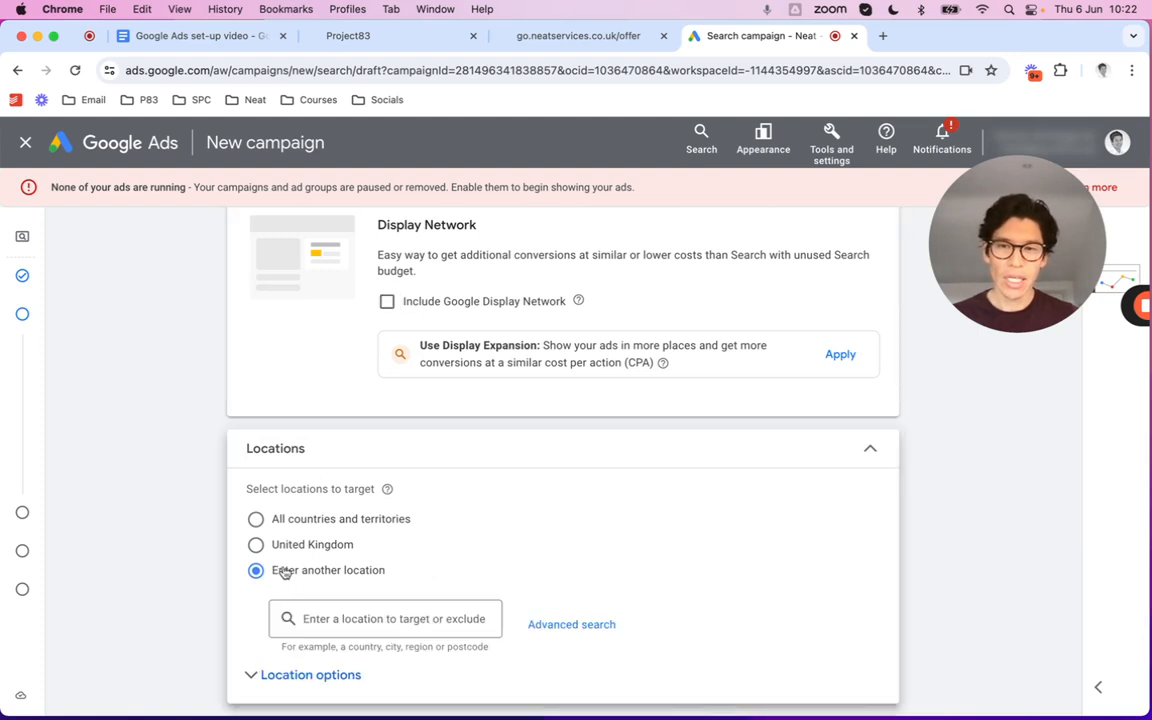
pyautogui.click(568, 630)
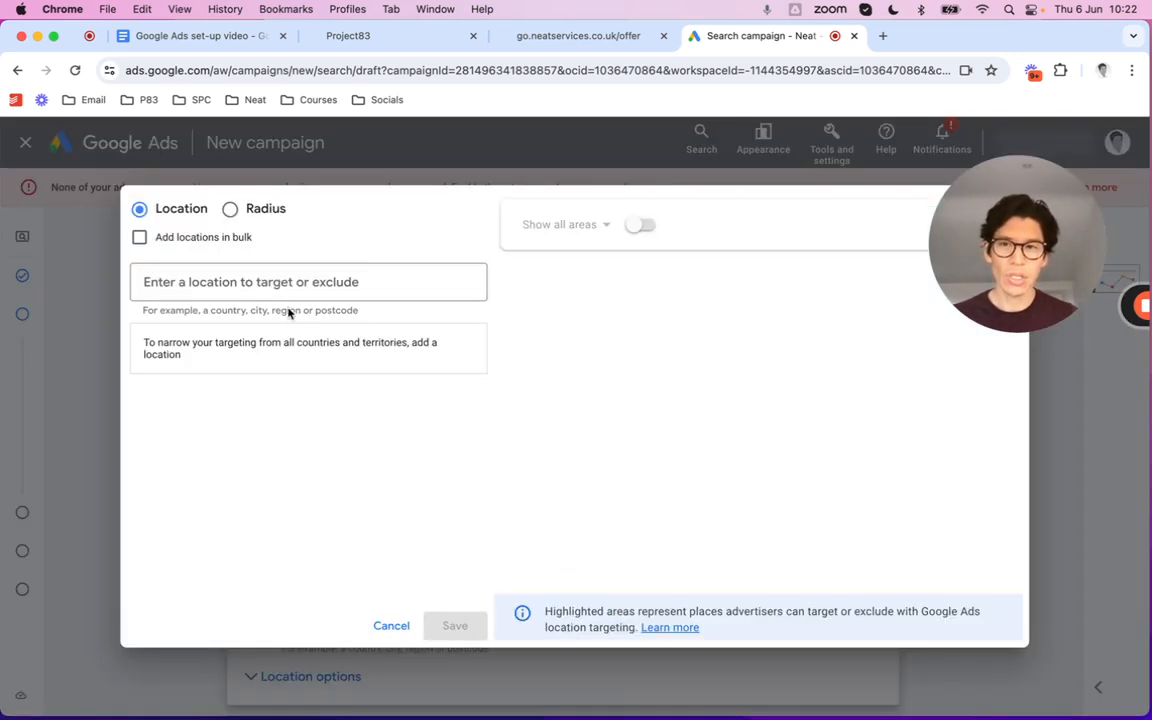
pyautogui.write('london')
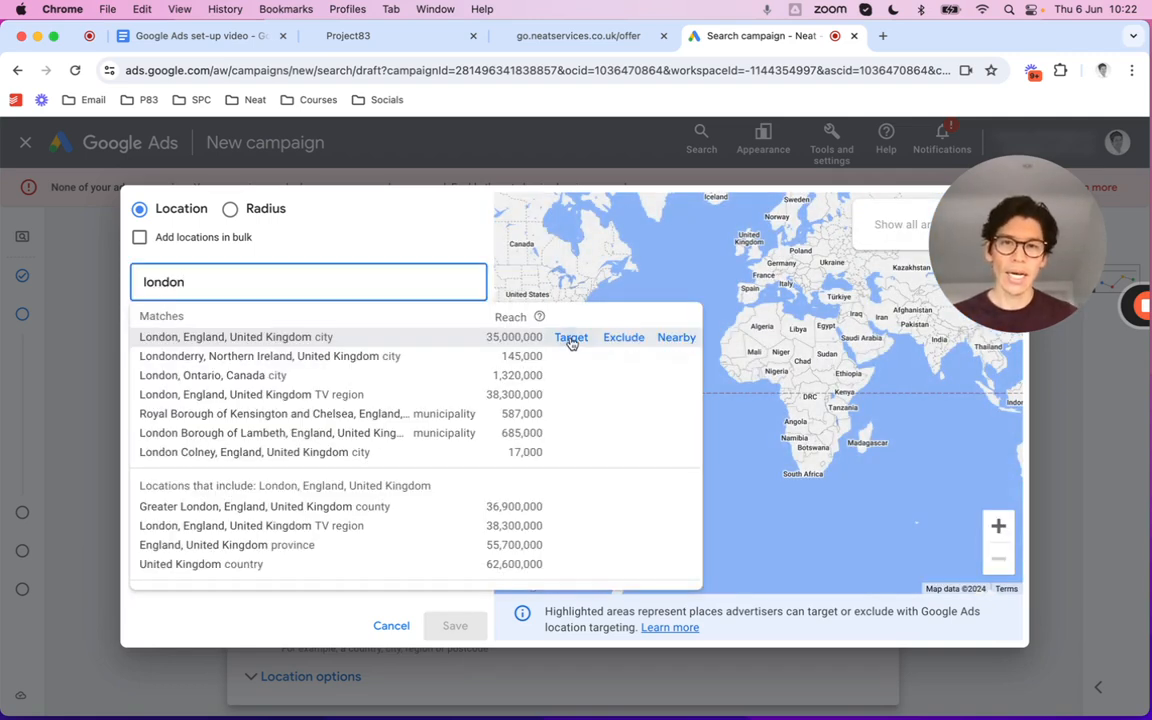
pyautogui.click(570, 338)
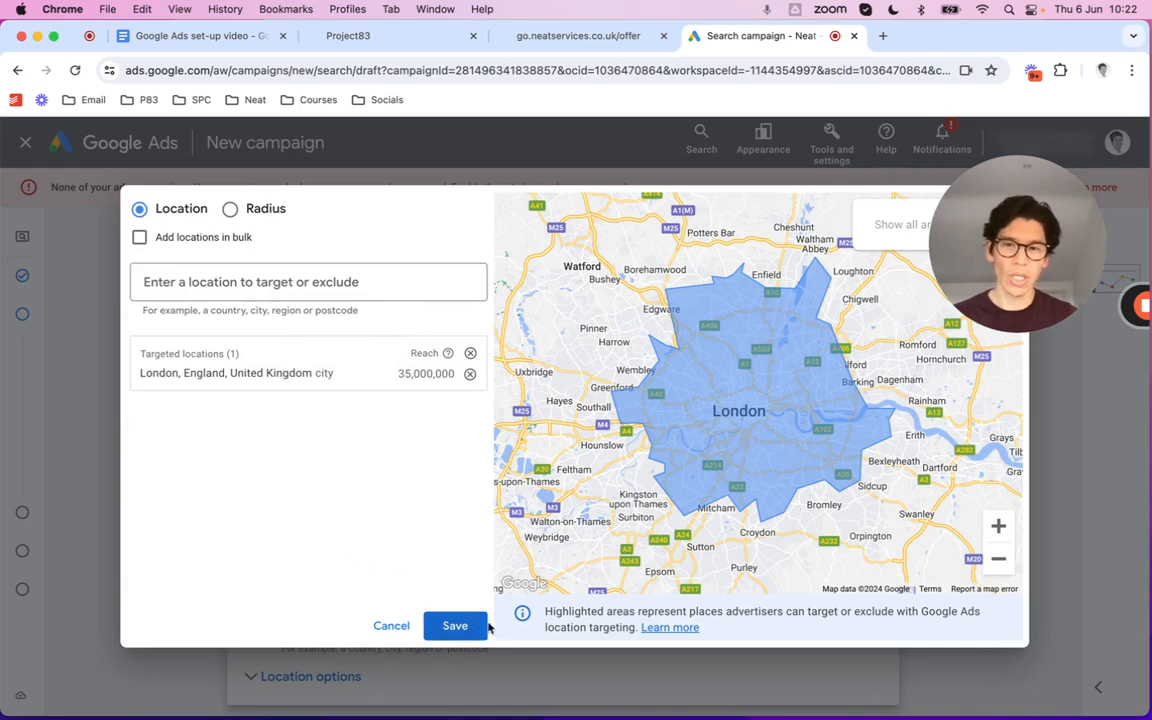
pyautogui.click(458, 626)
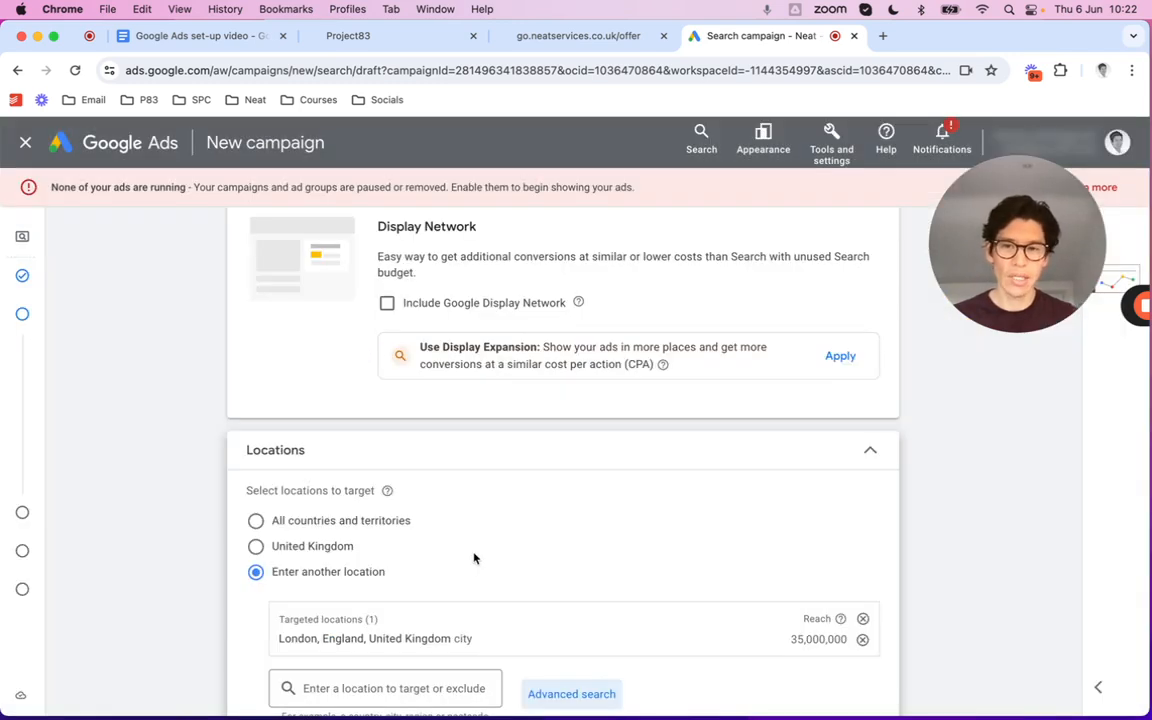
# Choose the Presence option: people in or regularly in your targeted locations
pyautogui.scroll(-5, 476, 556)
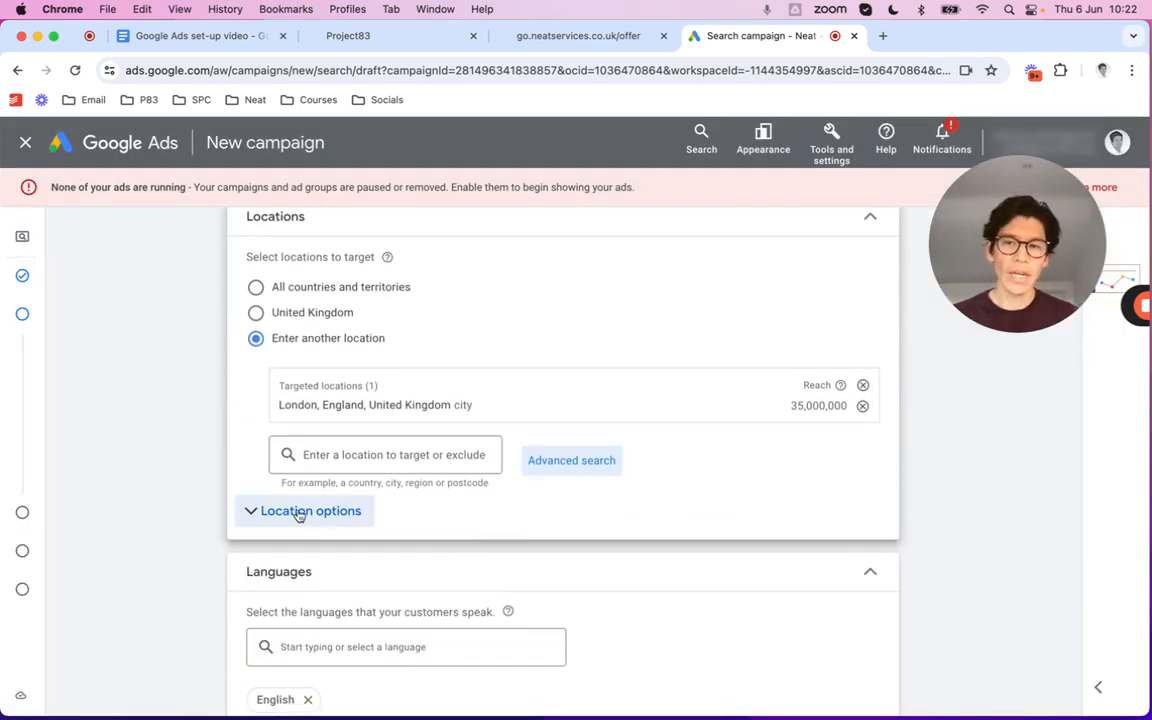
pyautogui.click(298, 515)
pyautogui.scroll(-2, 540, 525)
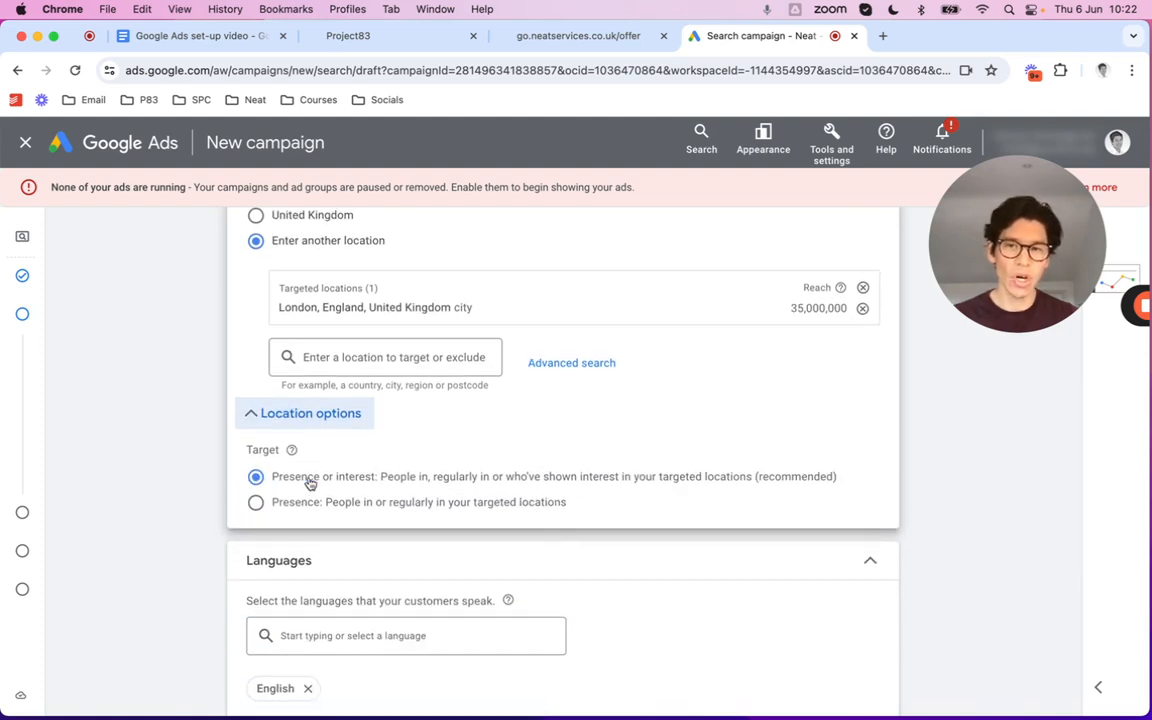
pyautogui.click(256, 503)
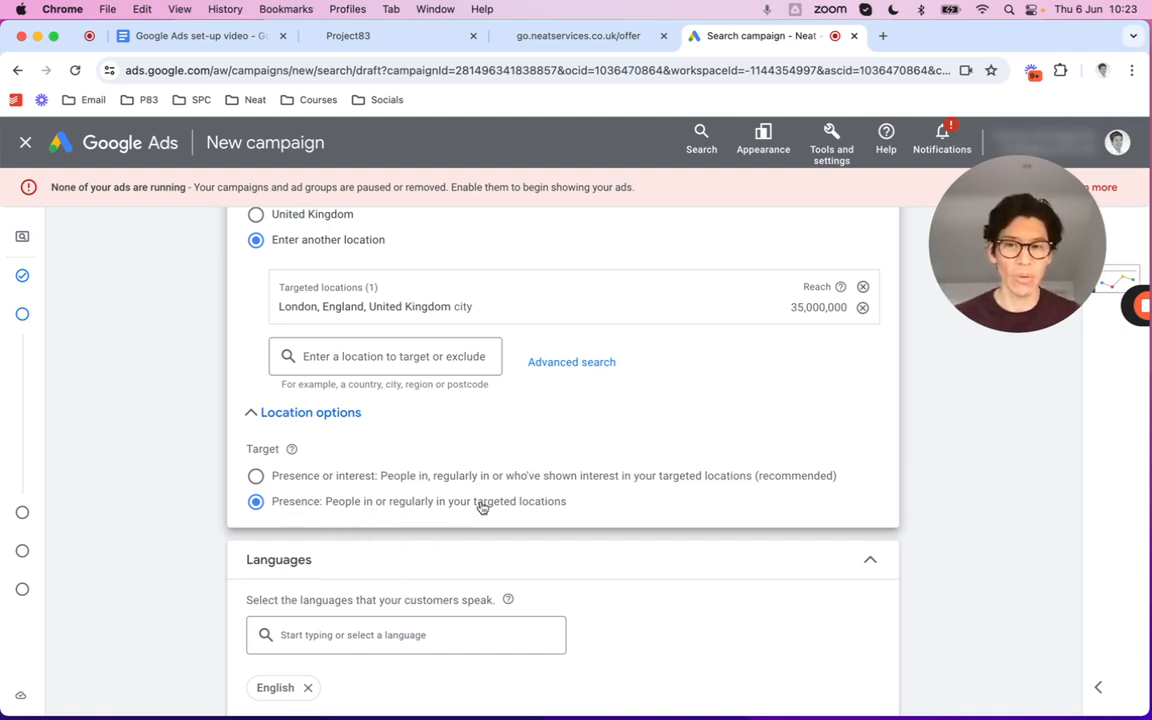
pyautogui.scroll(-3, 581, 484)
pyautogui.scroll(-5, 581, 485)
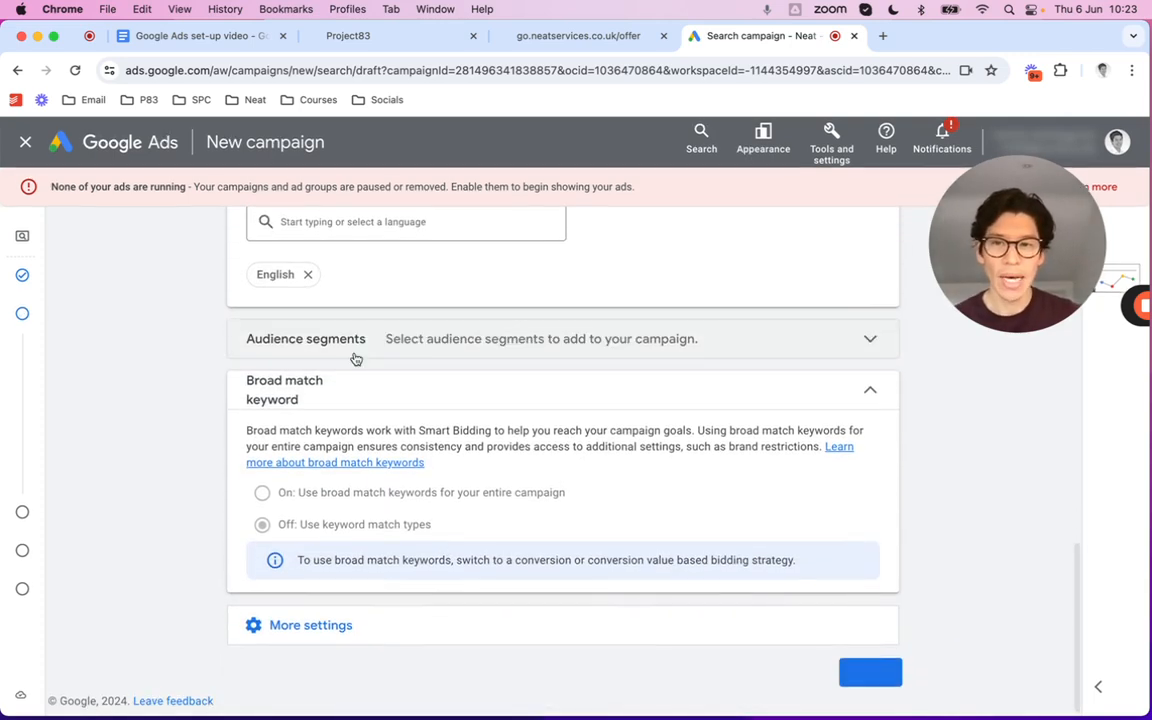
# Set the ad schedule's days to Mondays - Fridays
pyautogui.click(312, 636)
pyautogui.scroll(-4, 571, 586)
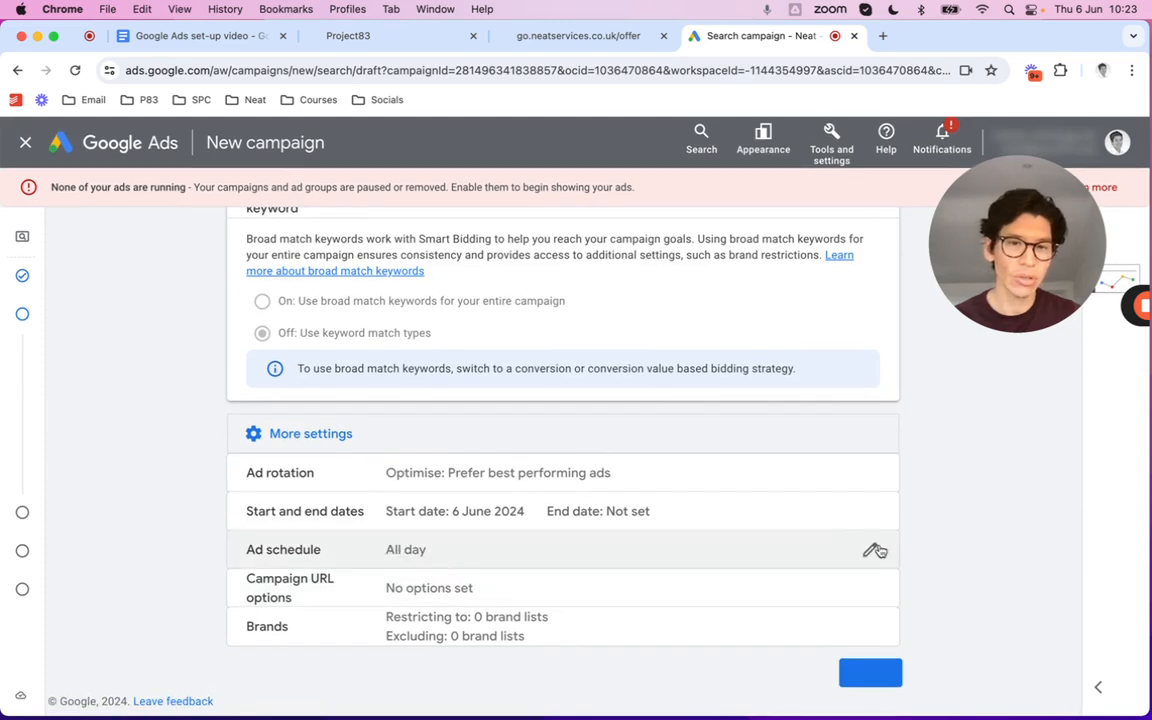
pyautogui.click(872, 549)
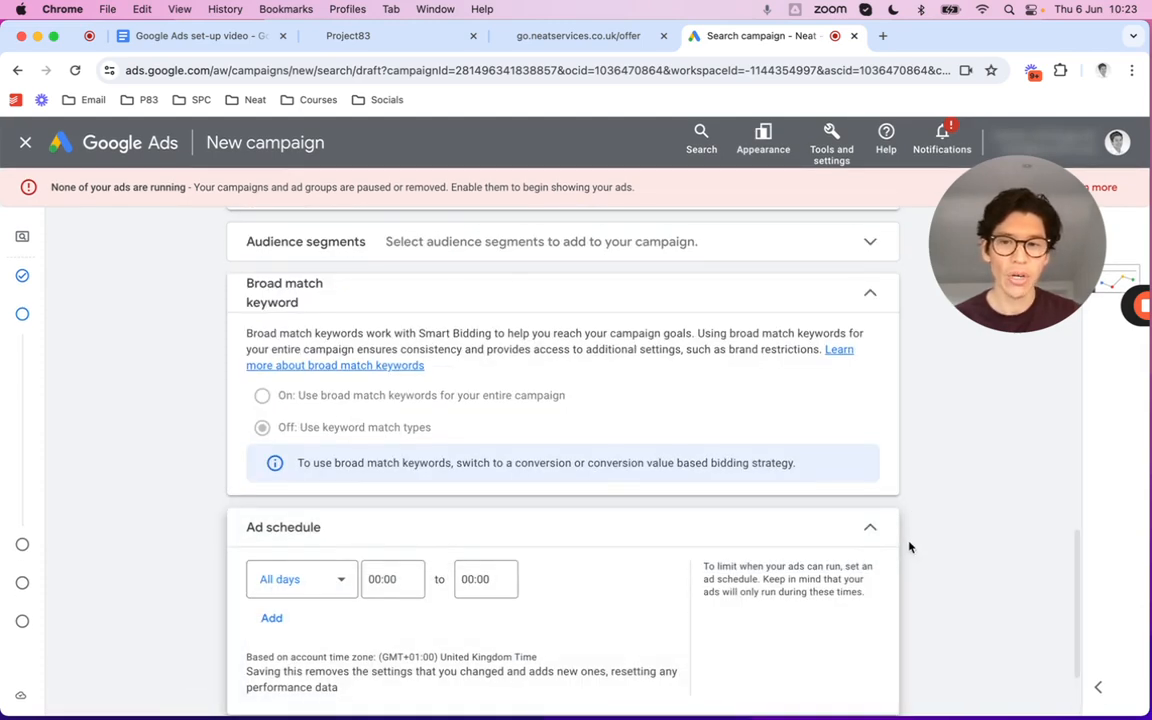
pyautogui.scroll(-2, 880, 548)
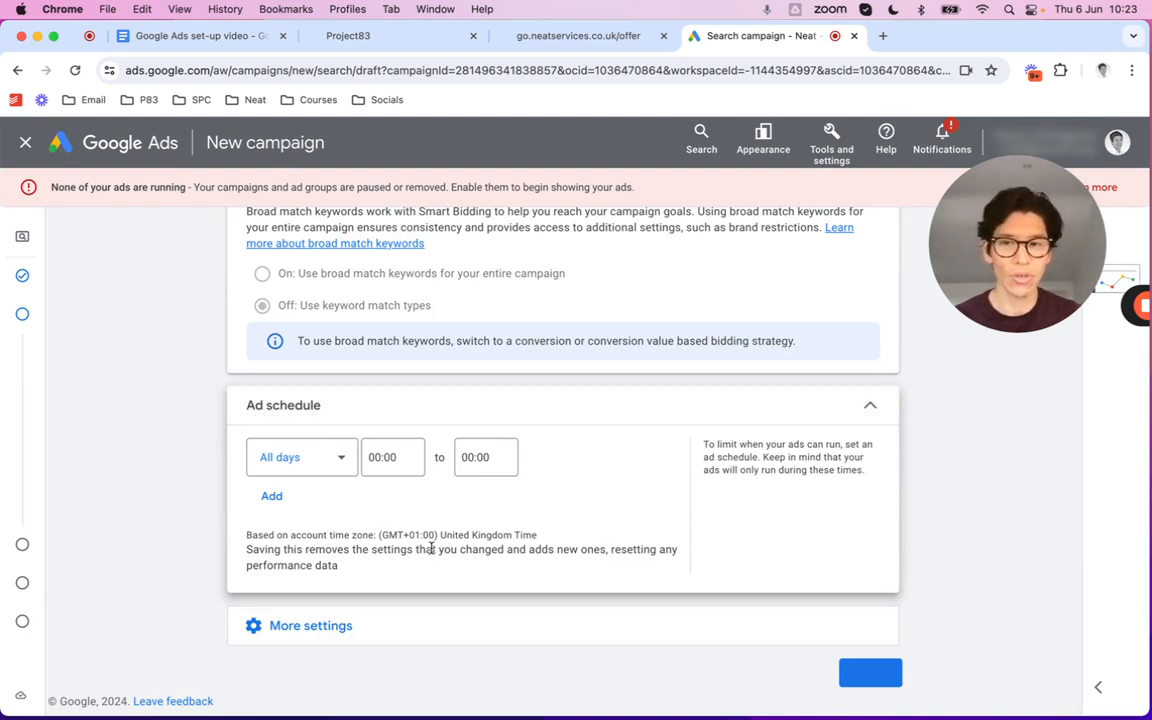
pyautogui.click(336, 466)
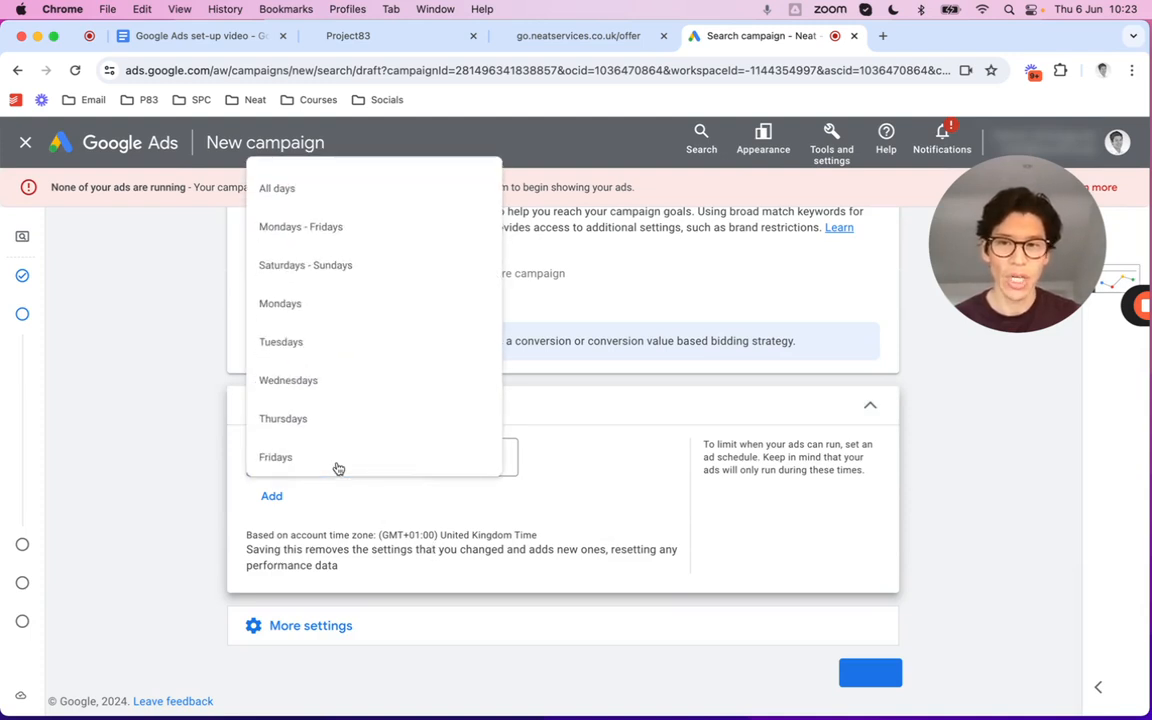
pyautogui.click(313, 215)
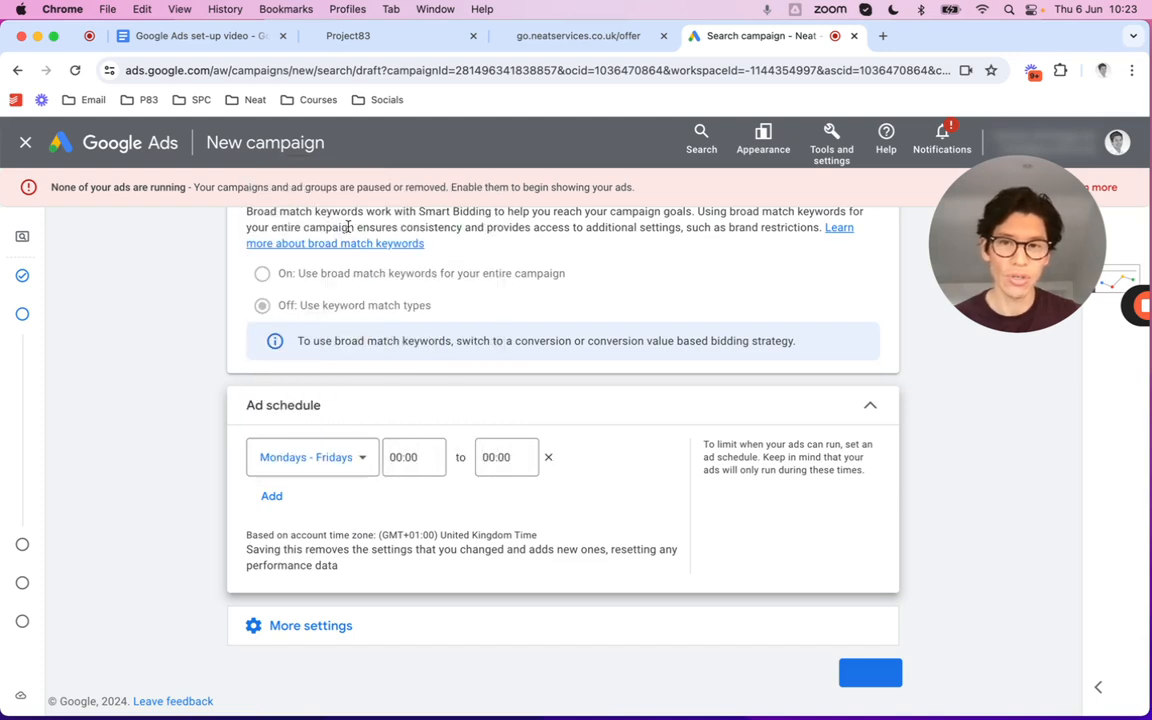
# Set the schedule's hours from 08:00 to 18:00
pyautogui.click(446, 470)
pyautogui.write('8')
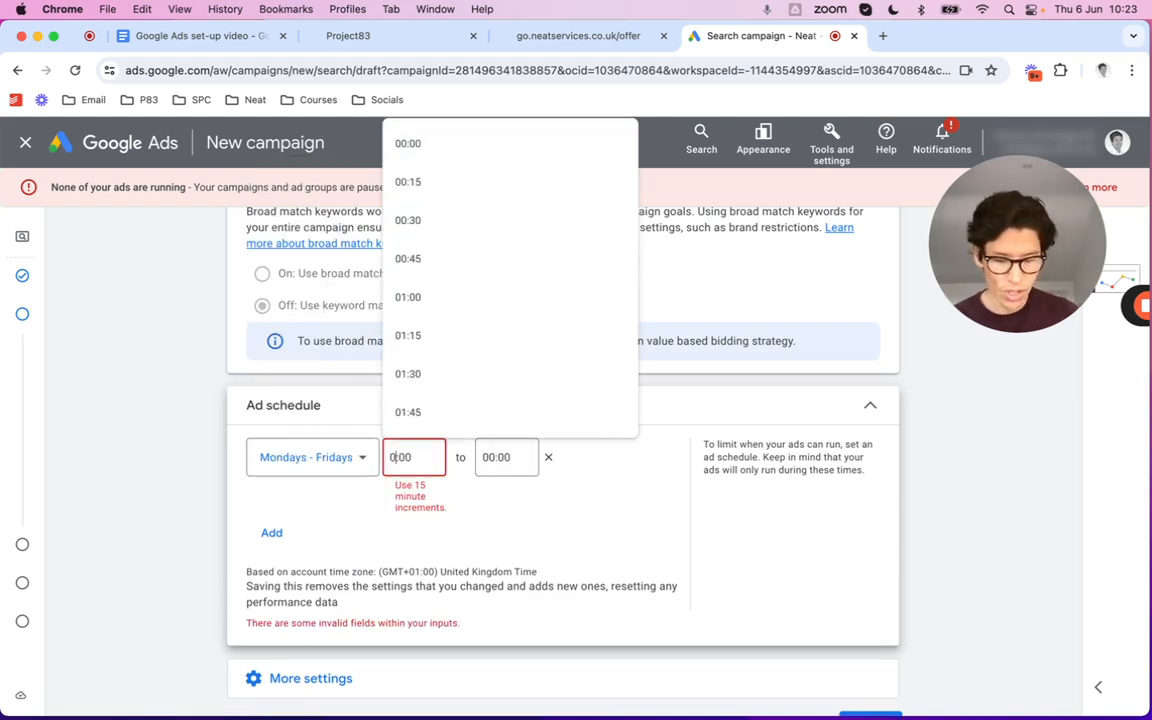
pyautogui.click(491, 457)
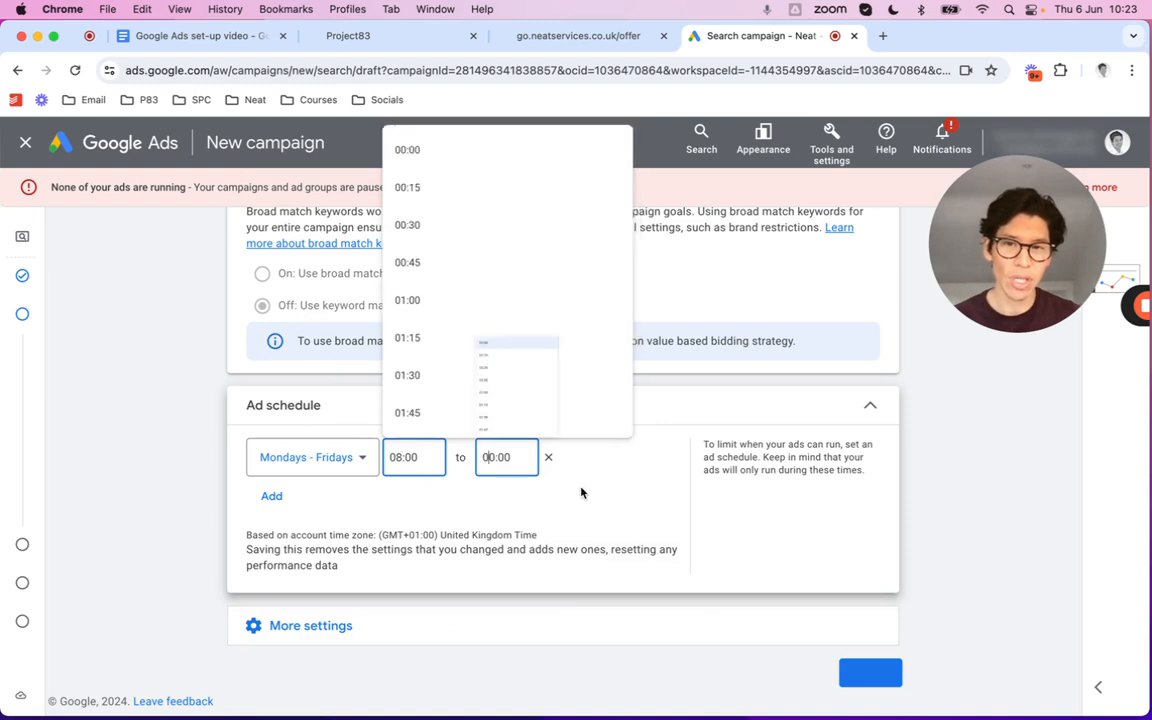
pyautogui.press('Right')
pyautogui.press('BackSpace')
pyautogui.write('18')
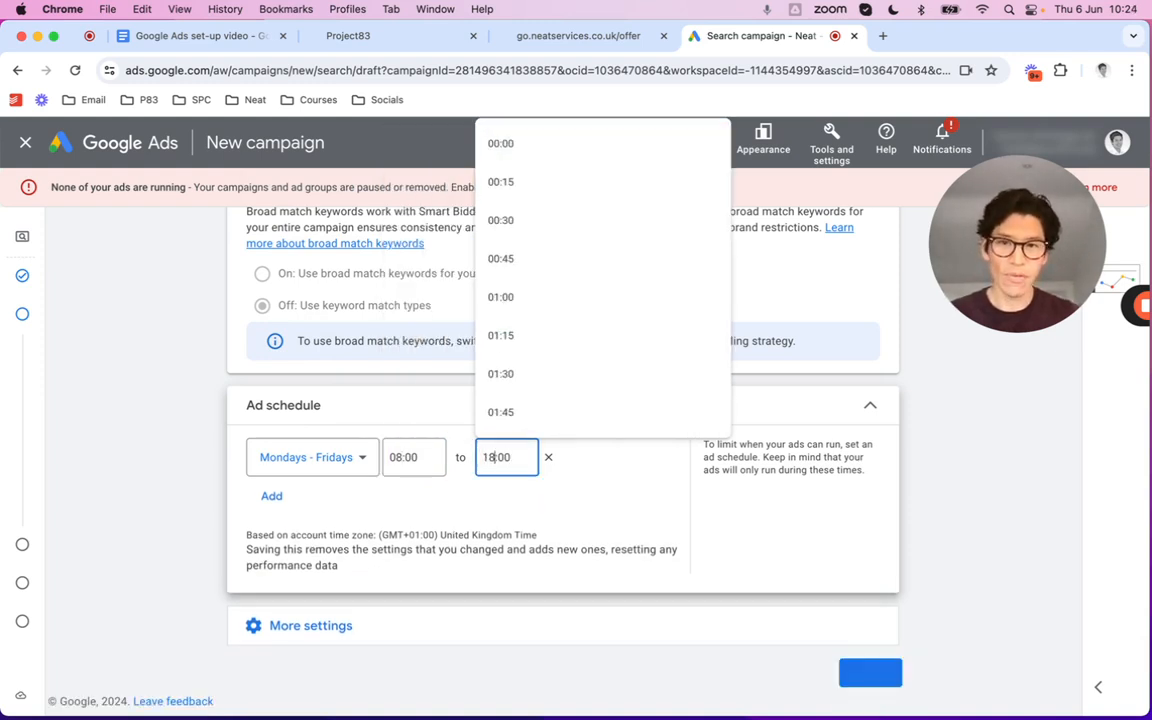
pyautogui.click(604, 545)
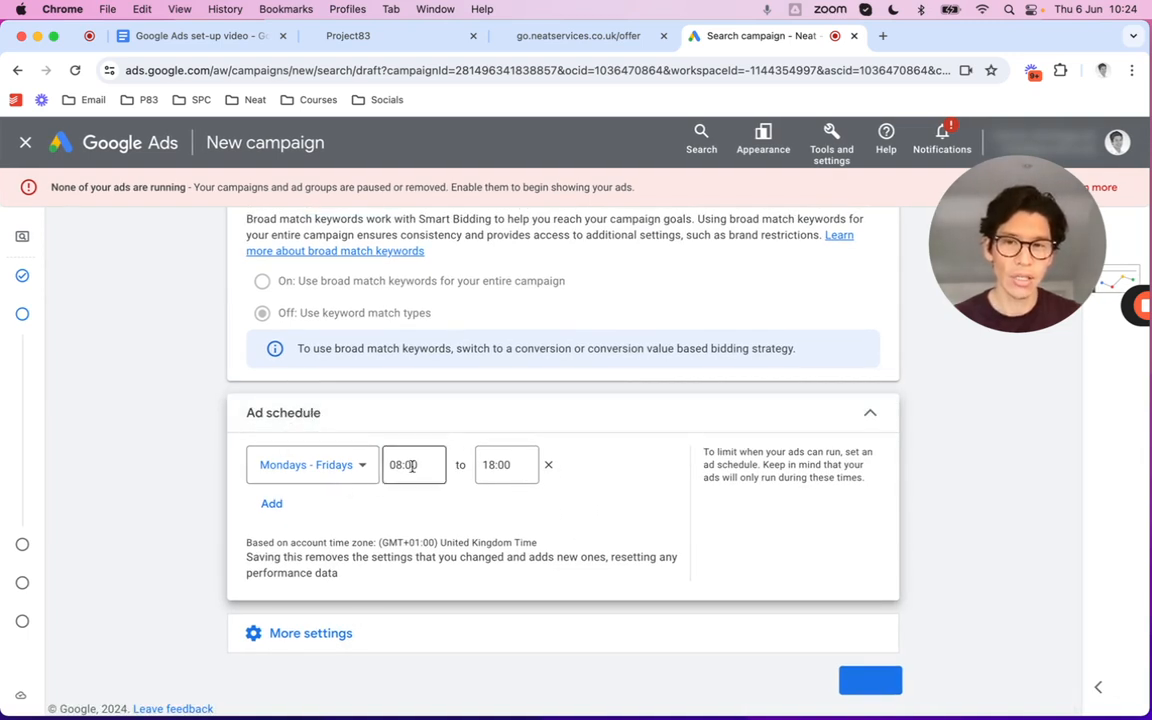
# Continue from campaign settings to the Keywords and ads step
pyautogui.click(318, 637)
pyautogui.scroll(-3, 566, 584)
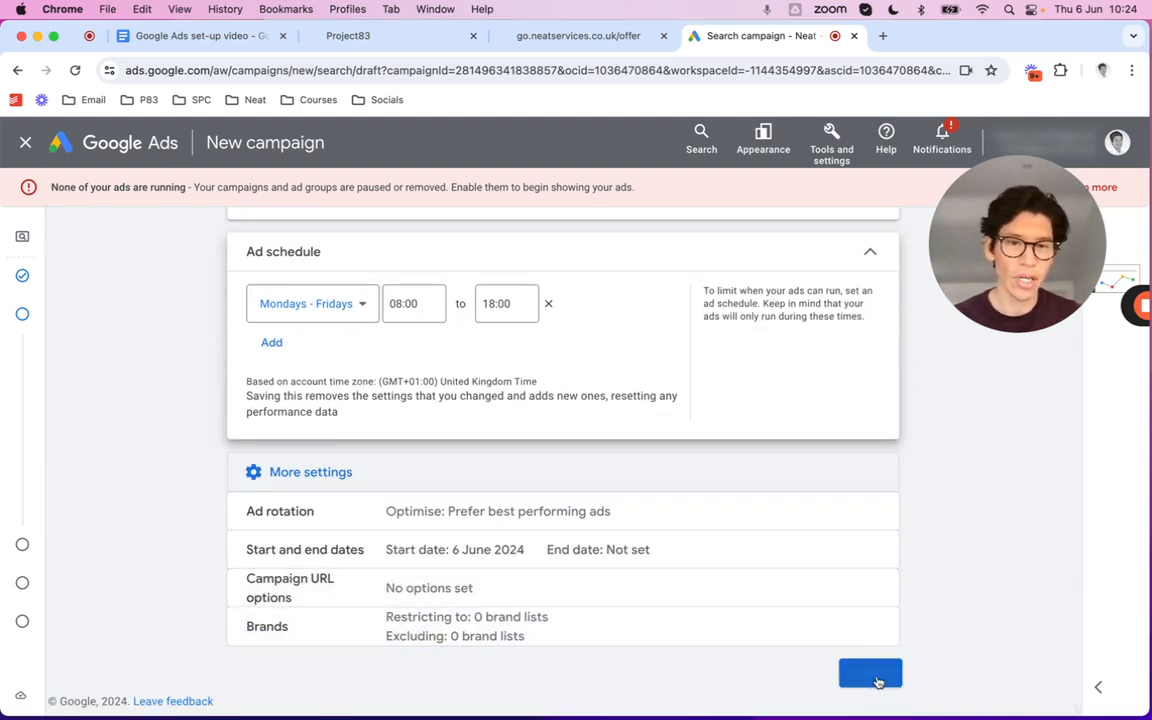
pyautogui.click(870, 674)
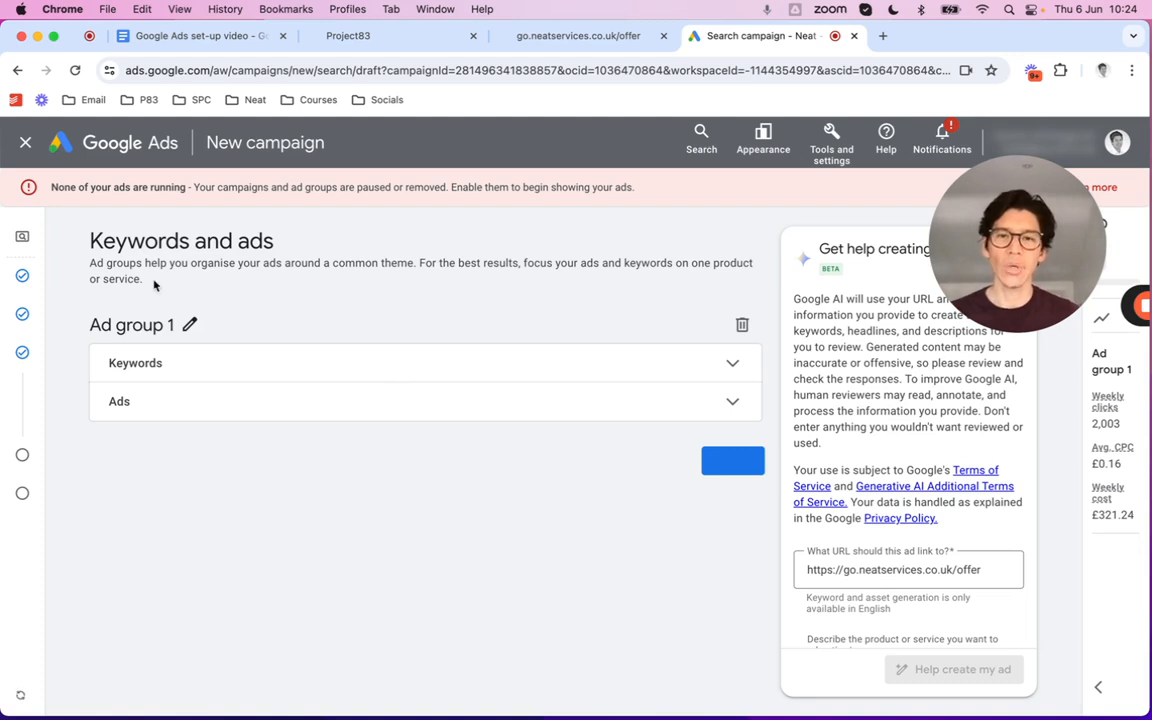
# Rename the ad group to 'House cleaning' and choose to create the ad without AI suggestions
pyautogui.click(186, 328)
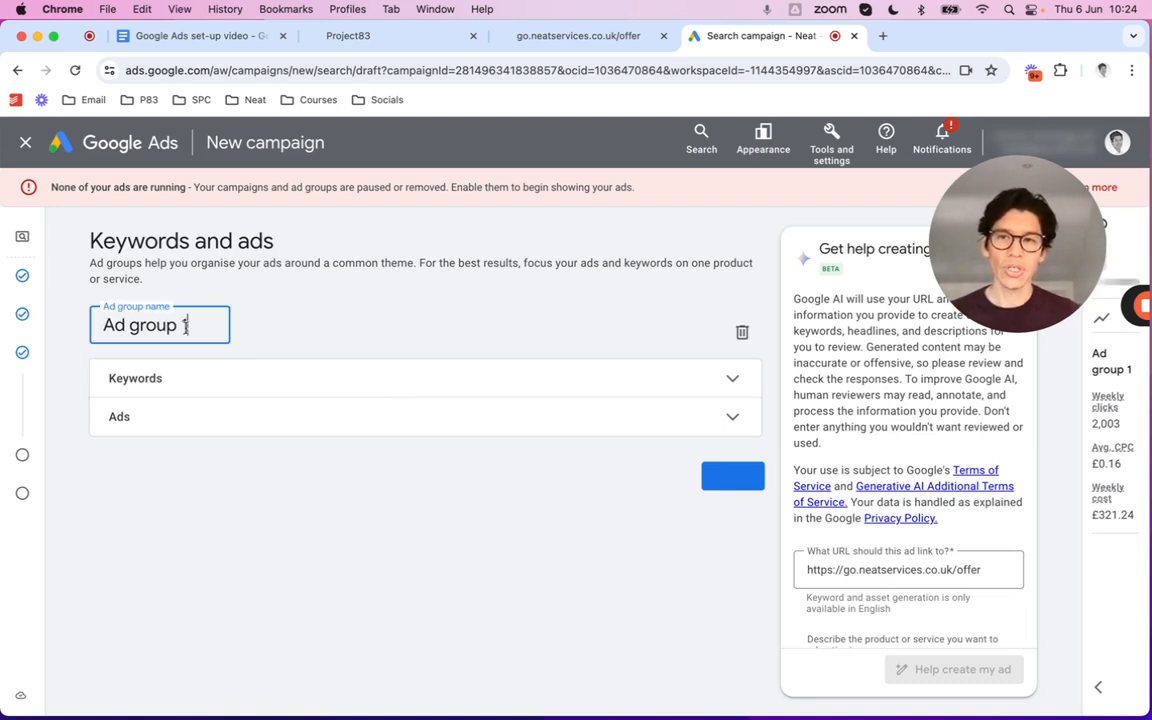
pyautogui.tripleClick(185, 327)
pyautogui.write('House ')
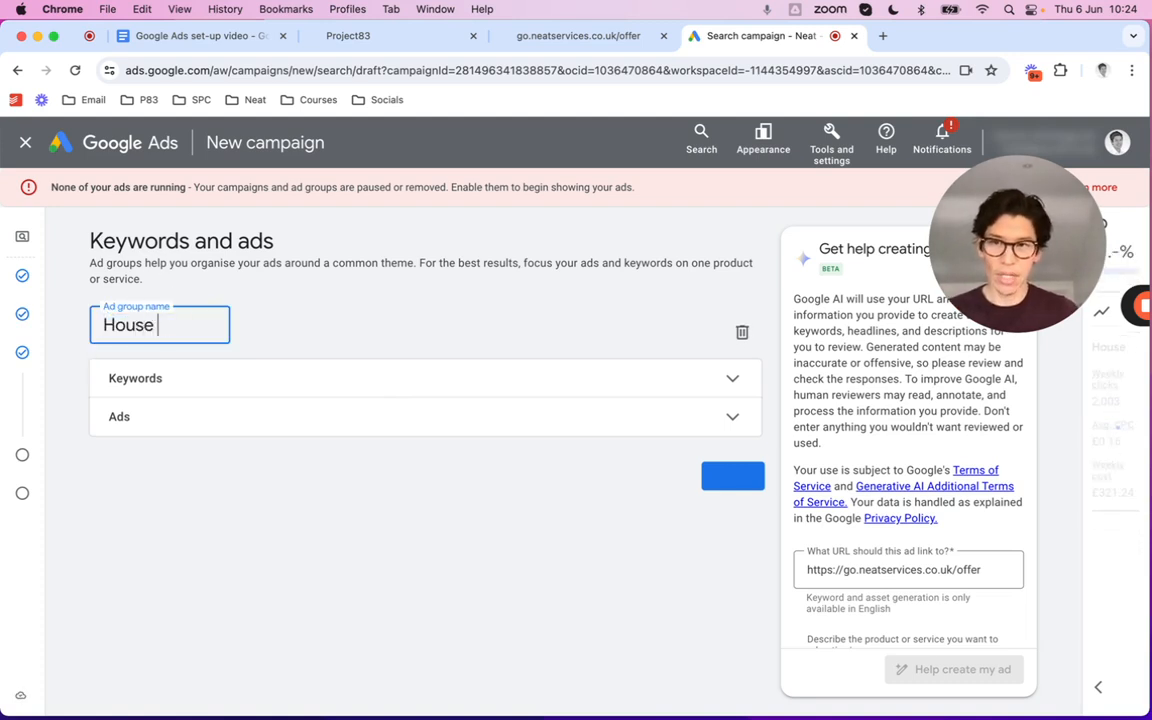
pyautogui.write('cleaning')
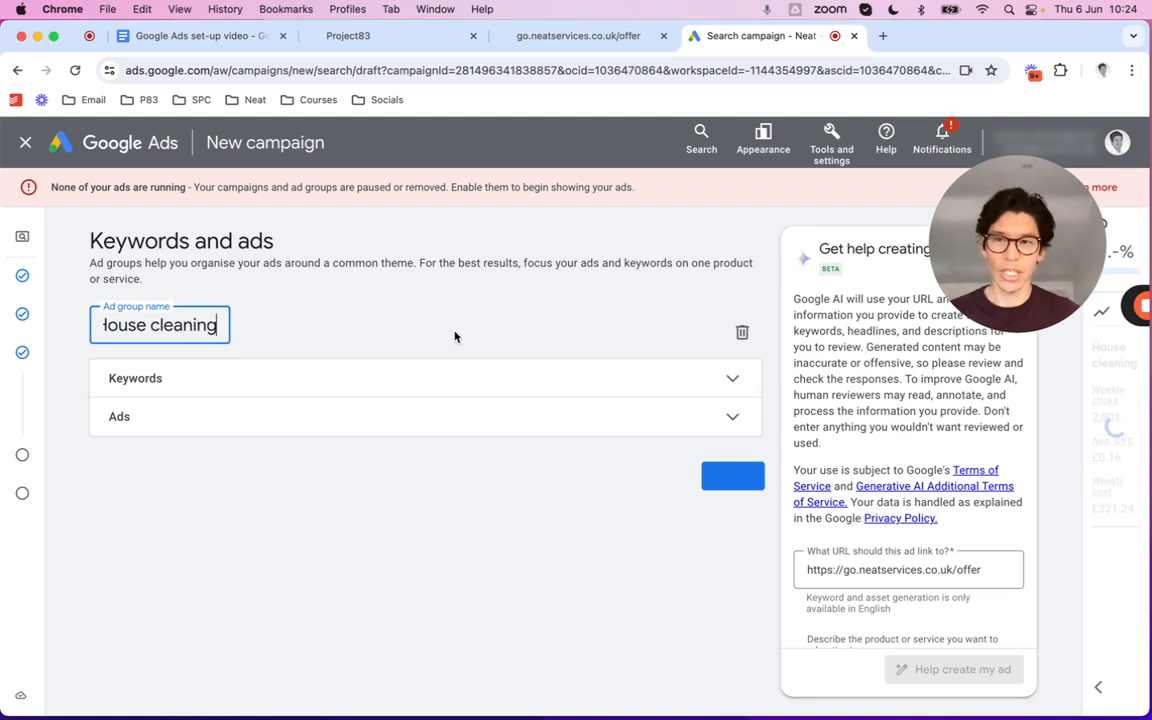
pyautogui.press('Return')
pyautogui.click(720, 364)
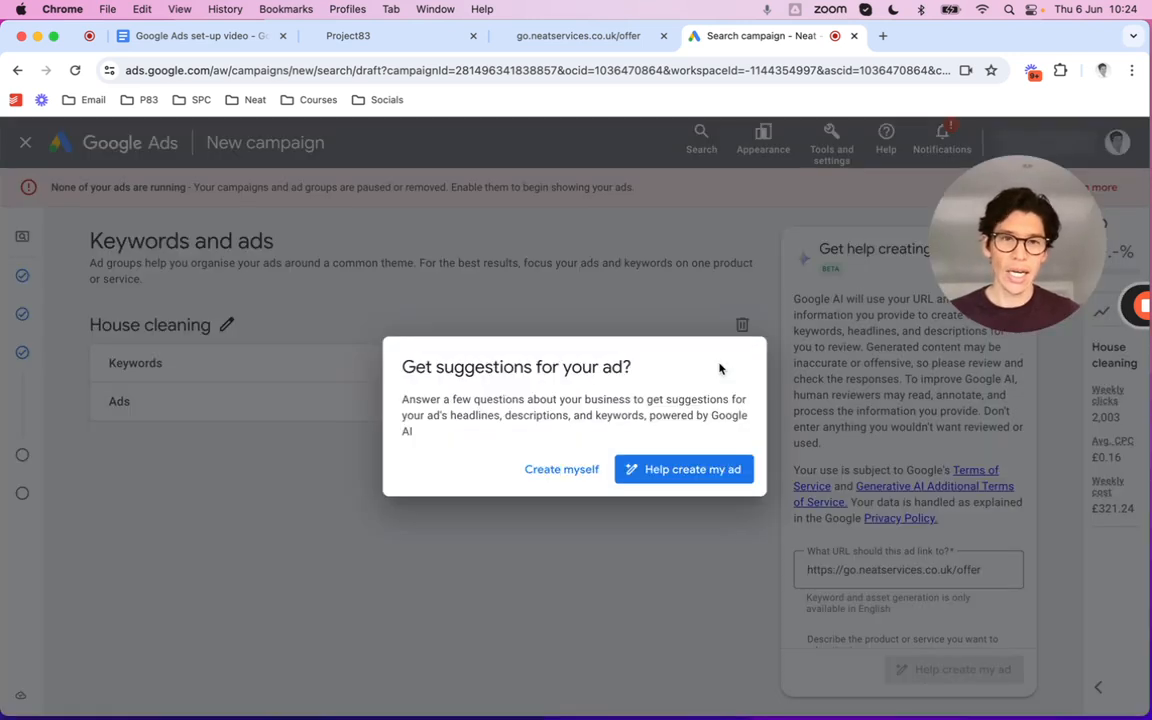
pyautogui.click(562, 474)
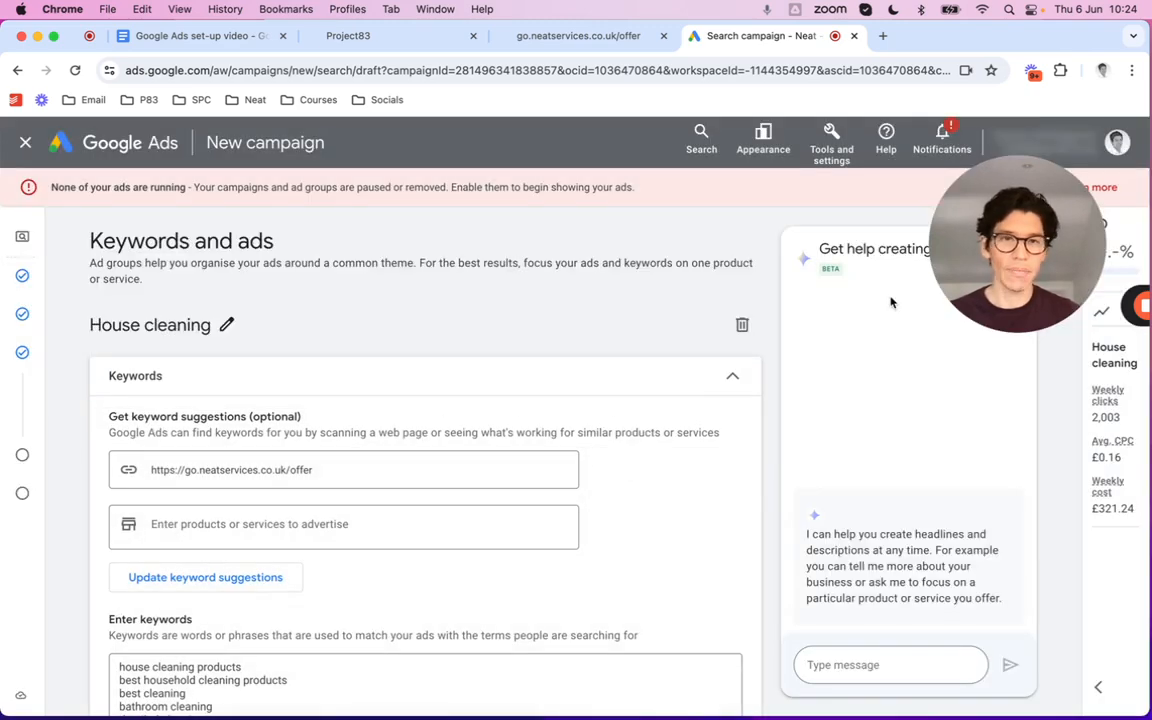
# Delete all the prefilled suggested keywords from the keyword box
pyautogui.scroll(-4, 557, 434)
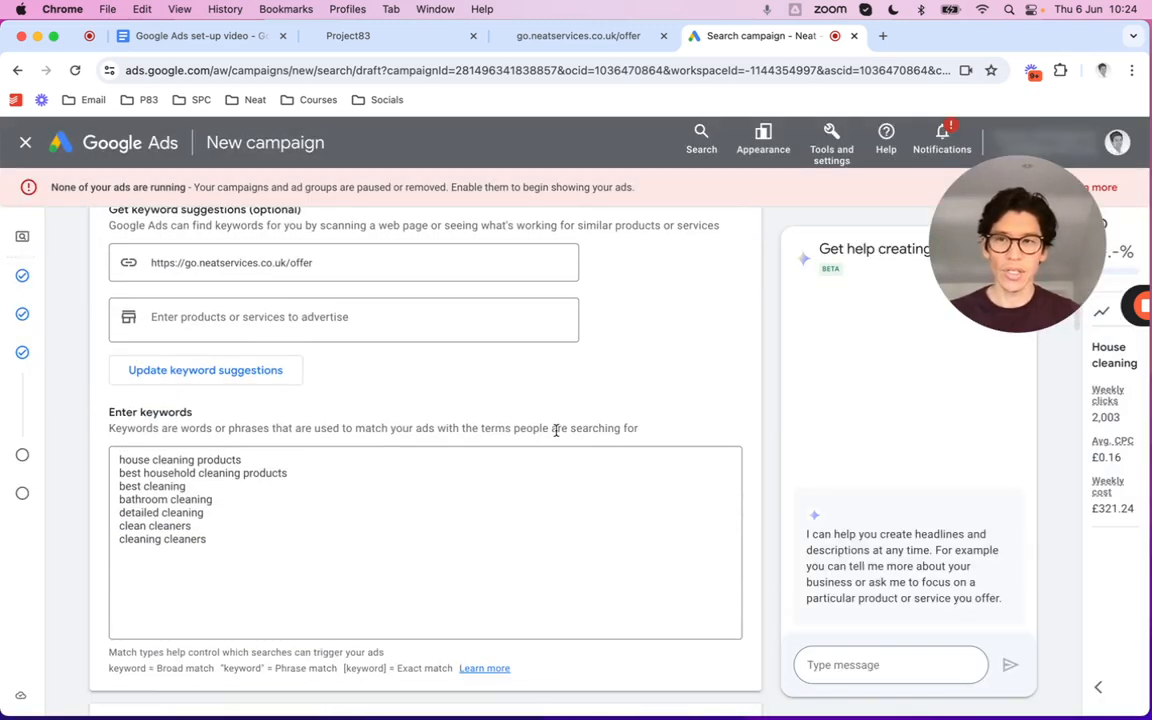
pyautogui.scroll(2, 557, 436)
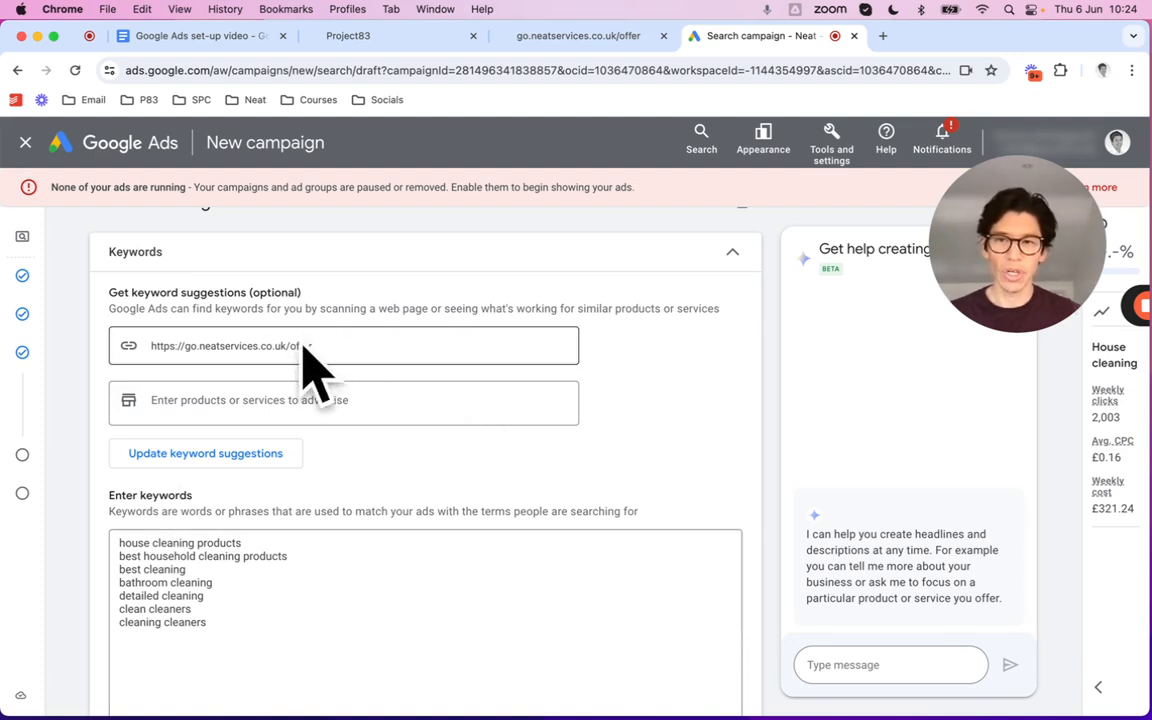
pyautogui.scroll(-1, 168, 555)
pyautogui.moveTo(240, 623); pyautogui.dragTo(82, 529)
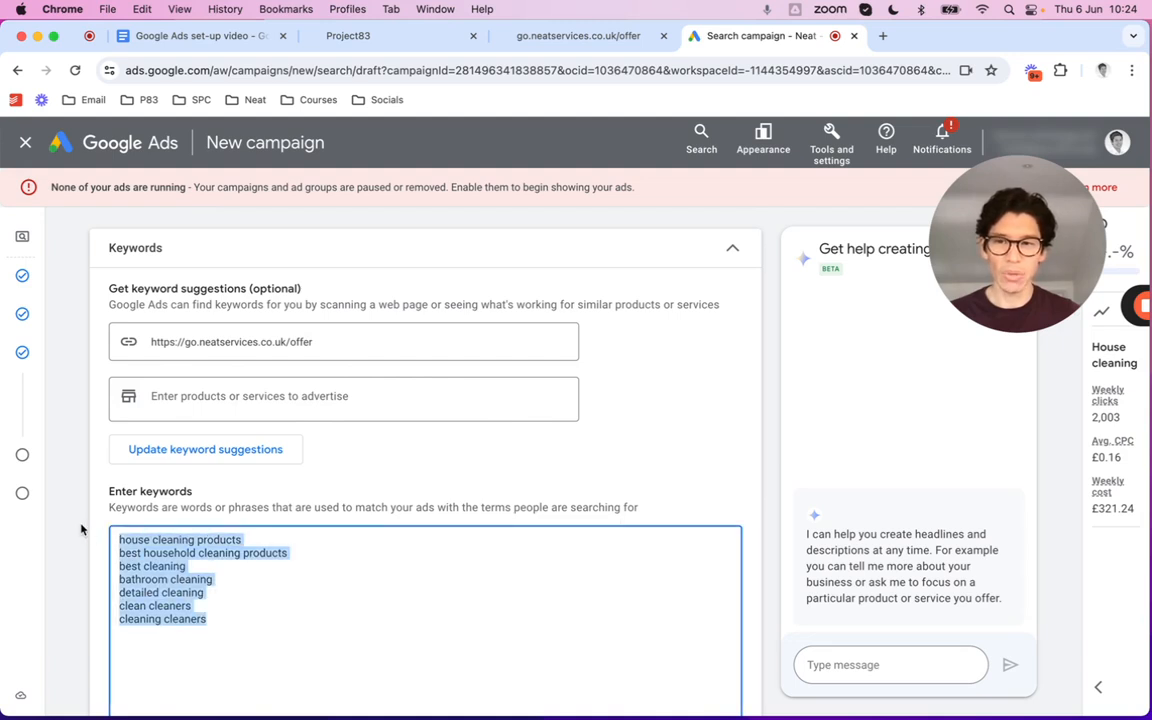
pyautogui.press('BackSpace')
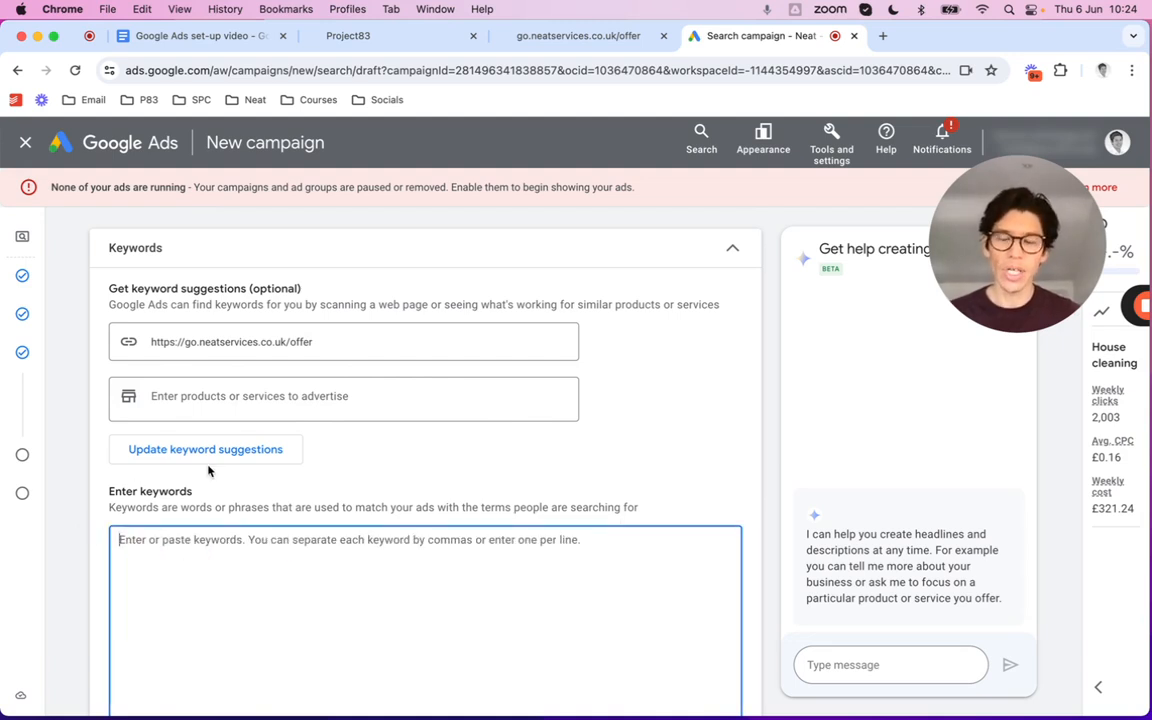
pyautogui.scroll(-2, 520, 458)
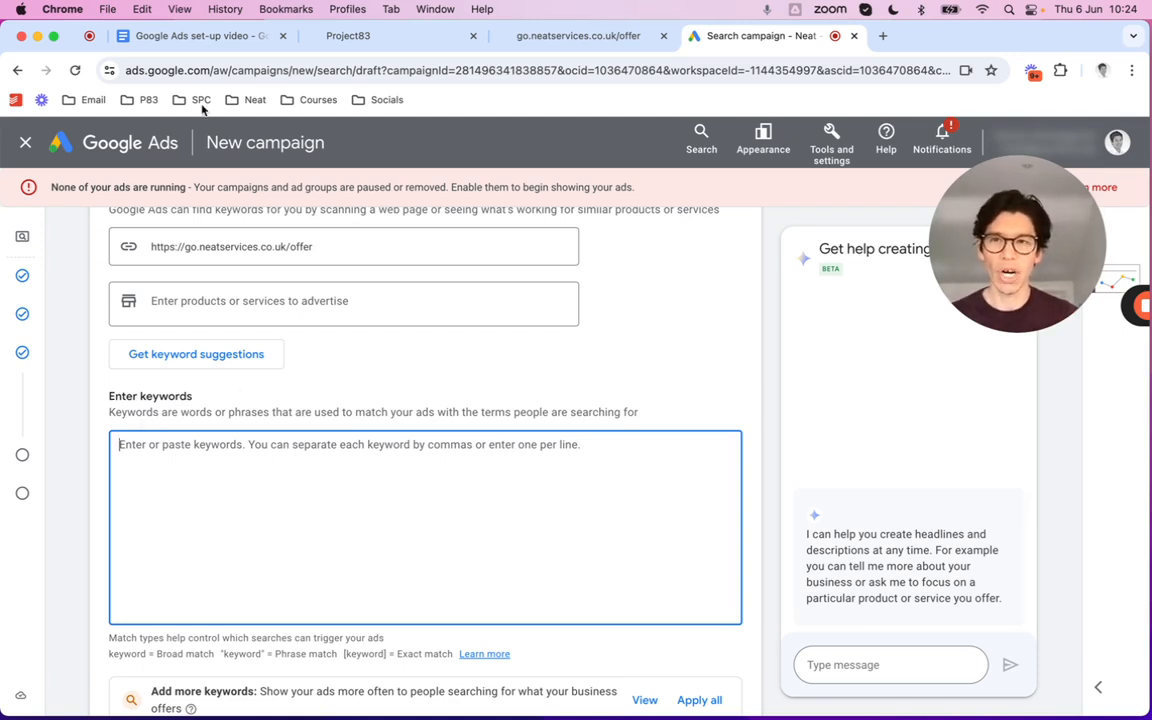
pyautogui.click(206, 38)
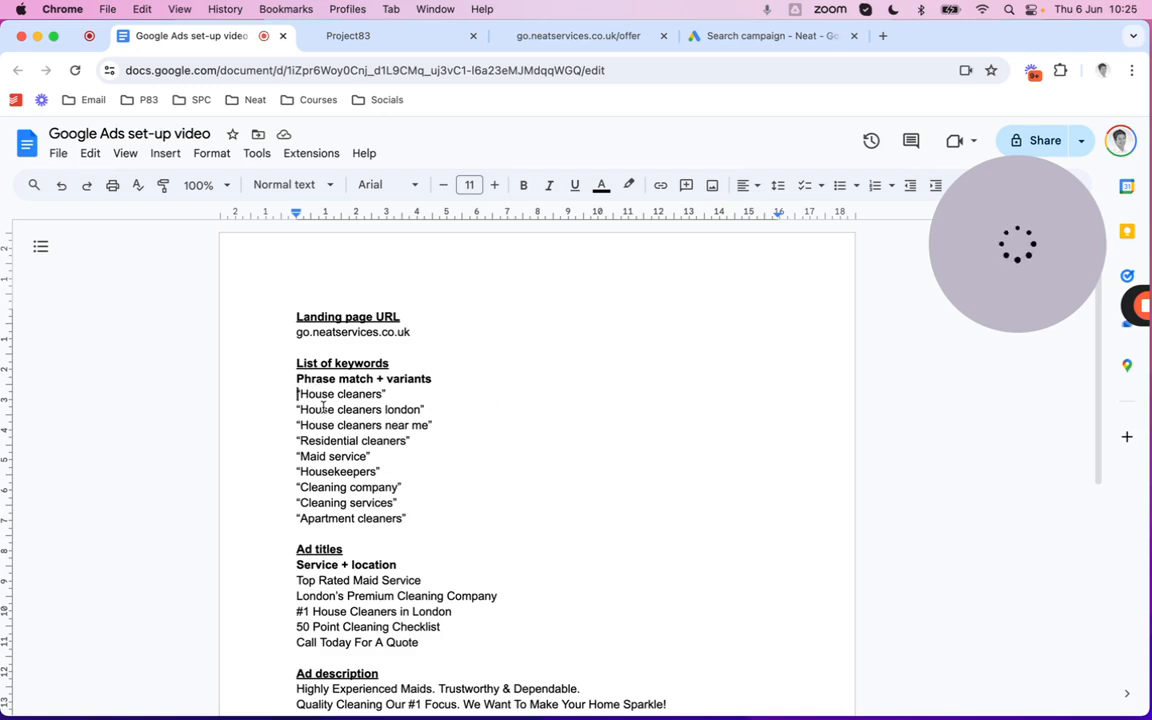
# Copy the nine quoted keyword lines, 'House cleaners' to 'Apartment cleaners', from the doc
pyautogui.moveTo(297, 394); pyautogui.dragTo(419, 512)
pyautogui.press('super+c')
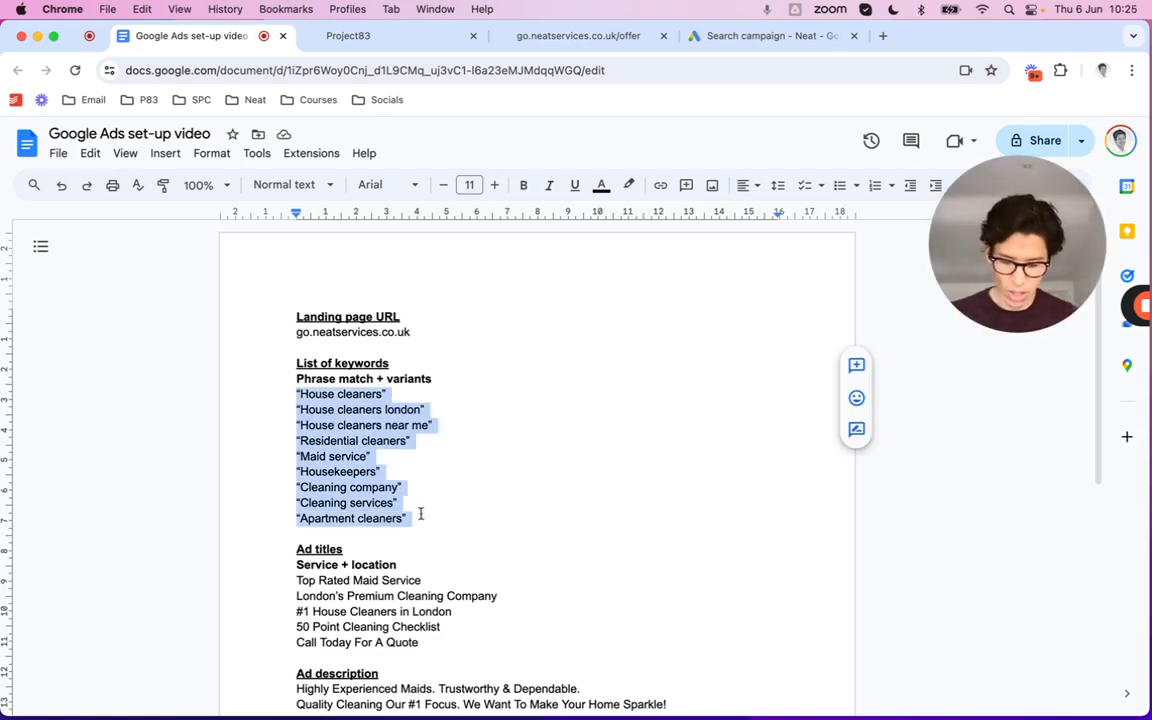
pyautogui.click(728, 36)
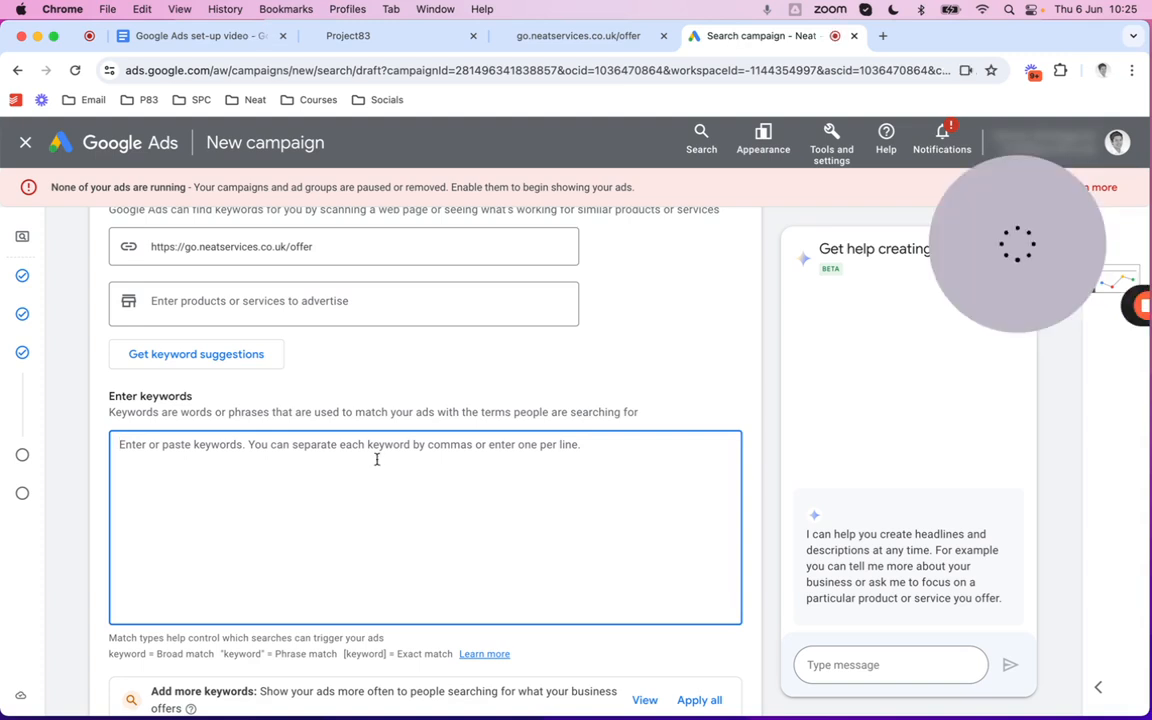
# Paste the nine phrase-match keywords and check the last line, 'Apartment cleaners'
pyautogui.press('super+v')
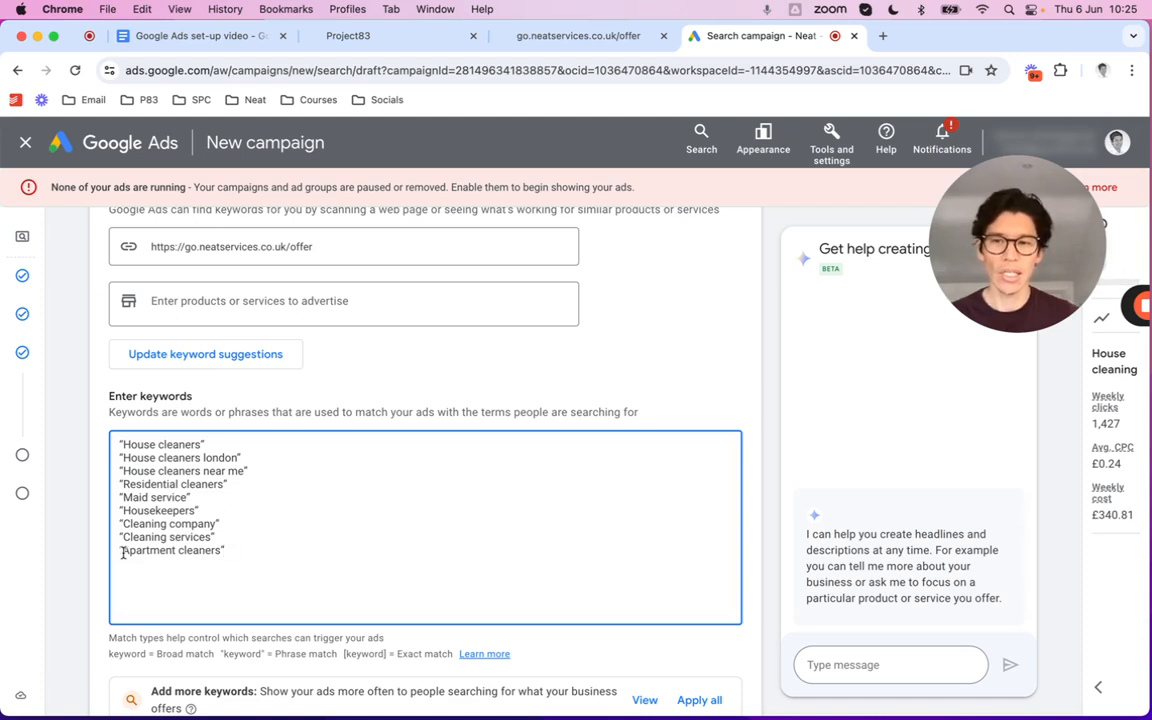
pyautogui.moveTo(122, 551); pyautogui.dragTo(218, 551)
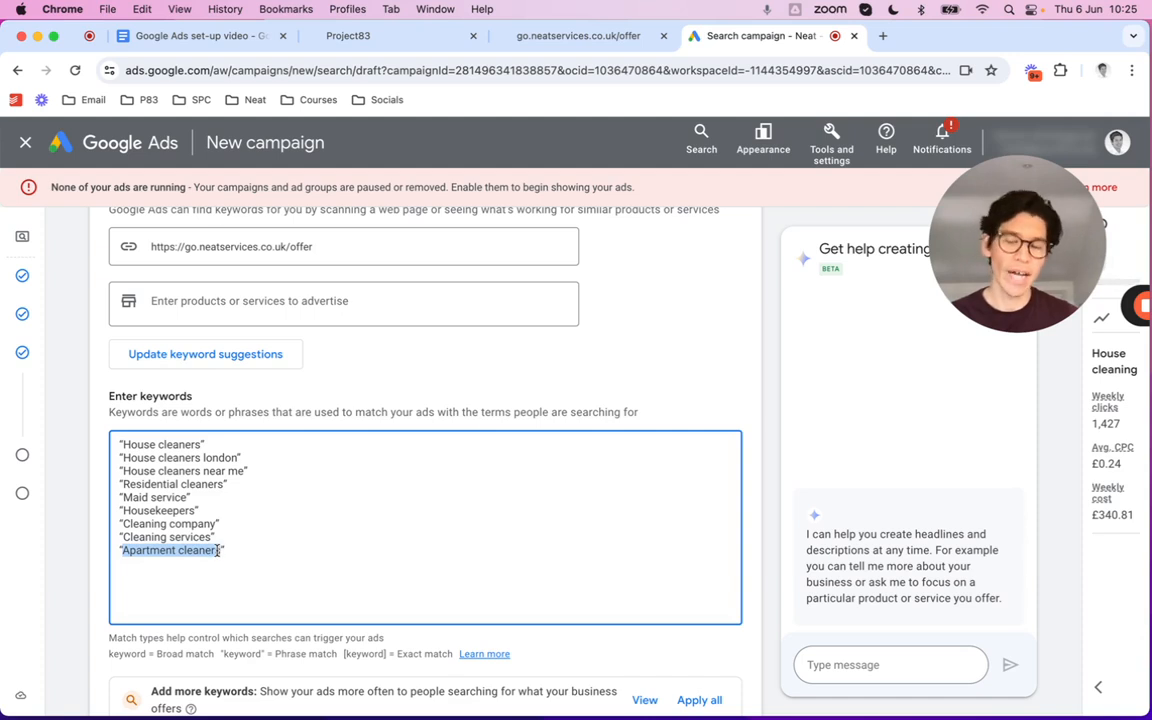
pyautogui.click(297, 545)
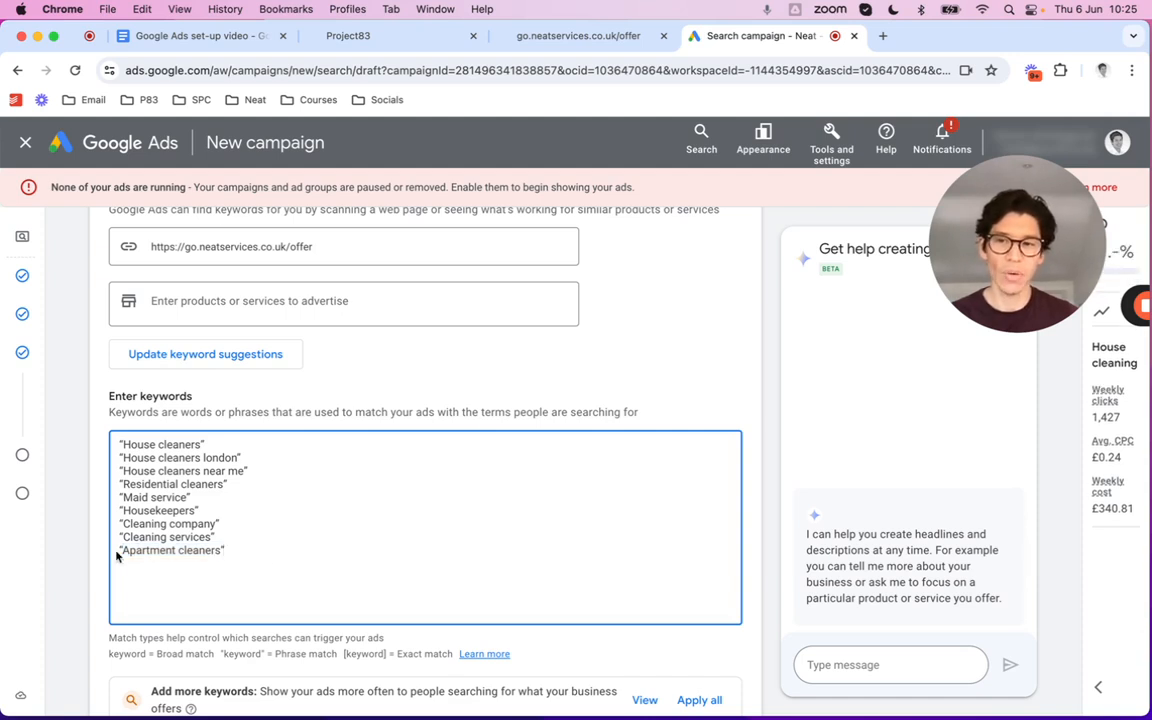
pyautogui.moveTo(119, 556); pyautogui.dragTo(253, 548)
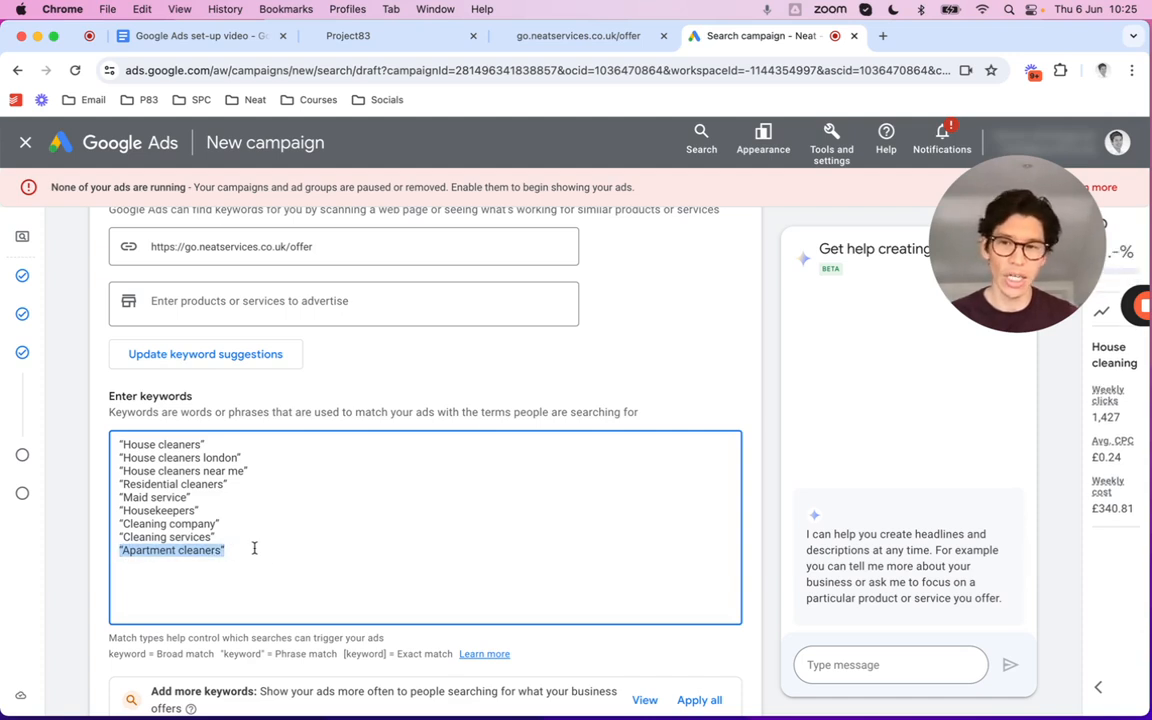
pyautogui.click(254, 548)
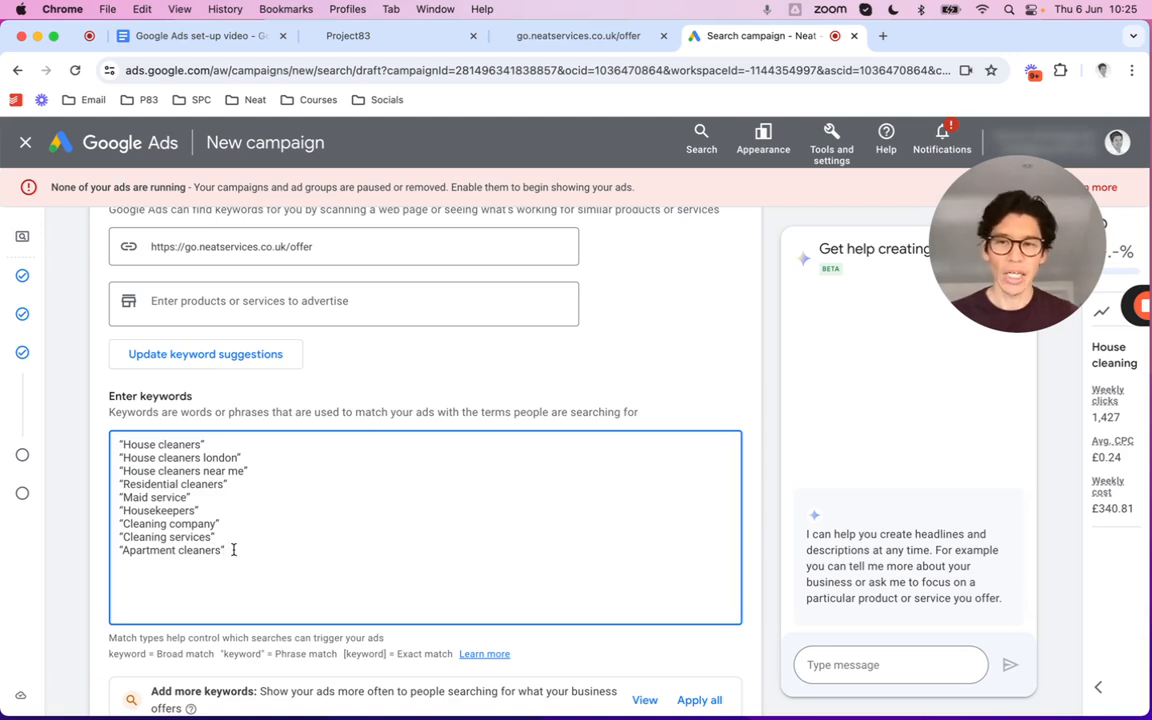
pyautogui.moveTo(222, 551); pyautogui.dragTo(104, 555)
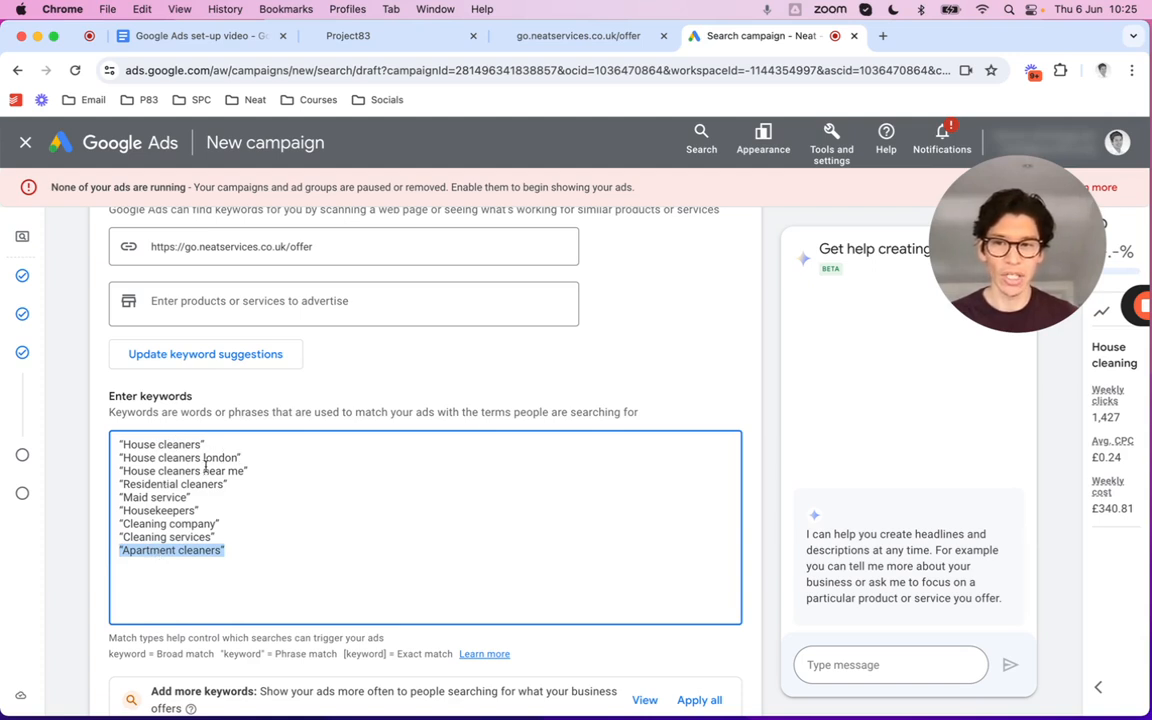
pyautogui.click(291, 488)
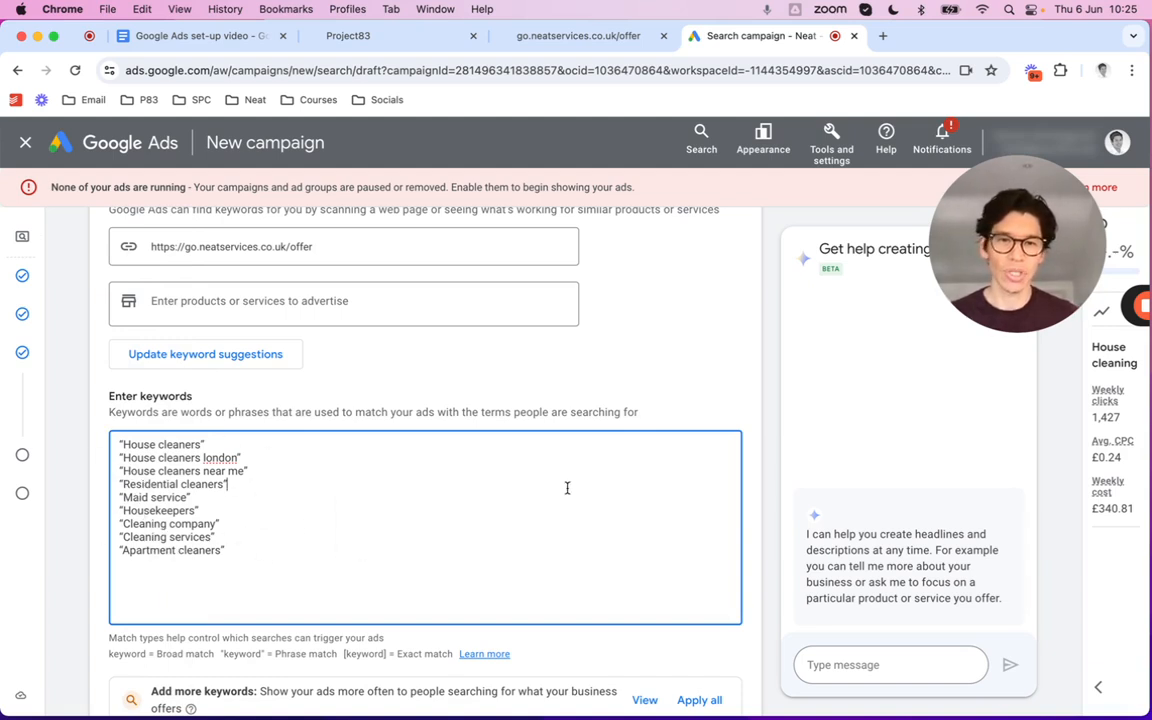
pyautogui.scroll(-3, 694, 445)
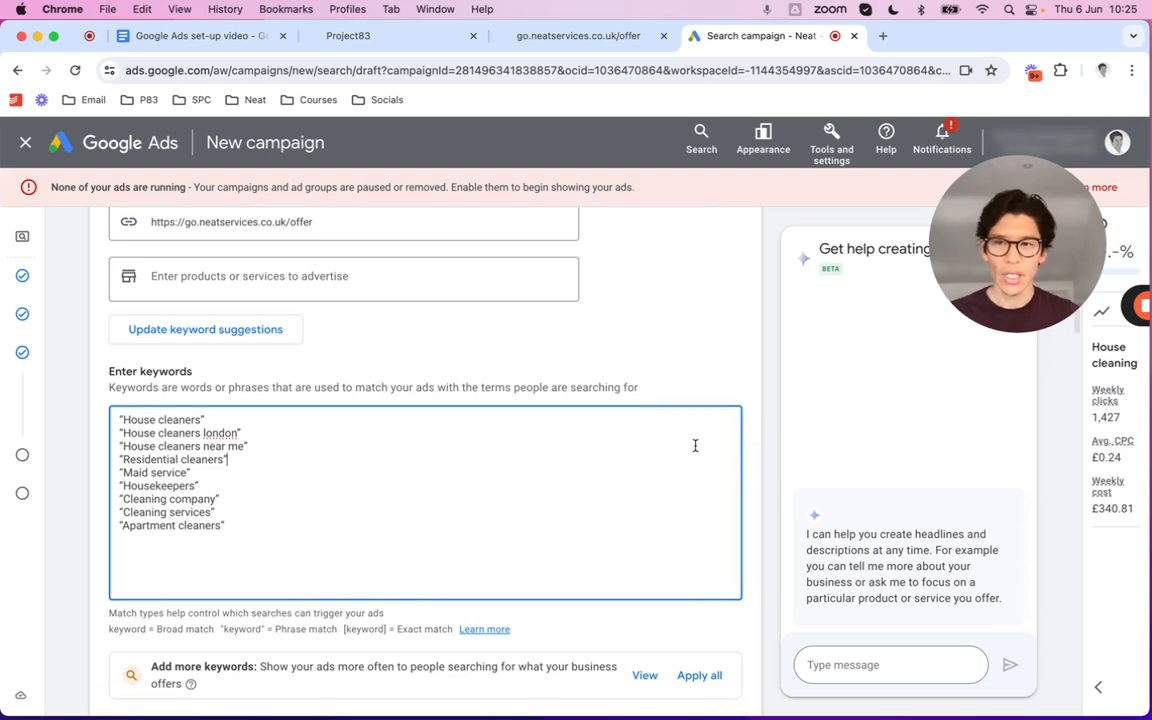
pyautogui.scroll(-5, 696, 451)
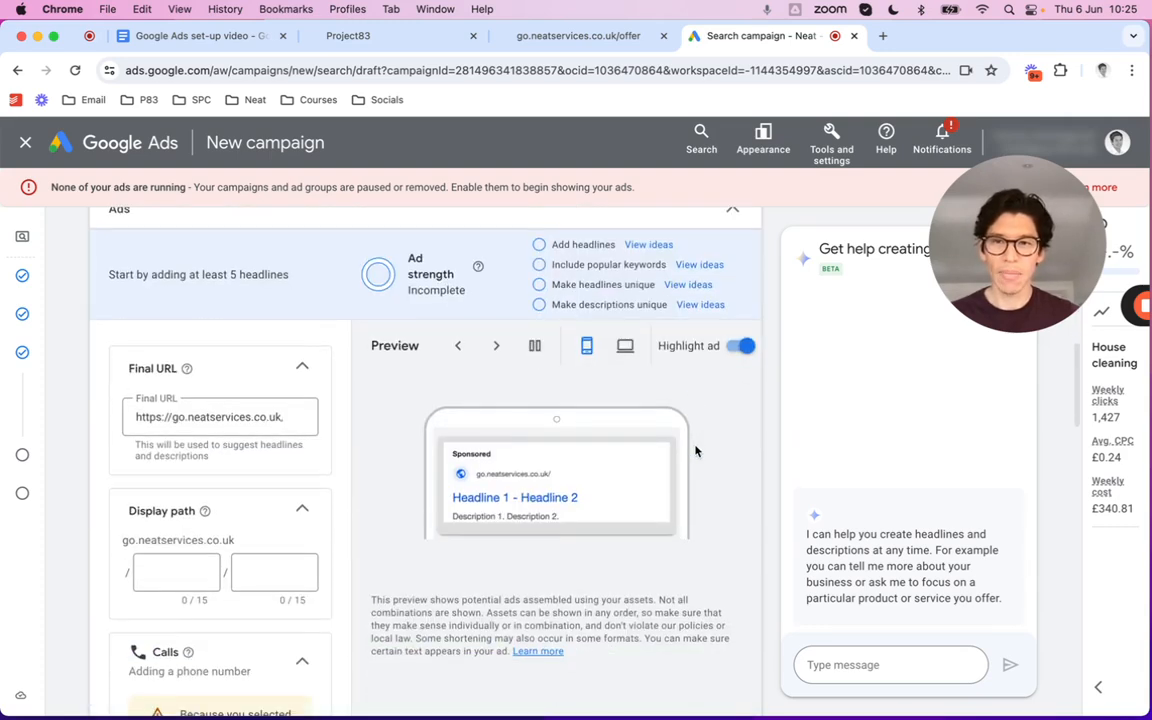
pyautogui.scroll(1, 693, 472)
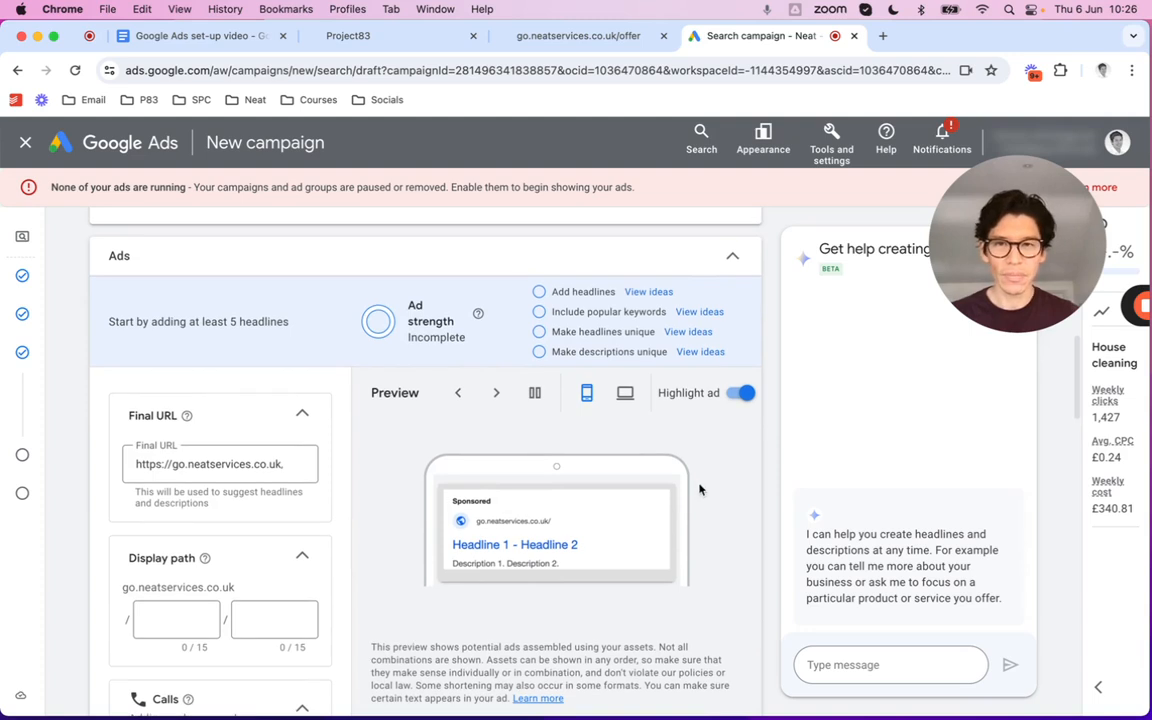
pyautogui.scroll(-1, 710, 504)
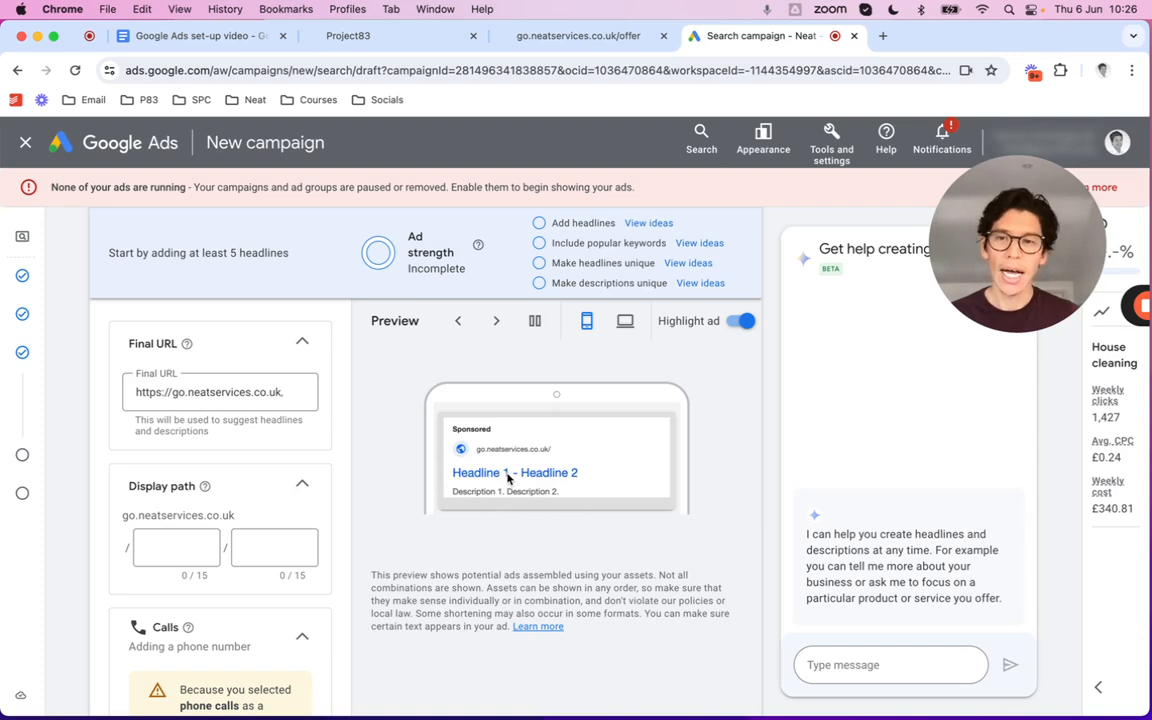
pyautogui.scroll(-5, 263, 512)
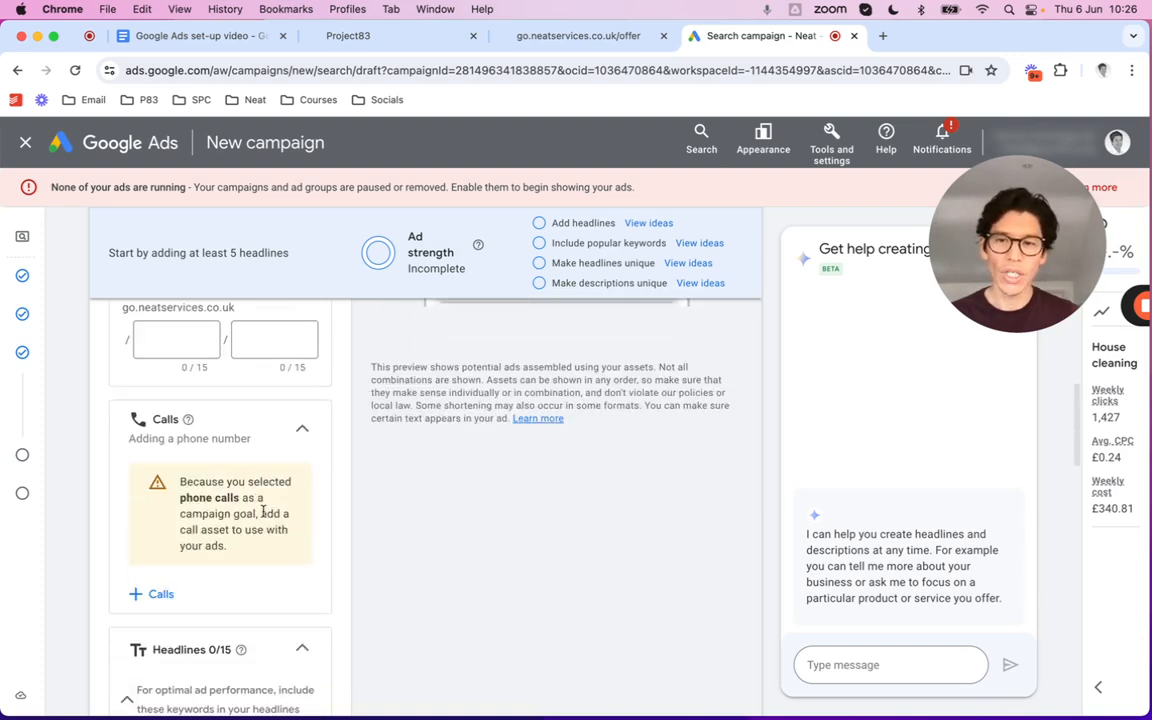
pyautogui.scroll(-5, 263, 512)
pyautogui.scroll(-6, 263, 516)
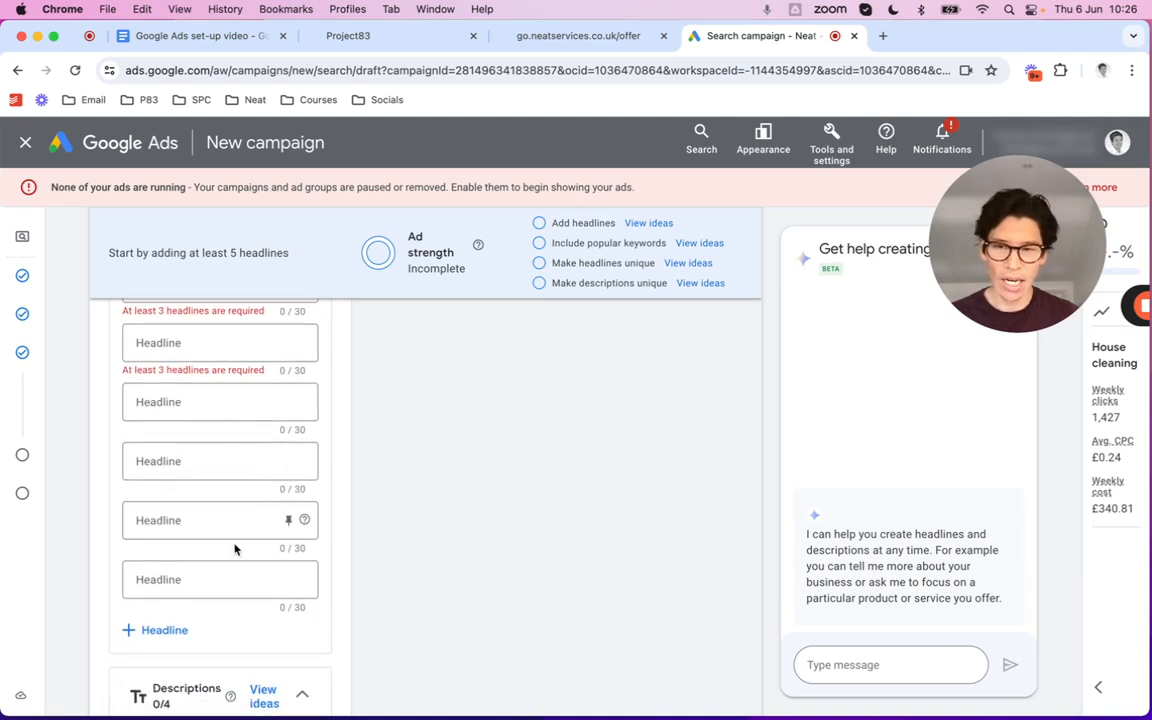
pyautogui.scroll(-4, 237, 546)
pyautogui.scroll(2, 235, 548)
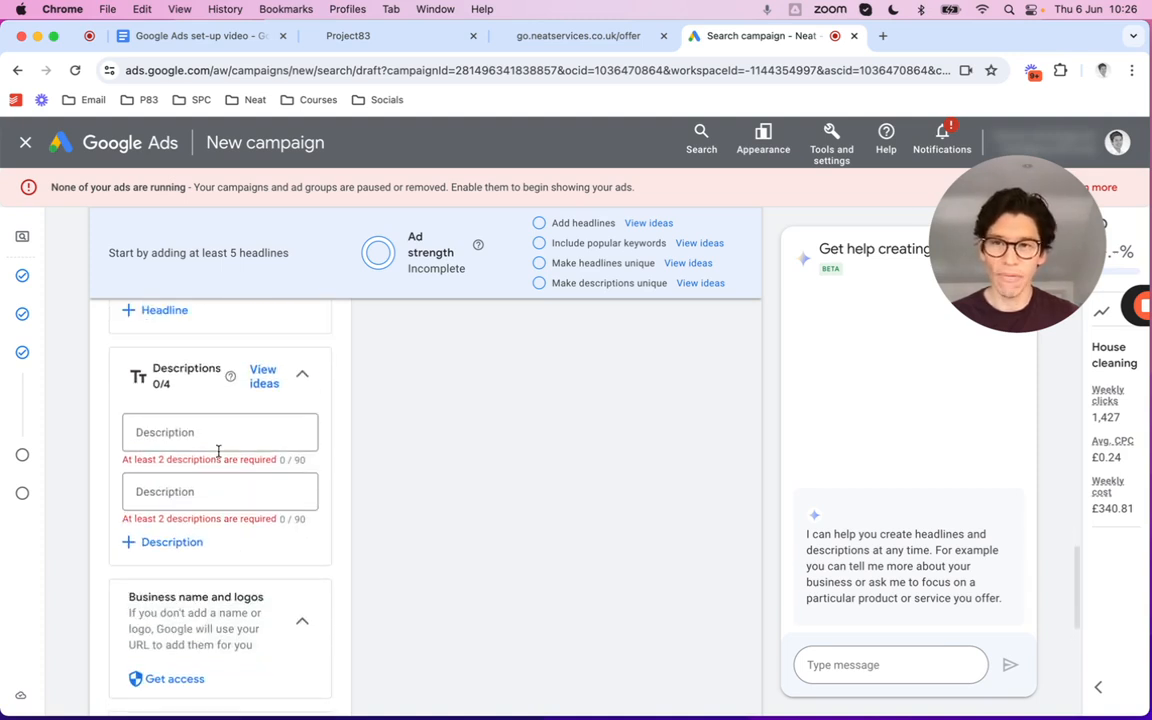
pyautogui.scroll(8, 340, 512)
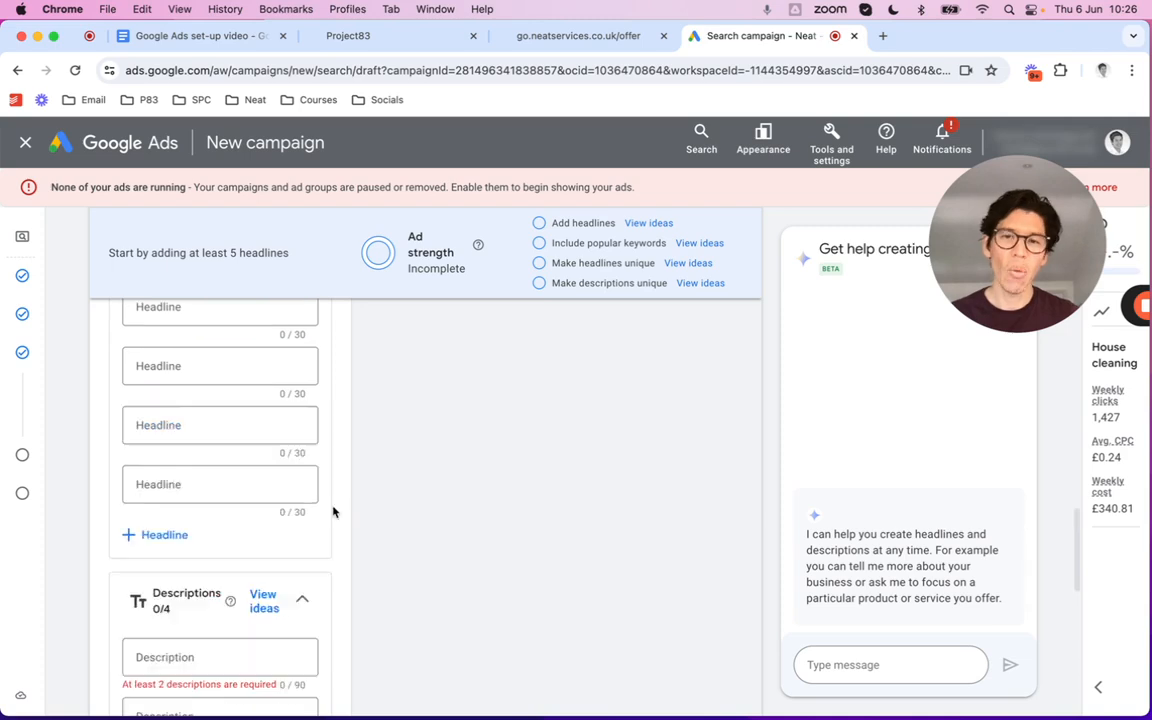
pyautogui.scroll(5, 333, 512)
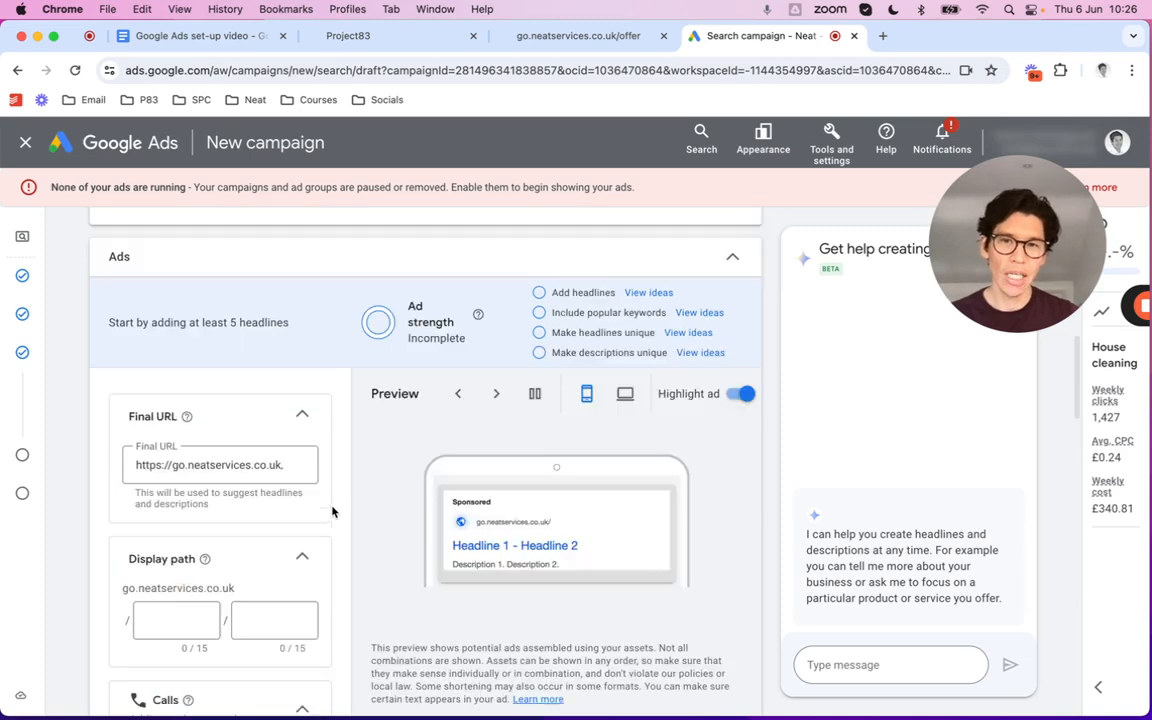
pyautogui.scroll(-2, 333, 512)
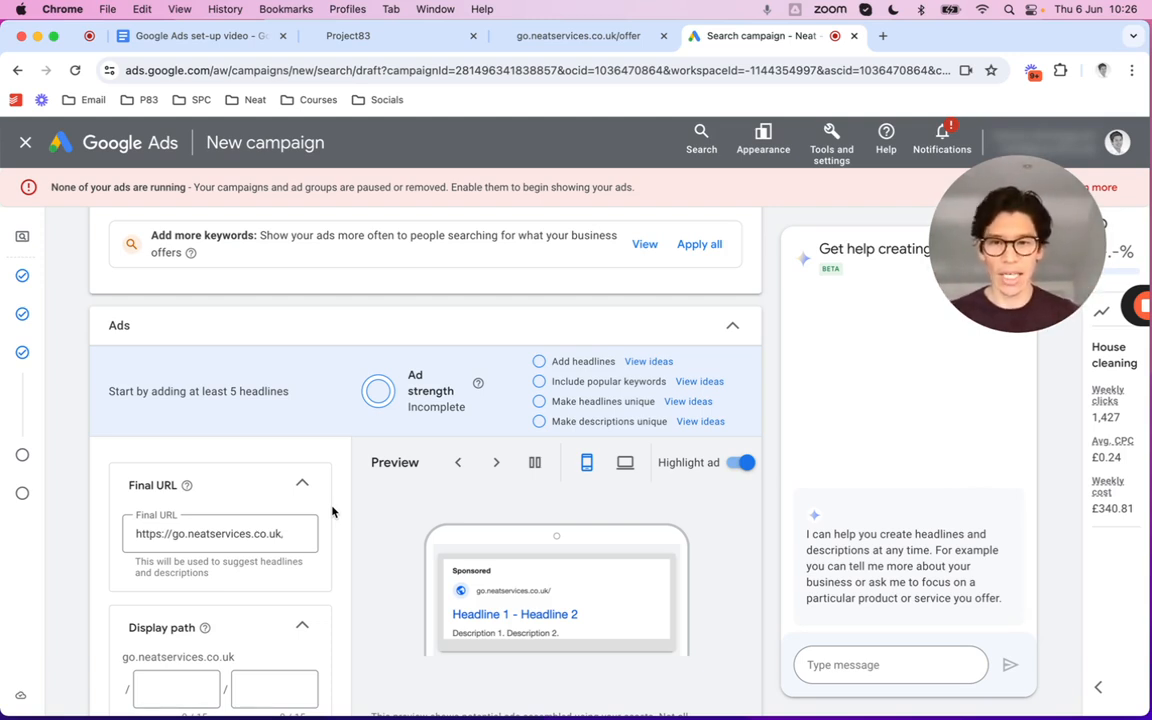
pyautogui.scroll(-2, 345, 524)
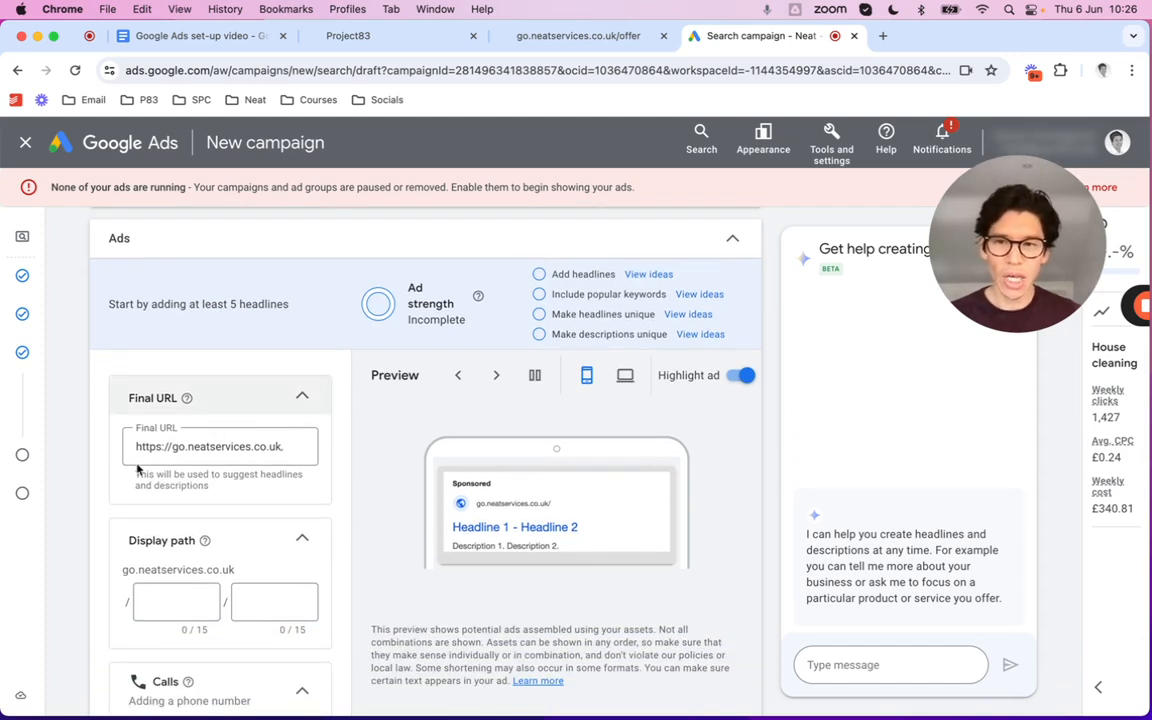
pyautogui.scroll(-1, 470, 445)
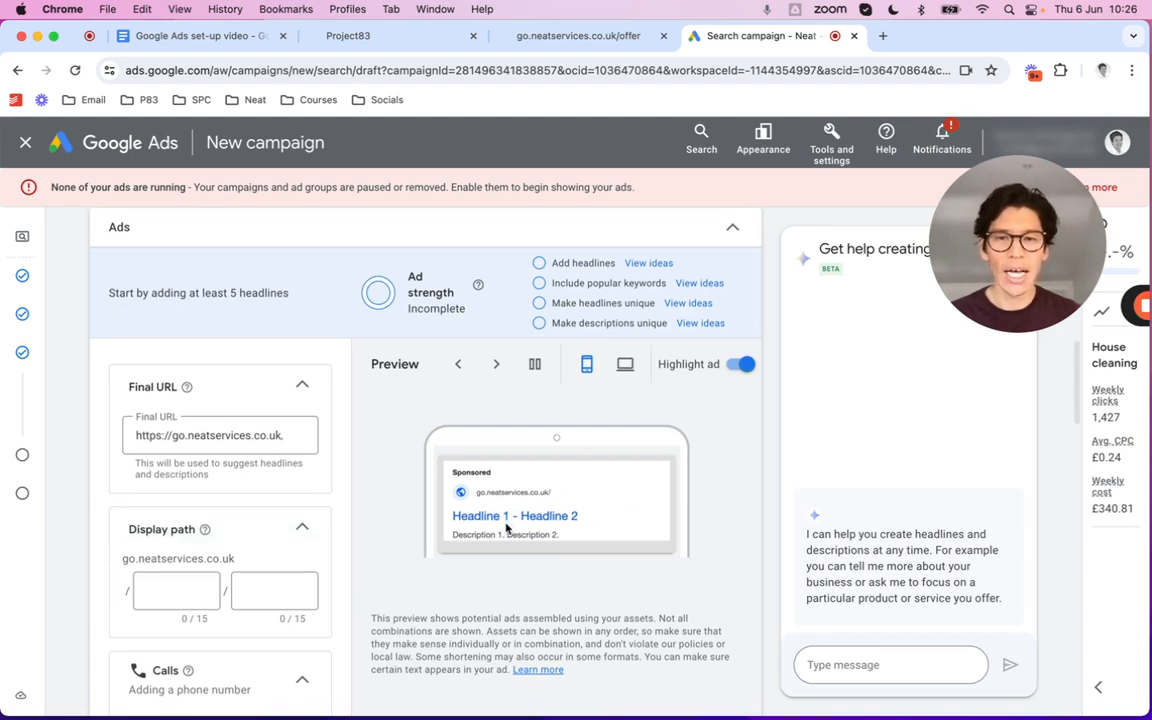
pyautogui.scroll(-1, 500, 490)
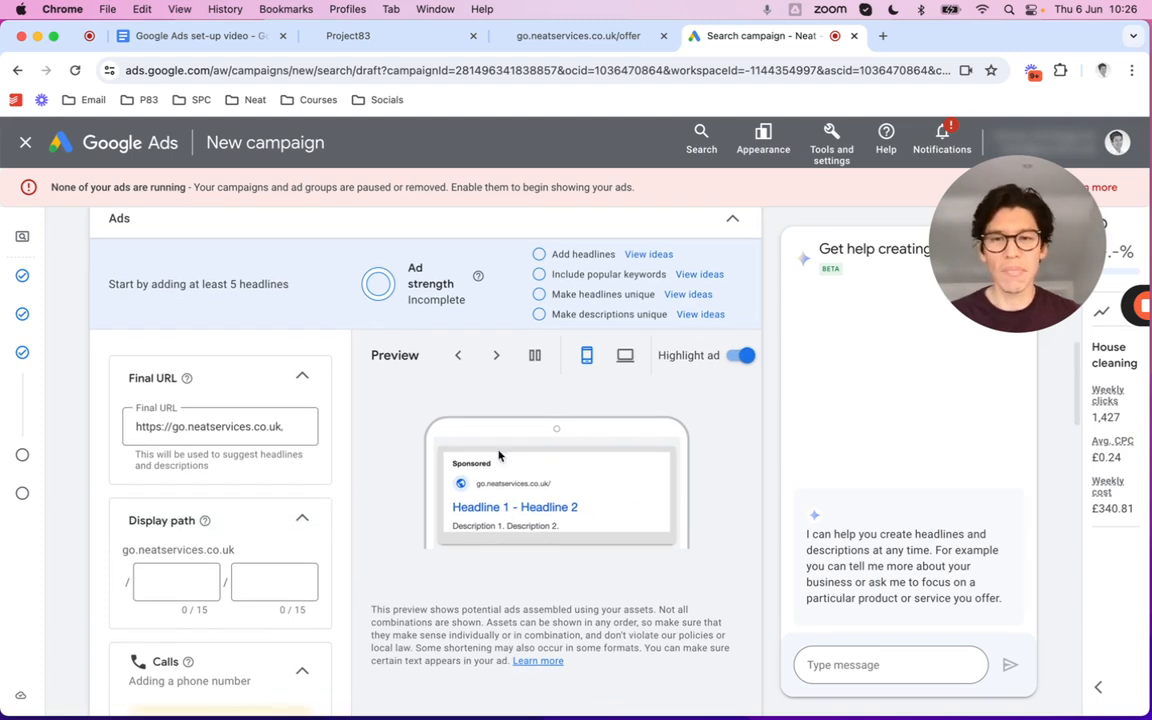
# Enter house_cleaning and london as the two display path parts and review the preview
pyautogui.click(168, 581)
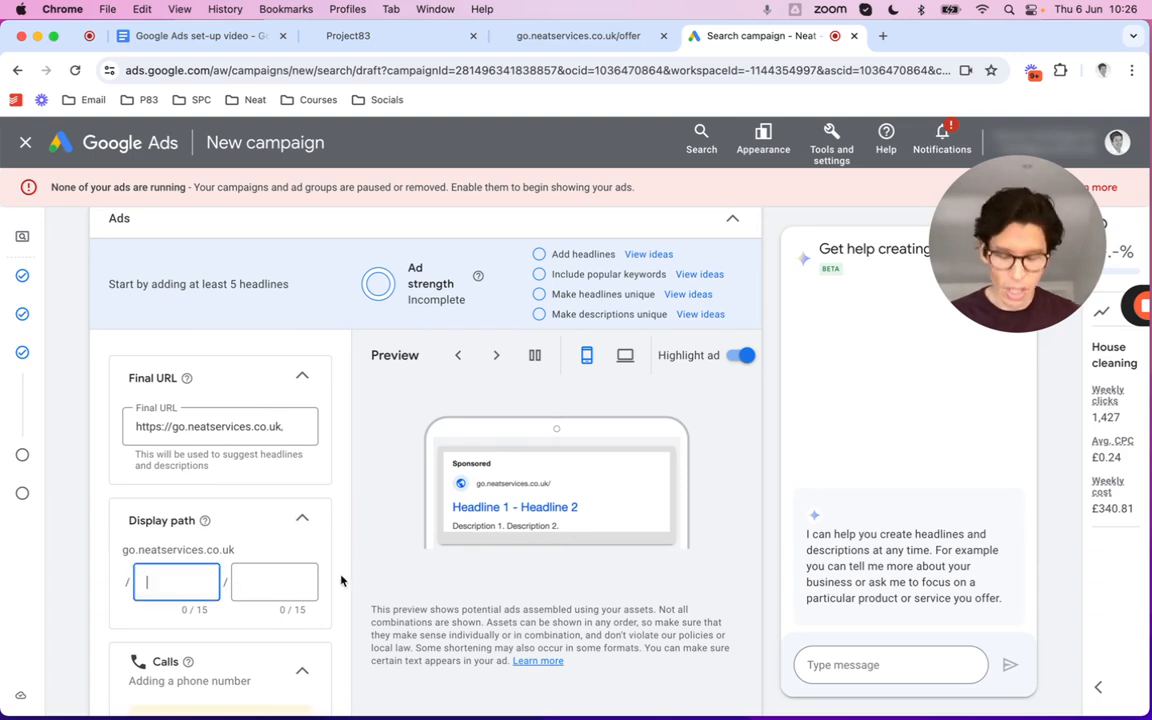
pyautogui.write('house_')
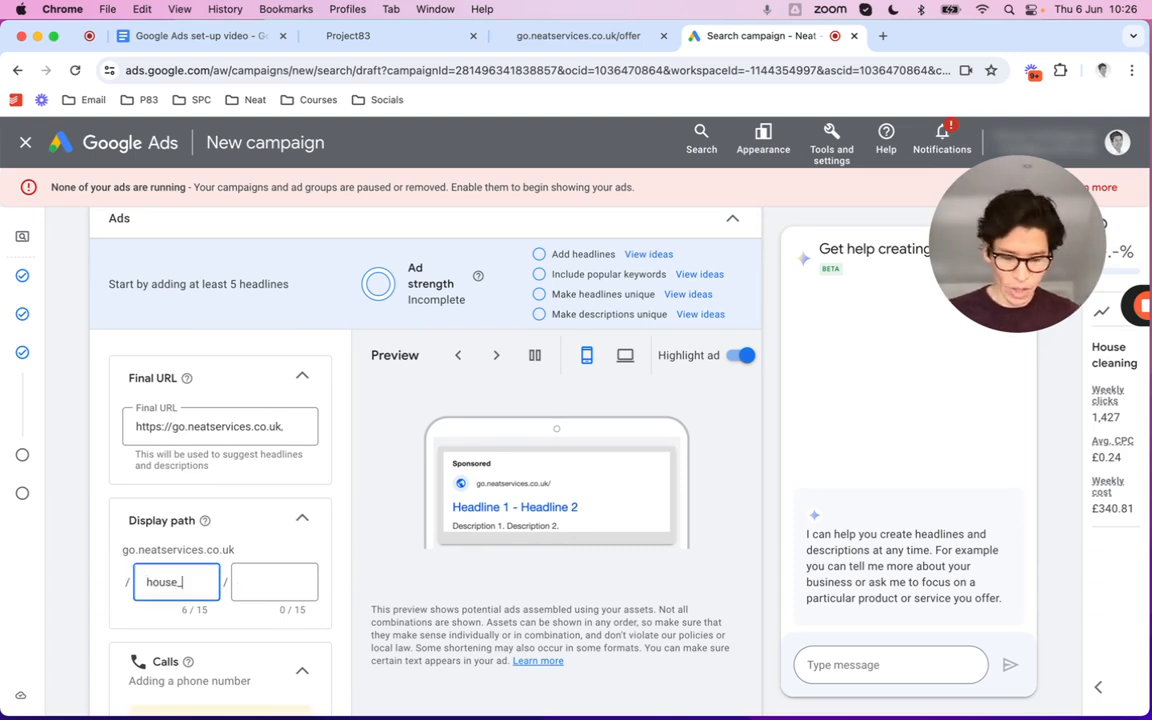
pyautogui.write('cleaning')
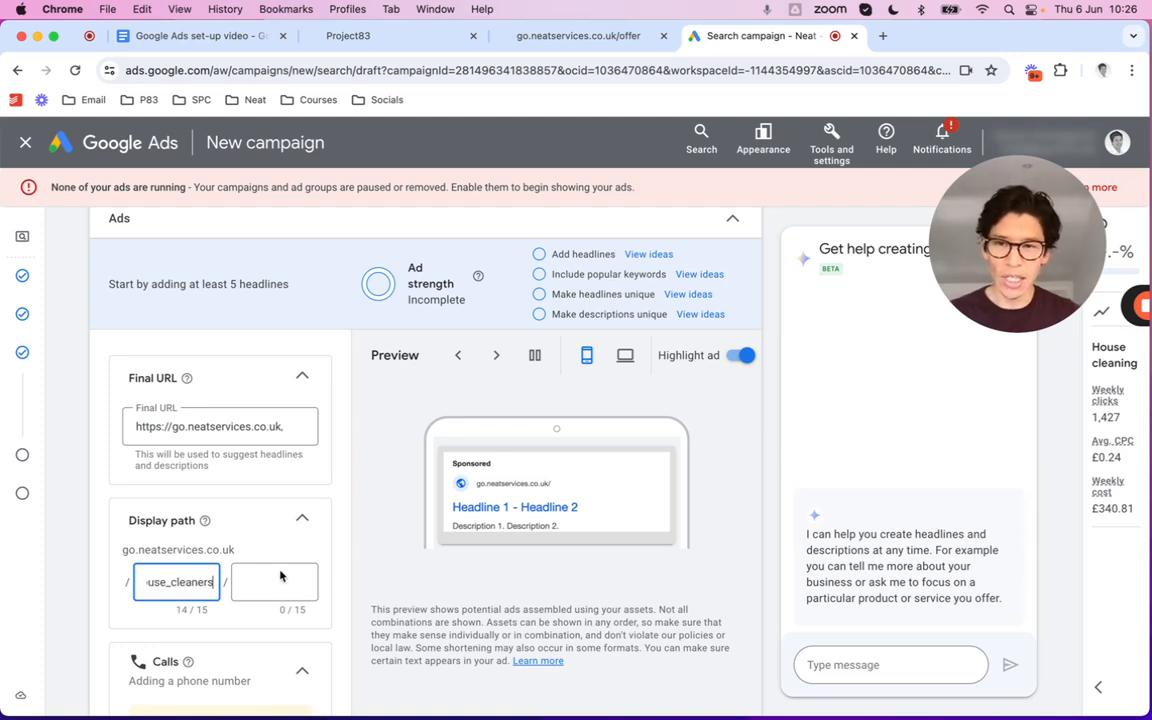
pyautogui.click(280, 576)
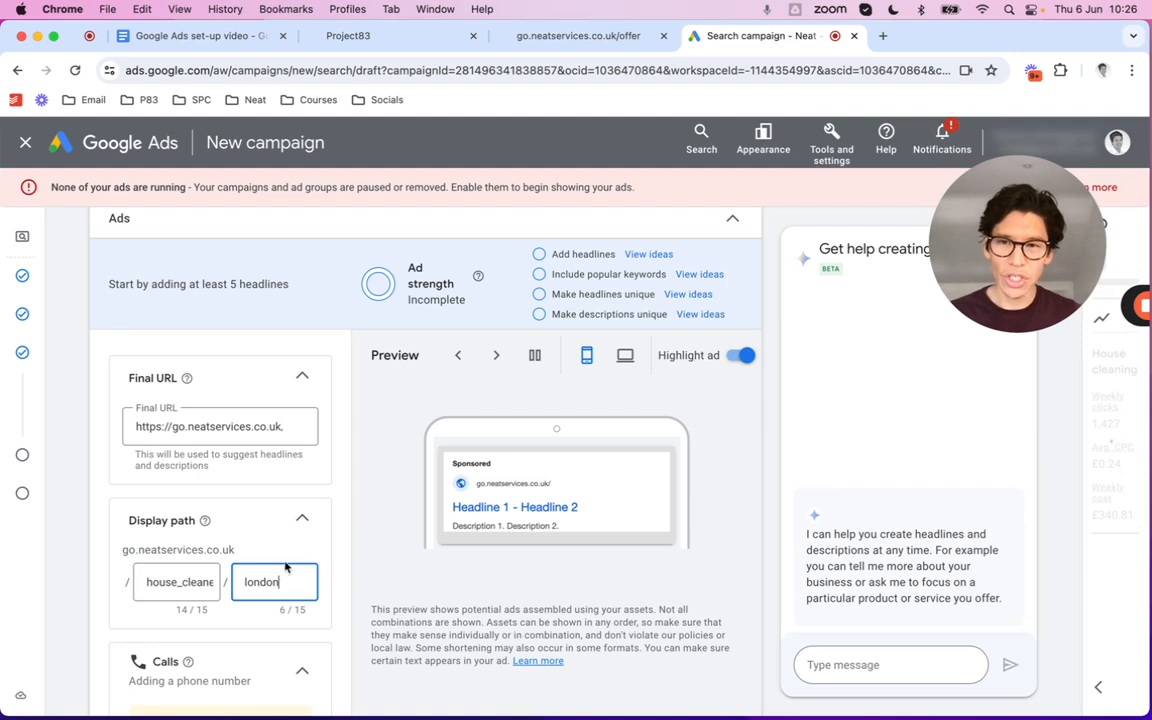
pyautogui.click(329, 535)
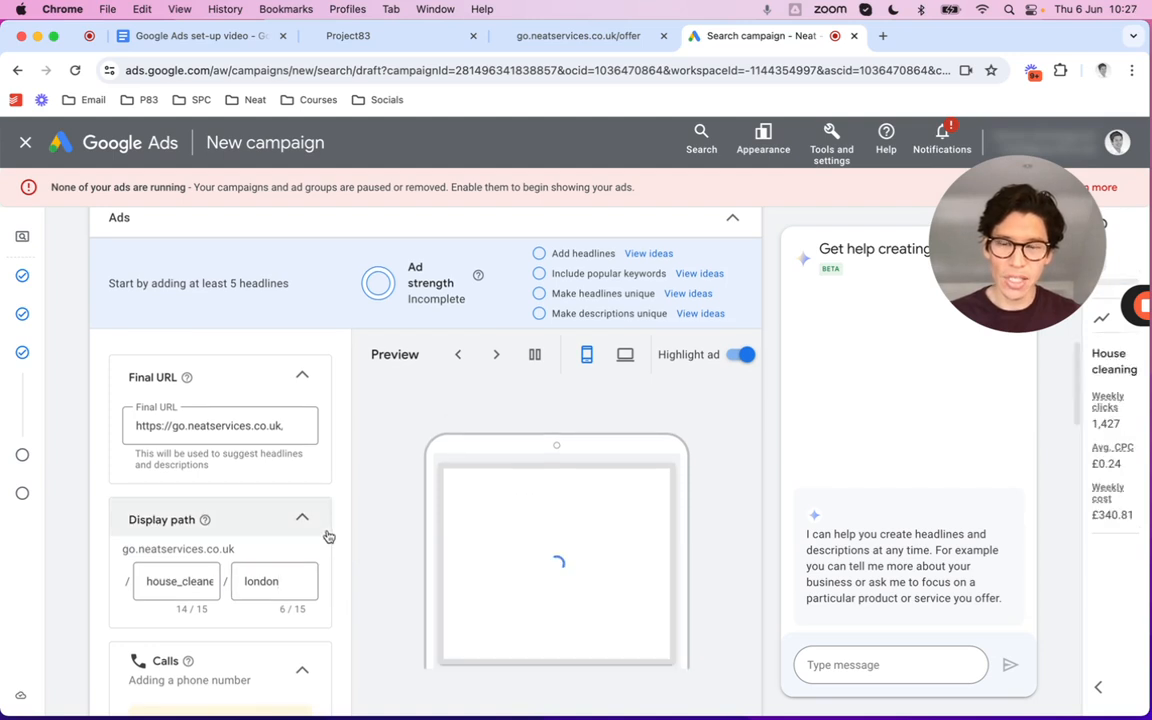
pyautogui.scroll(-1, 388, 472)
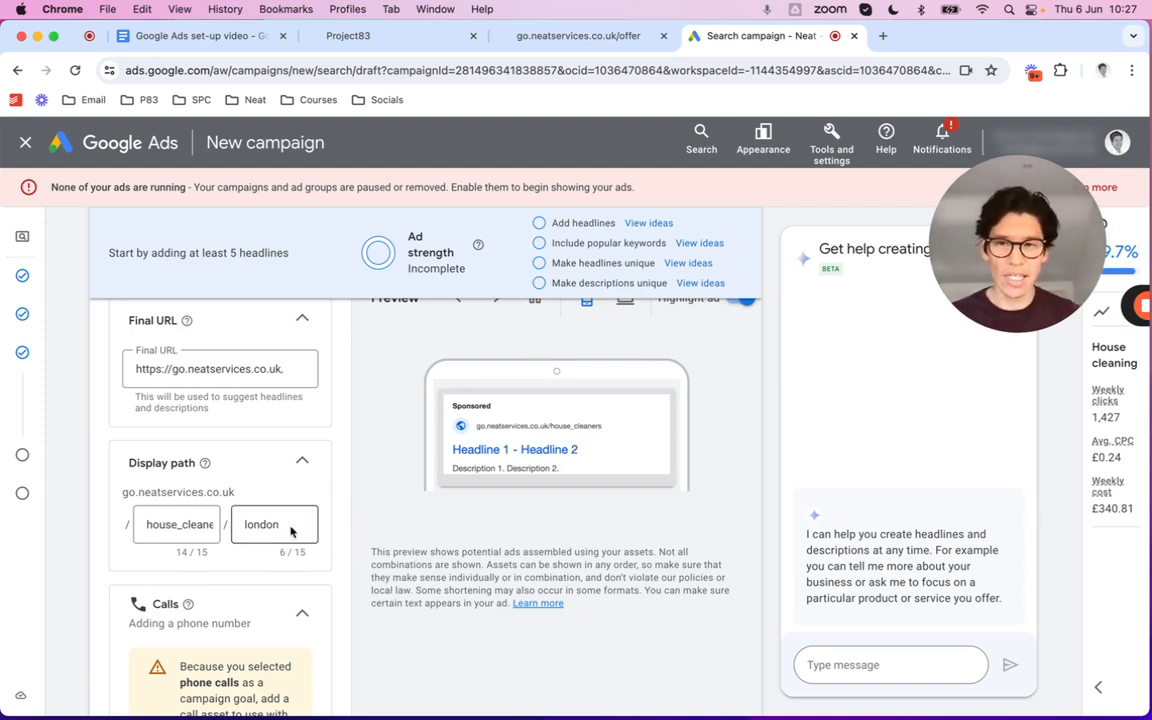
pyautogui.scroll(-2, 328, 535)
pyautogui.scroll(-2, 328, 535)
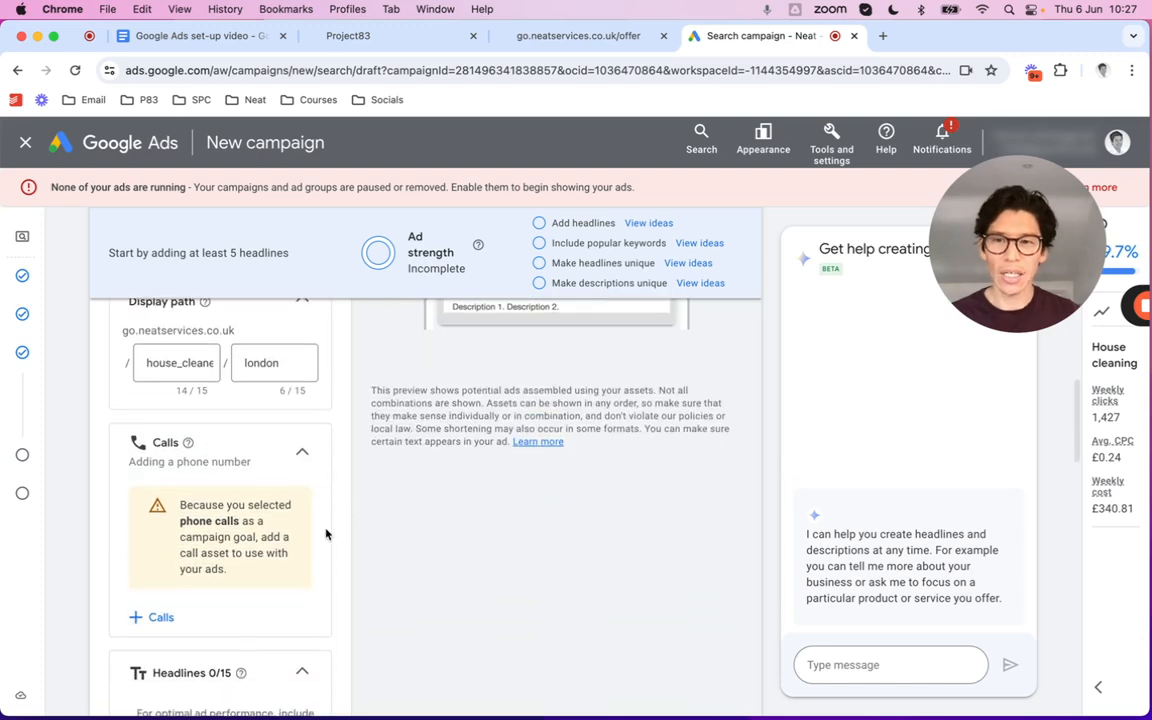
pyautogui.scroll(2, 323, 532)
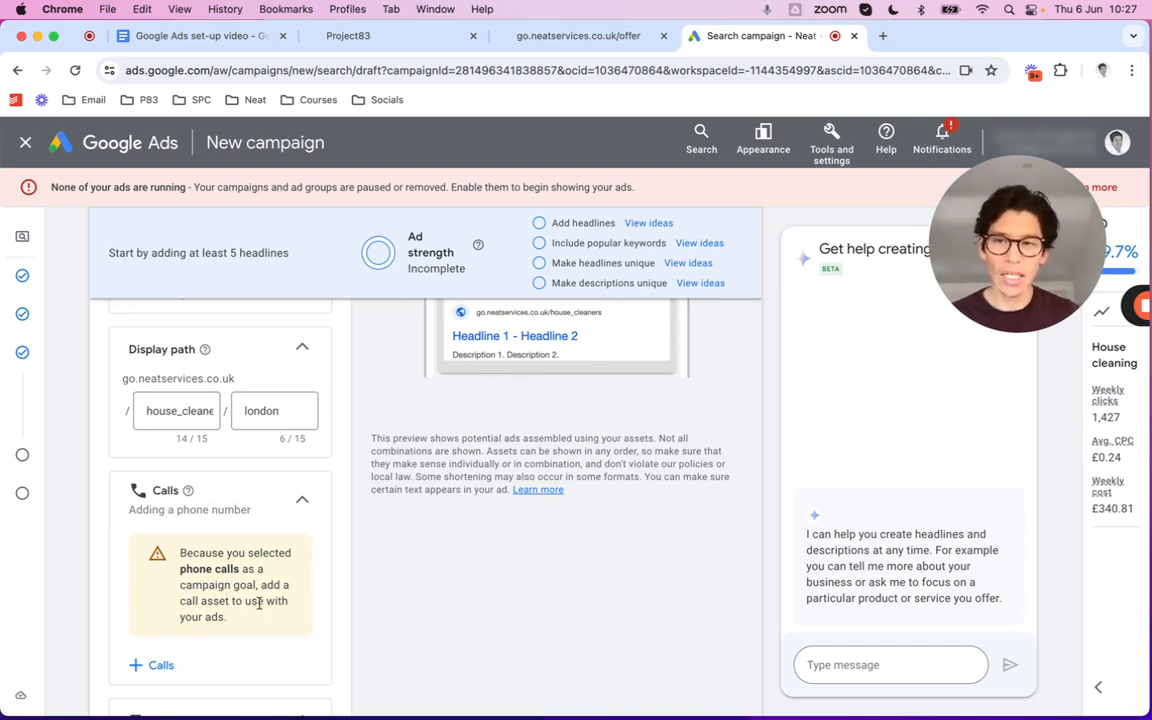
# Attach the existing London call number as a campaign call asset
pyautogui.click(156, 665)
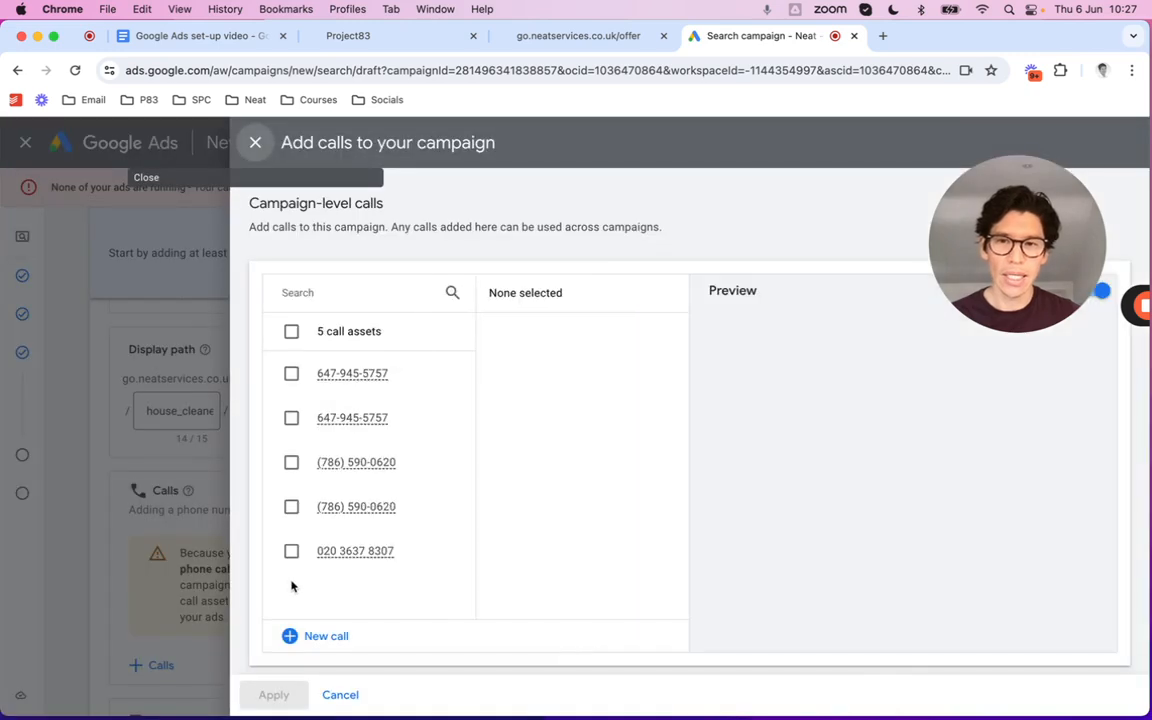
pyautogui.click(291, 552)
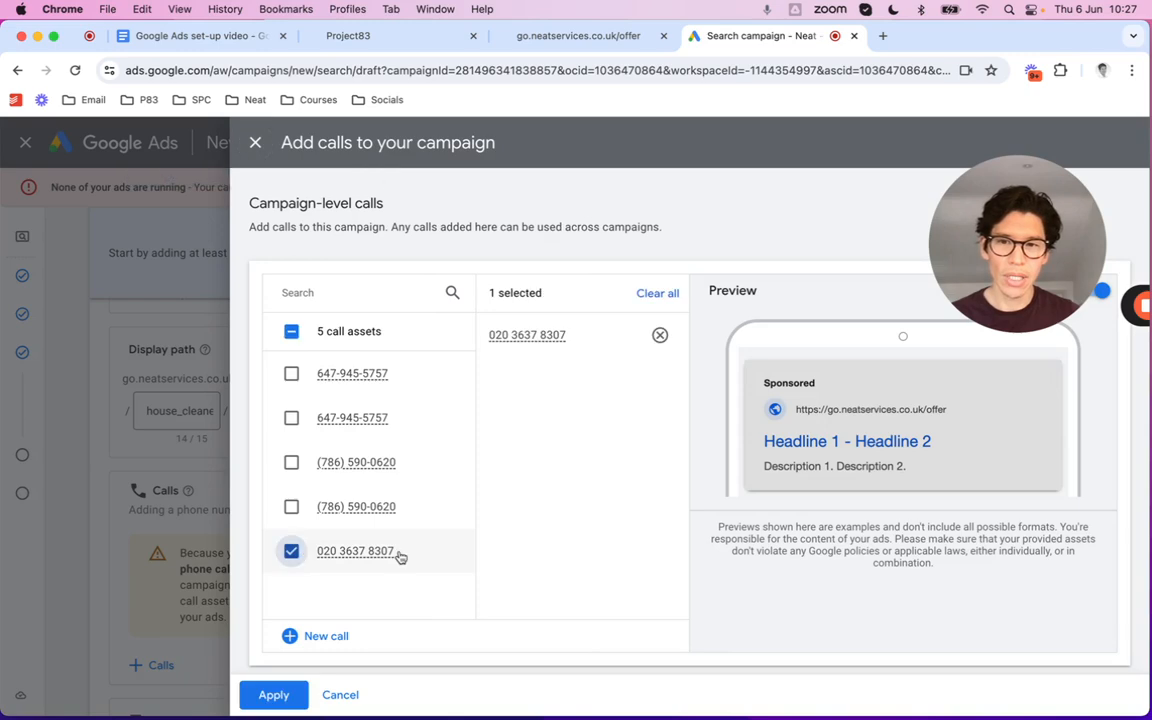
pyautogui.click(273, 694)
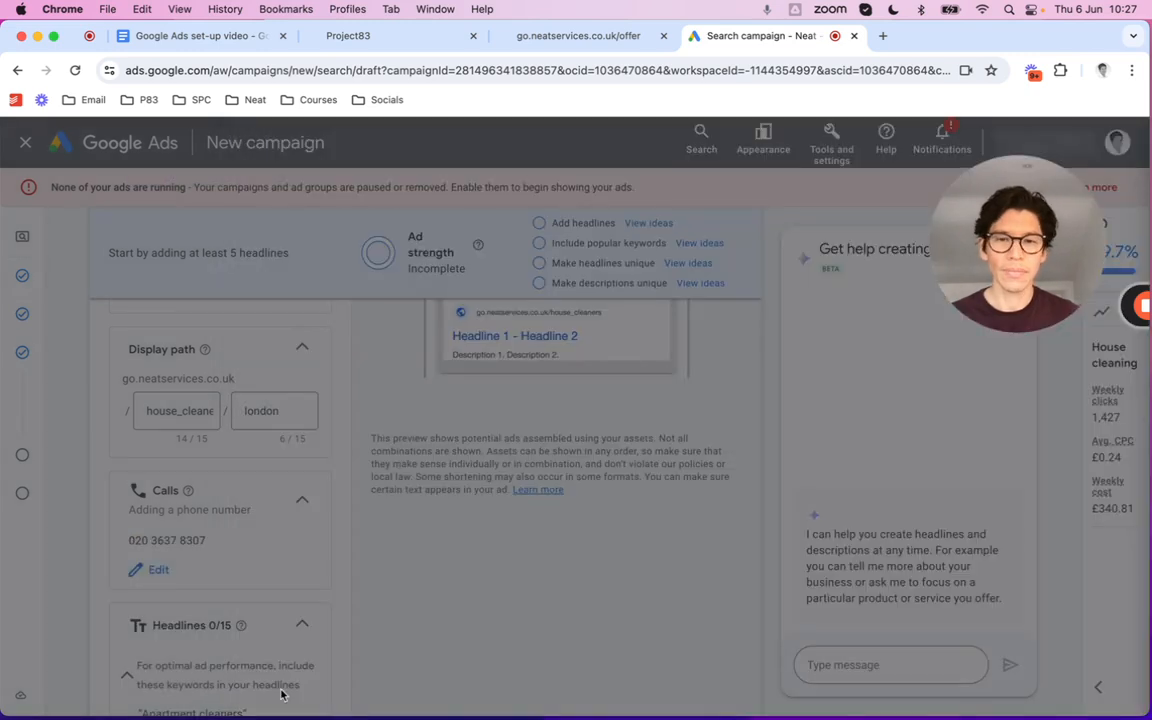
pyautogui.scroll(2, 500, 510)
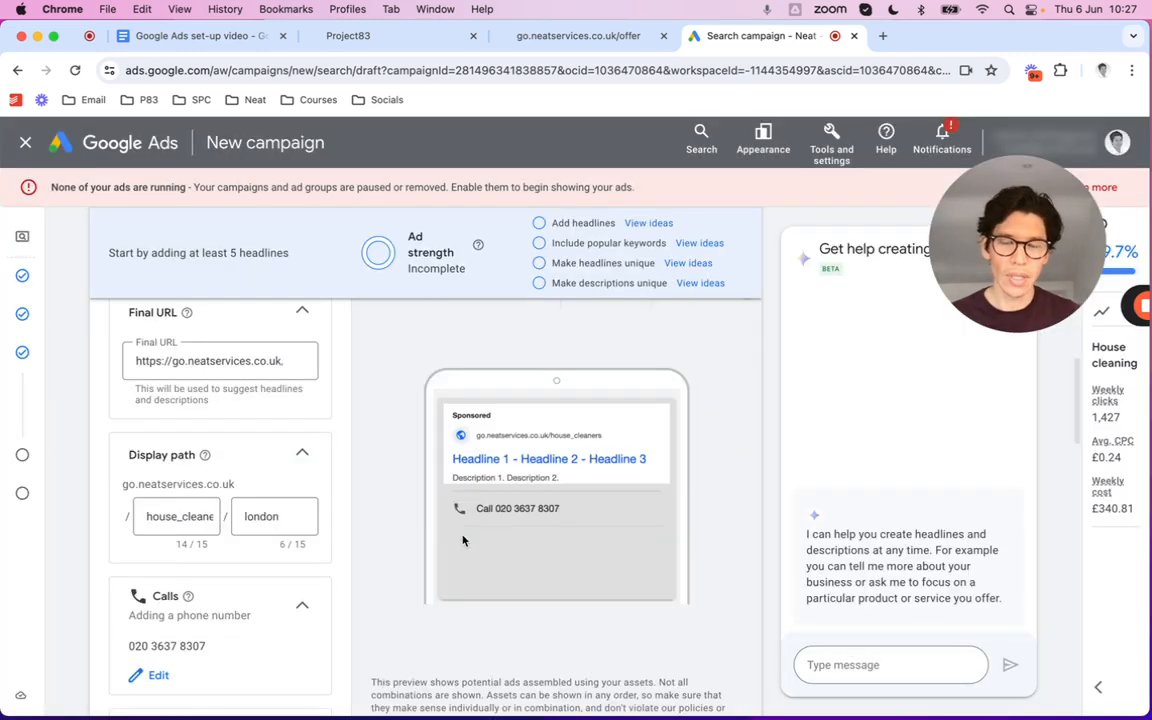
pyautogui.scroll(-5, 424, 543)
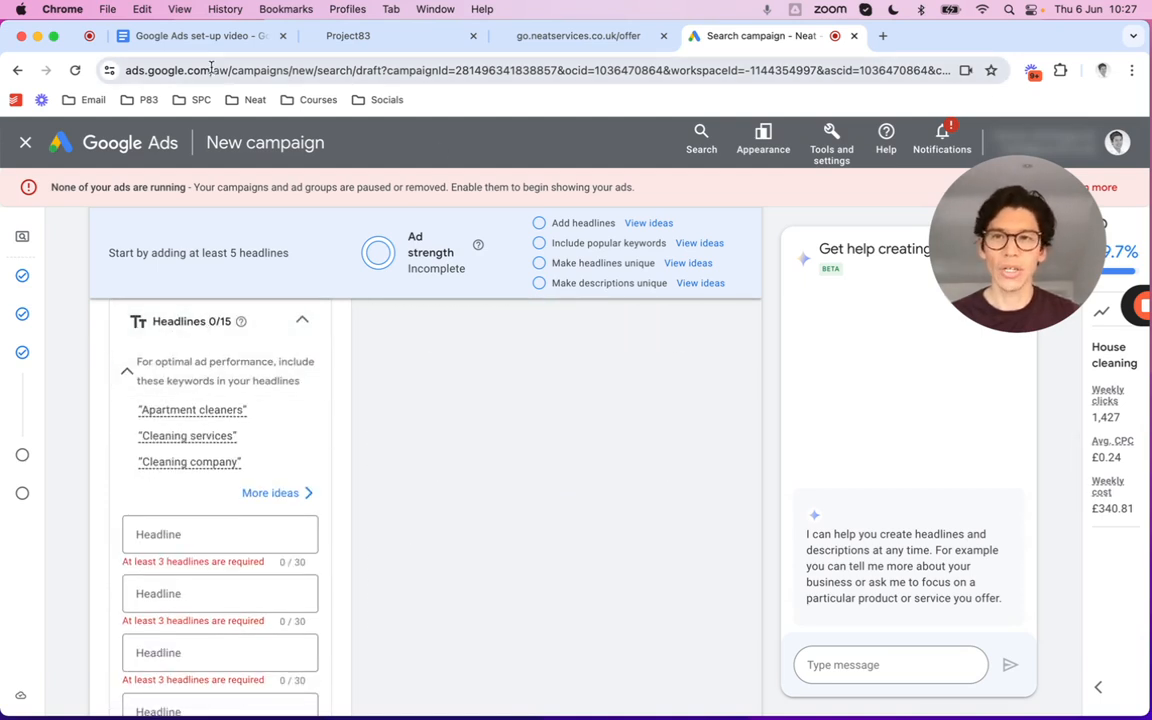
# Set the first headline to 'Top Rated Maid Service' copied from the planning doc
pyautogui.click(203, 40)
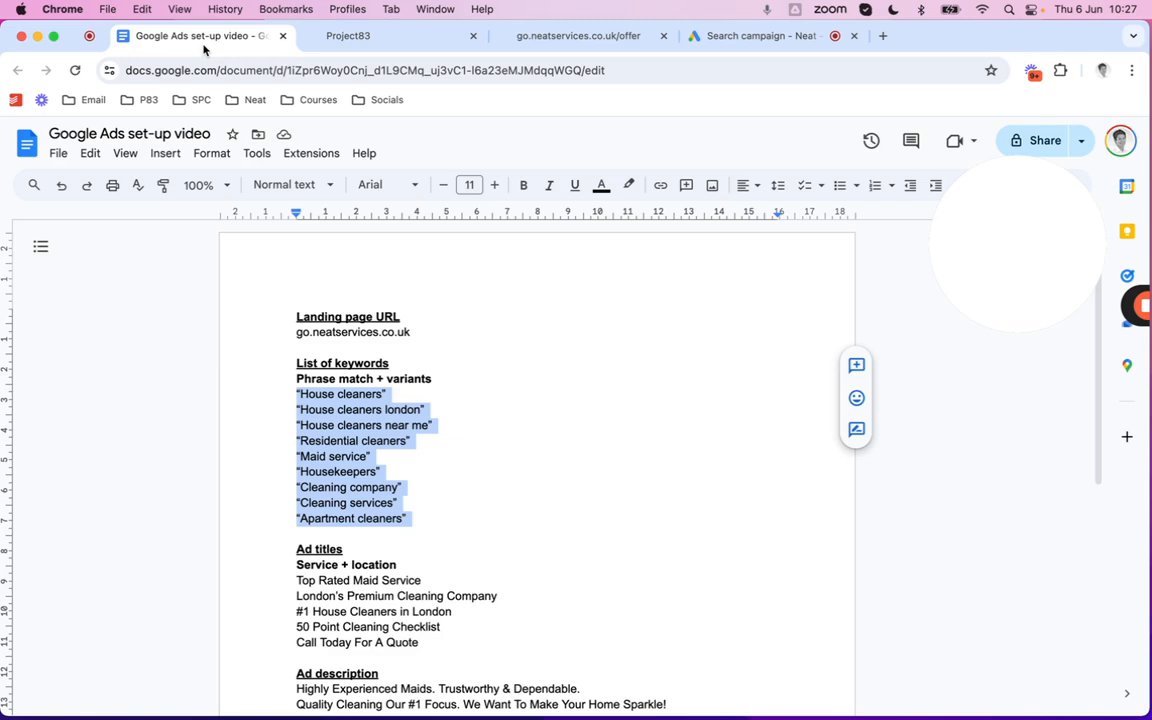
pyautogui.click(448, 531)
pyautogui.moveTo(427, 583); pyautogui.dragTo(273, 581)
pyautogui.press('super+c')
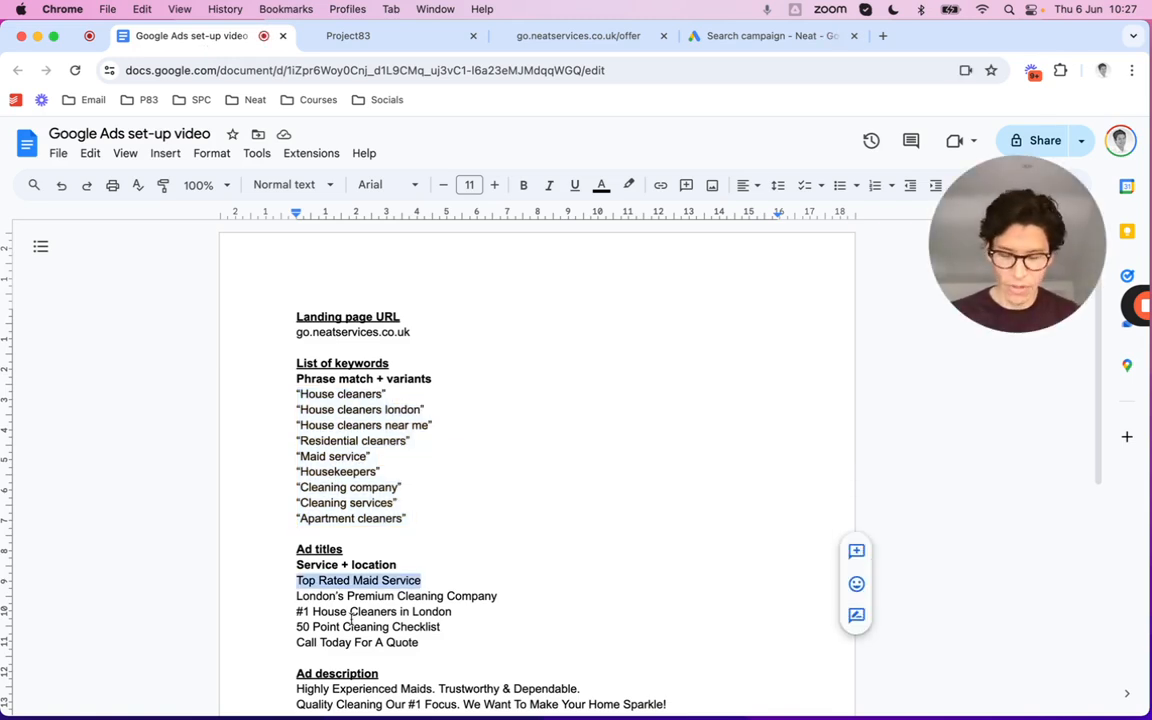
pyautogui.click(722, 40)
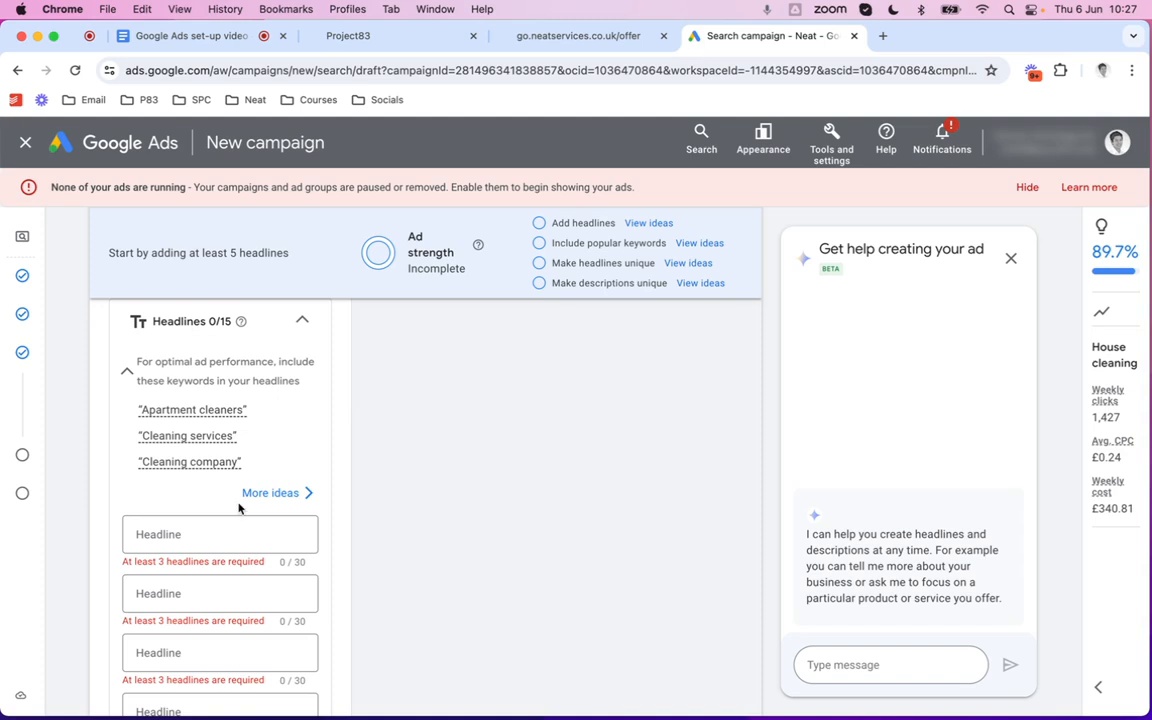
pyautogui.click(209, 536)
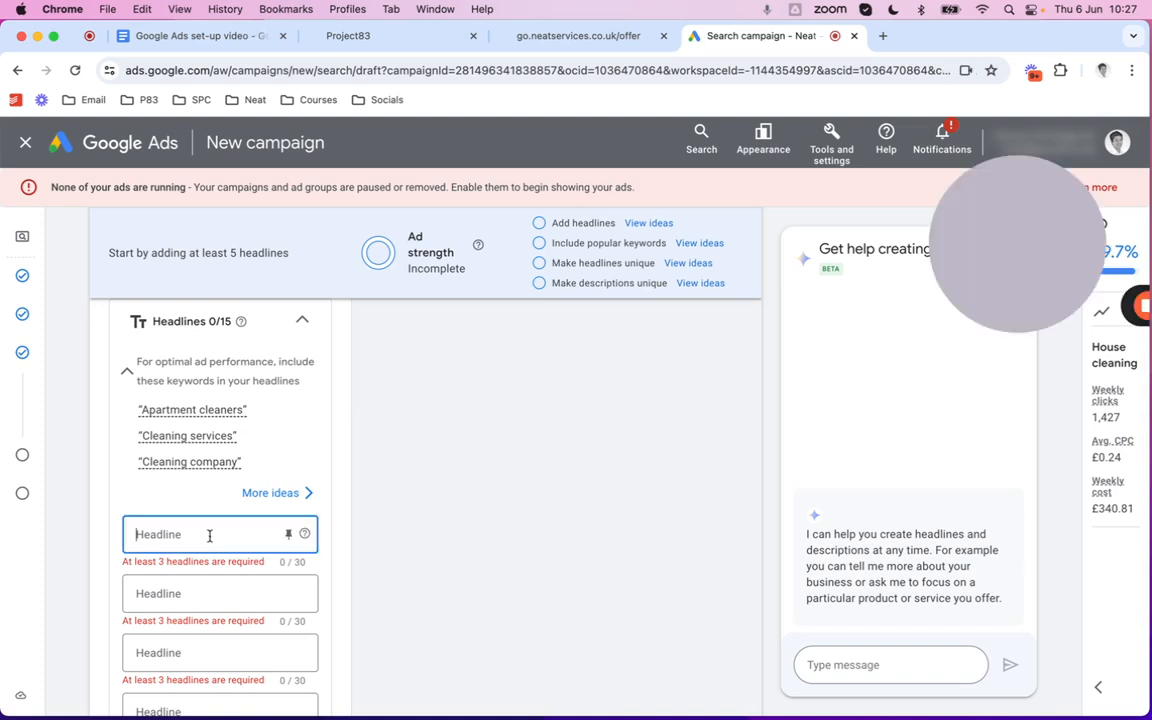
pyautogui.press('super+v')
# Paste 'London's Premium Cleaning Company' as the second headline
pyautogui.click(222, 44)
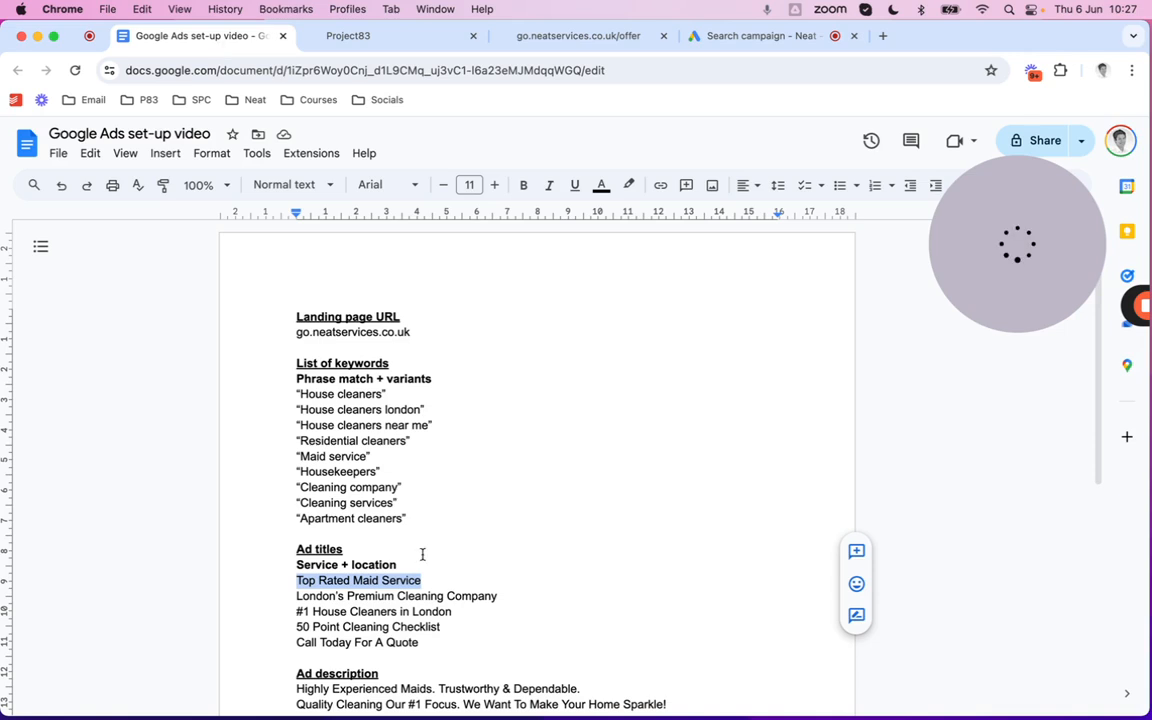
pyautogui.moveTo(513, 595); pyautogui.dragTo(294, 596)
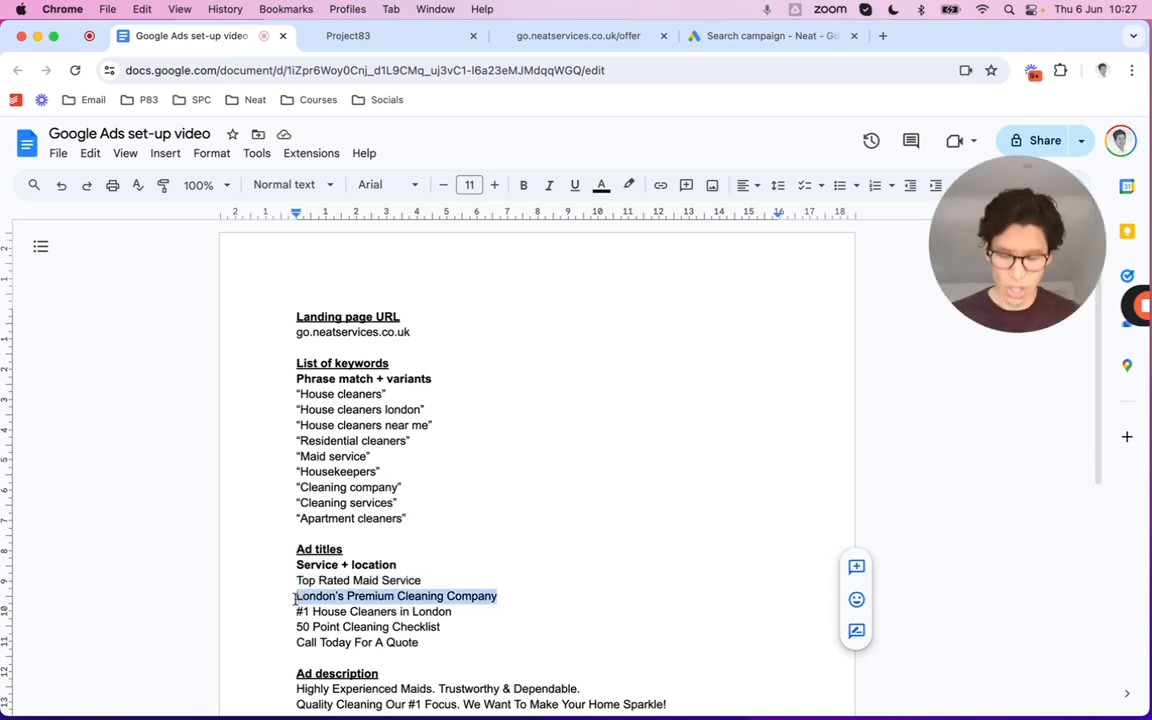
pyautogui.click(778, 38)
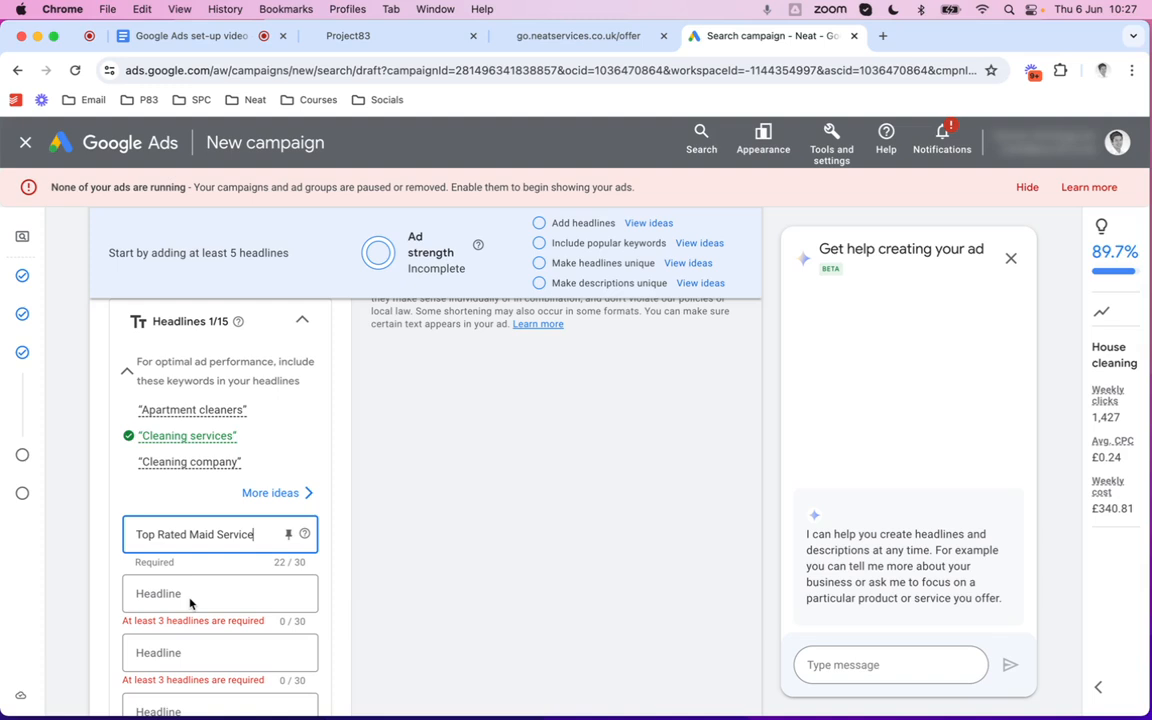
pyautogui.click(190, 596)
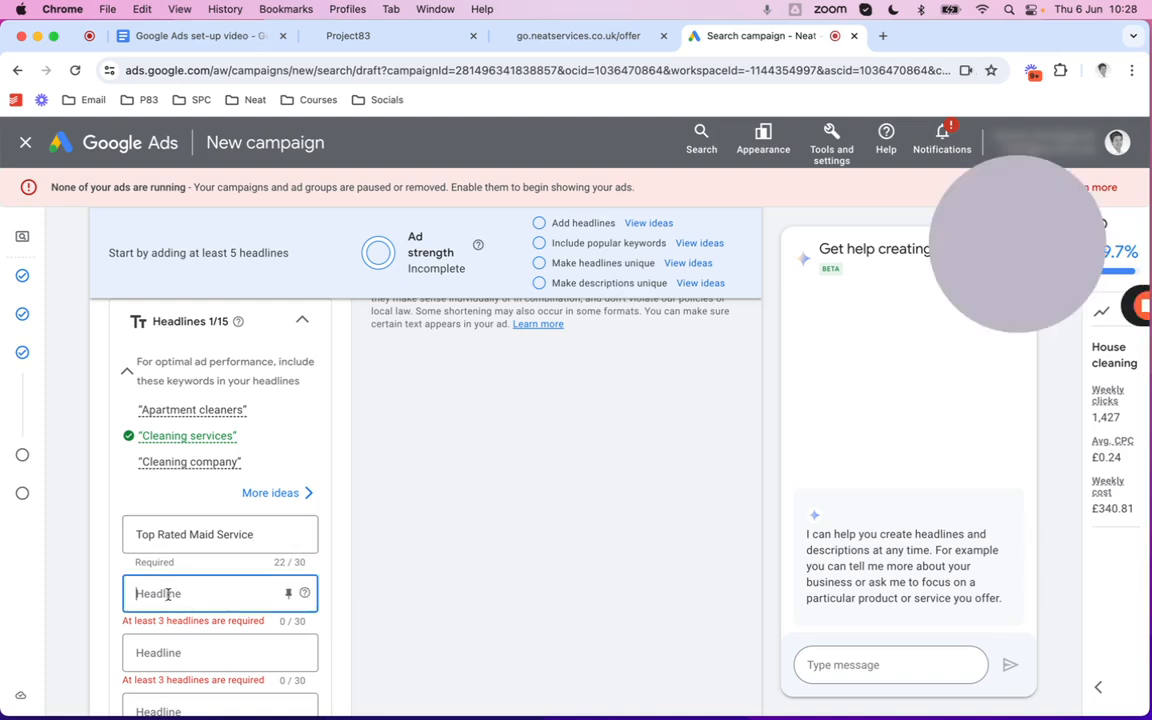
pyautogui.press('super+v')
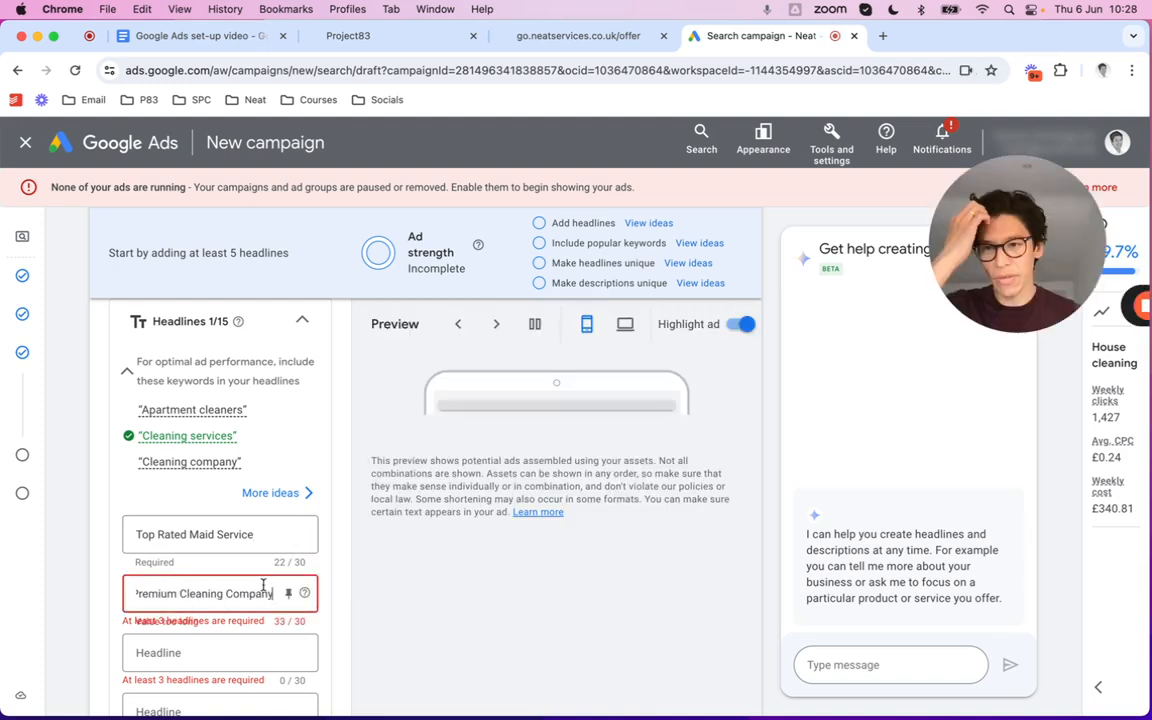
# Shorten the second headline to 'London's #1 Cleaning Company'
pyautogui.moveTo(250, 597); pyautogui.dragTo(82, 598)
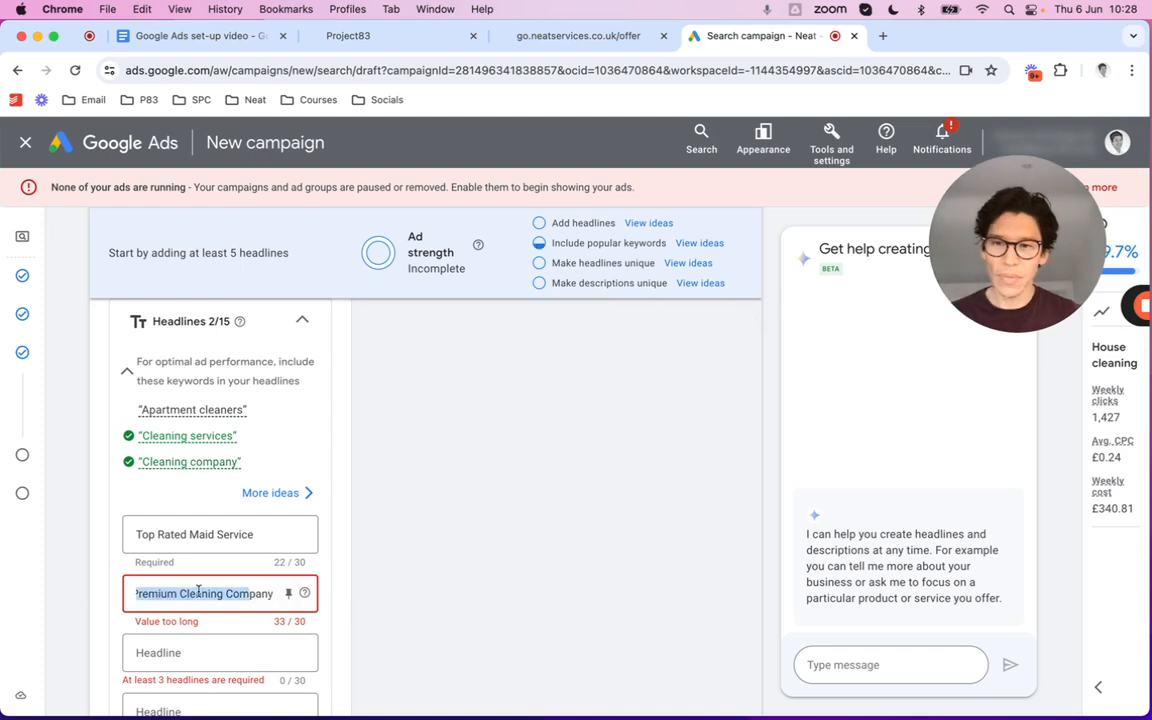
pyautogui.click(152, 593)
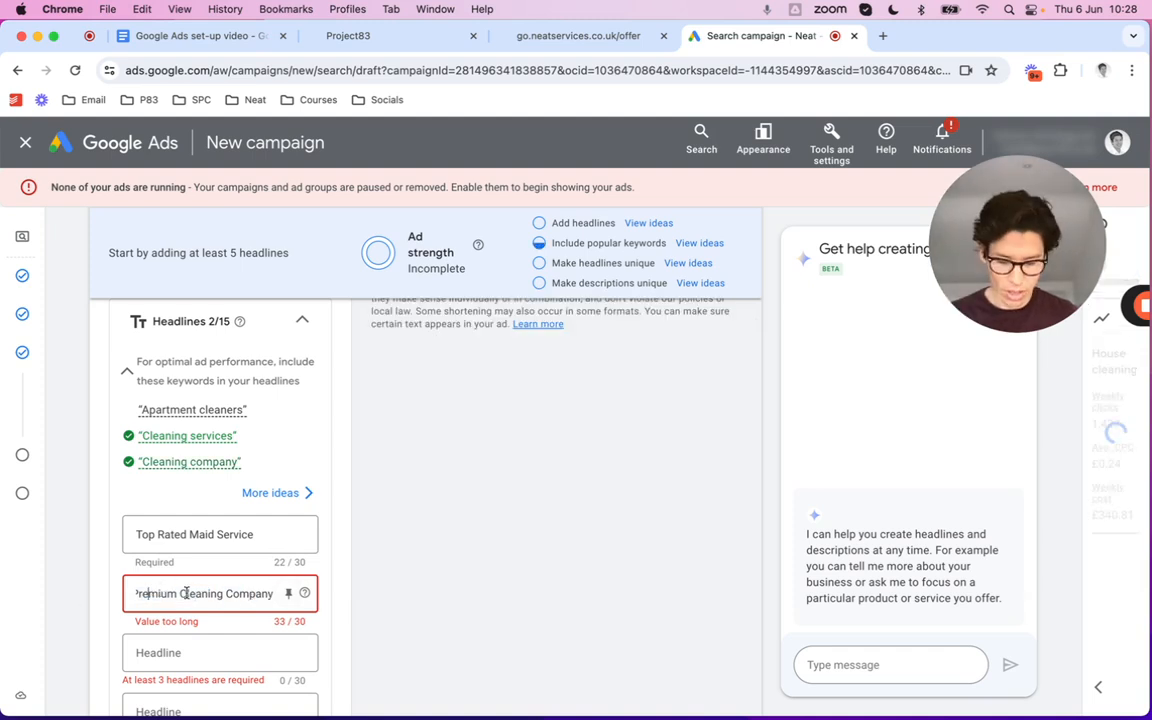
pyautogui.press('super+Left')
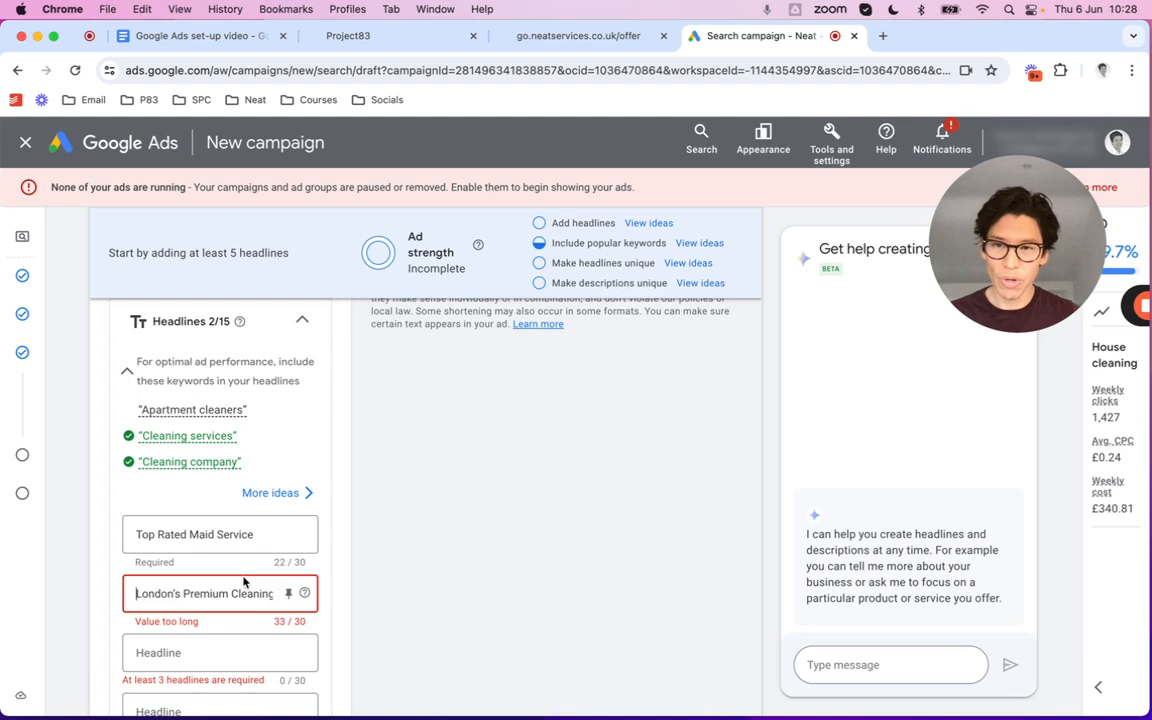
pyautogui.scroll(-1, 239, 586)
pyautogui.click(228, 591)
pyautogui.press('shift+super+Right')
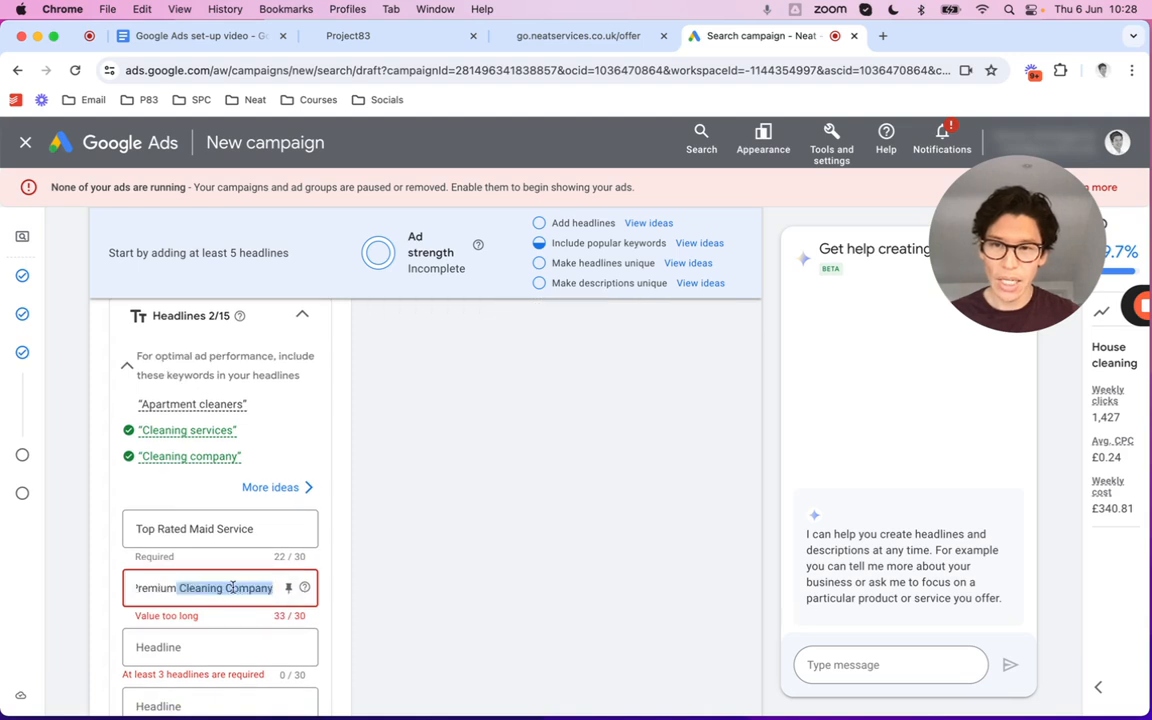
pyautogui.click(202, 588)
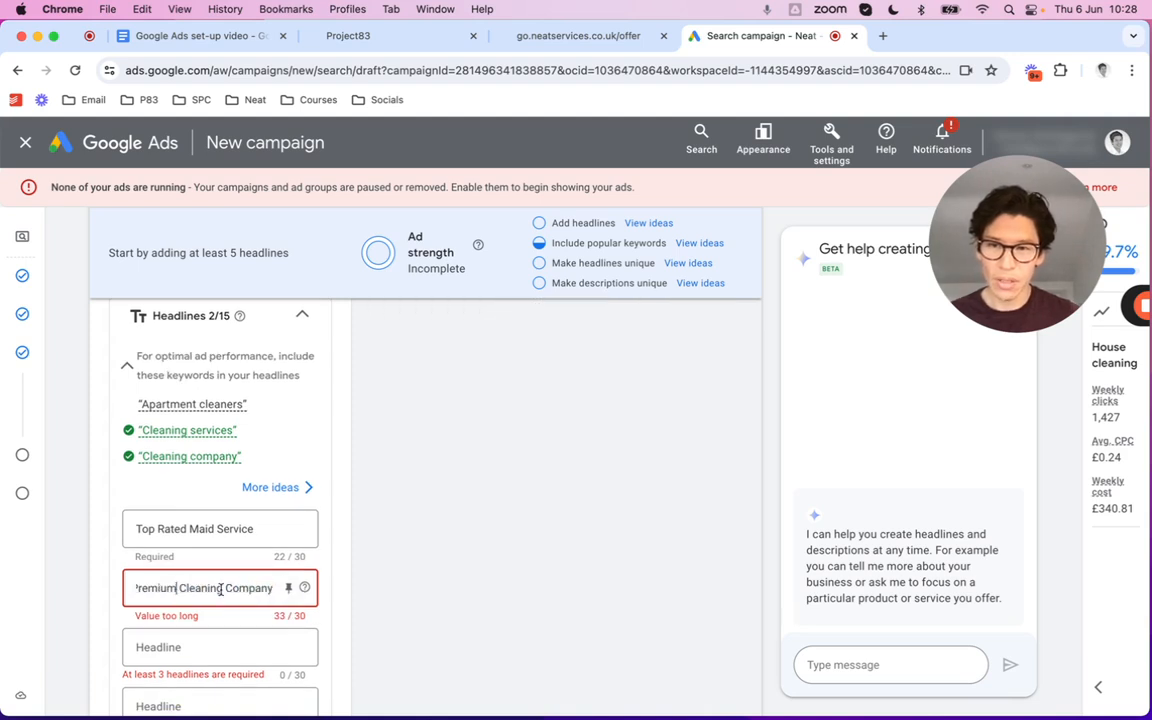
pyautogui.press('BackSpace')
pyautogui.press('BackSpace')
pyautogui.press('BackSpace')
pyautogui.press('BackSpace')
pyautogui.press('BackSpace')
pyautogui.press('BackSpace')
pyautogui.press('BackSpace')
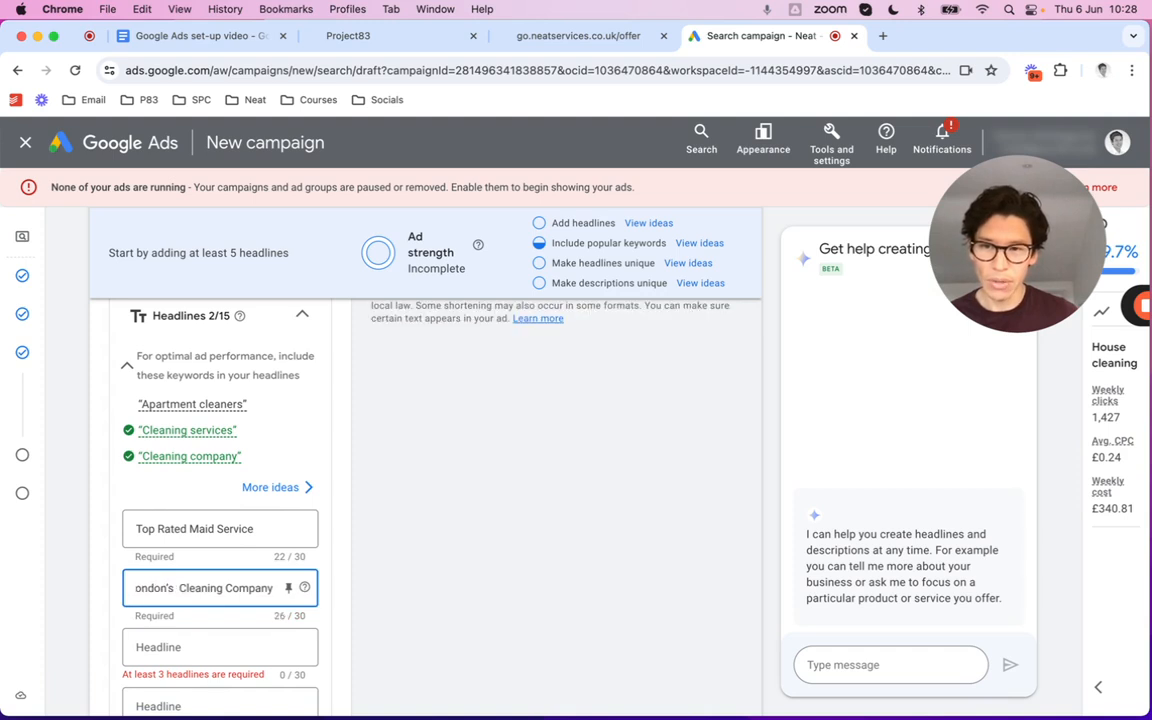
pyautogui.write('#1')
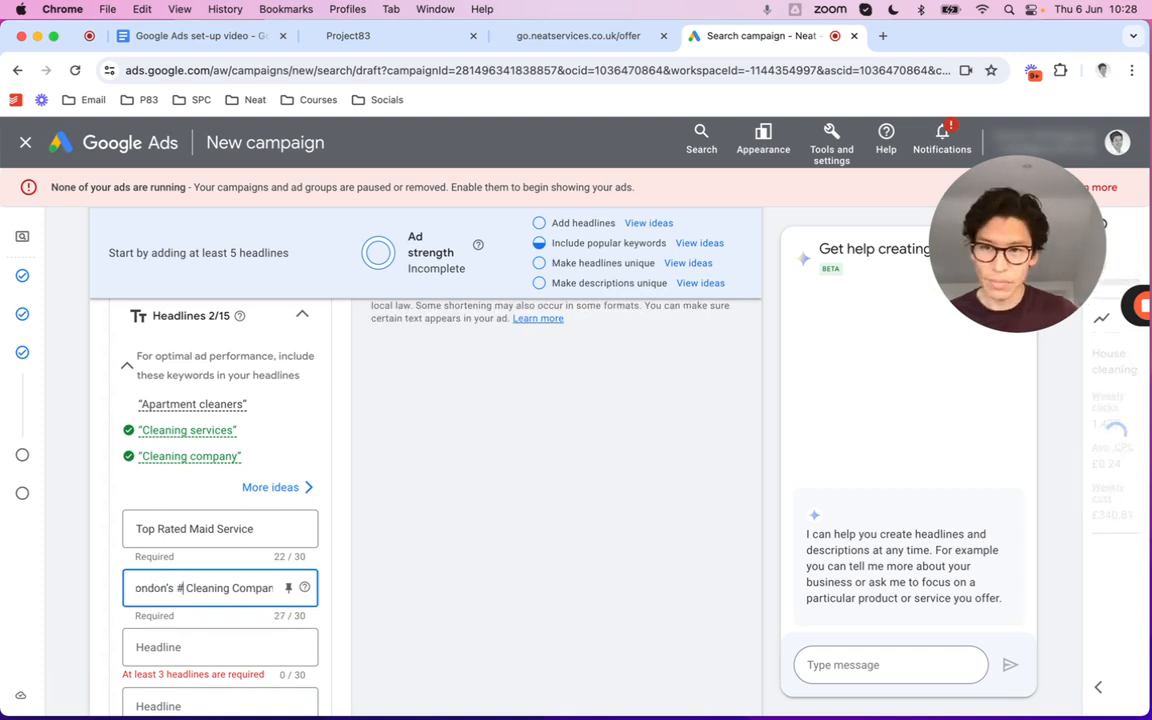
# Set the third headline to '#1 House Cleaners in London'
pyautogui.click(188, 37)
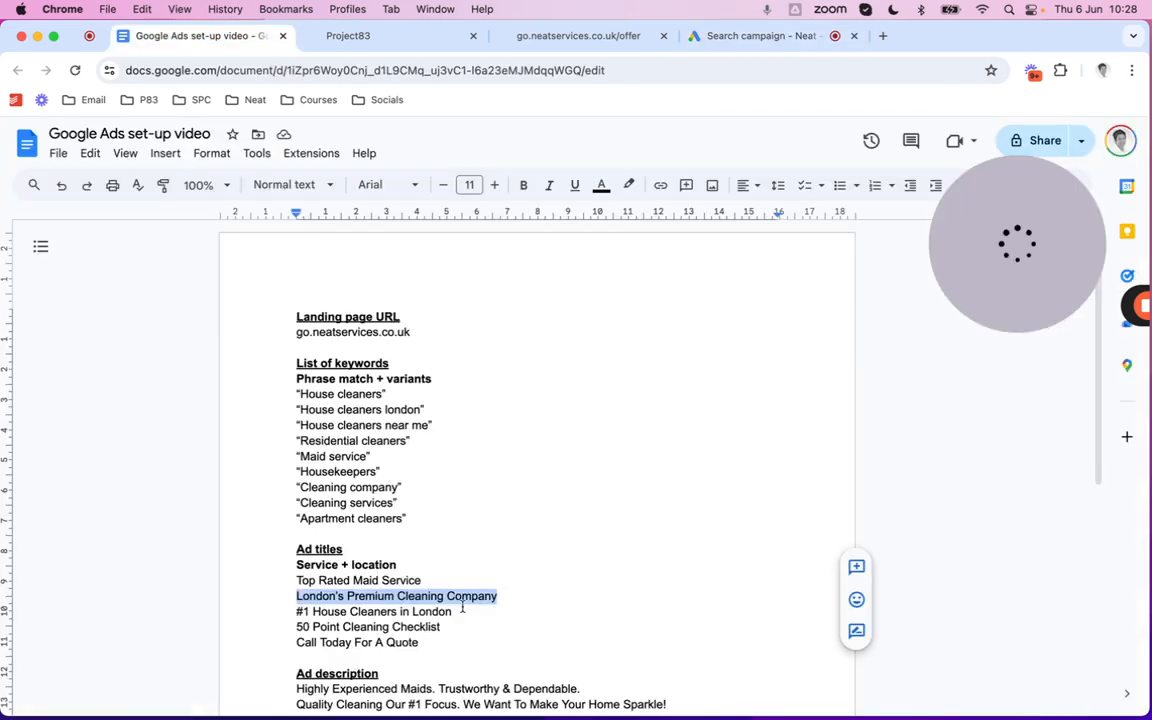
pyautogui.moveTo(462, 607); pyautogui.dragTo(297, 611)
pyautogui.press('super+c')
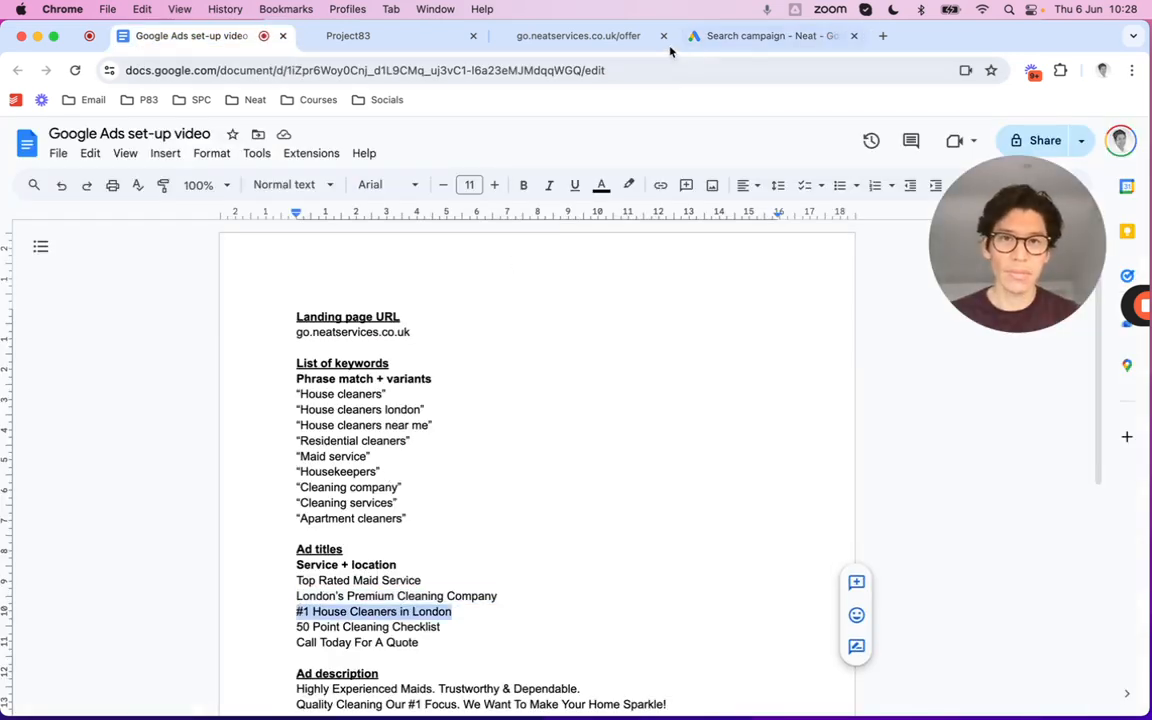
pyautogui.click(579, 36)
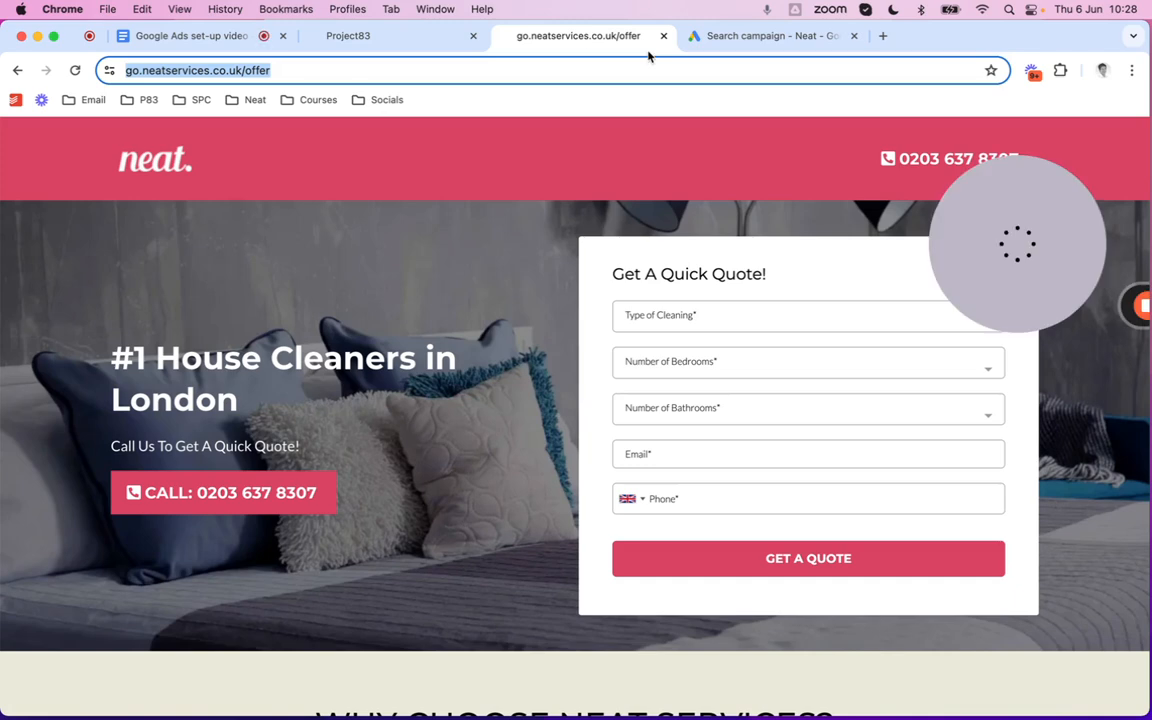
pyautogui.click(768, 36)
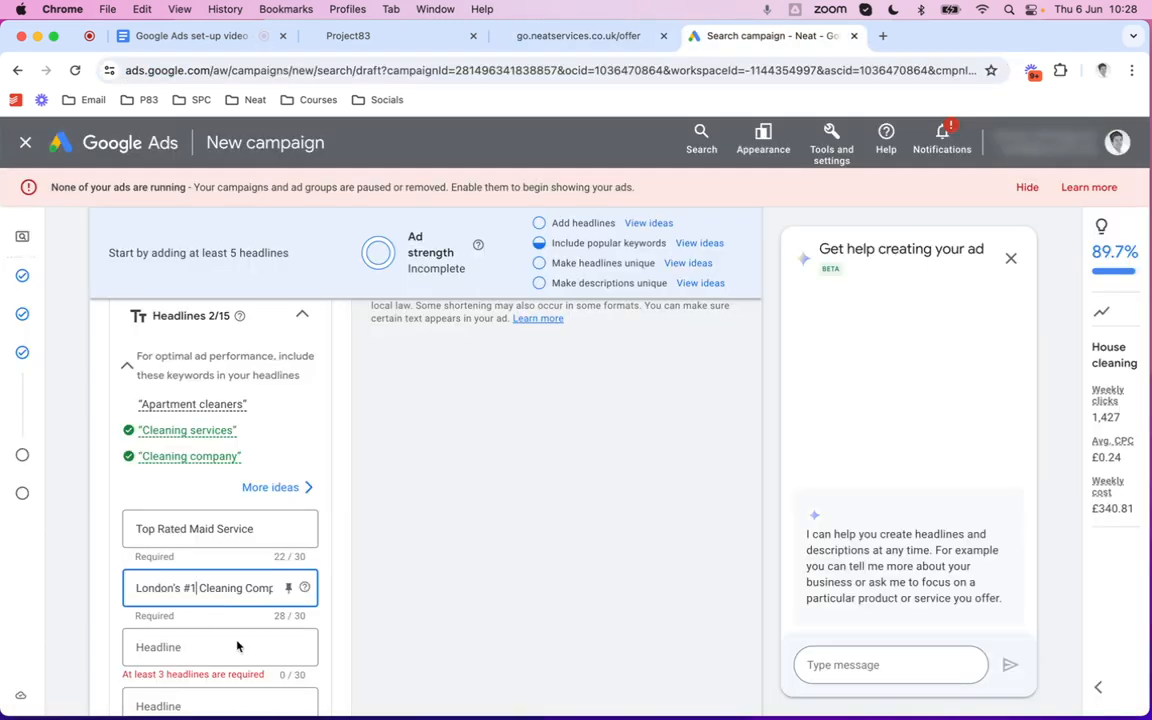
pyautogui.click(227, 647)
pyautogui.press('super+v')
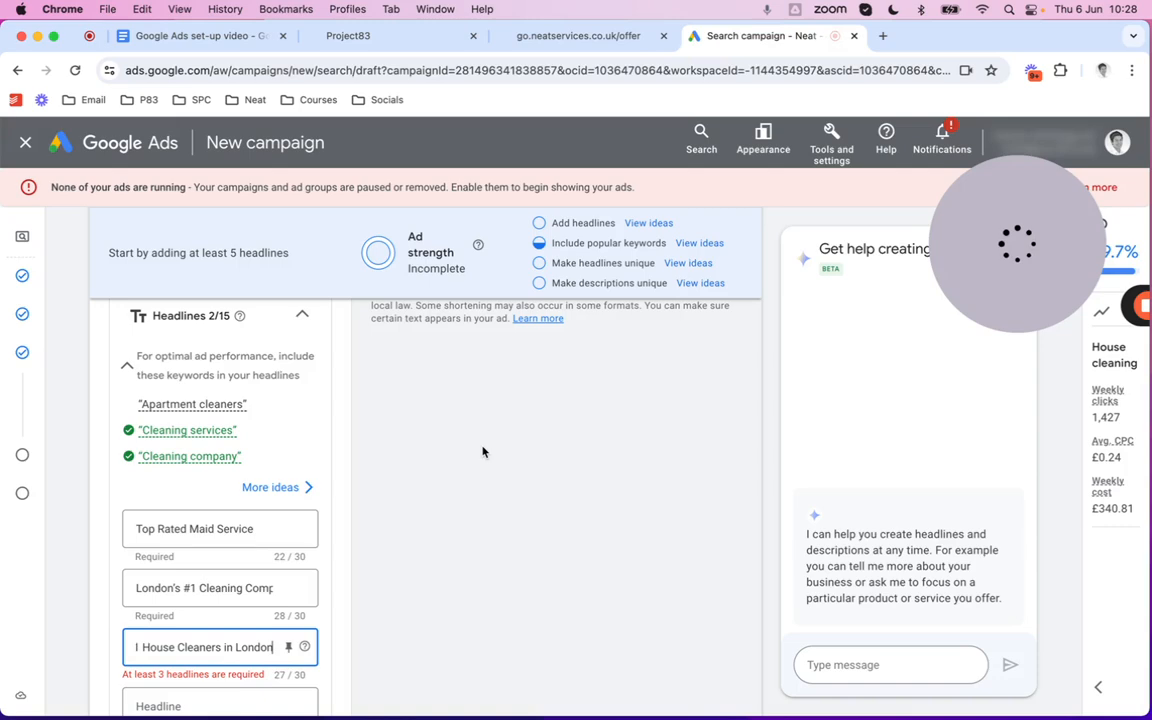
pyautogui.scroll(-4, 482, 452)
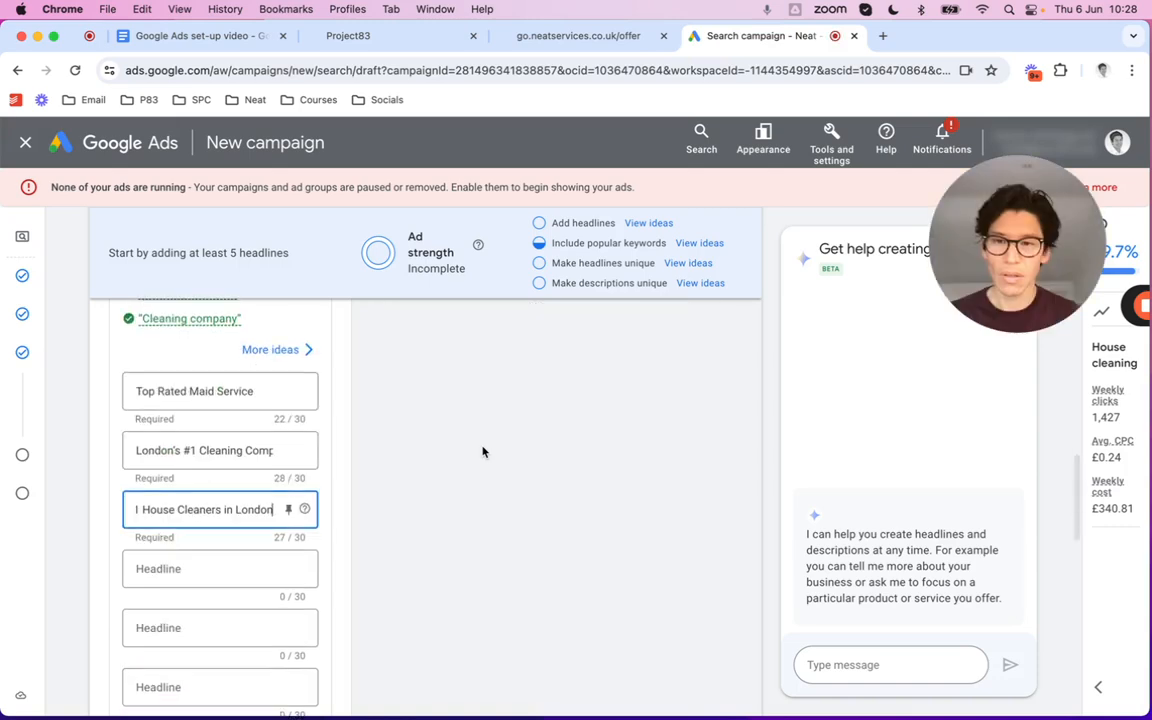
# Set the fourth headline to '50 Point Cleaning Checklist'
pyautogui.click(192, 37)
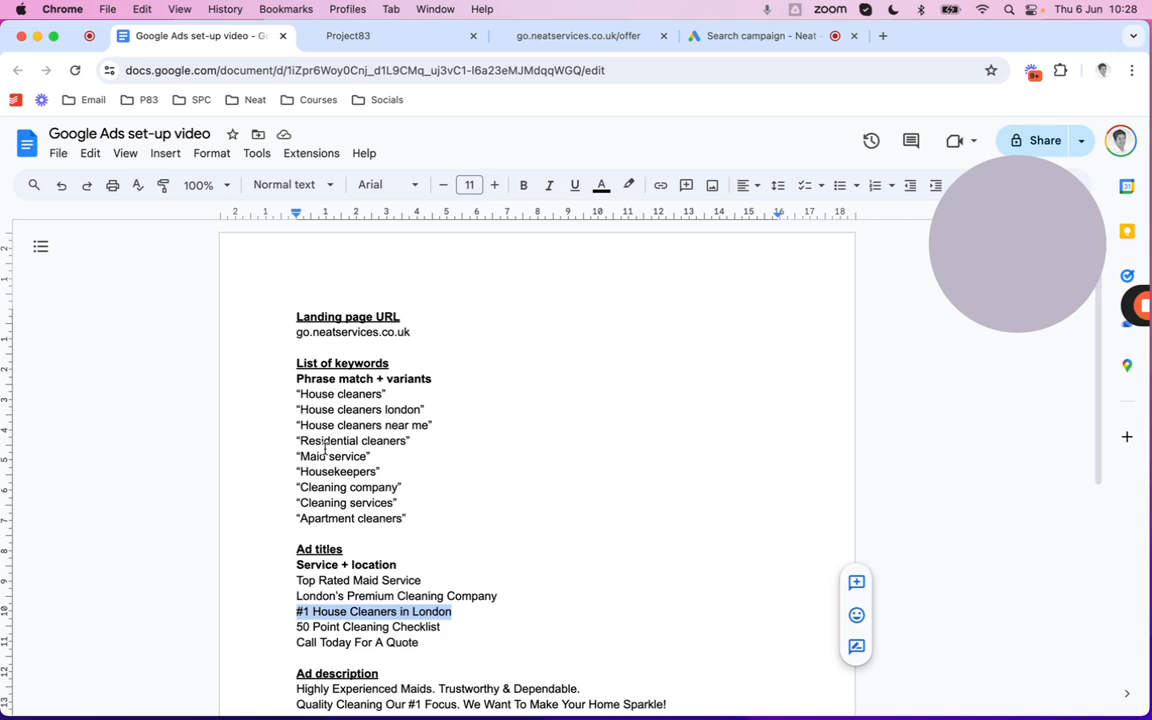
pyautogui.tripleClick(389, 627)
pyautogui.press('super+c')
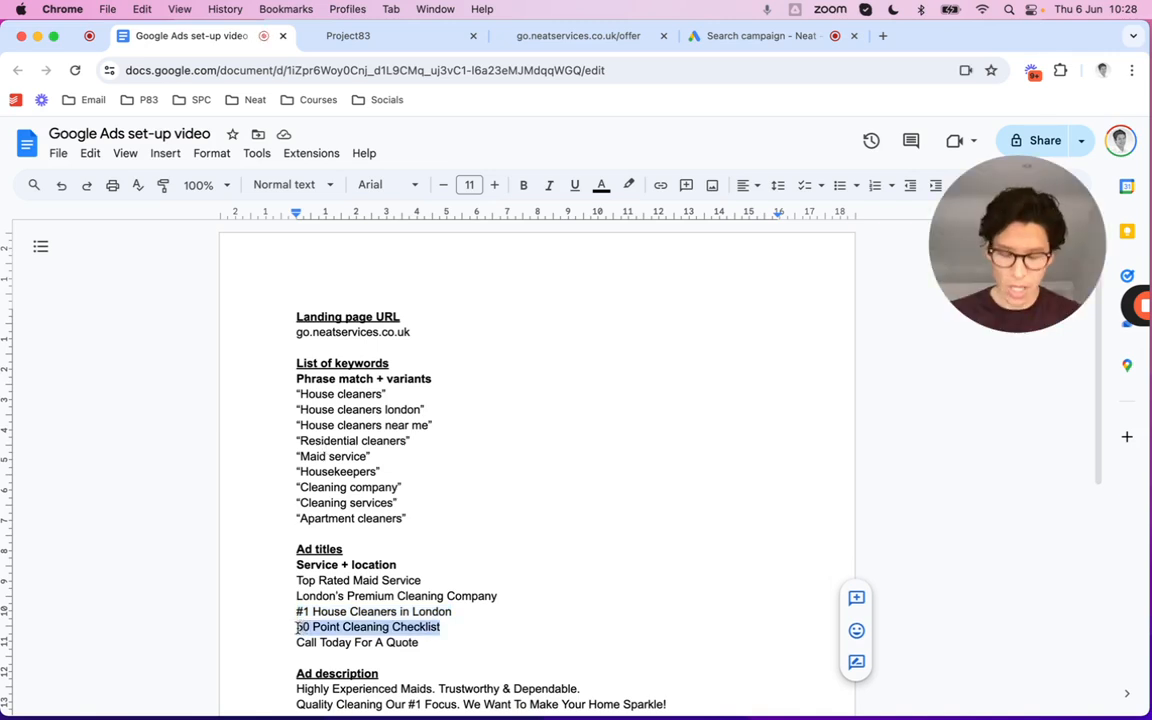
pyautogui.click(725, 37)
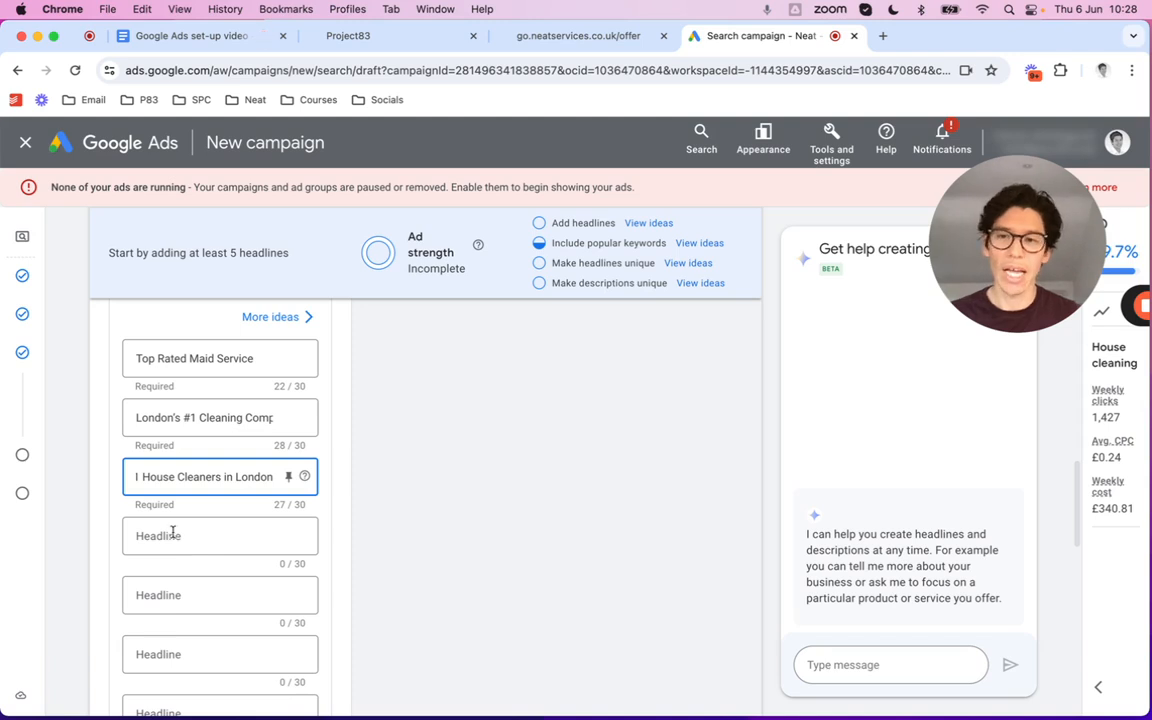
pyautogui.click(173, 533)
pyautogui.press('super+v')
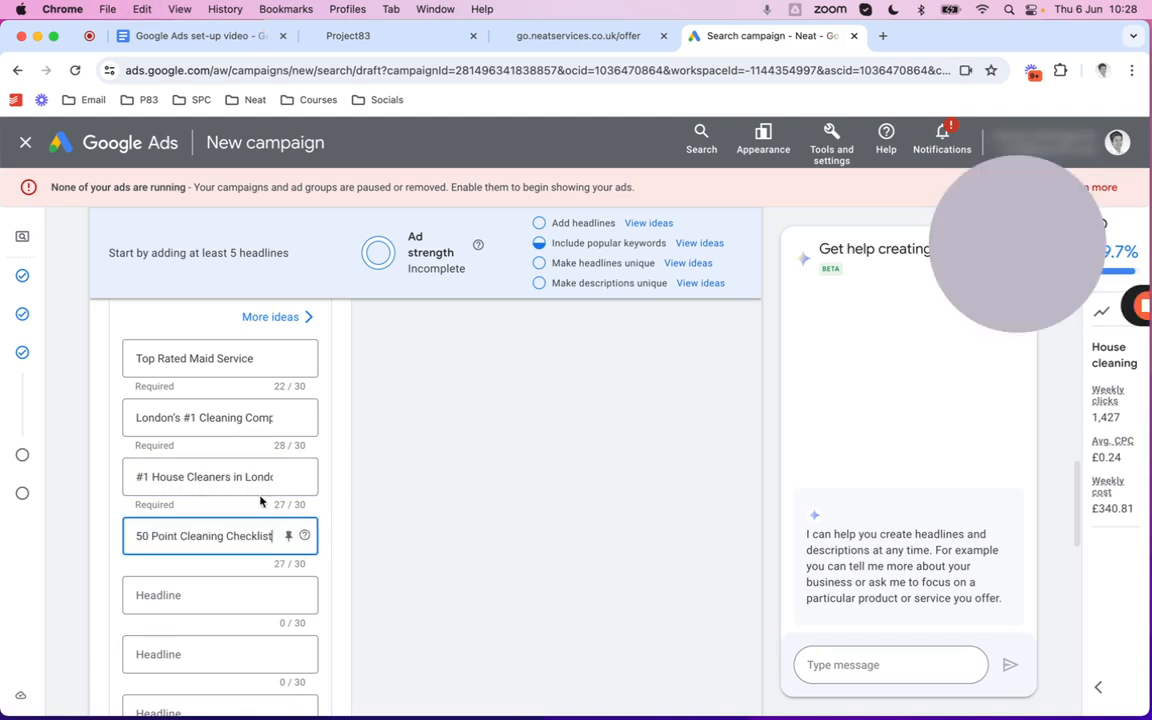
# Set the fifth headline to 'Call Today For A Quote'
pyautogui.click(194, 37)
pyautogui.moveTo(420, 643); pyautogui.dragTo(296, 643)
pyautogui.press('super+c')
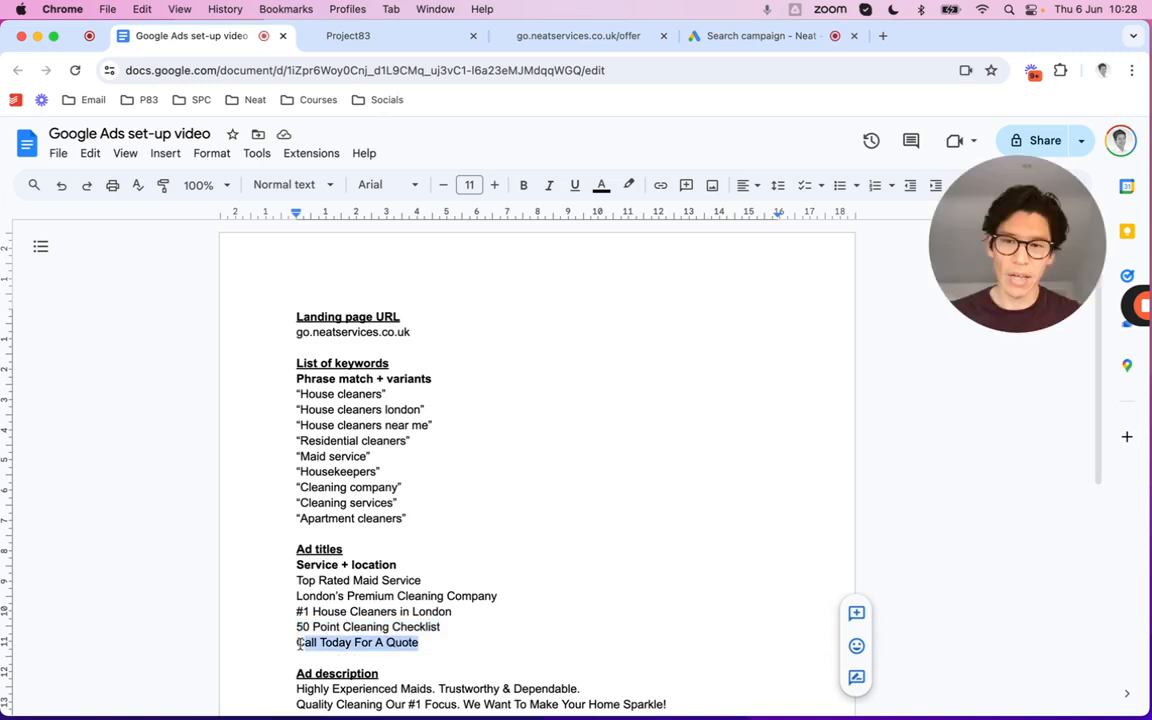
pyautogui.click(697, 45)
pyautogui.click(179, 597)
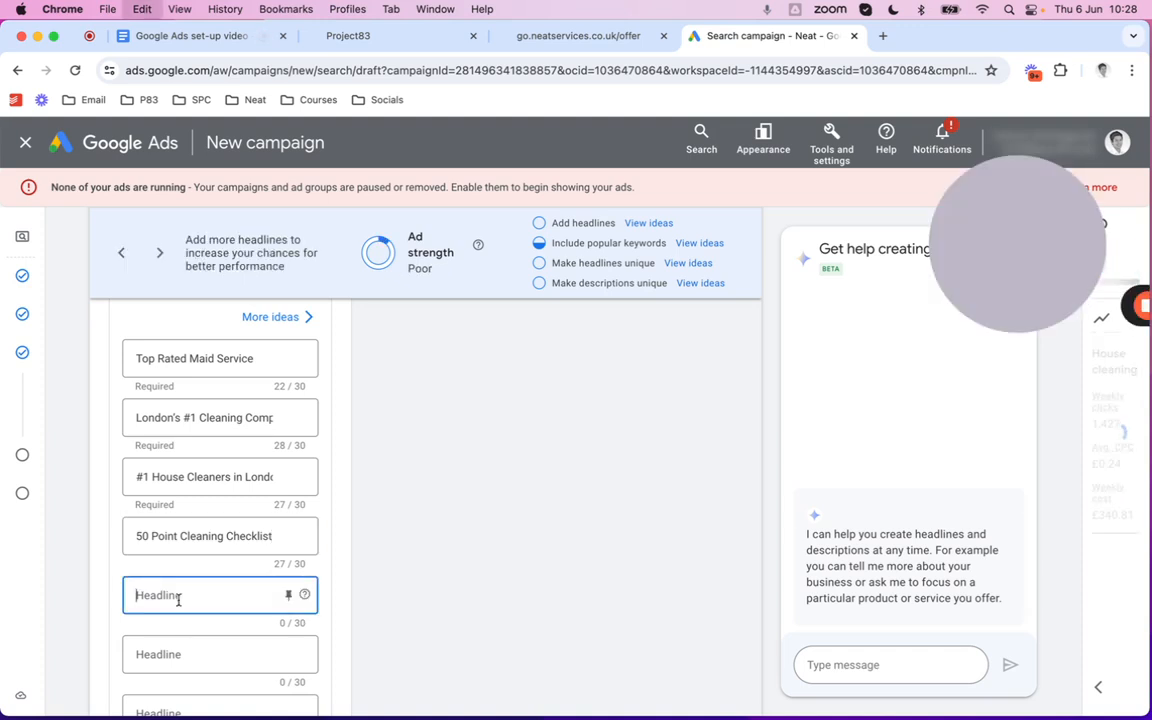
pyautogui.press('super+v')
pyautogui.scroll(3, 278, 400)
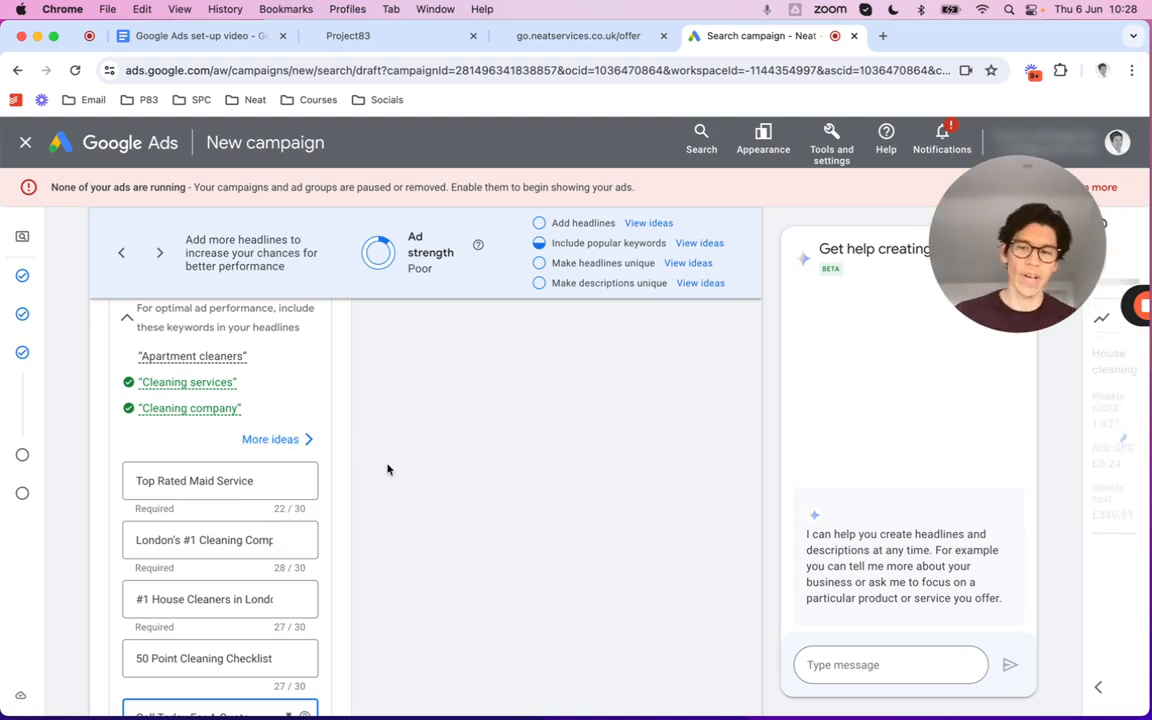
pyautogui.click(328, 482)
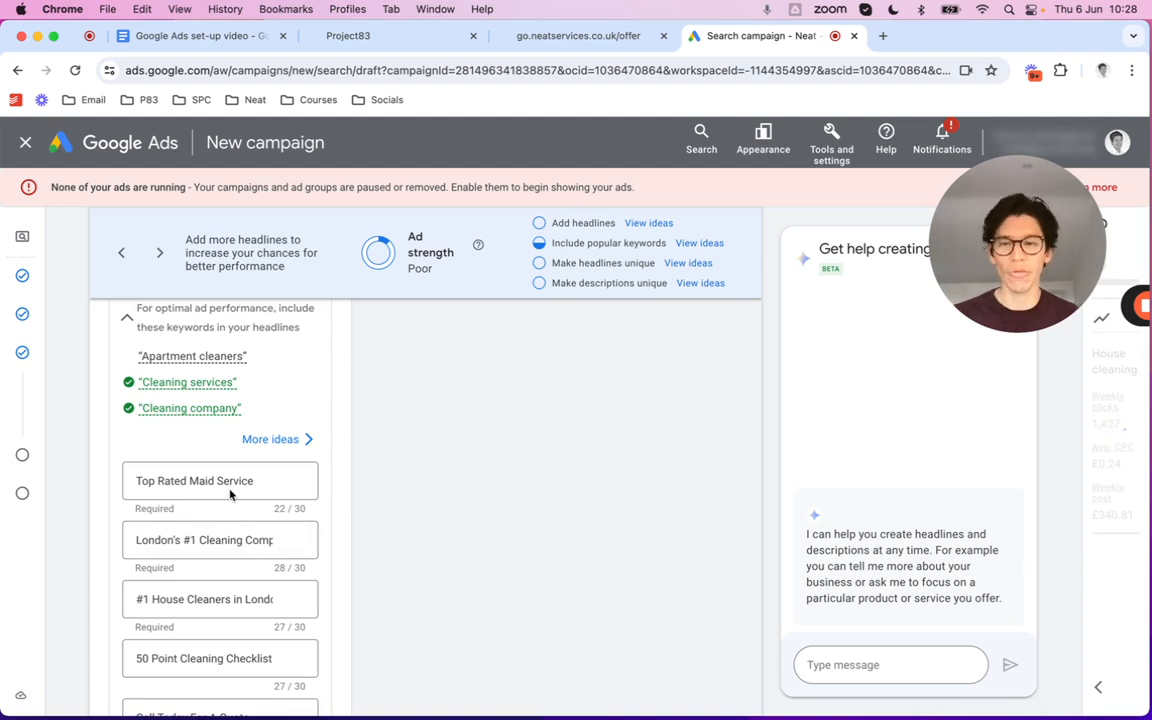
pyautogui.scroll(-4, 229, 493)
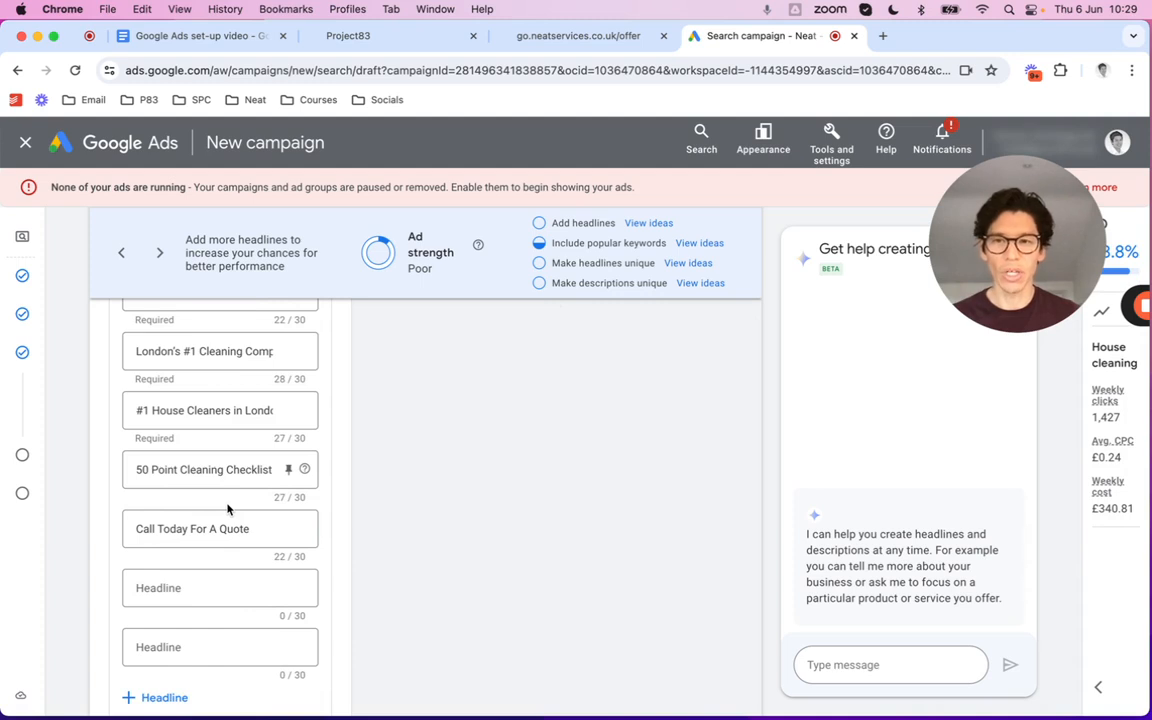
pyautogui.scroll(-5, 228, 510)
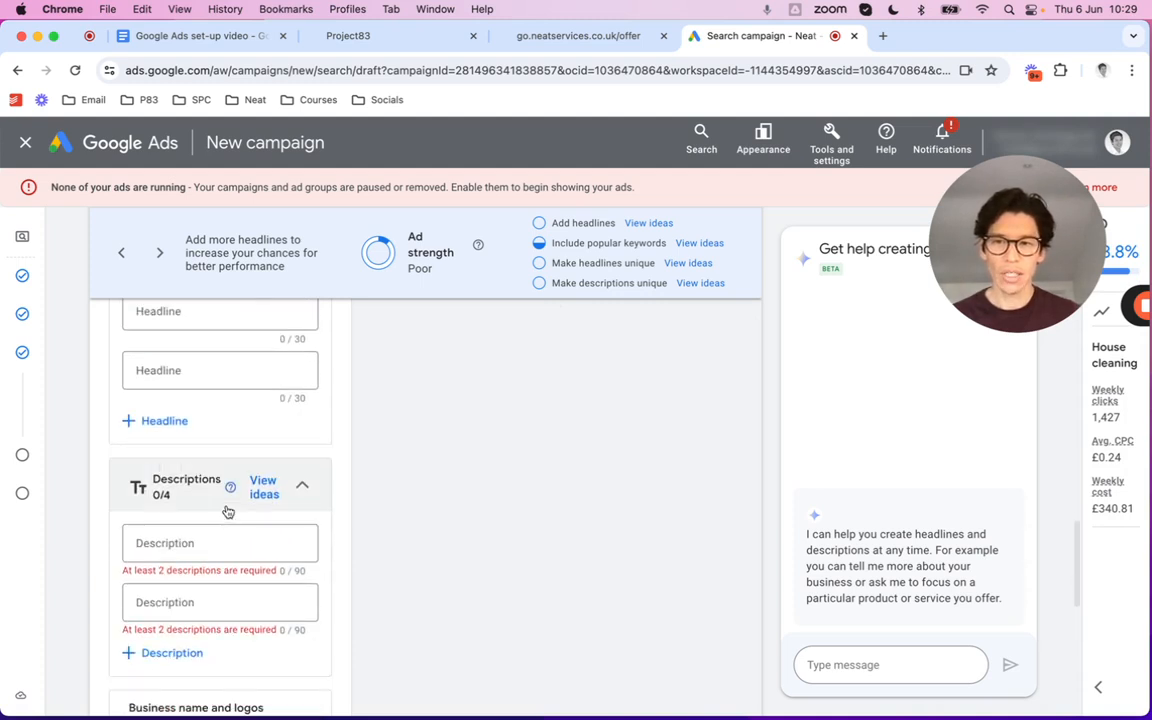
# Set the first description to 'Highly Experienced Maids. Trustworthy & Dependable.'
pyautogui.scroll(-1, 228, 511)
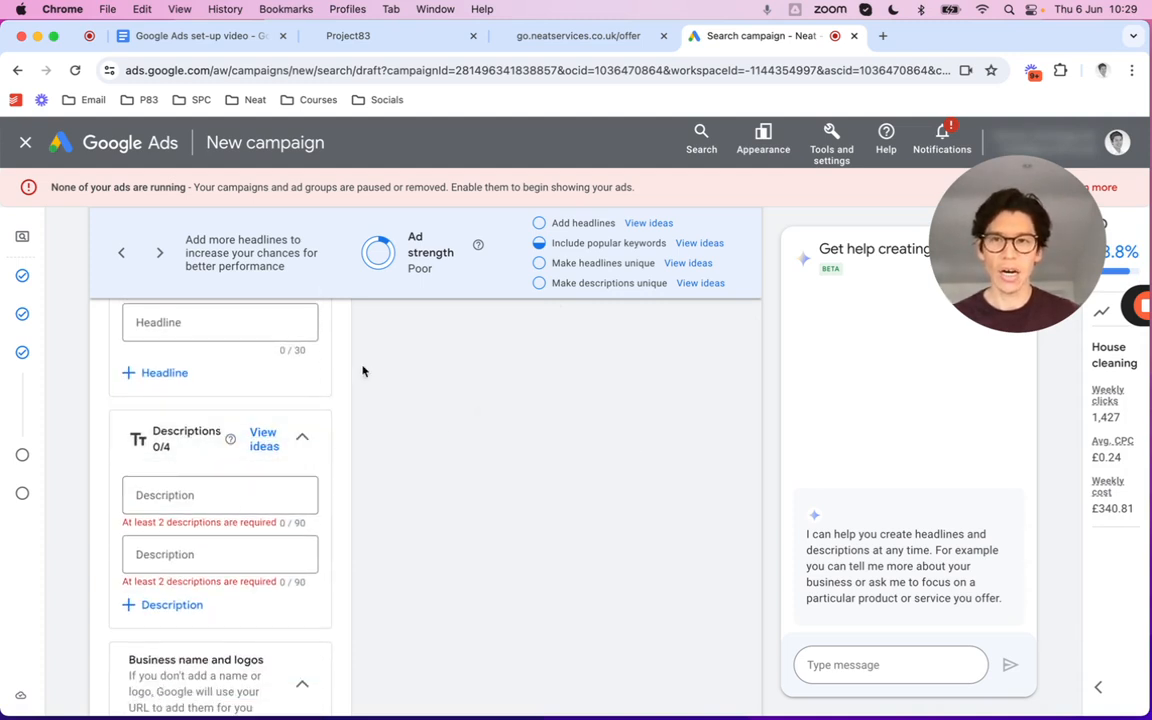
pyautogui.click(225, 36)
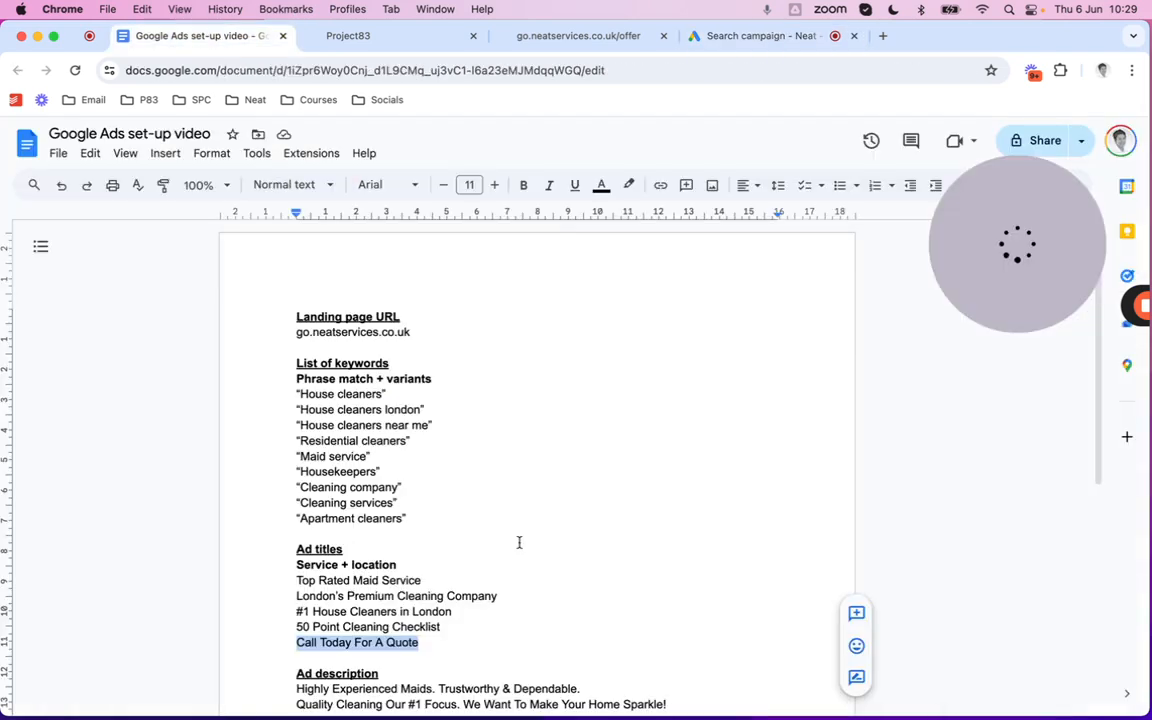
pyautogui.scroll(-5, 519, 542)
pyautogui.moveTo(580, 440); pyautogui.dragTo(296, 440)
pyautogui.press('super+c')
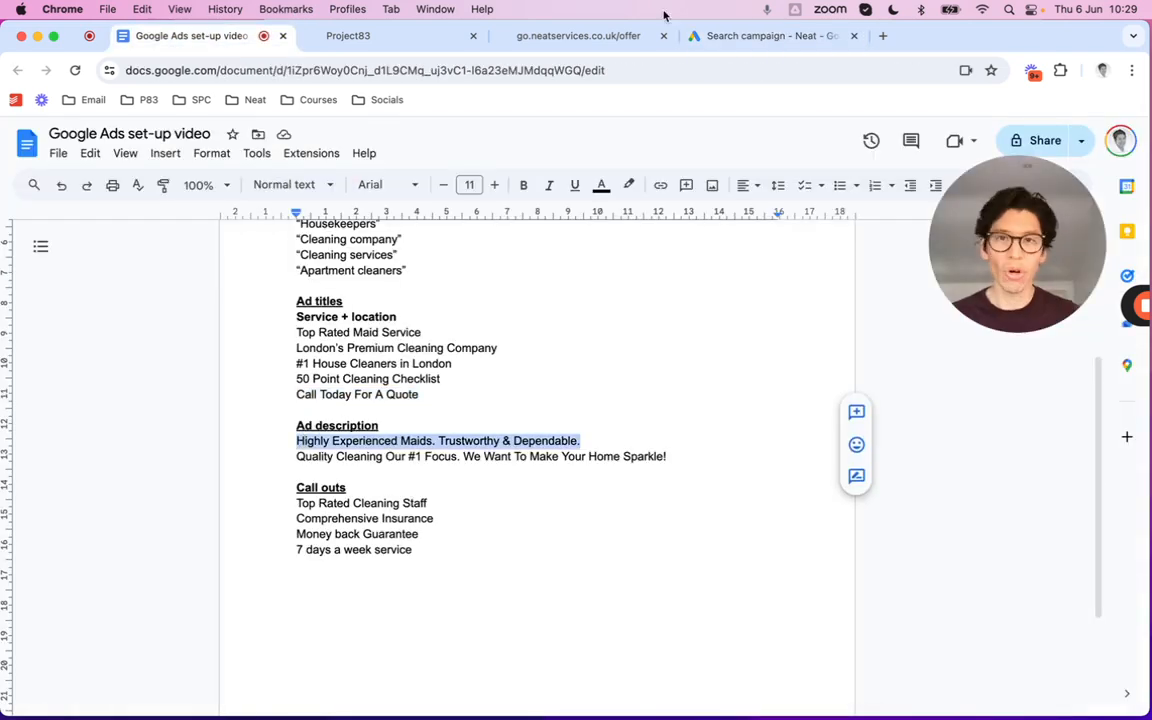
pyautogui.click(758, 37)
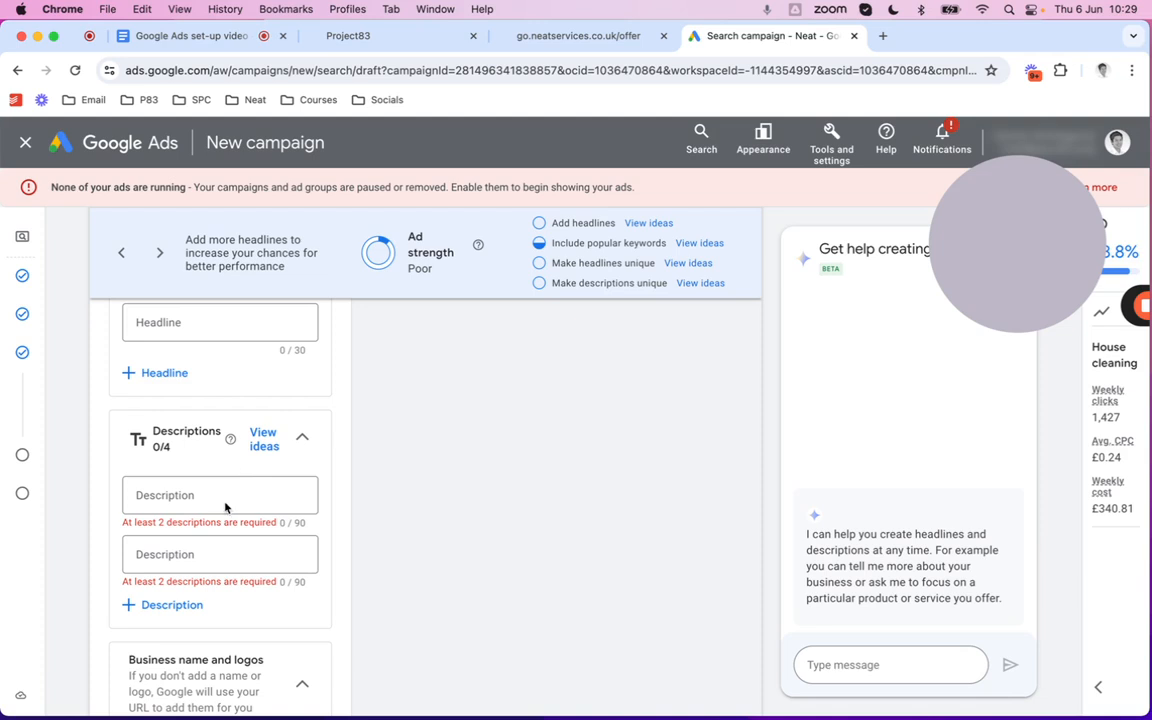
pyautogui.click(206, 496)
pyautogui.press('super+v')
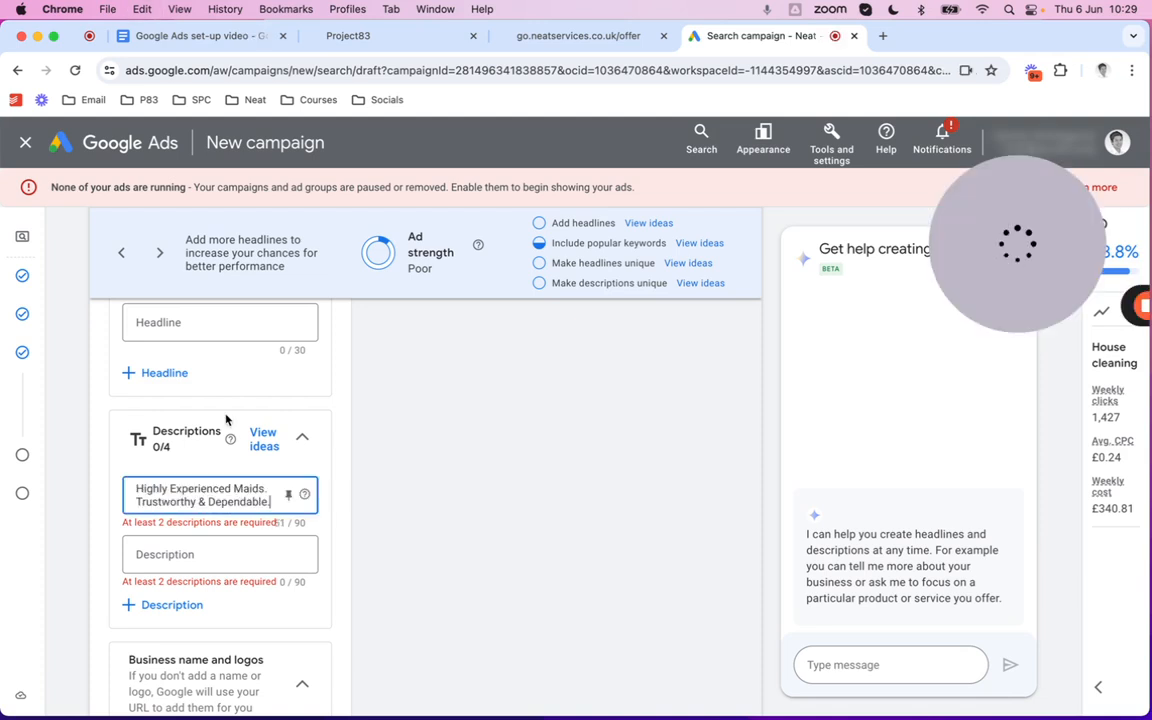
# Set the second description to 'Quality Cleaning Our #1 Focus. We Want To Make Your Home Sparkle!'
pyautogui.click(185, 36)
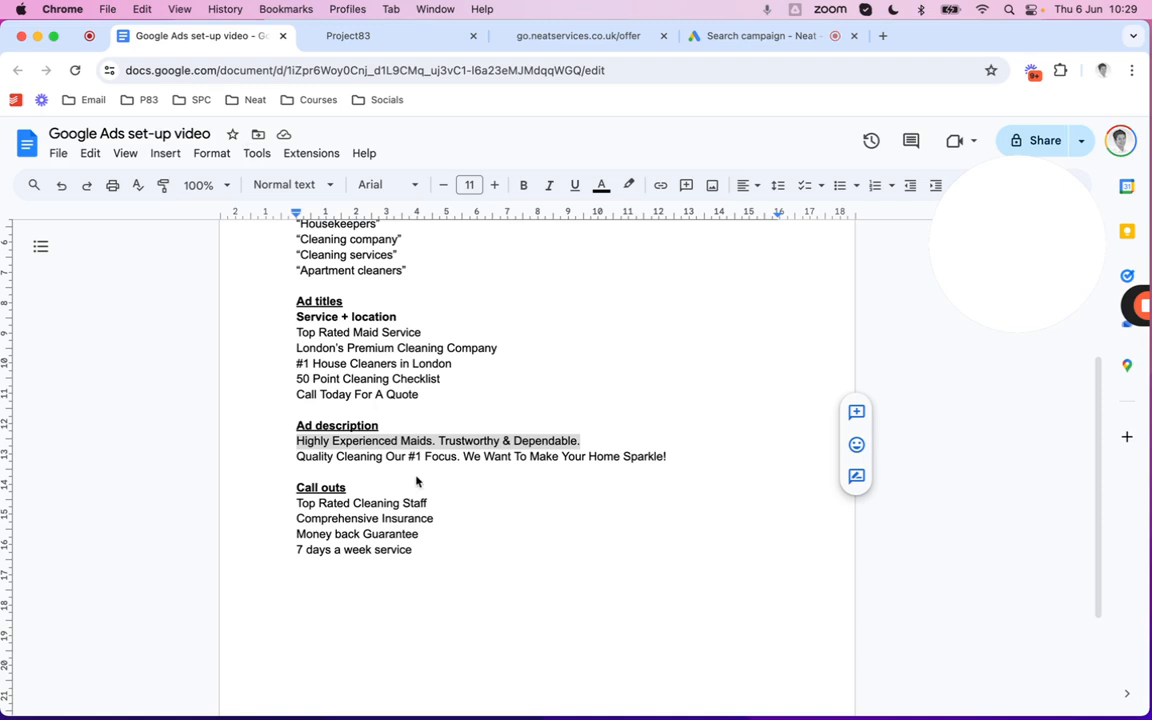
pyautogui.click(668, 456)
pyautogui.moveTo(668, 456); pyautogui.dragTo(290, 458)
pyautogui.press('super+c')
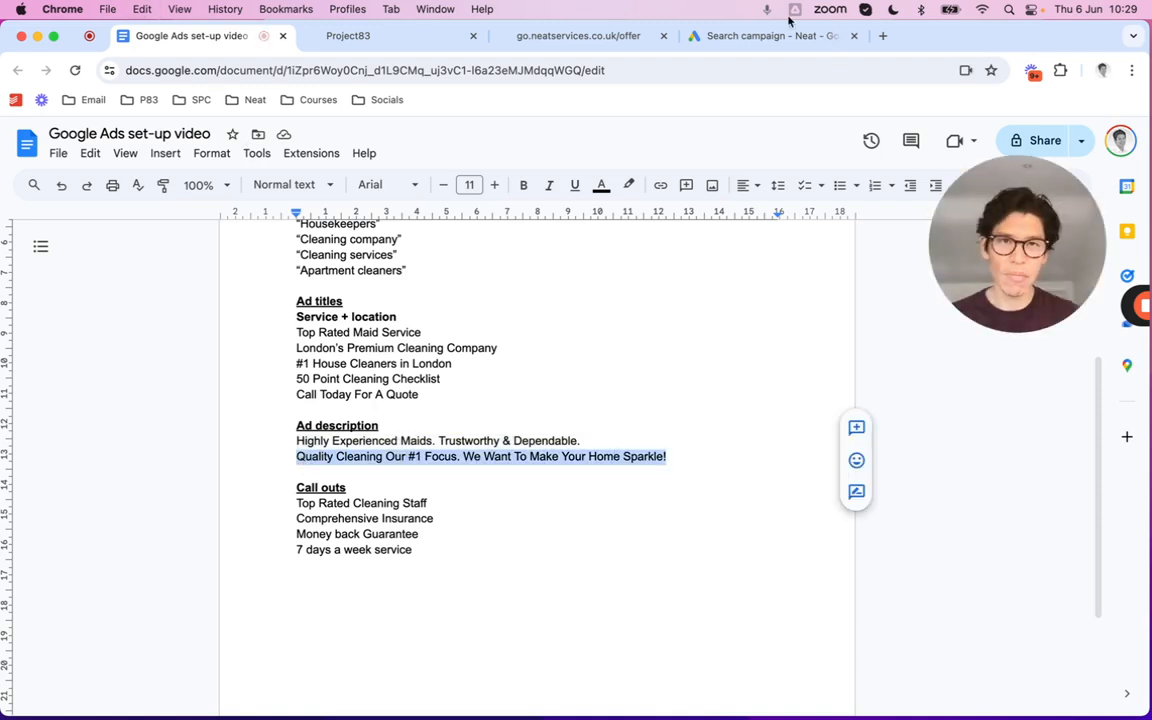
pyautogui.click(724, 44)
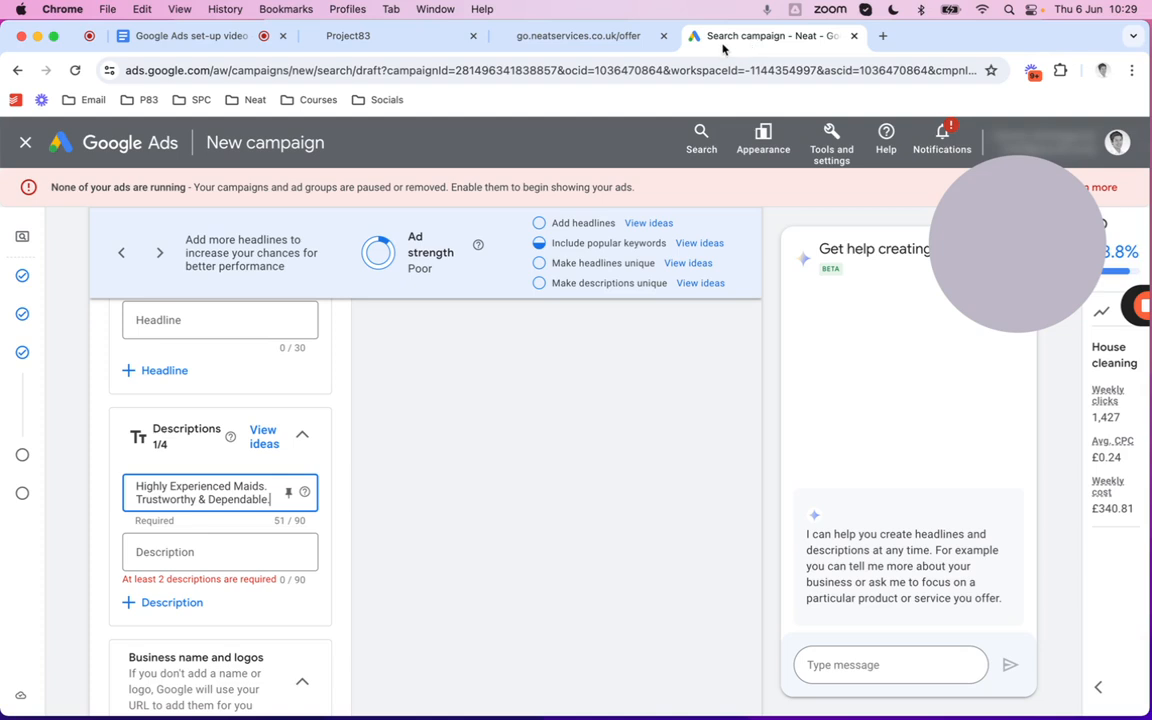
pyautogui.click(216, 554)
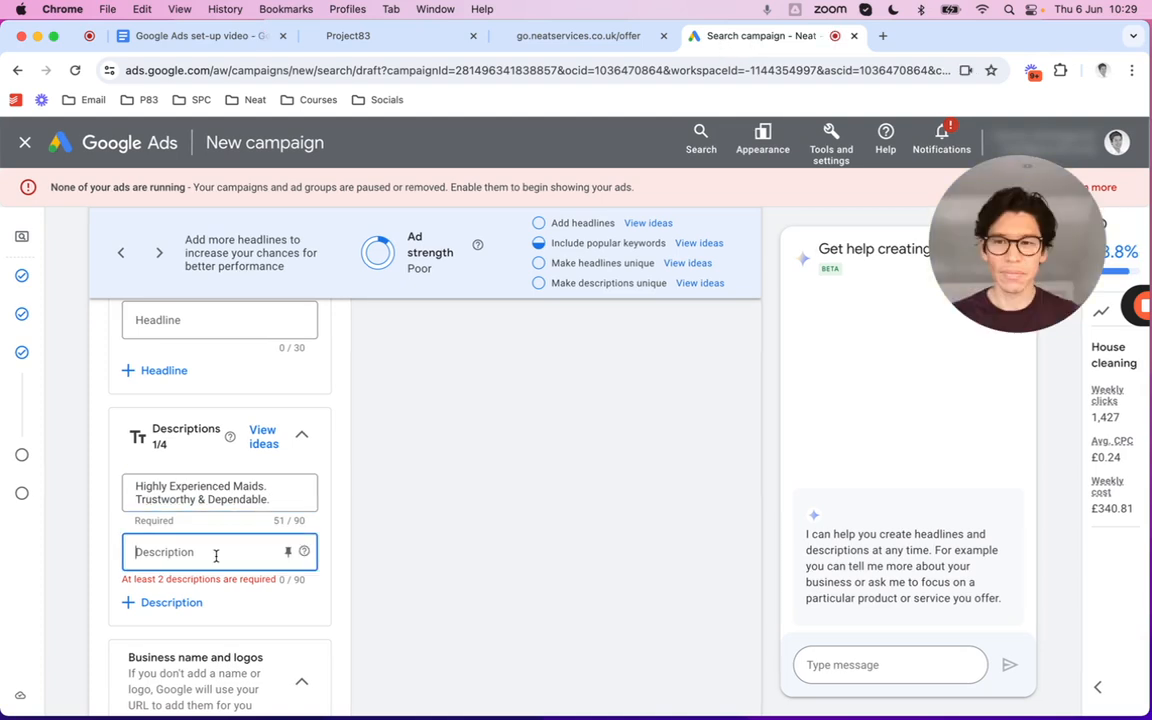
pyautogui.press('super+v')
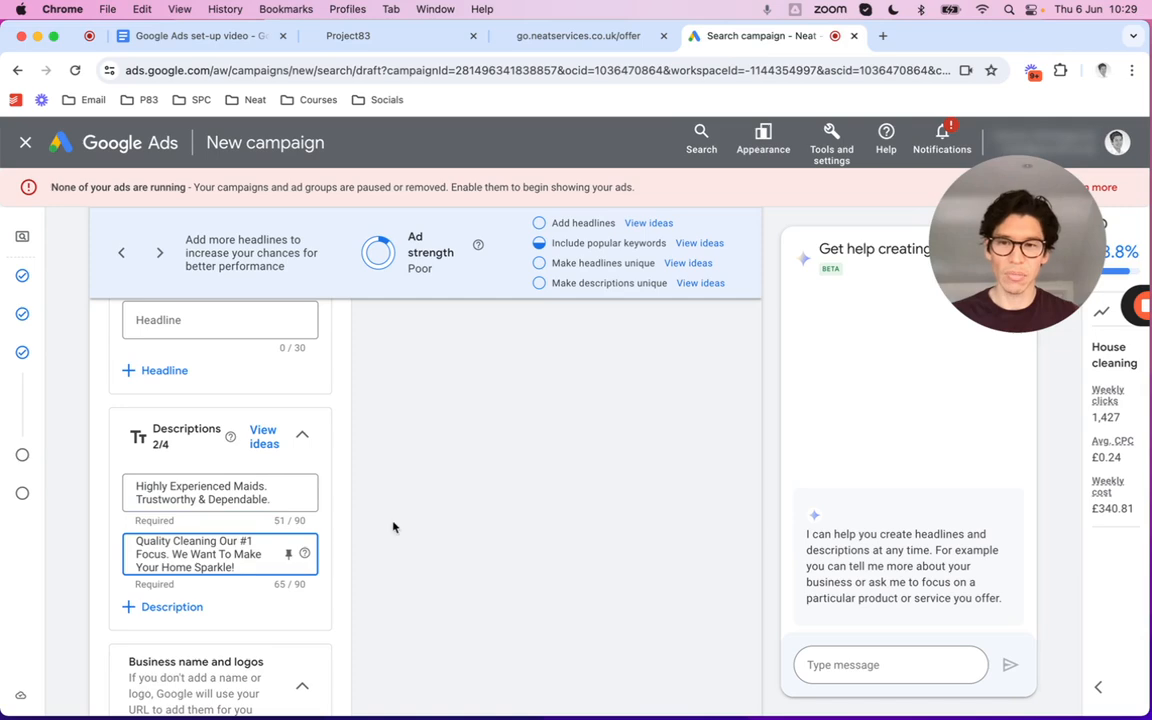
pyautogui.scroll(-4, 364, 508)
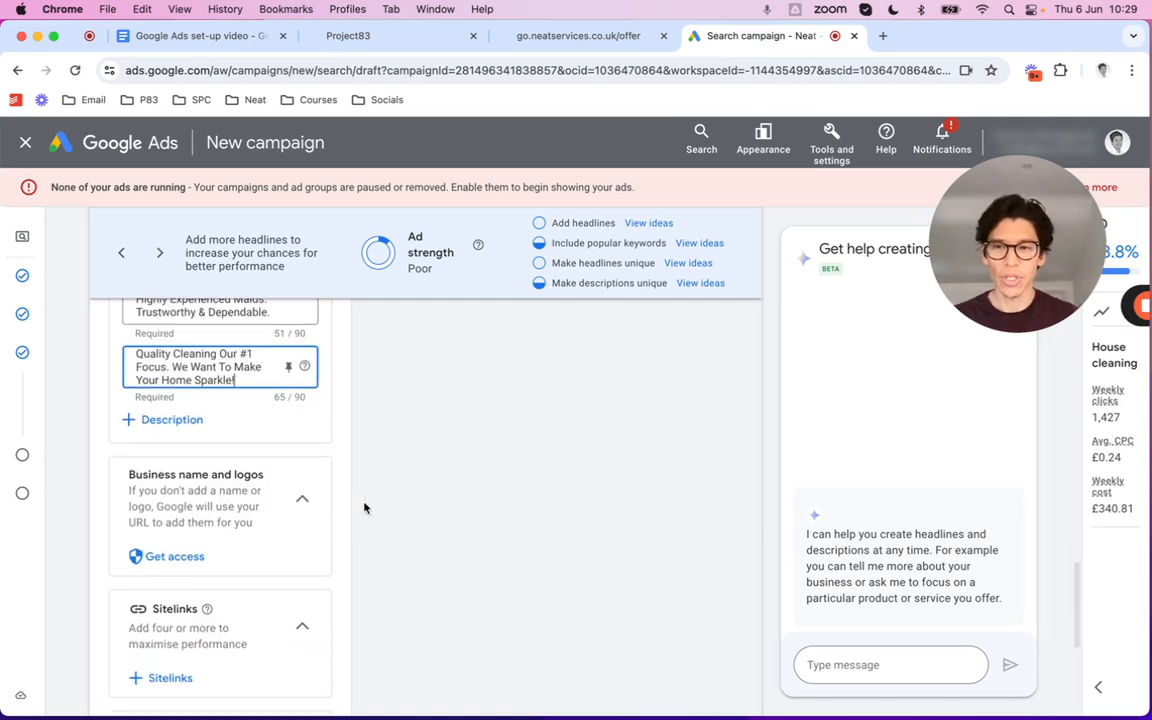
pyautogui.scroll(-5, 364, 508)
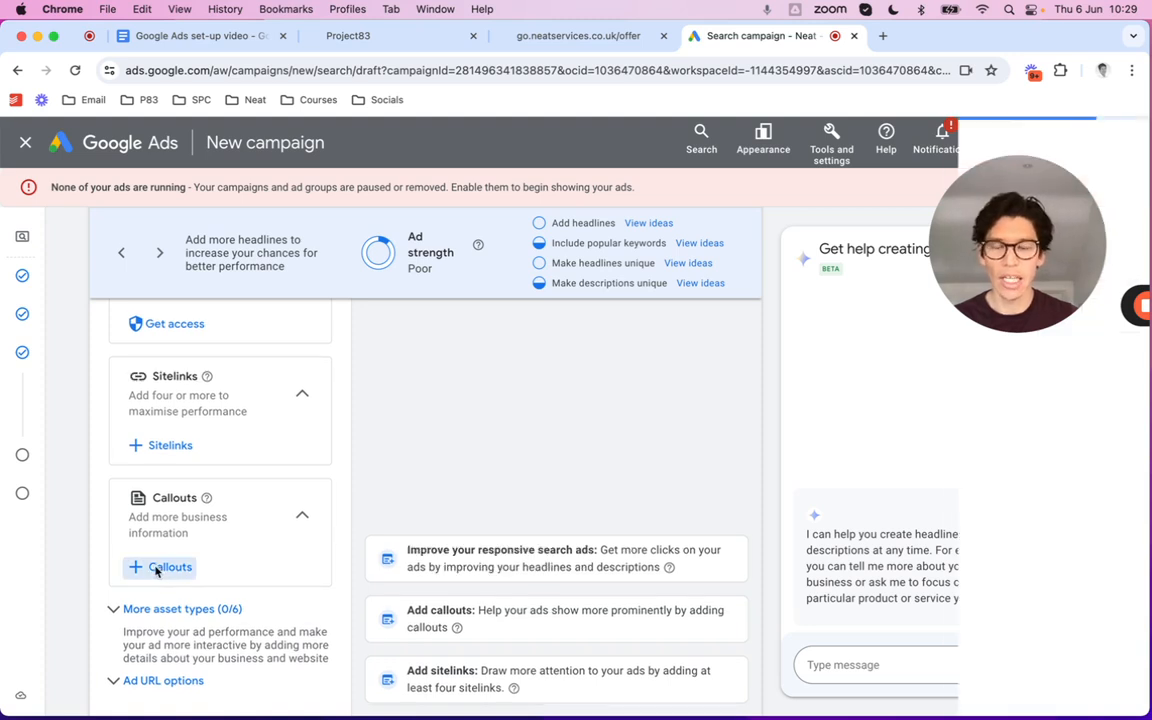
# Select the Fully Insured, Satisfaction Guaranteed, Comprehensive Checklist and Experienced Staff callouts and apply them
pyautogui.click(157, 569)
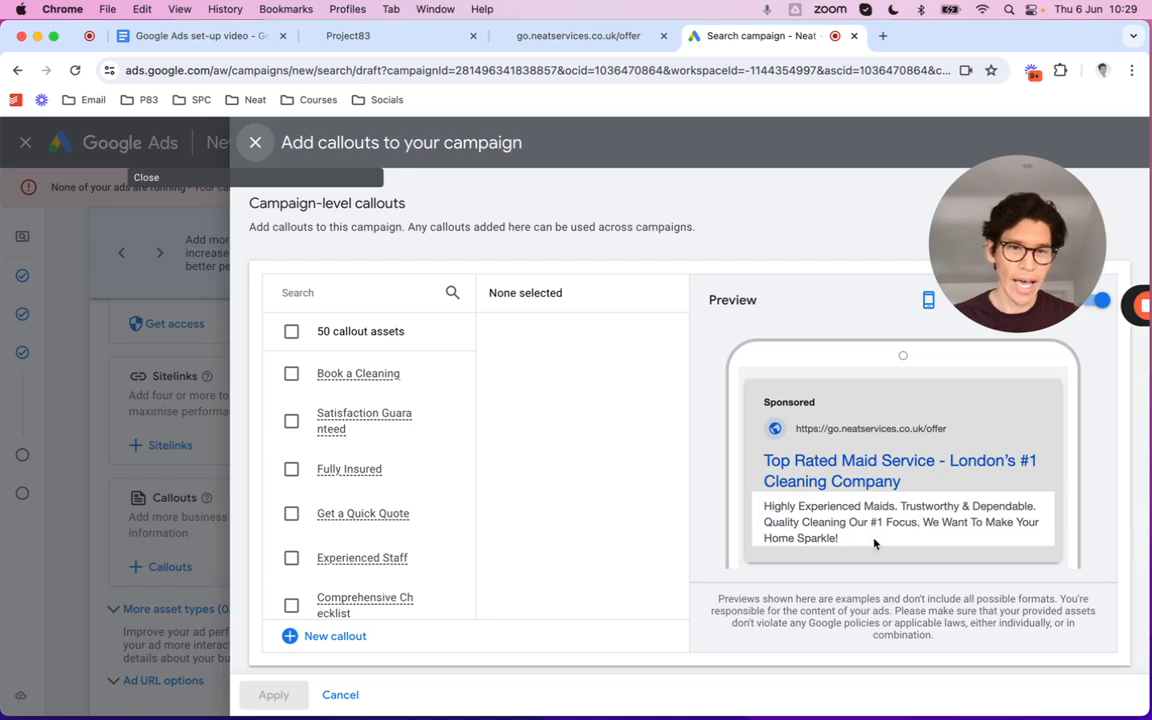
pyautogui.click(291, 469)
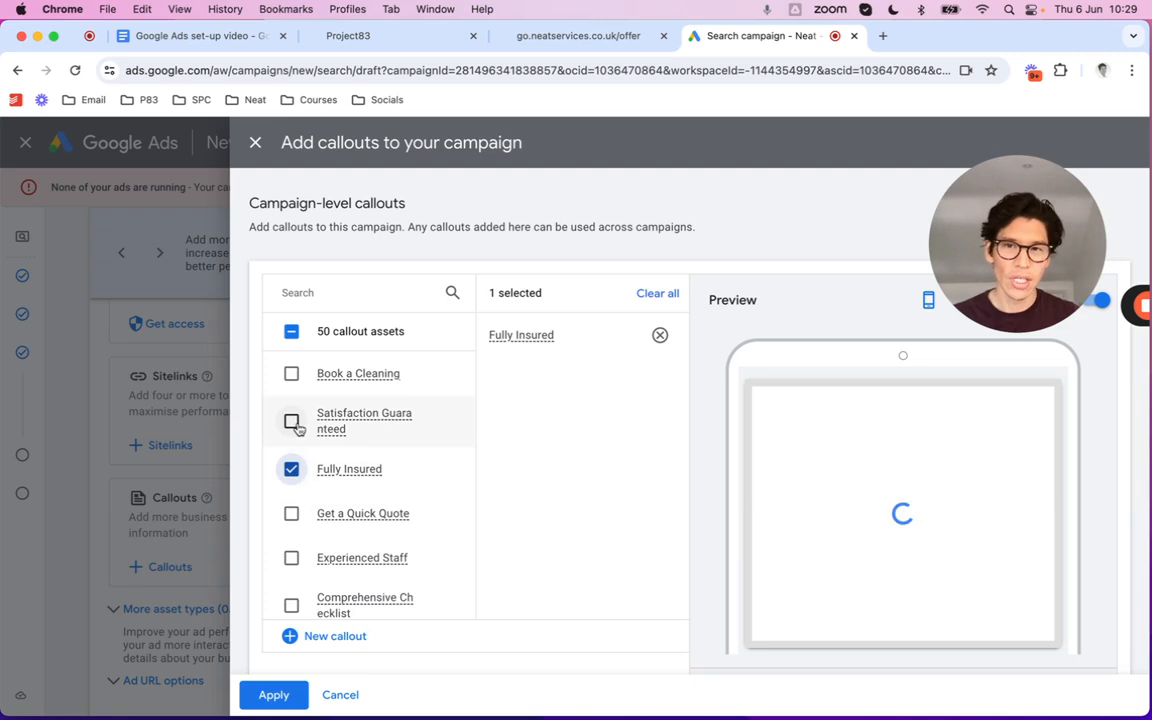
pyautogui.click(292, 422)
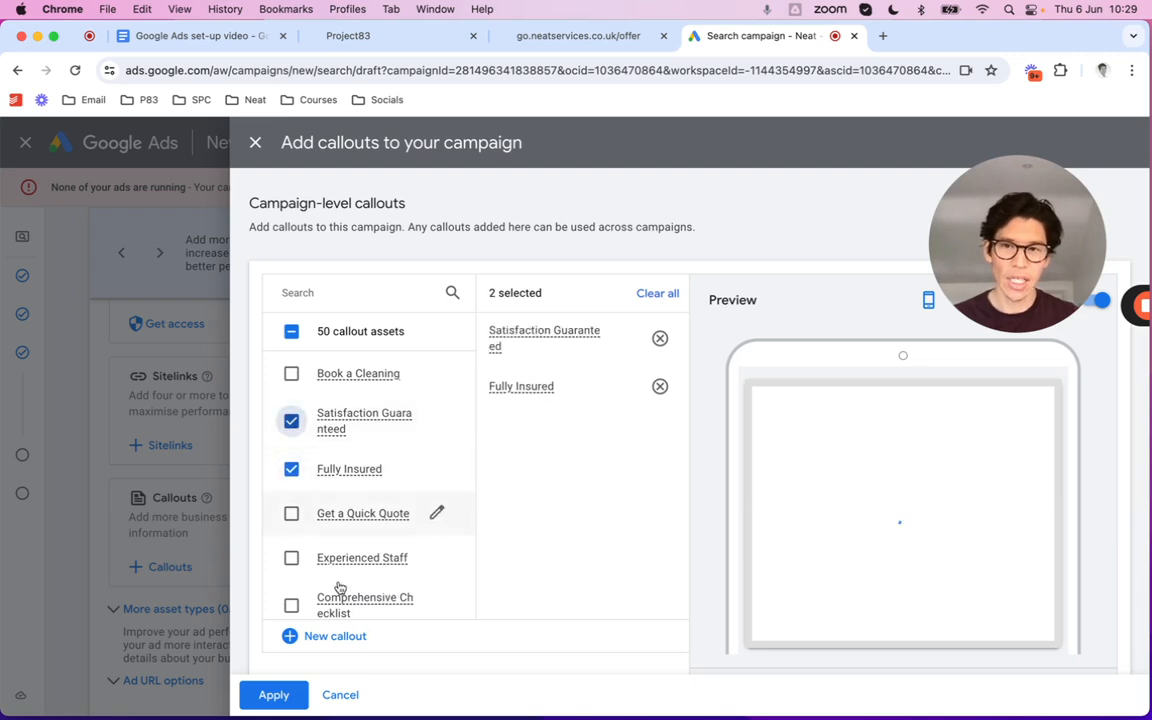
pyautogui.scroll(-2, 339, 583)
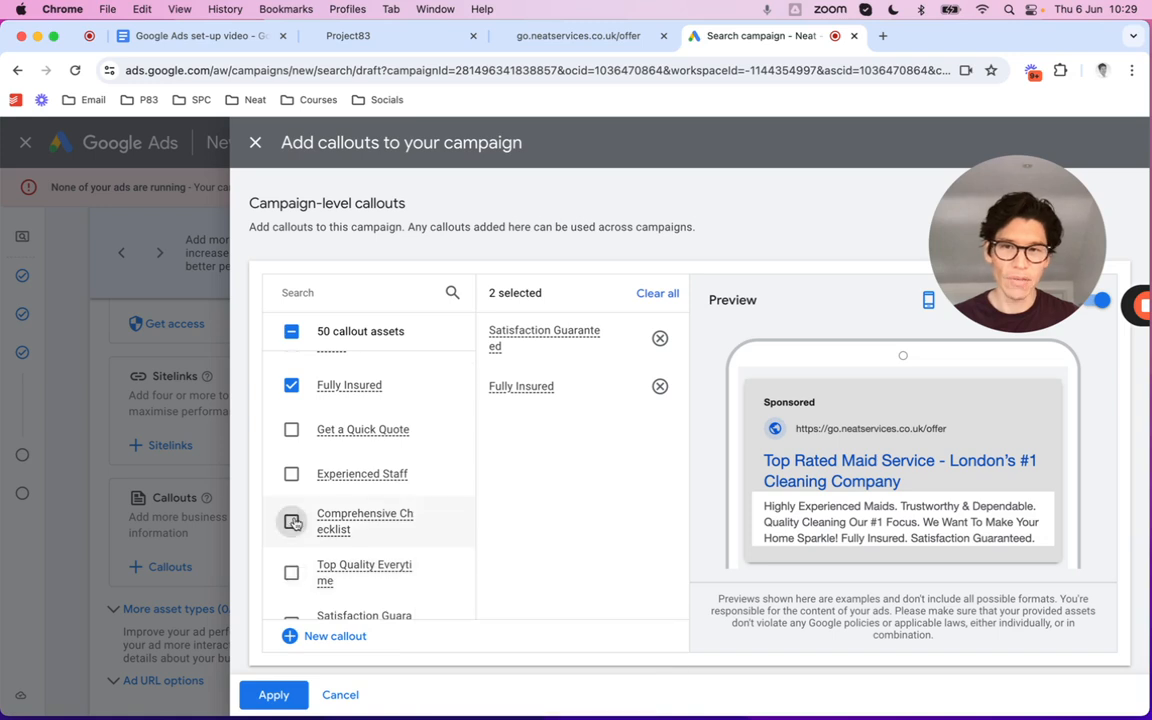
pyautogui.click(291, 473)
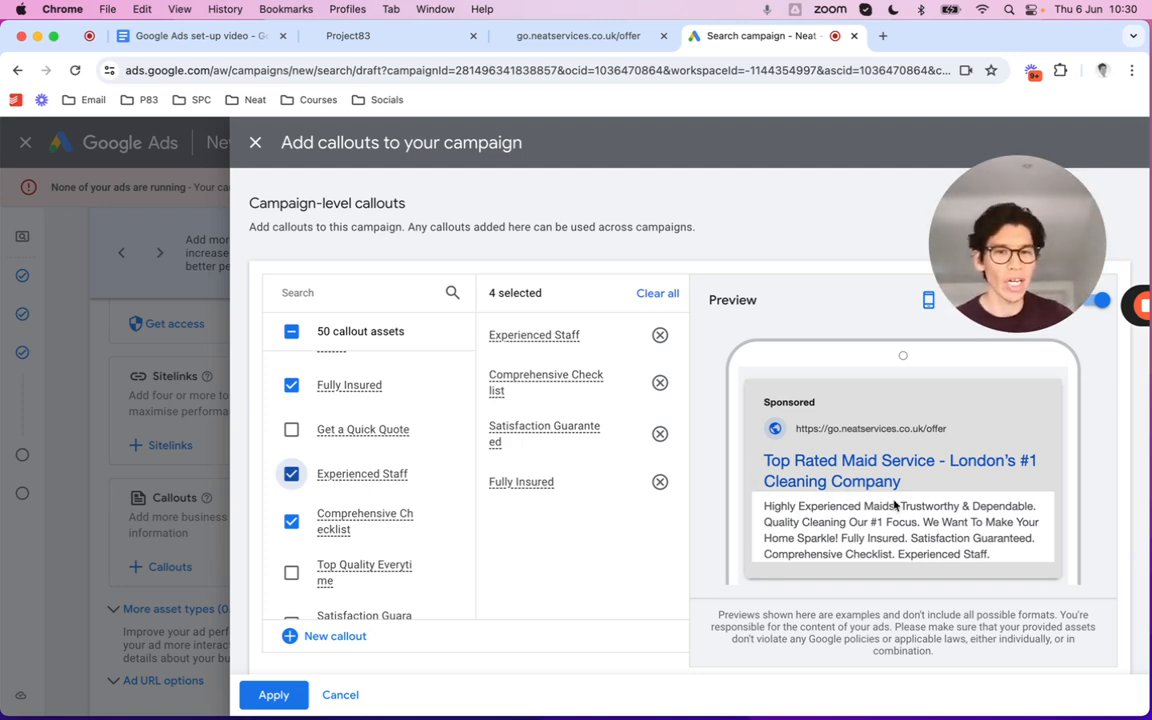
pyautogui.scroll(-1, 800, 490)
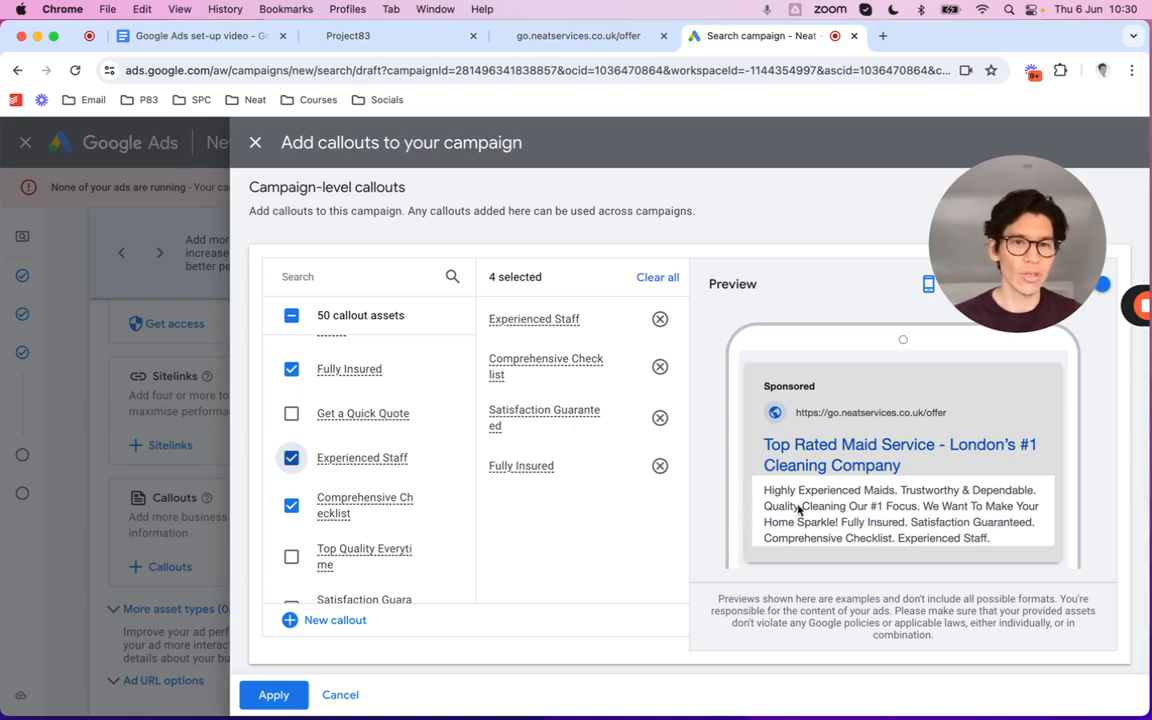
pyautogui.click(276, 696)
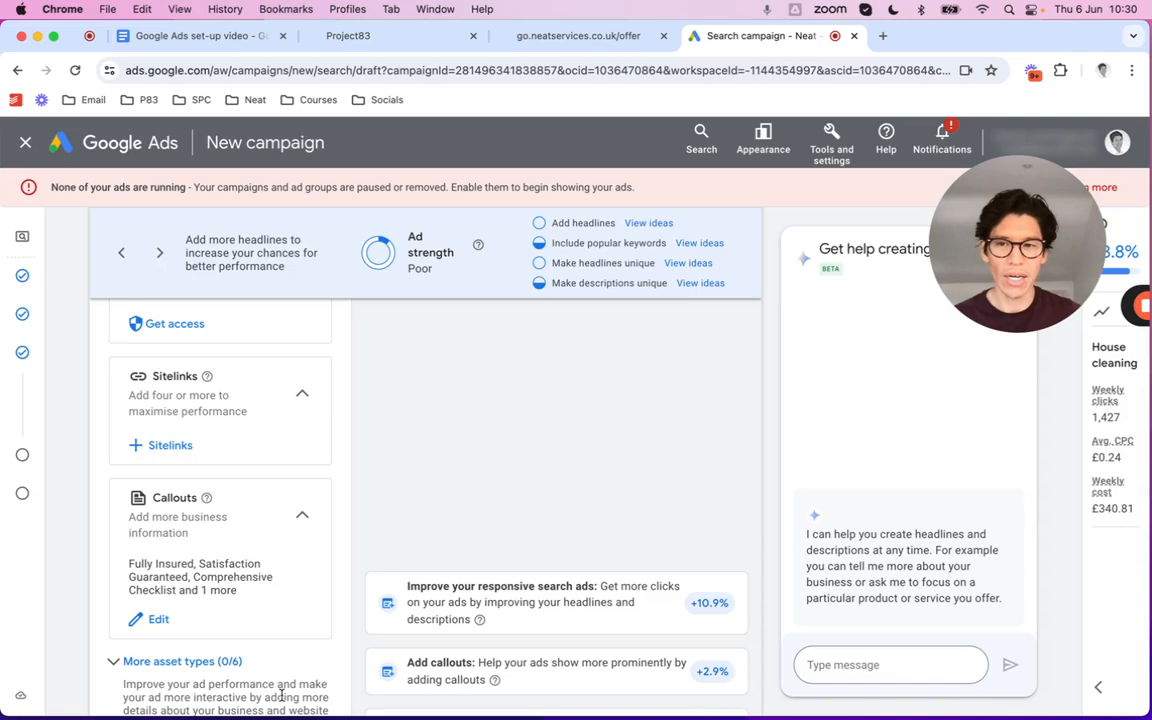
# Review more asset types, save the House cleaning ad, and advance to the Budget step
pyautogui.scroll(-4, 234, 576)
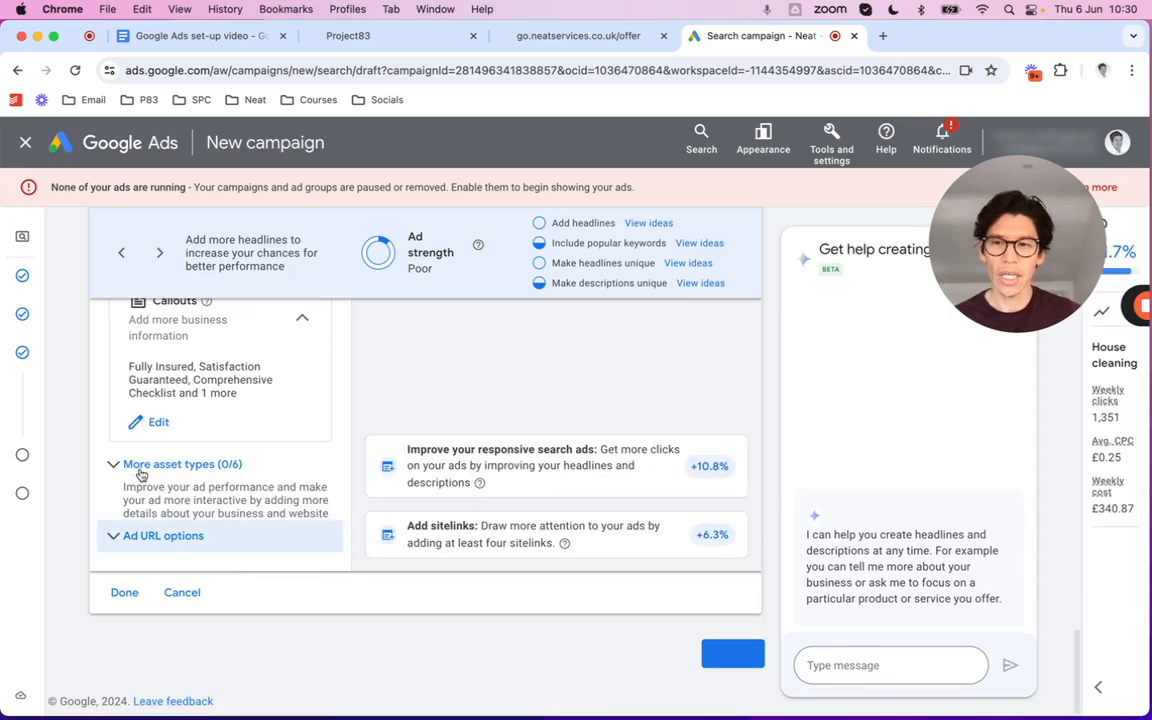
pyautogui.click(136, 465)
pyautogui.scroll(-3, 240, 530)
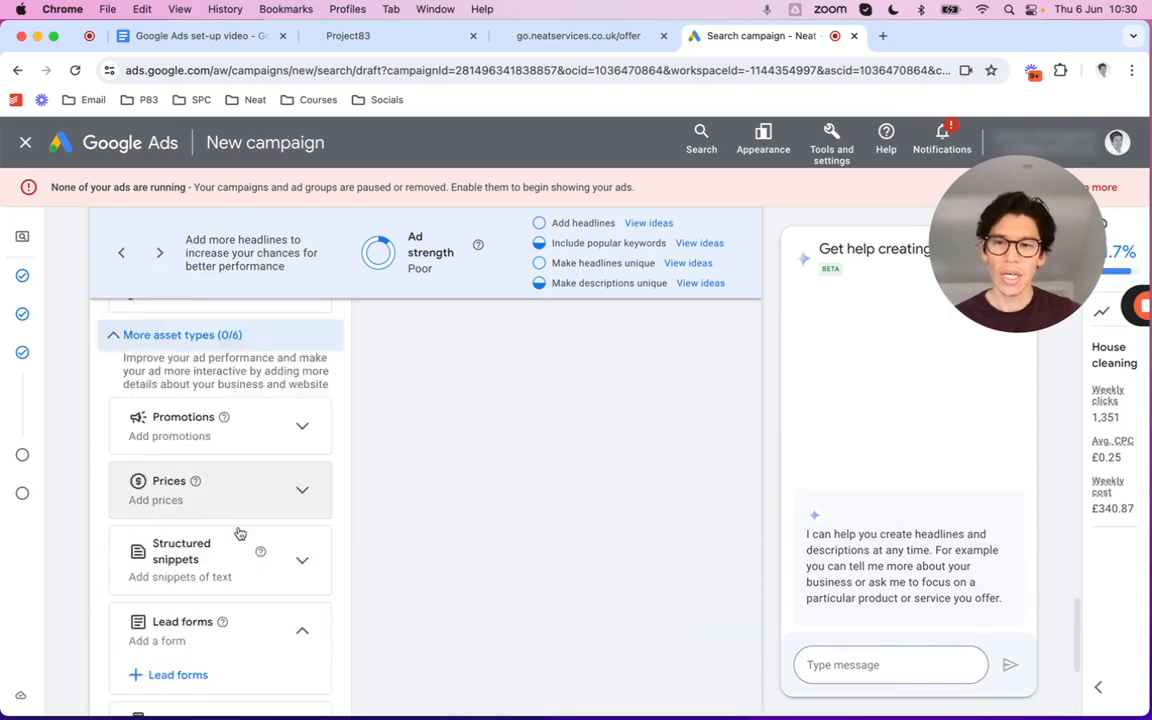
pyautogui.scroll(-5, 240, 532)
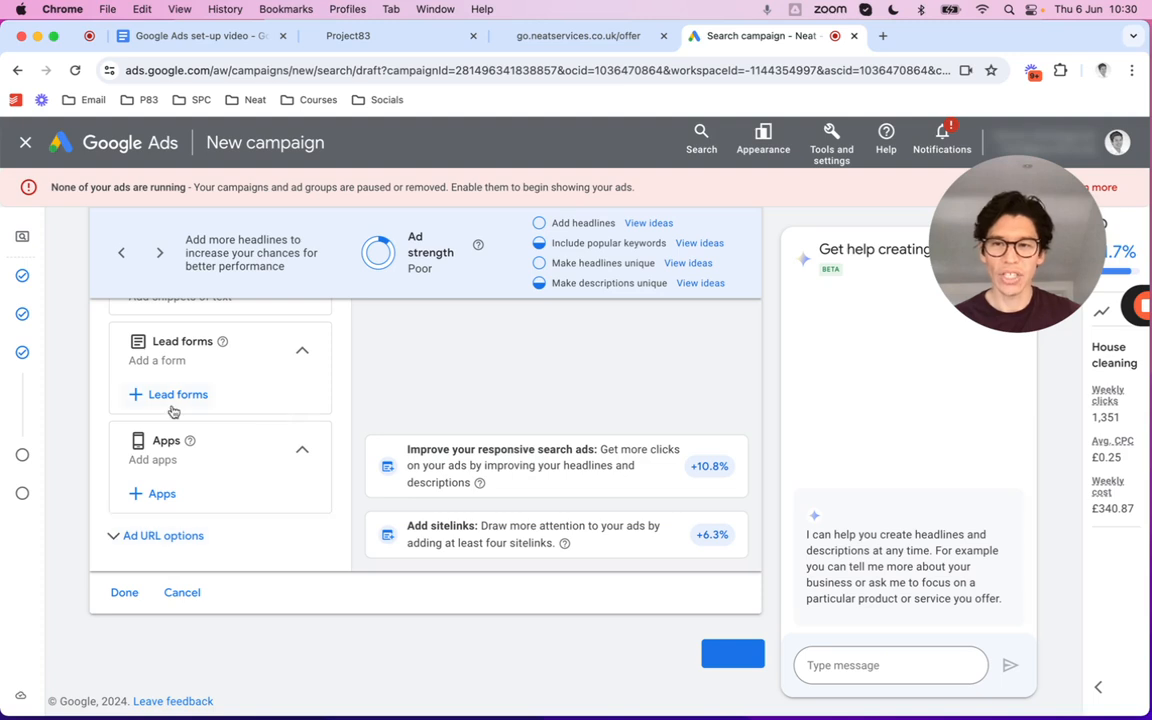
pyautogui.click(125, 594)
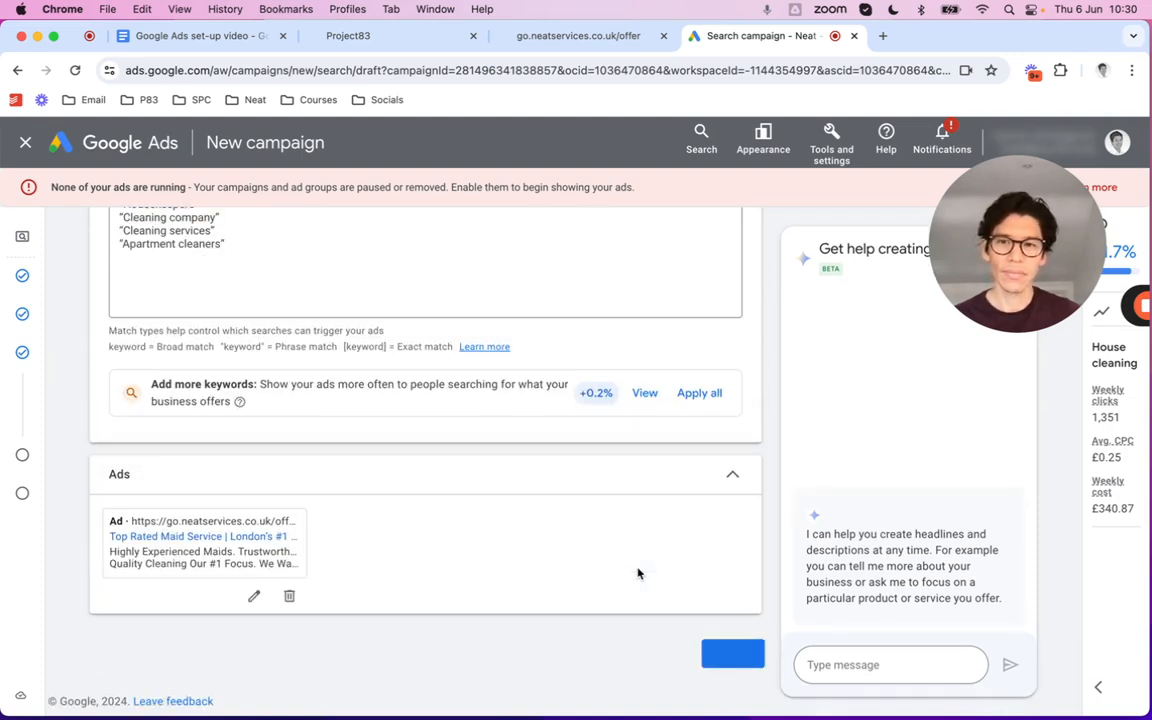
pyautogui.click(734, 658)
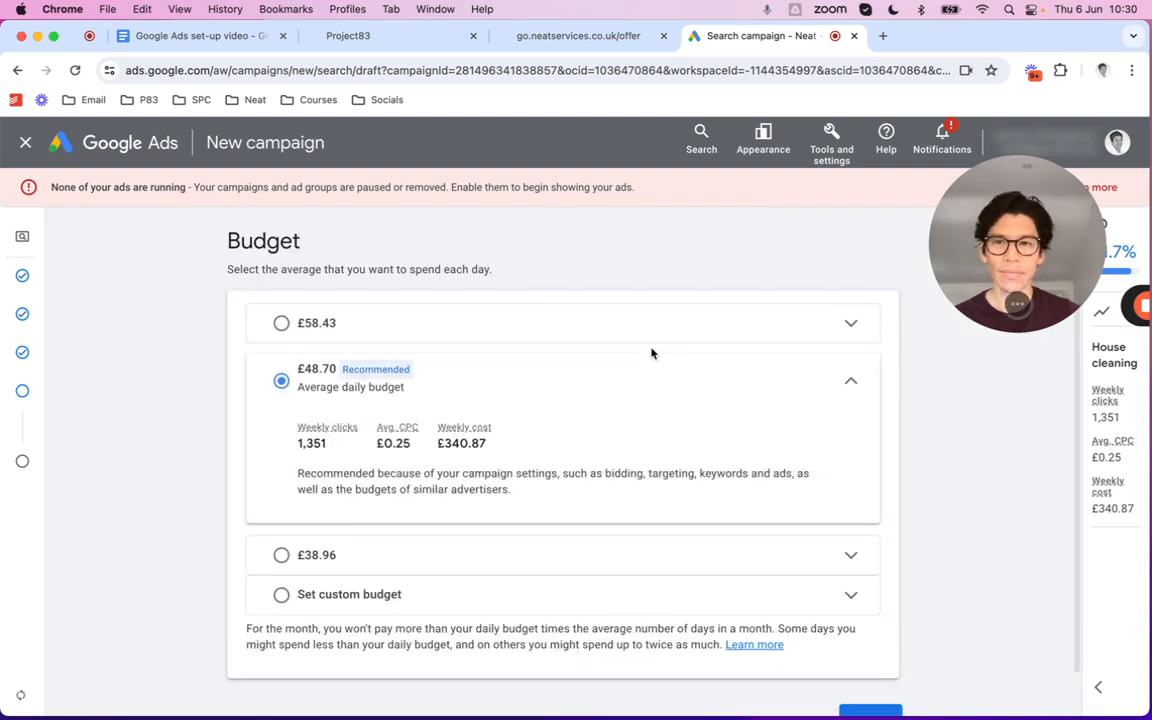
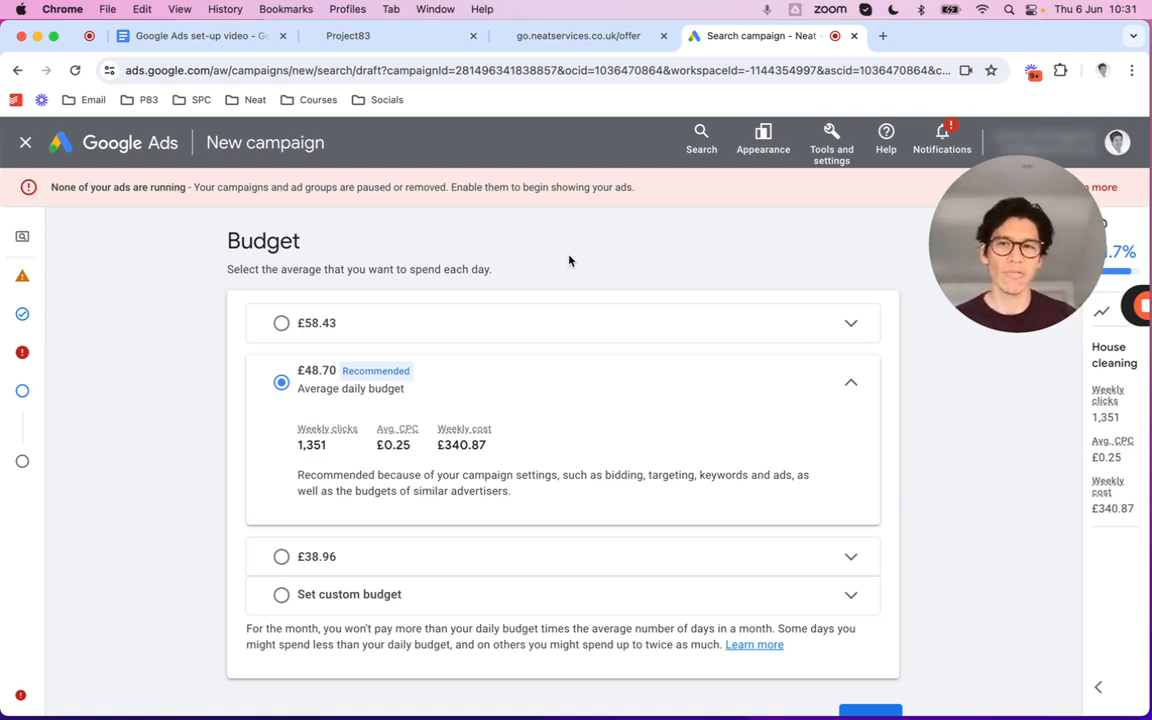
# Replace the 48.70 suggestion with a custom £25.00 average daily budget and continue to the review page
pyautogui.scroll(-1, 527, 416)
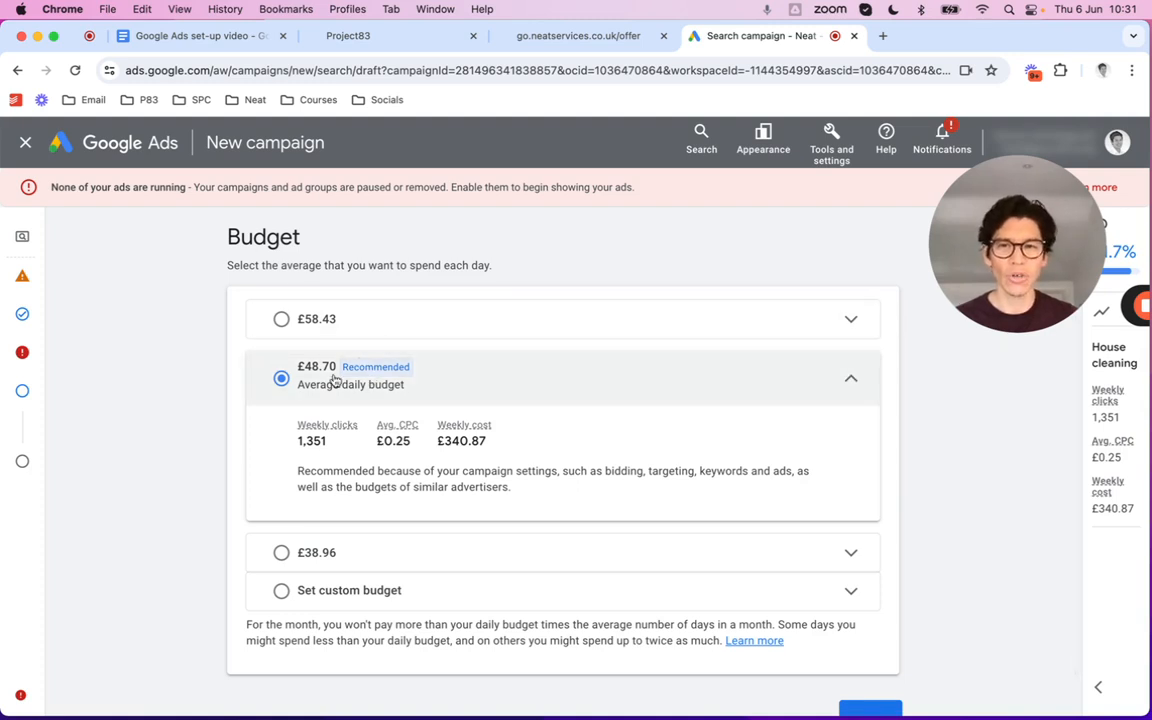
pyautogui.click(334, 591)
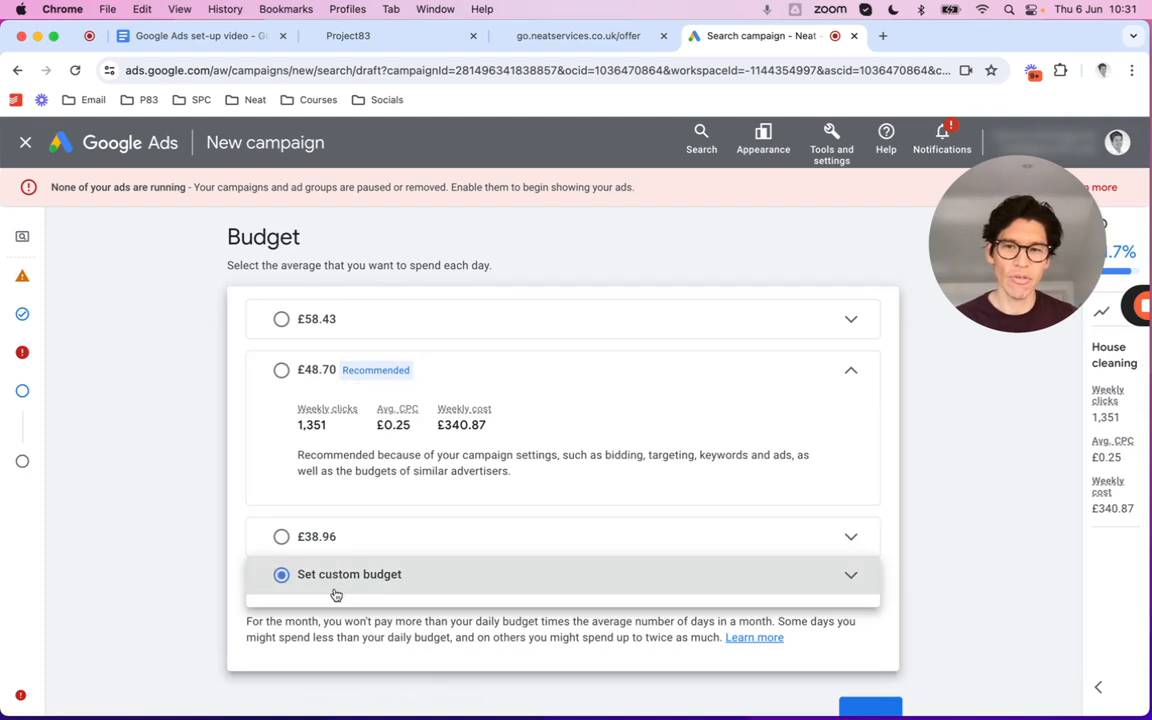
pyautogui.moveTo(378, 521); pyautogui.dragTo(267, 526)
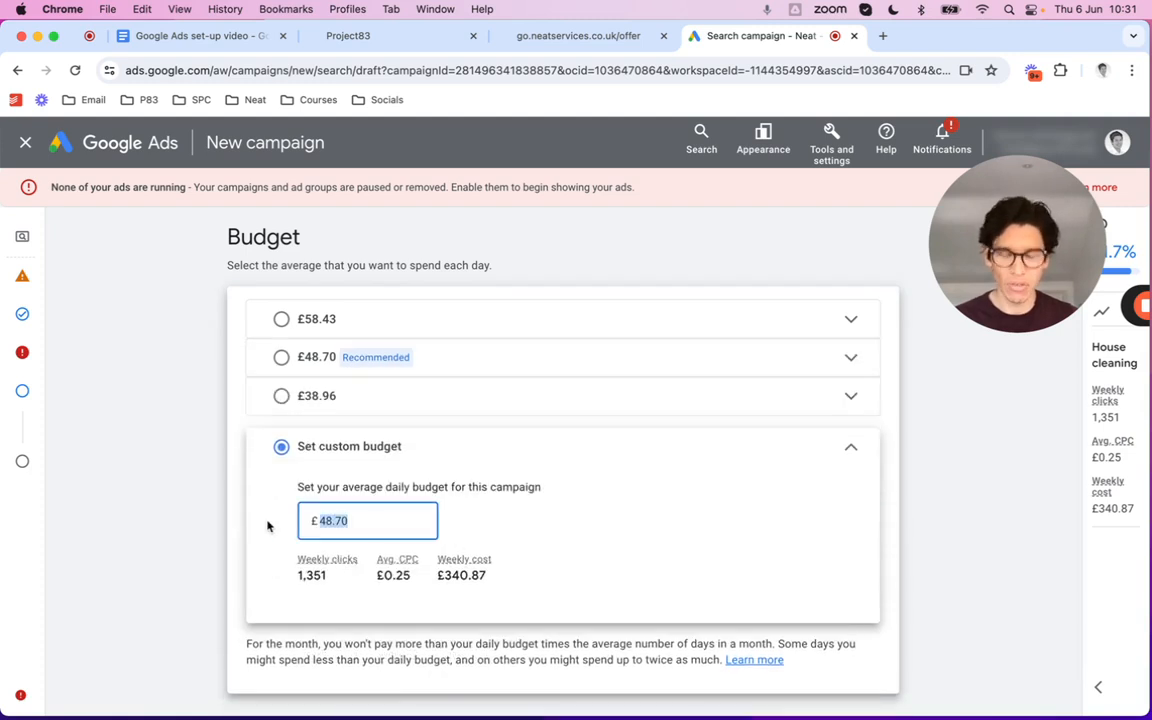
pyautogui.write('25')
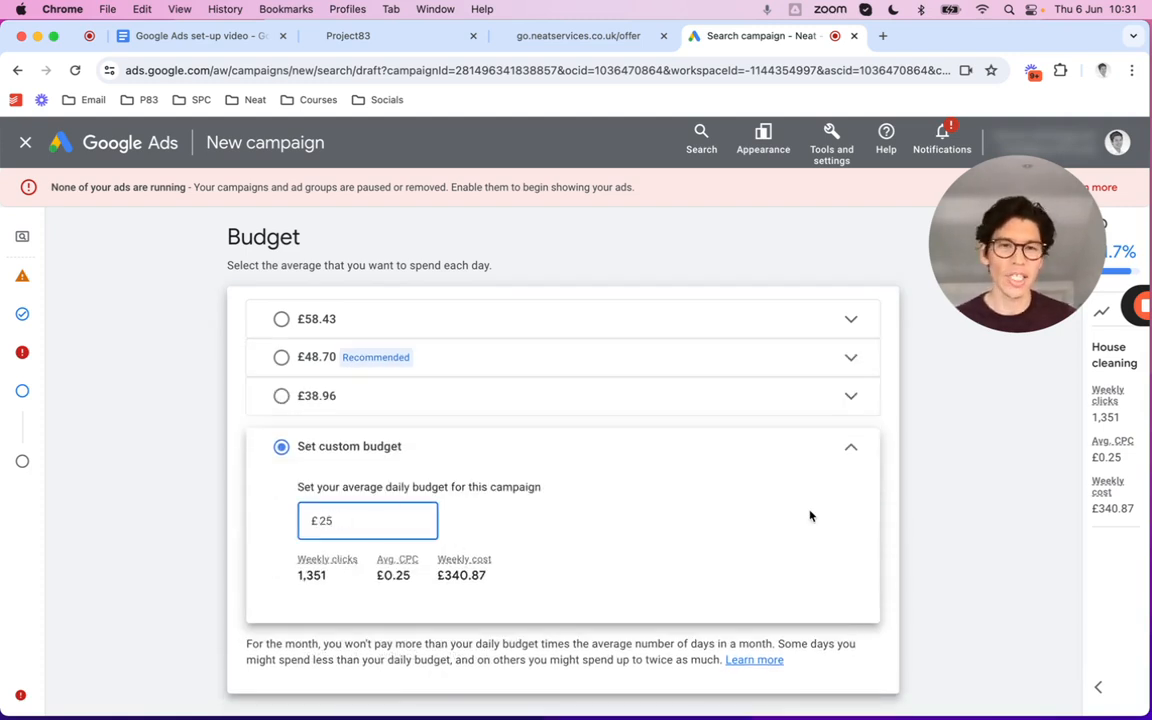
pyautogui.click(882, 510)
pyautogui.scroll(-2, 885, 507)
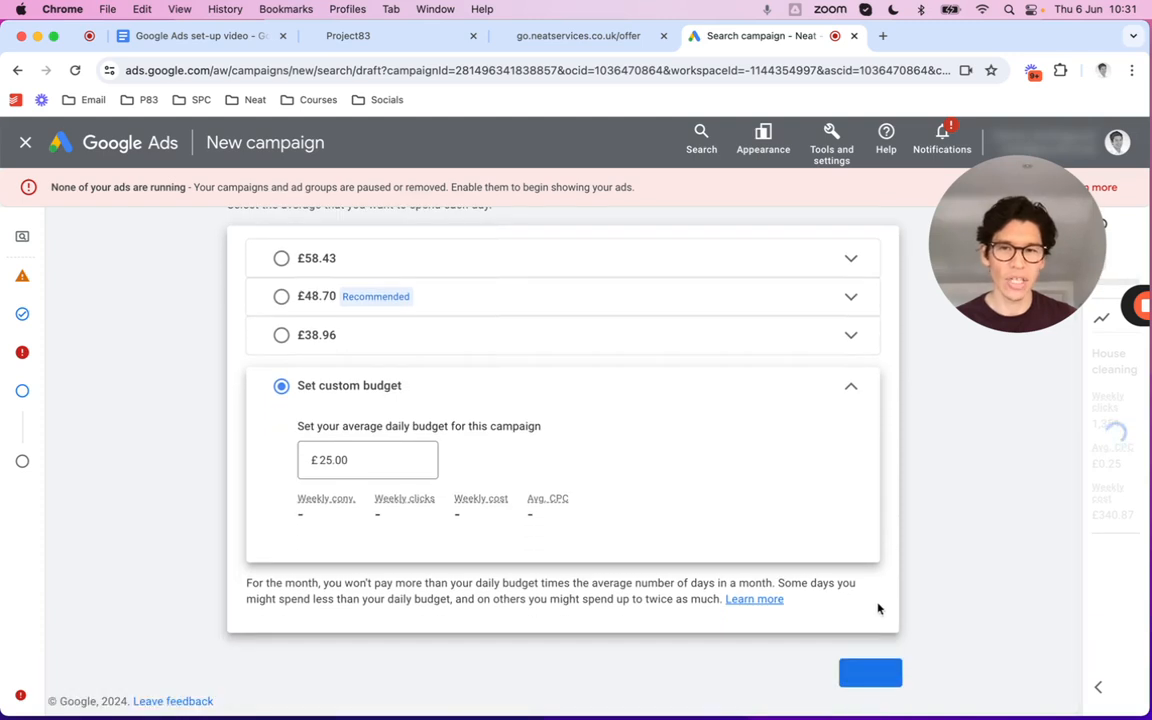
pyautogui.click(868, 677)
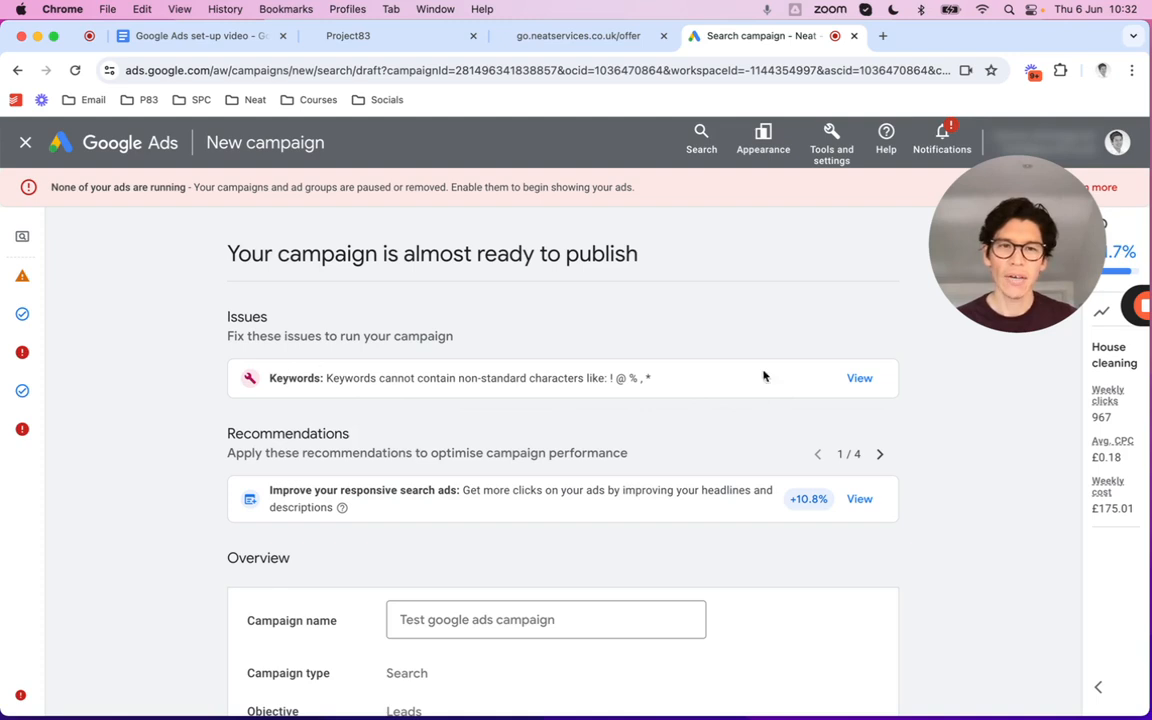
# Open the Keywords issue to show the nine quoted keywords flagged for non-standard characters
pyautogui.click(858, 378)
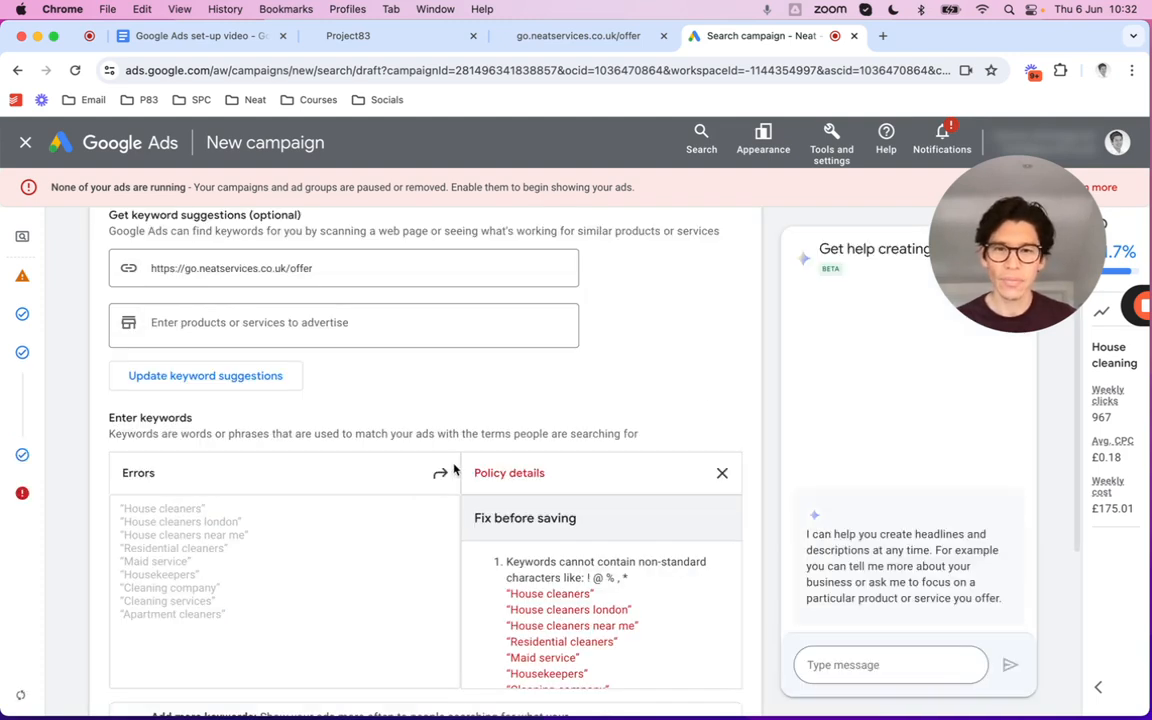
pyautogui.scroll(-2, 607, 408)
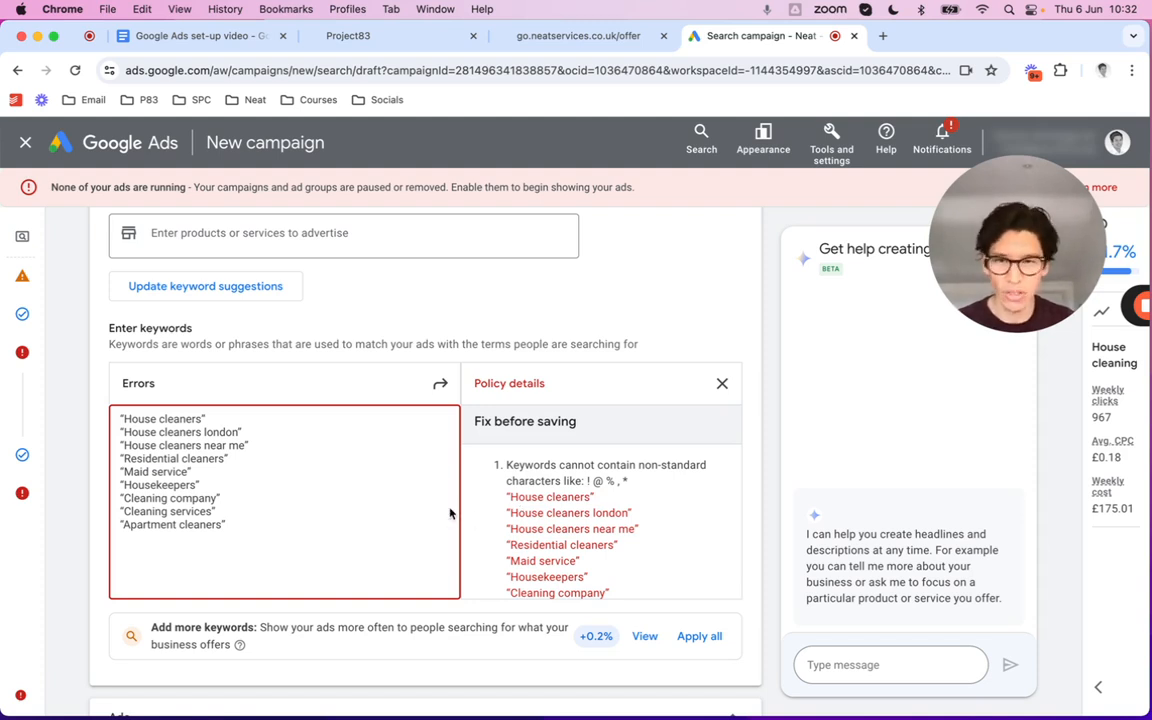
# Delete the non-standard opening quote from each keyword line in the keyword box
pyautogui.click(123, 419)
pyautogui.press('BackSpace')
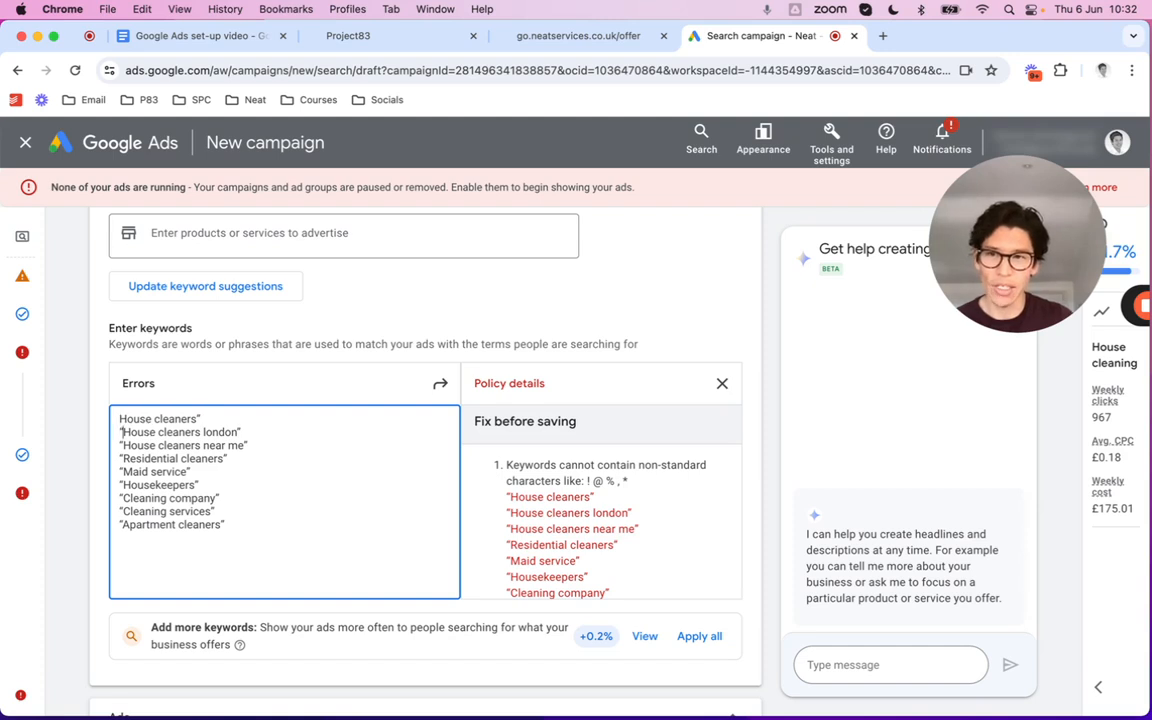
pyautogui.press('BackSpace')
pyautogui.press('Down')
pyautogui.press('BackSpace')
pyautogui.press('Down')
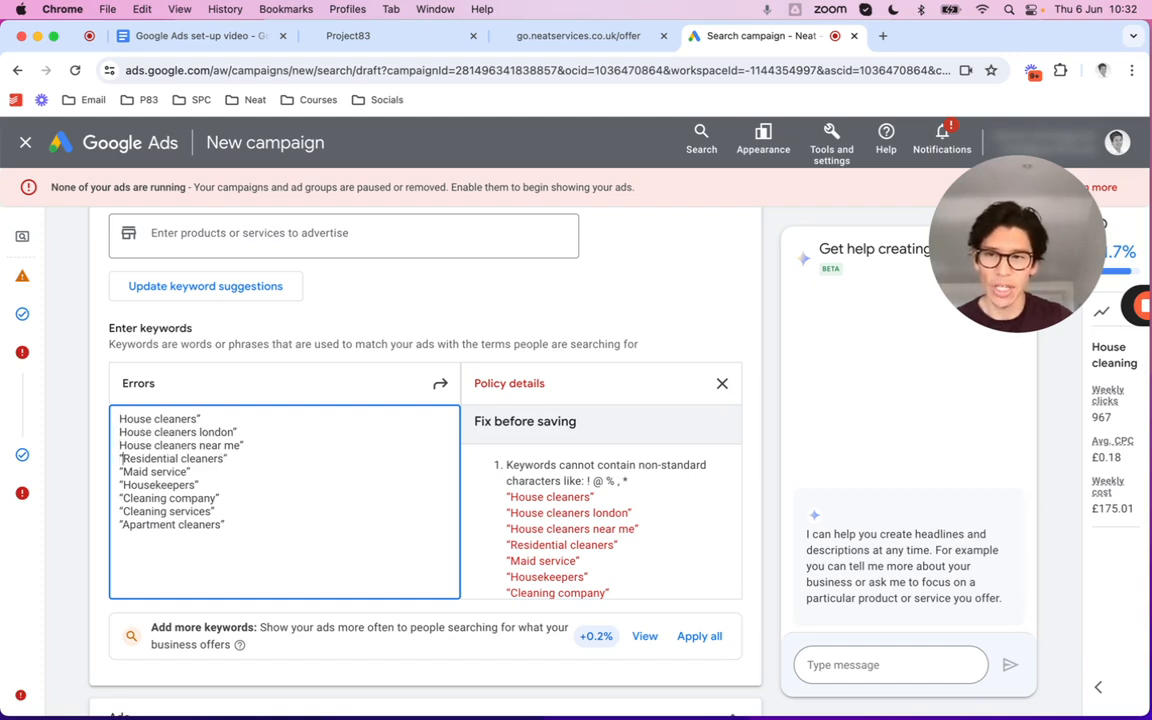
pyautogui.press('BackSpace')
pyautogui.press('Down')
pyautogui.press('BackSpace')
pyautogui.press('BackSpace')
pyautogui.press('Down')
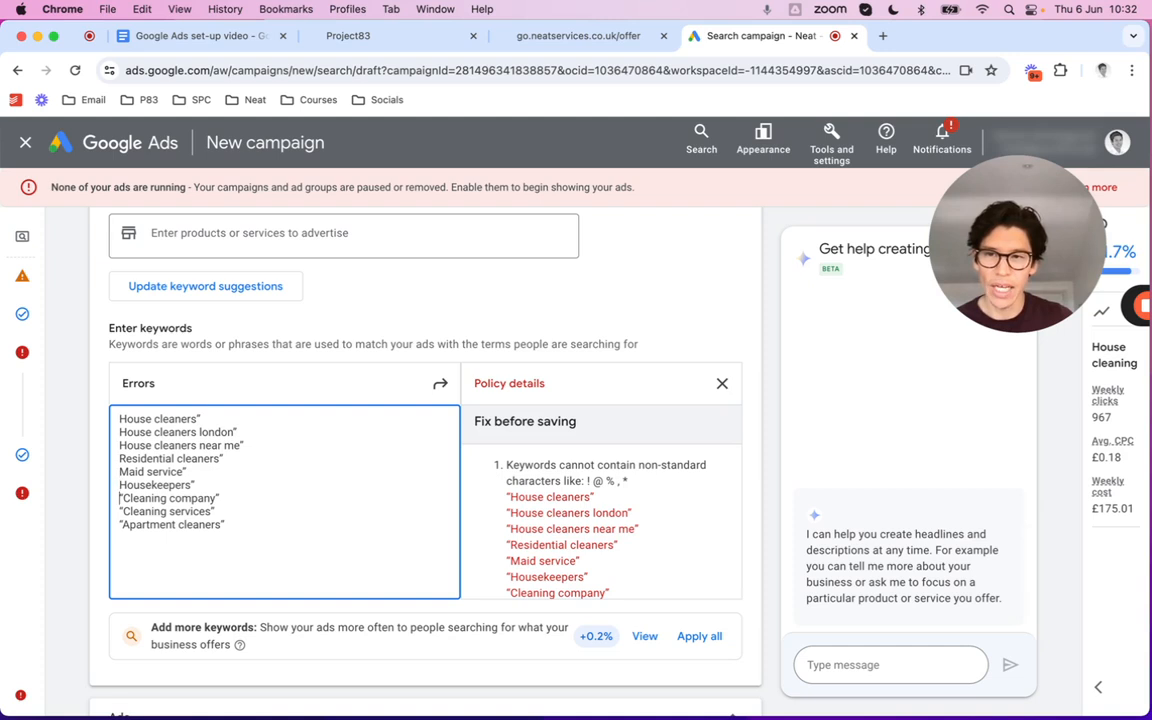
pyautogui.press('BackSpace')
pyautogui.press('BackSpace')
pyautogui.press('Down')
pyautogui.press('BackSpace')
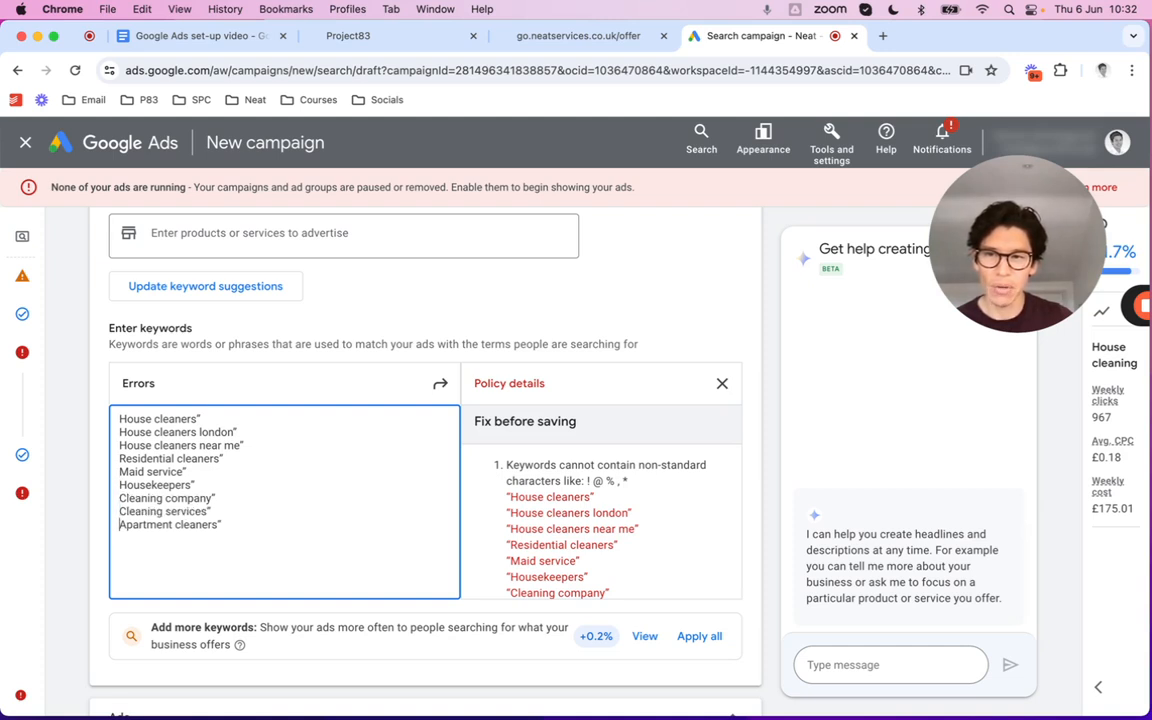
# Delete each keyword's closing quote, restoring the accidentally truncated 'Maid service'
pyautogui.click(245, 523)
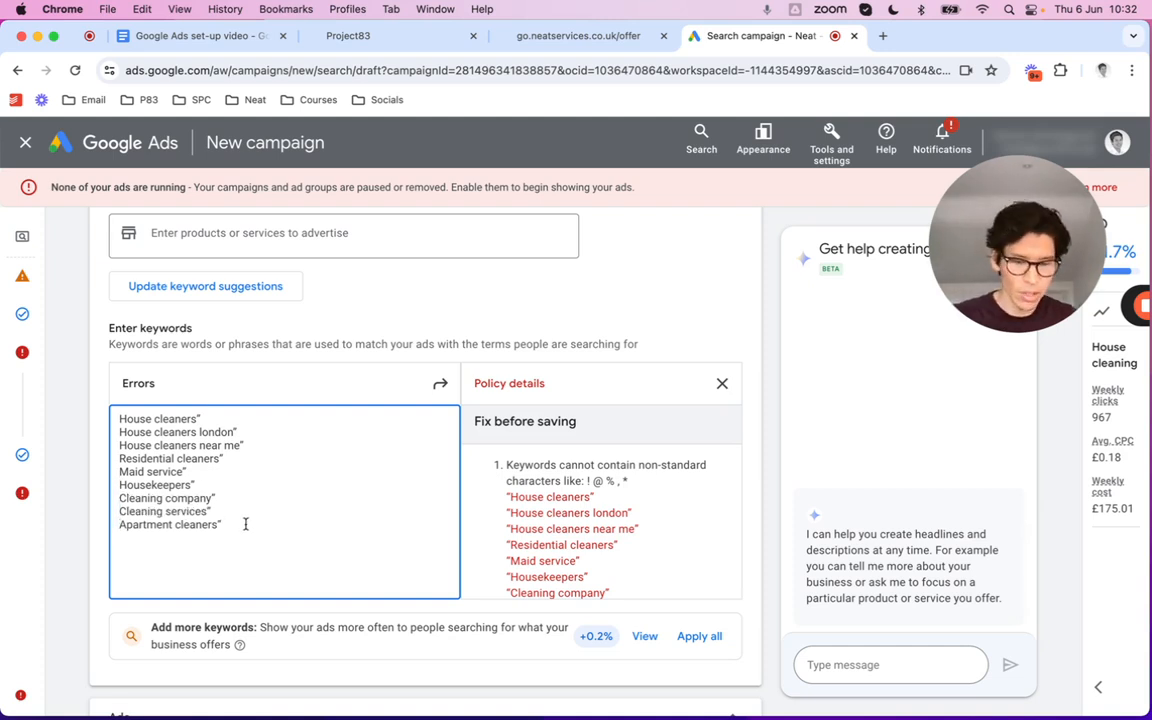
pyautogui.press('BackSpace')
pyautogui.press('Up')
pyautogui.press('BackSpace')
pyautogui.press('Up')
pyautogui.press('BackSpace')
pyautogui.press('Up')
pyautogui.press('BackSpace')
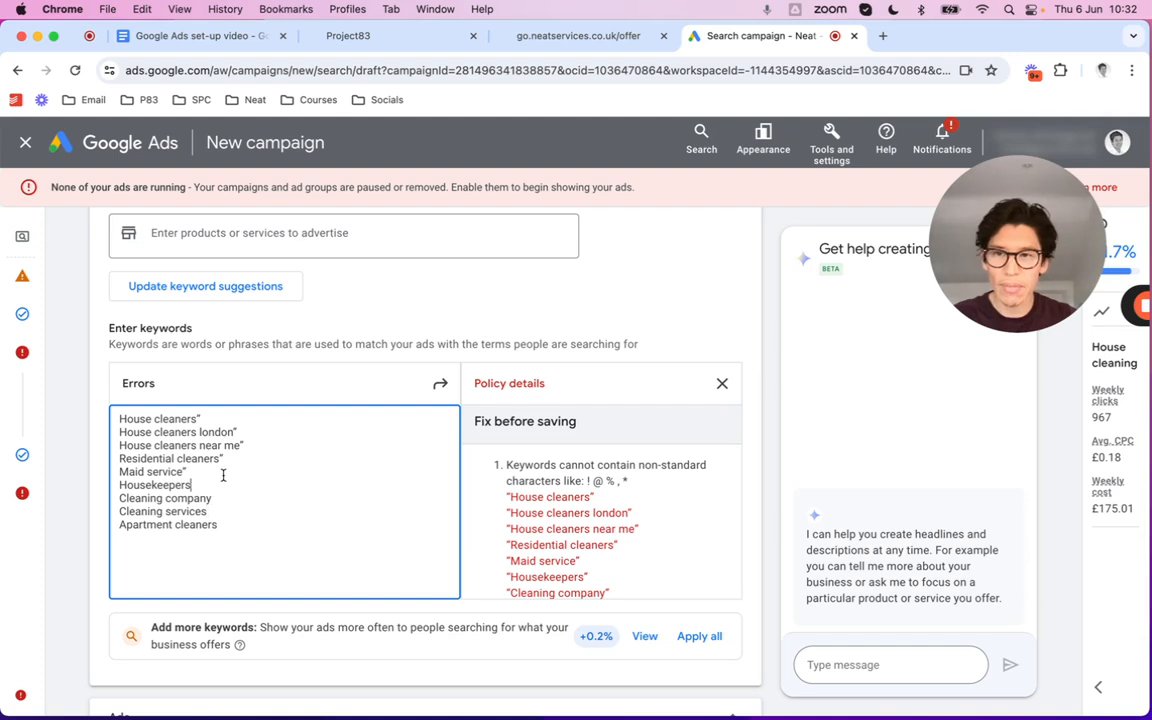
pyautogui.click(223, 475)
pyautogui.press('BackSpace')
pyautogui.press('BackSpace')
pyautogui.click(244, 456)
pyautogui.click(229, 471)
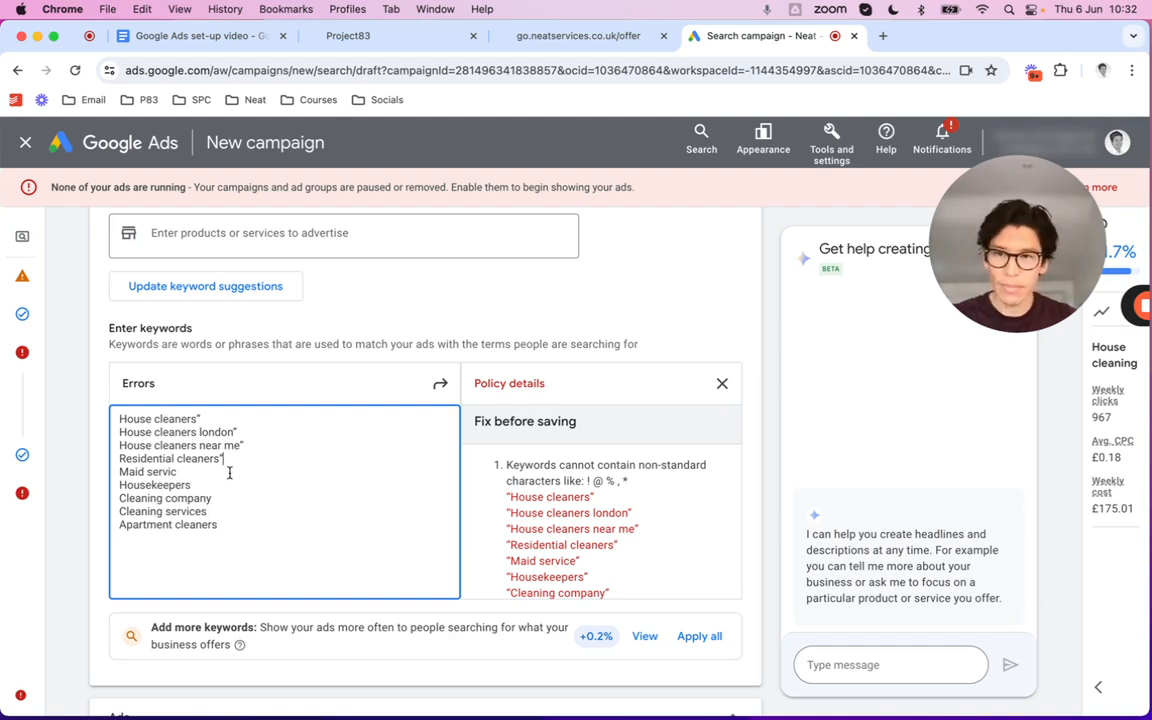
pyautogui.write('e')
pyautogui.click(245, 459)
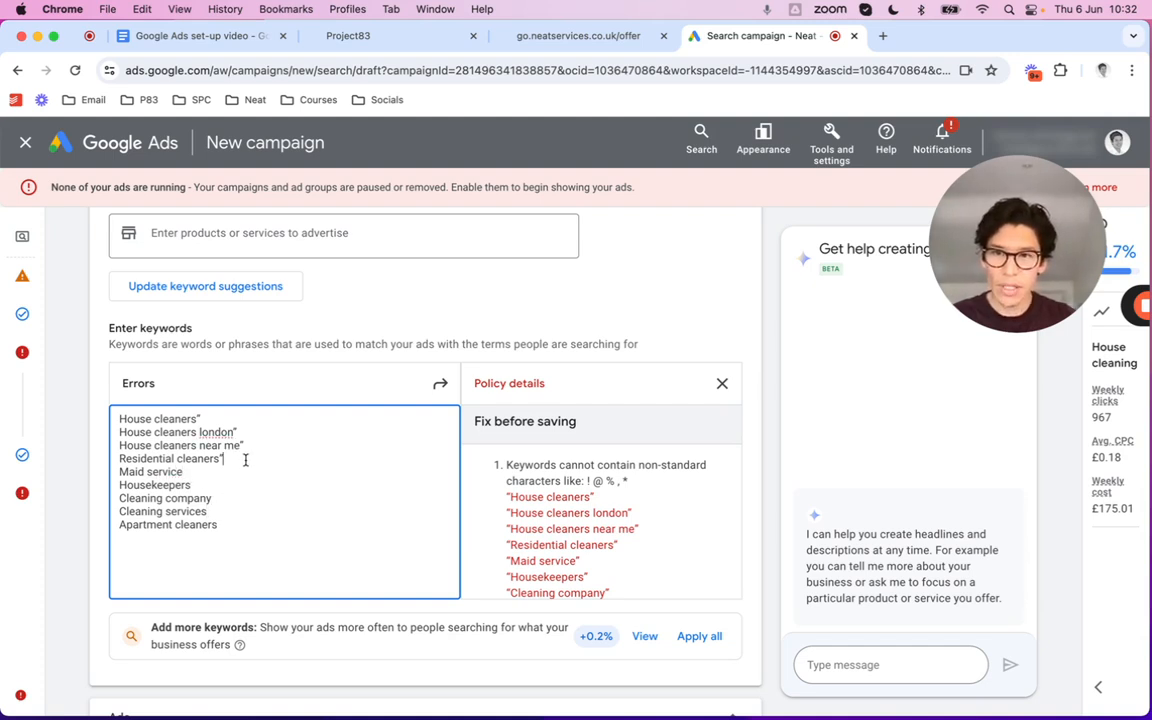
pyautogui.press('BackSpace')
pyautogui.click(261, 446)
pyautogui.press('BackSpace')
pyautogui.click(251, 421)
pyautogui.press('BackSpace')
pyautogui.click(250, 429)
pyautogui.press('BackSpace')
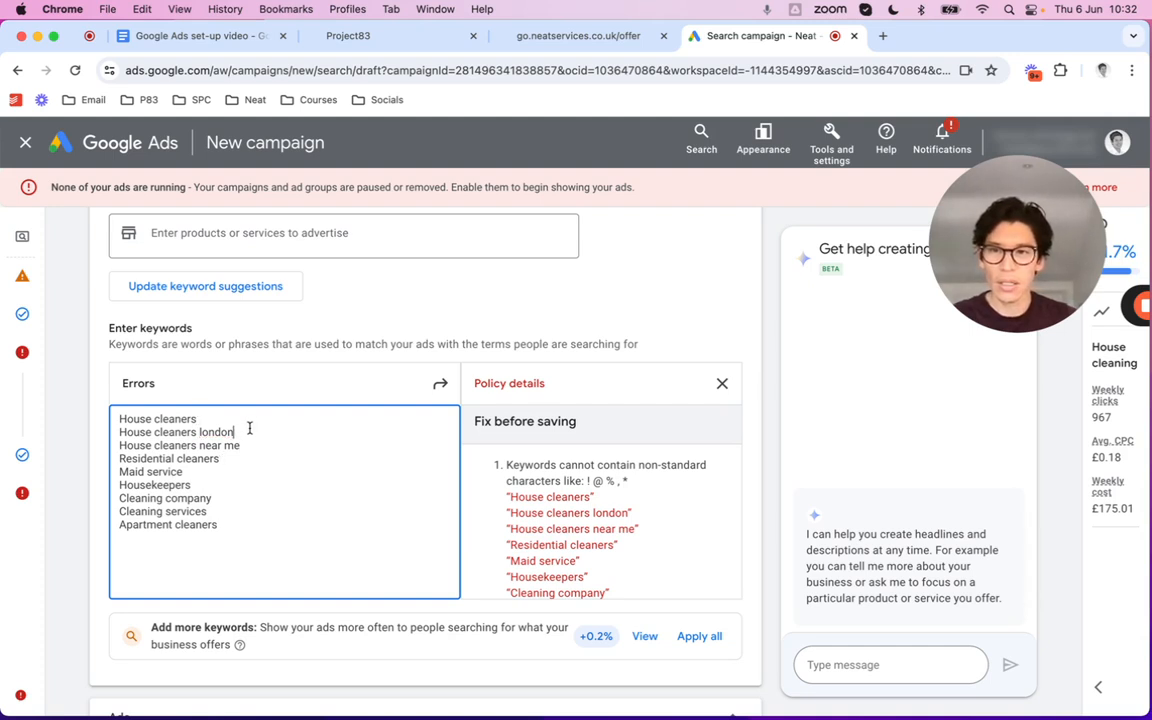
# Copy a straight quote and paste it before every keyword from House cleaners london to Apartment cleaners
pyautogui.click(120, 419)
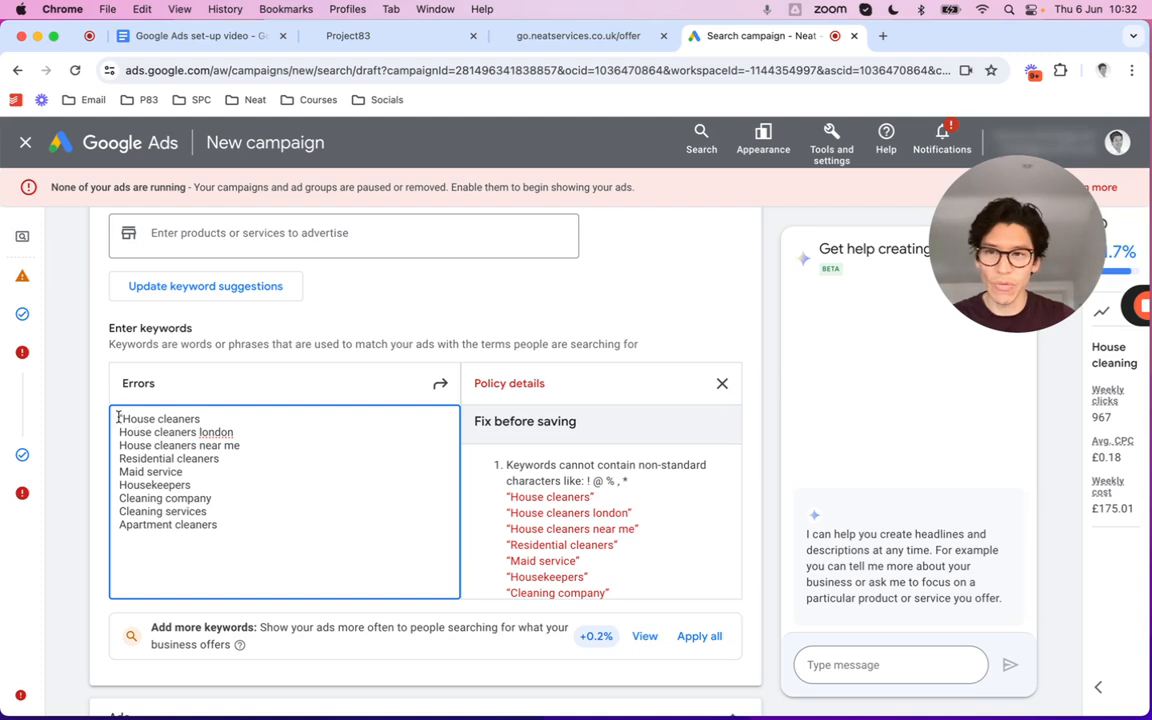
pyautogui.moveTo(124, 418); pyautogui.dragTo(107, 421)
pyautogui.press('super+c')
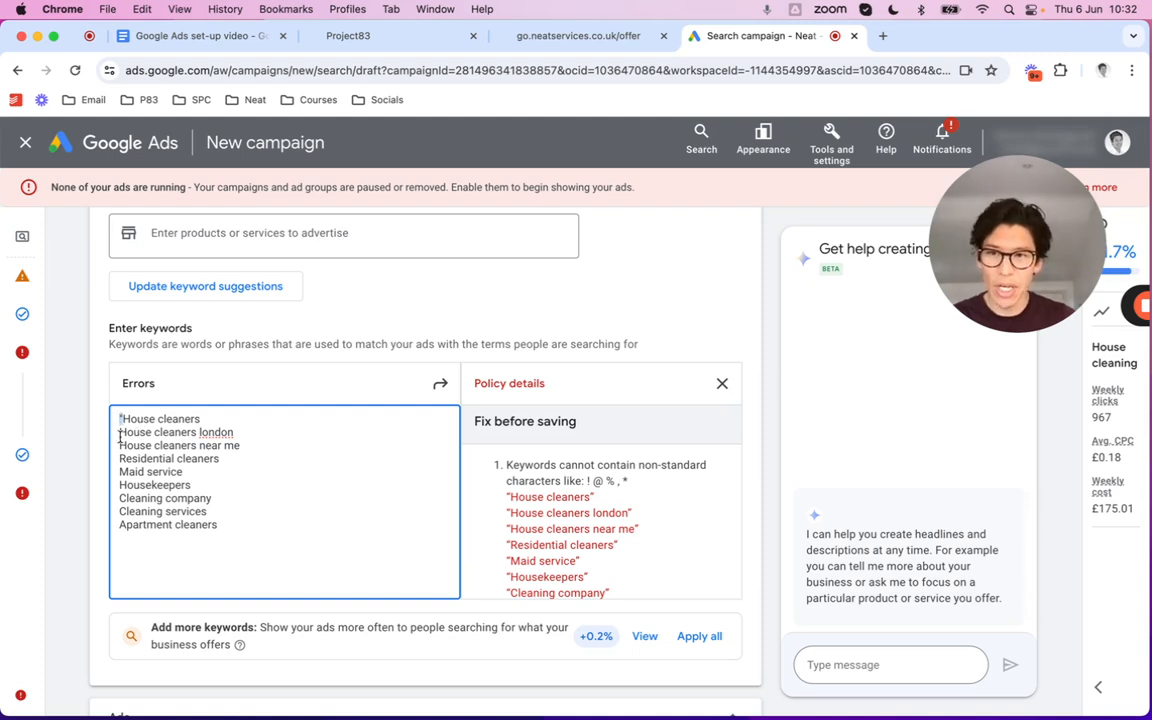
pyautogui.click(119, 432)
pyautogui.press('super+v')
pyautogui.click(119, 445)
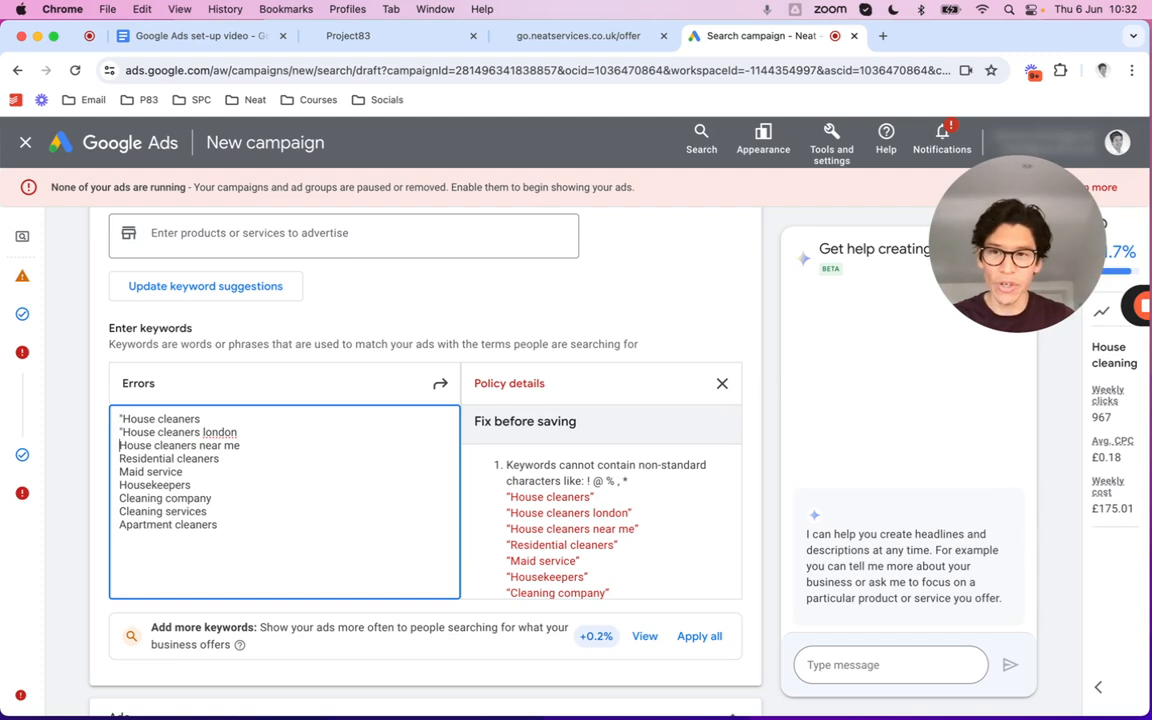
pyautogui.press('super+v')
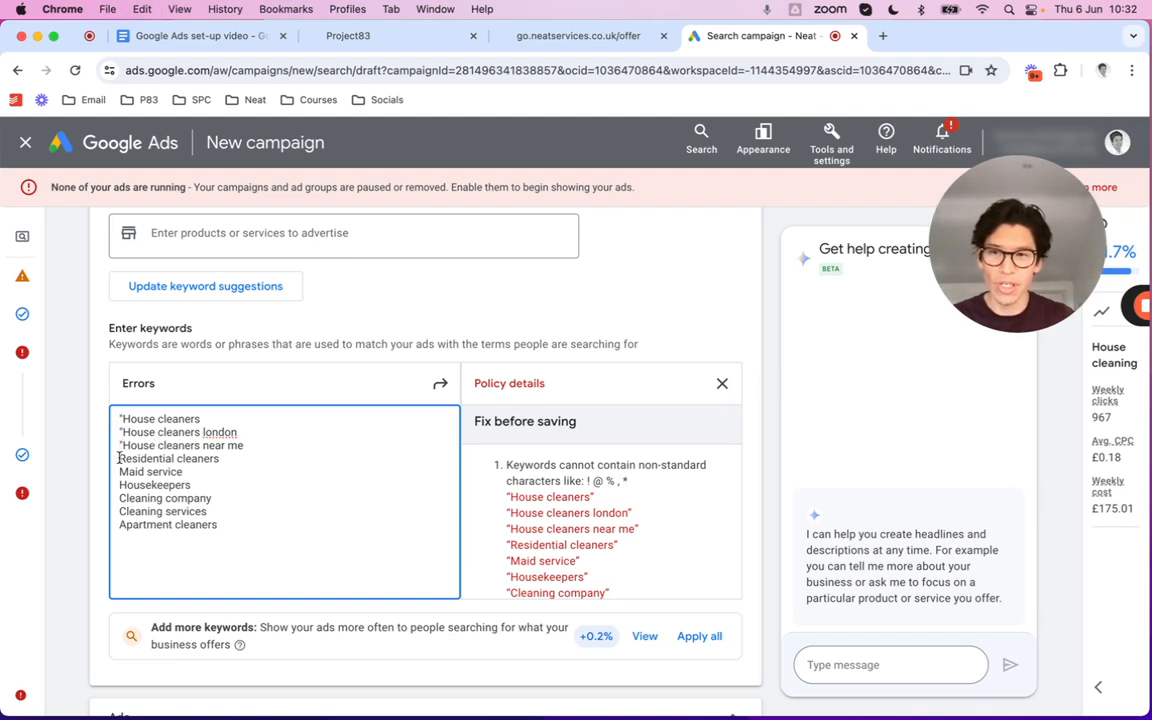
pyautogui.click(120, 459)
pyautogui.press('super+v')
pyautogui.click(120, 472)
pyautogui.press('super+v')
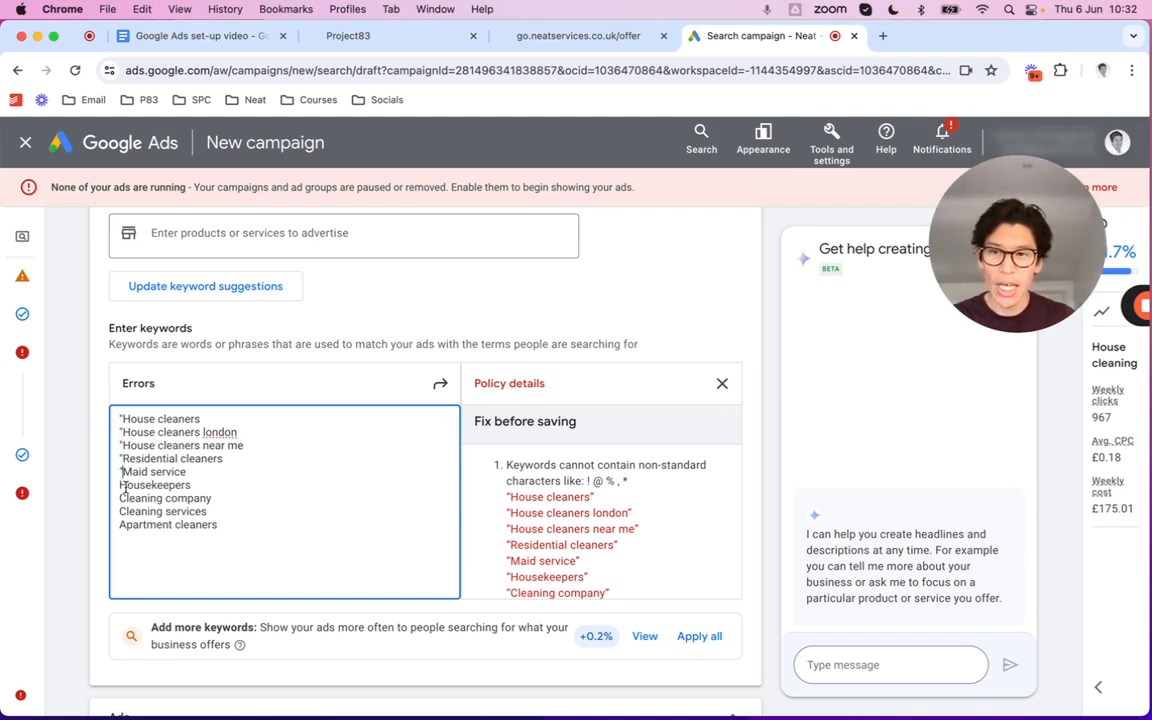
pyautogui.click(120, 485)
pyautogui.press('super+v')
pyautogui.click(120, 498)
pyautogui.press('super+v')
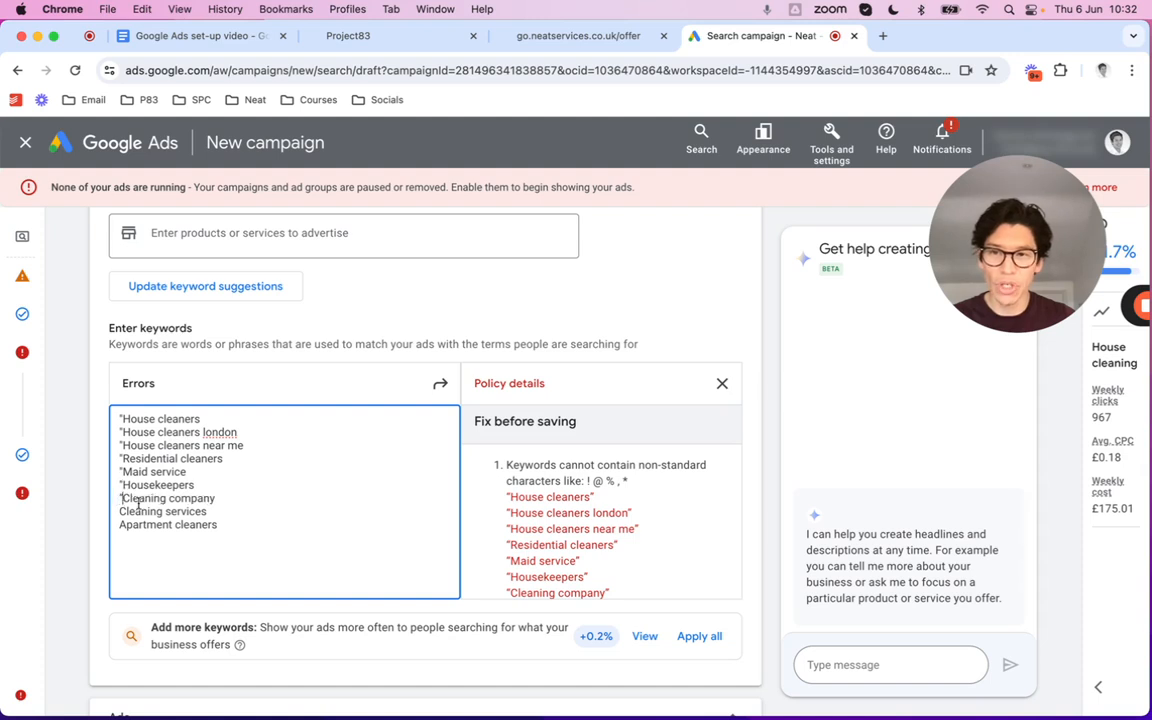
pyautogui.click(120, 511)
pyautogui.press('super+v')
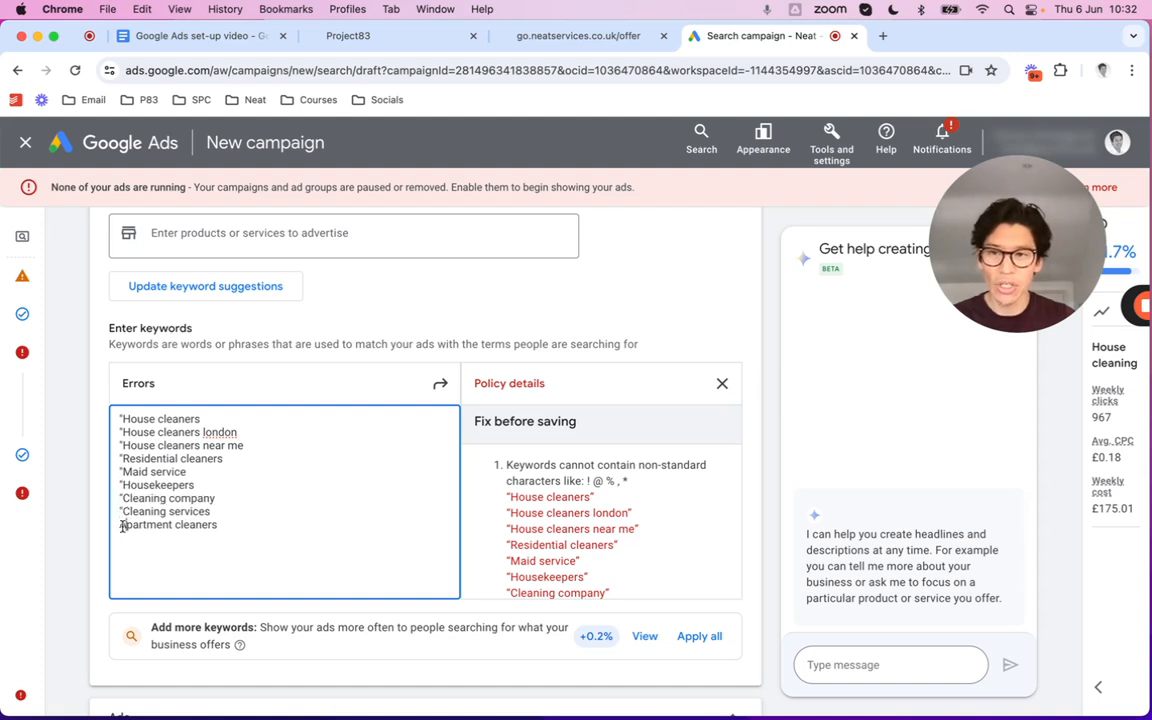
pyautogui.click(126, 524)
pyautogui.press('super+v')
pyautogui.press('BackSpace')
pyautogui.press('Left')
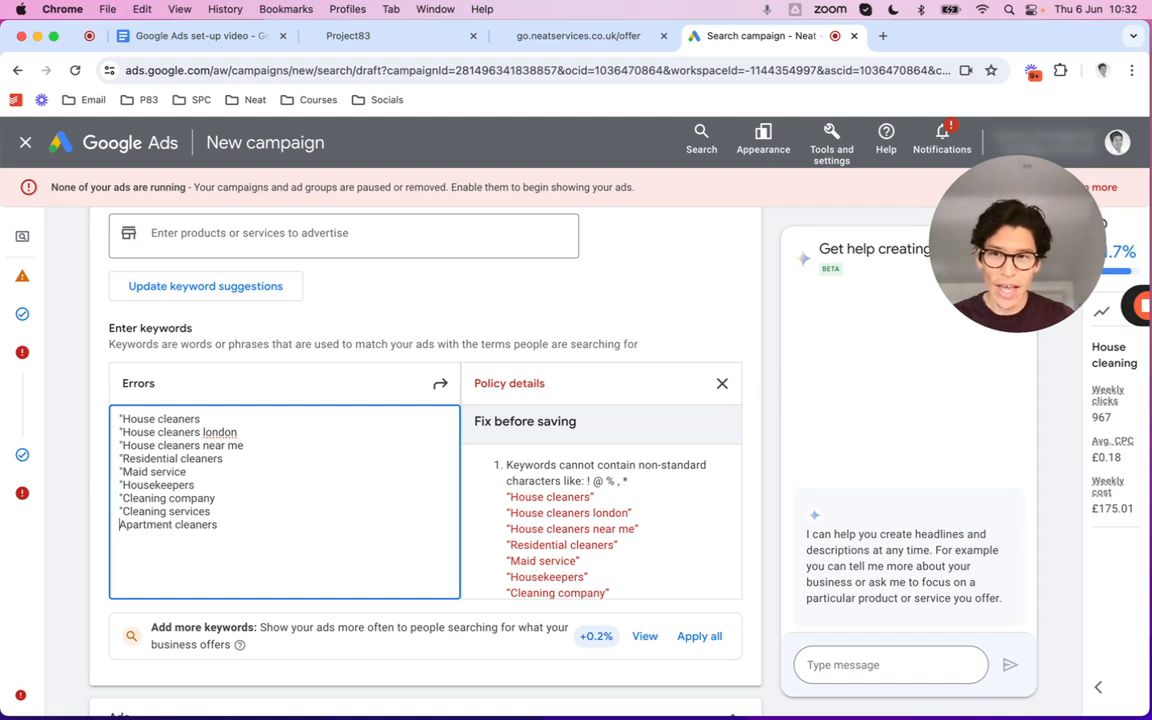
pyautogui.press('super+v')
# Paste closing straight quotes after all nine keywords, from Apartment cleaners up to House cleaners
pyautogui.click(233, 523)
pyautogui.press('super+v')
pyautogui.click(230, 509)
pyautogui.press('super+v')
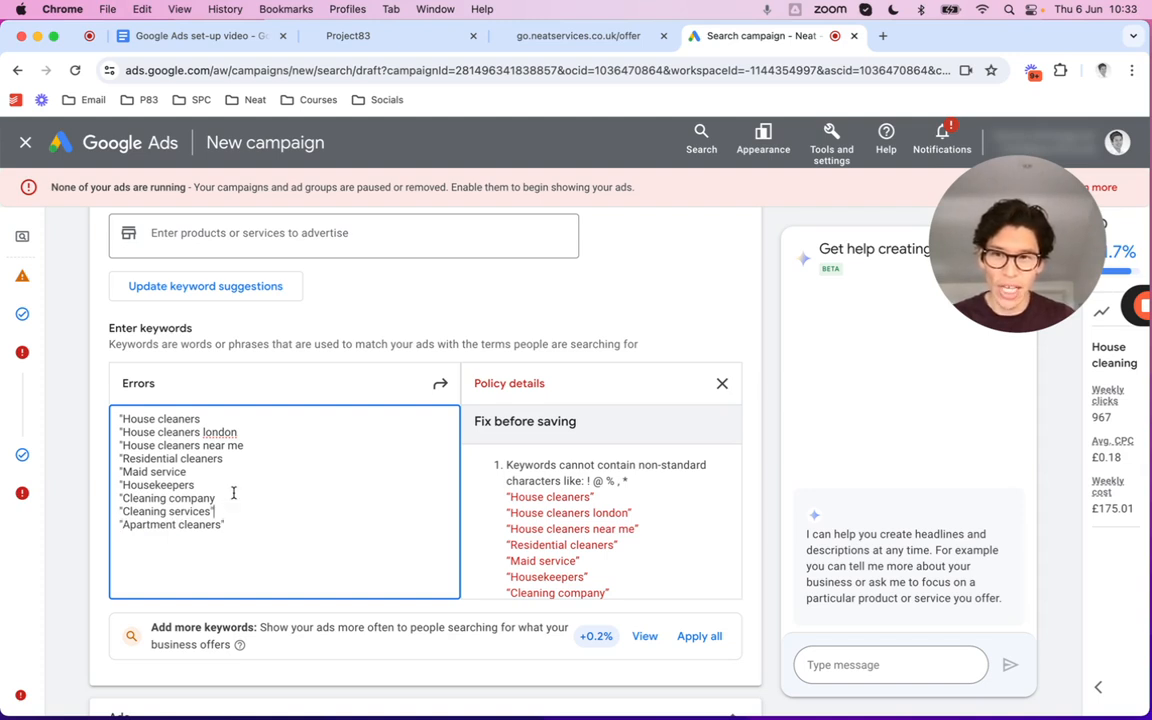
pyautogui.click(232, 494)
pyautogui.press('super+v')
pyautogui.click(218, 484)
pyautogui.press('super+v')
pyautogui.click(216, 471)
pyautogui.press('super+v')
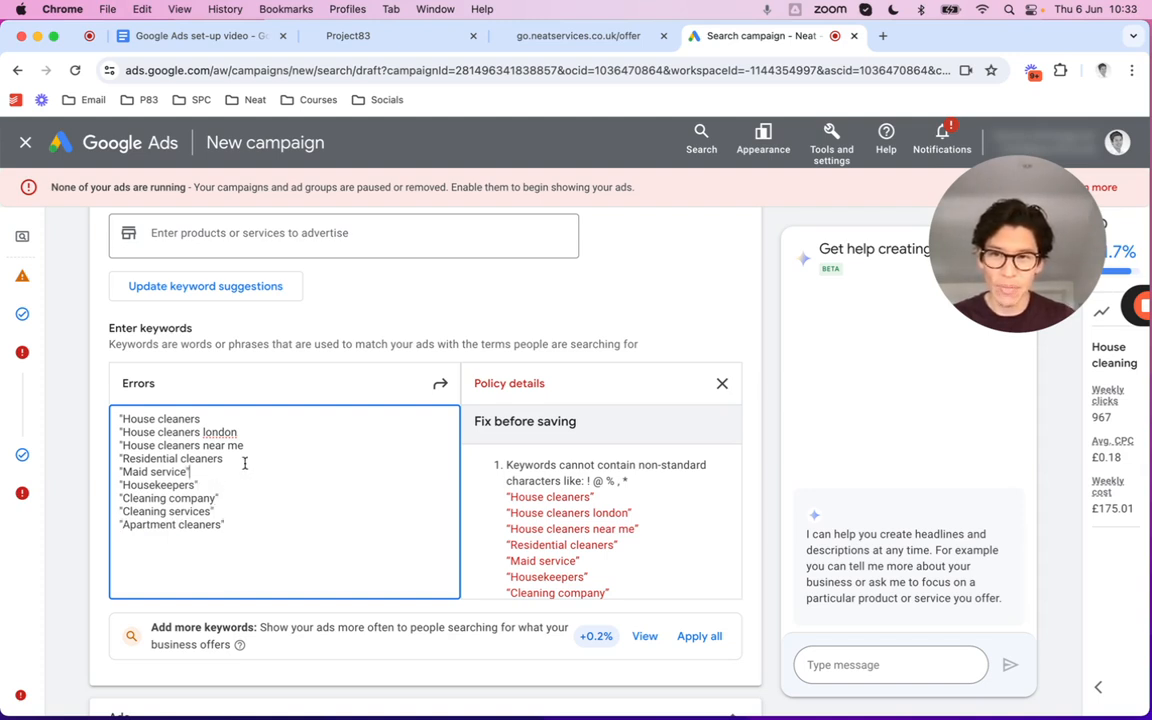
pyautogui.click(218, 458)
pyautogui.press('super+v')
pyautogui.click(267, 445)
pyautogui.press('super+v')
pyautogui.click(245, 432)
pyautogui.press('super+v')
pyautogui.click(240, 419)
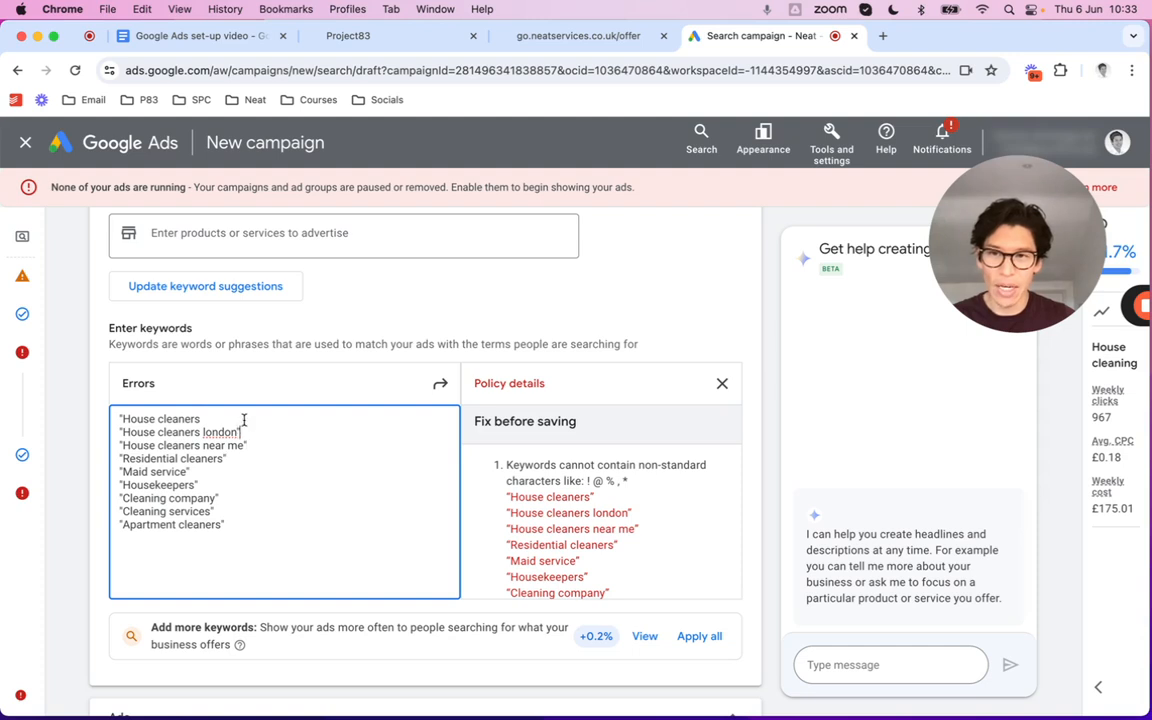
pyautogui.press('super+v')
pyautogui.scroll(-1, 645, 632)
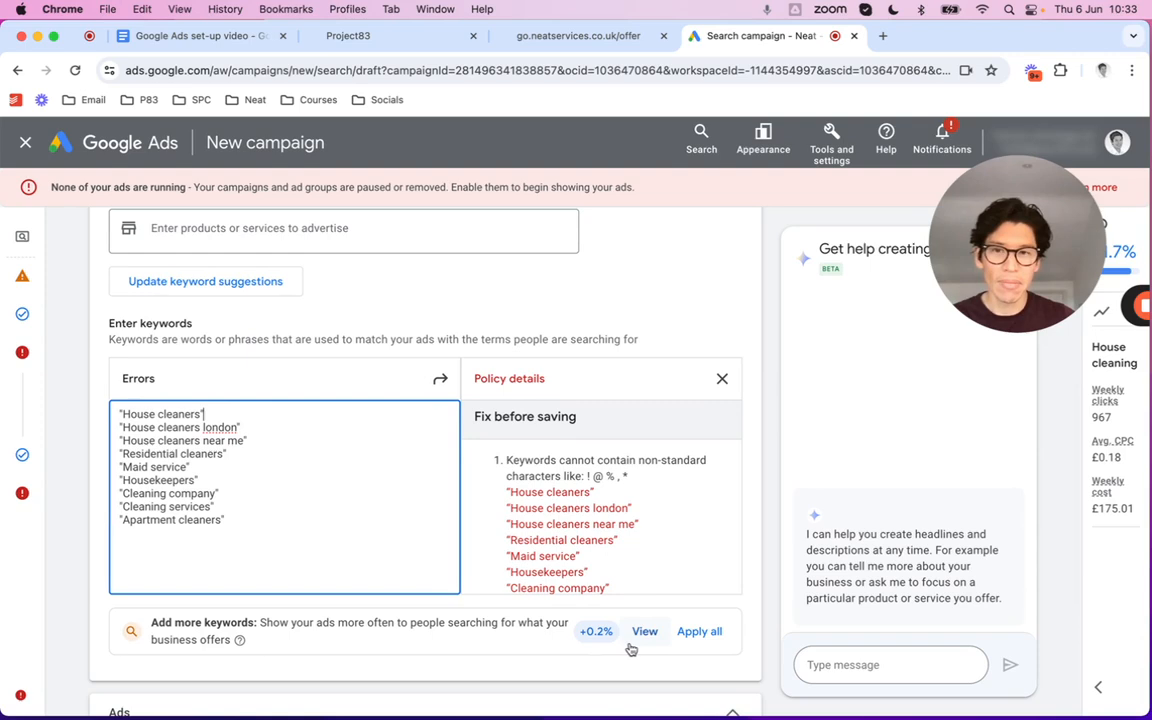
pyautogui.scroll(-5, 645, 648)
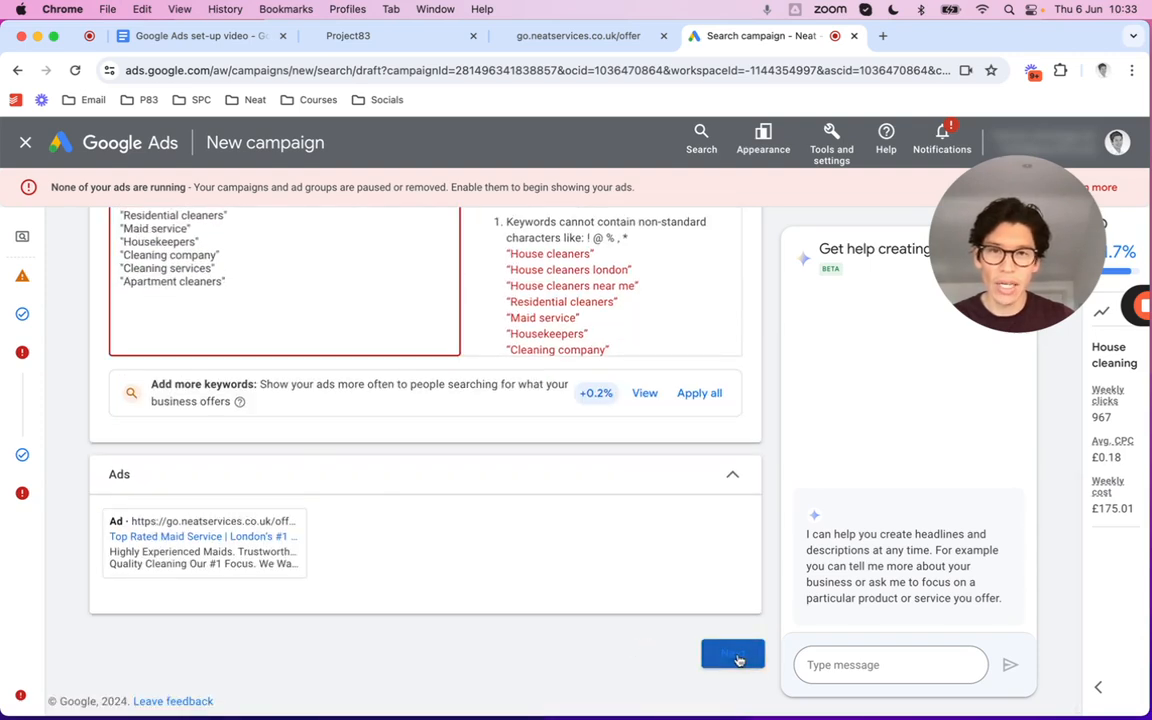
# Advance through the keywords and Budget steps, review the £25.00/day summary, and publish the campaign
pyautogui.click(738, 655)
pyautogui.scroll(-4, 640, 560)
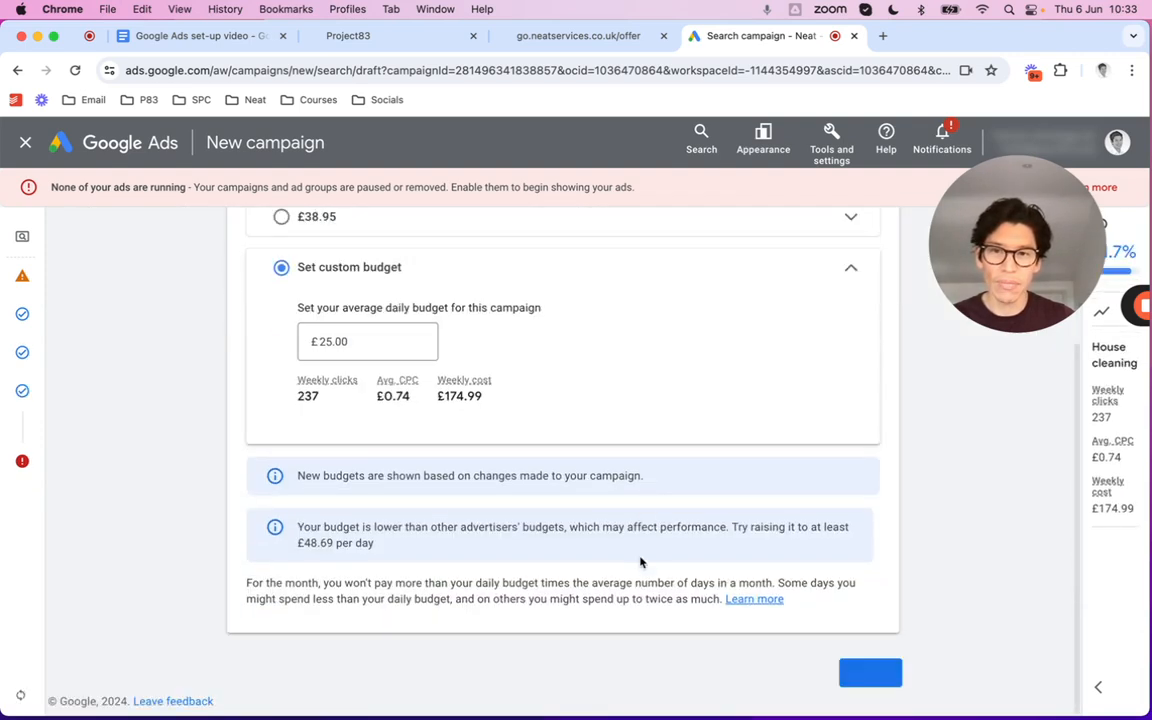
pyautogui.click(870, 674)
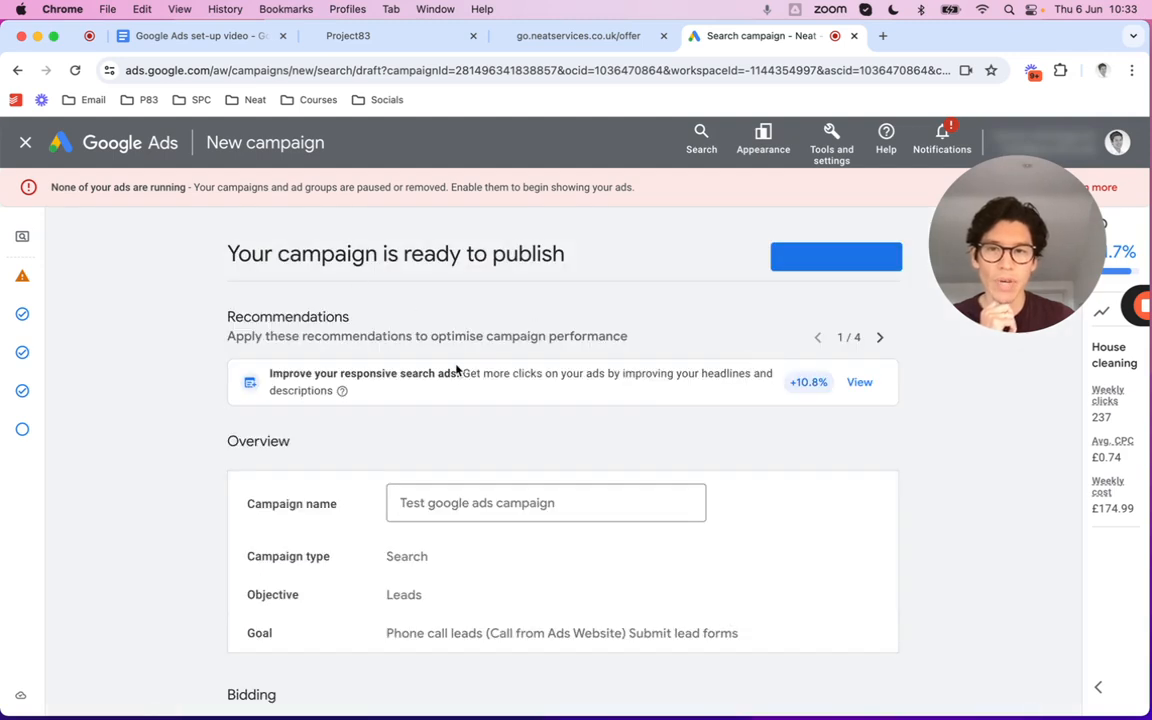
pyautogui.scroll(-1, 505, 372)
pyautogui.scroll(-10, 505, 372)
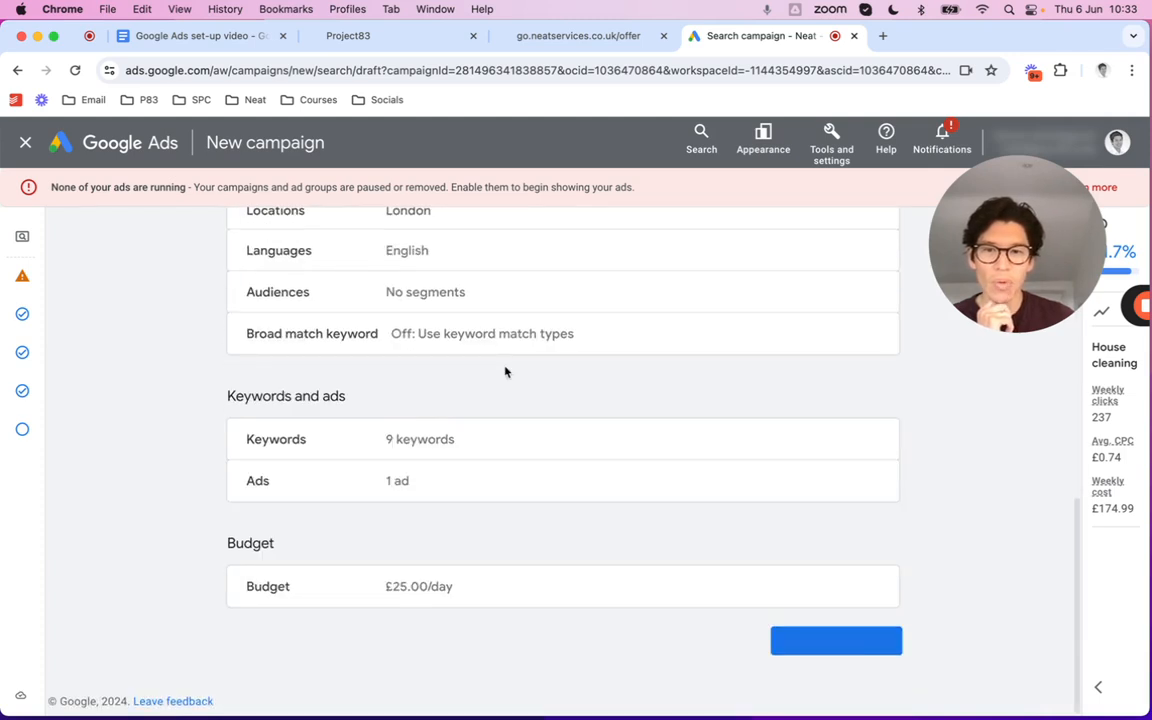
pyautogui.click(848, 645)
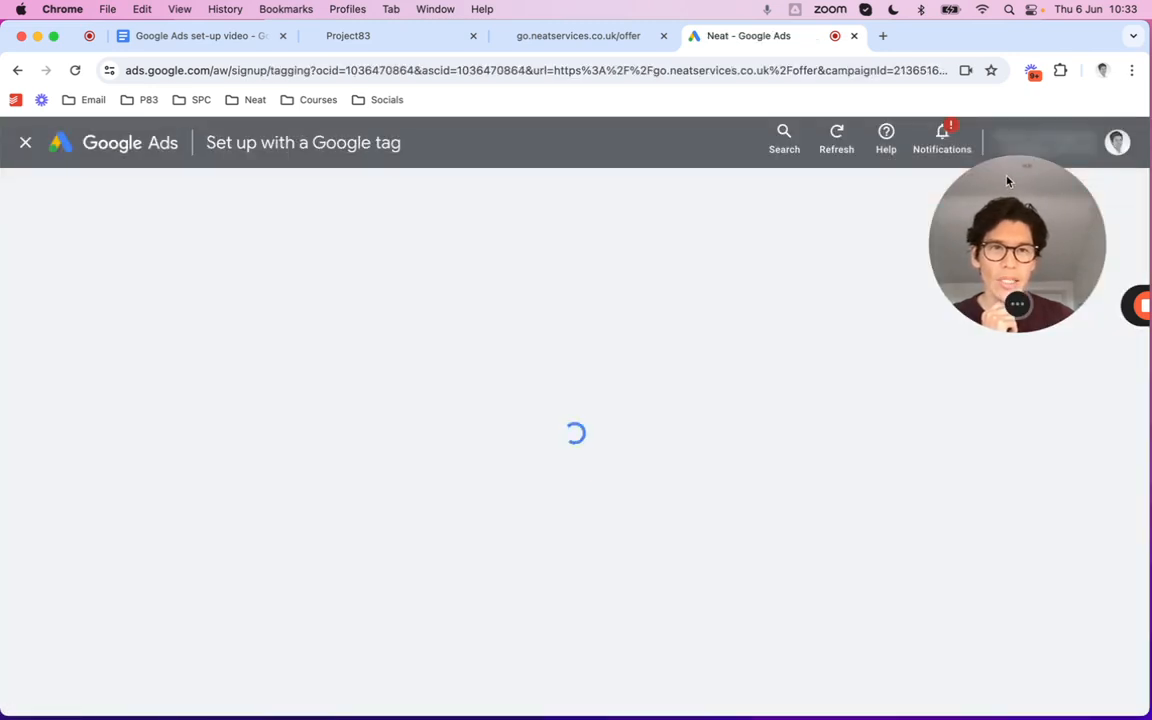
# Skip the Google tag setup and close it to reach All campaigns with Test google ads listed
pyautogui.moveTo(1008, 182); pyautogui.dragTo(960, 223)
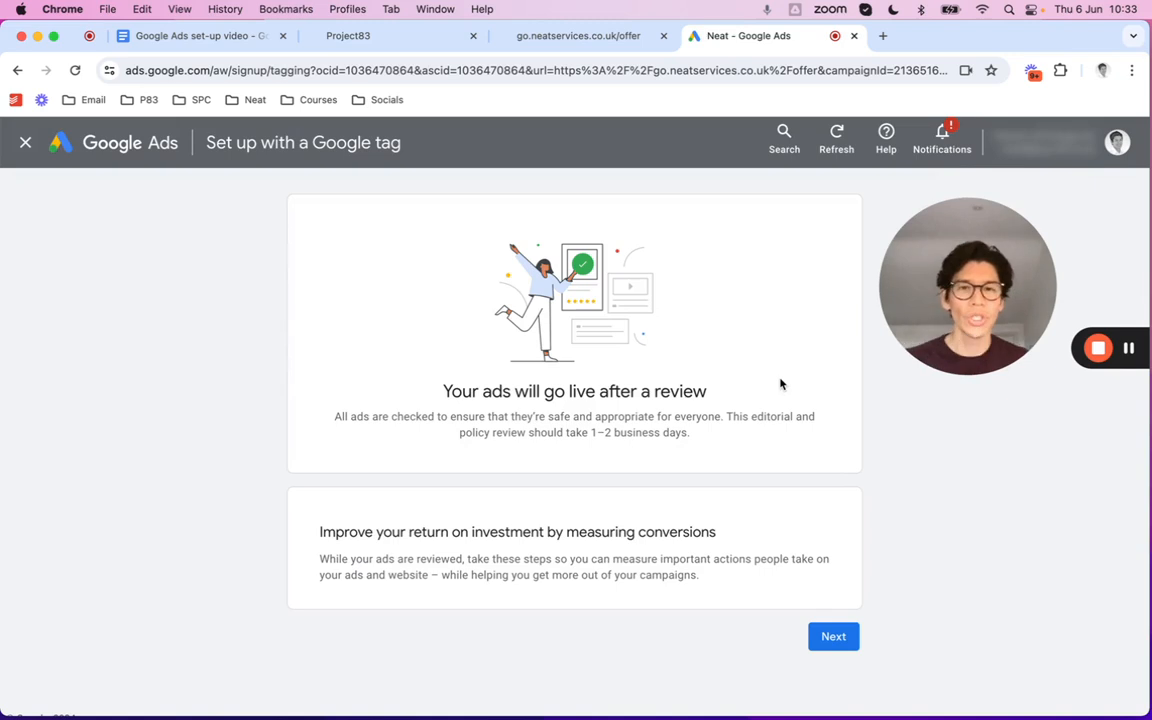
pyautogui.click(834, 639)
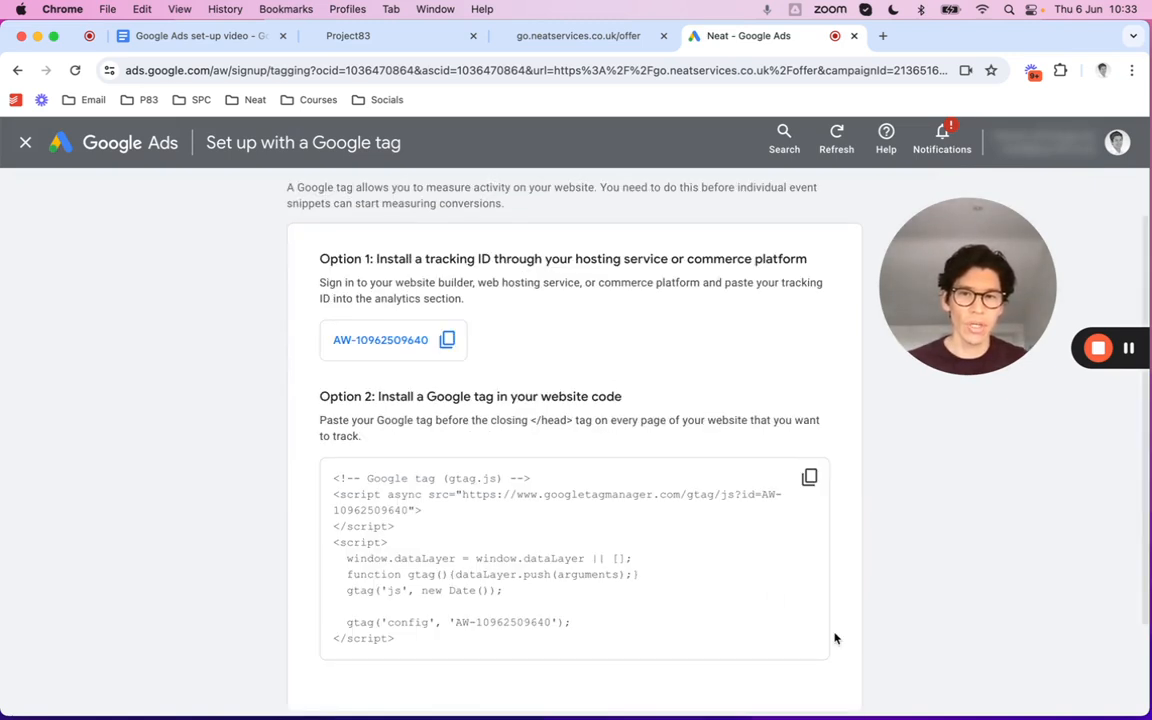
pyautogui.scroll(-3, 787, 566)
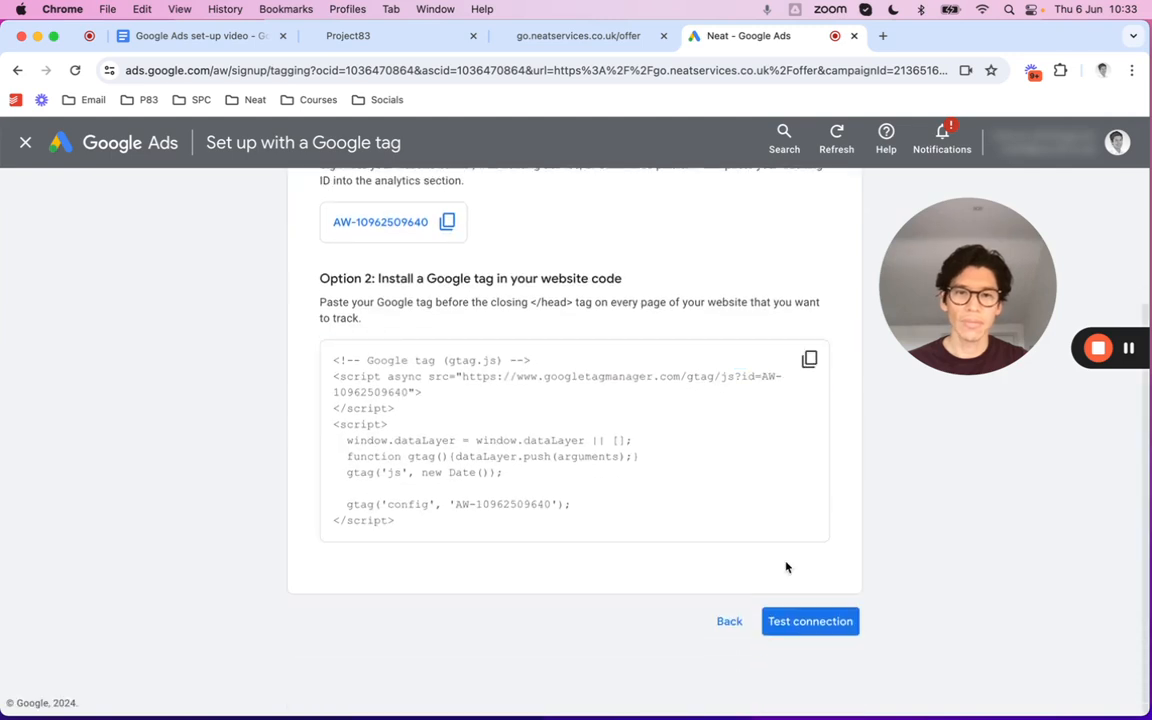
pyautogui.click(729, 621)
pyautogui.click(26, 145)
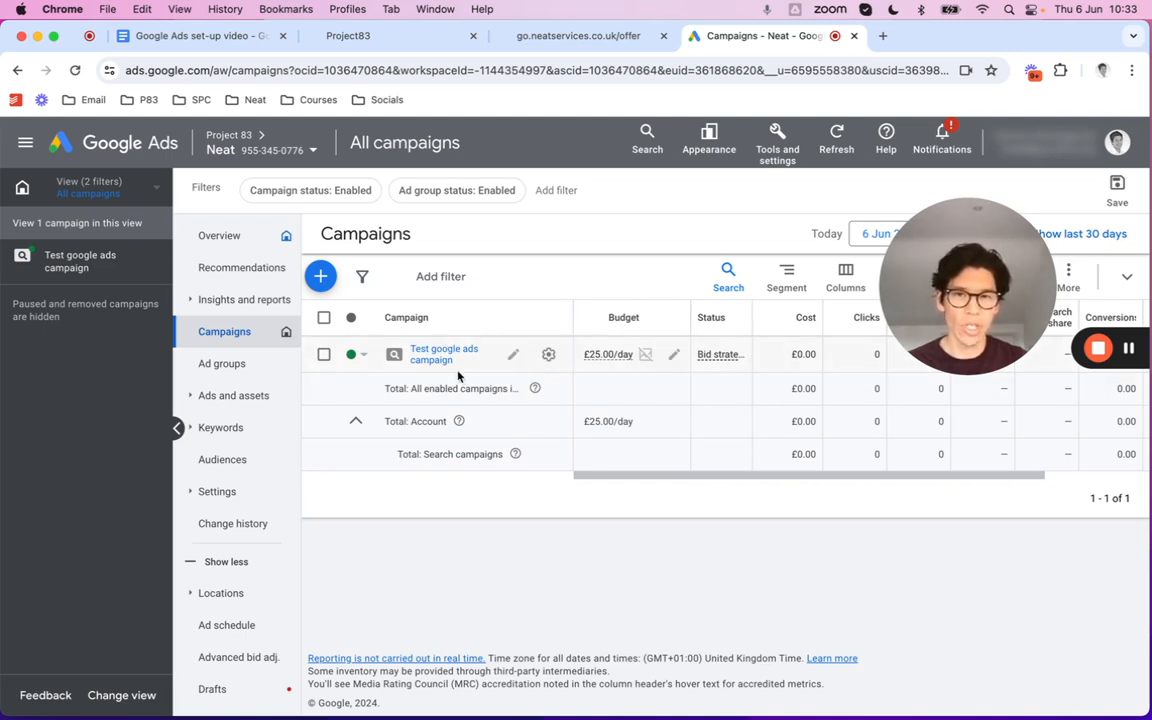
# Set the Test google ads campaign's status to Paused and open its Ad Groups page
pyautogui.click(352, 355)
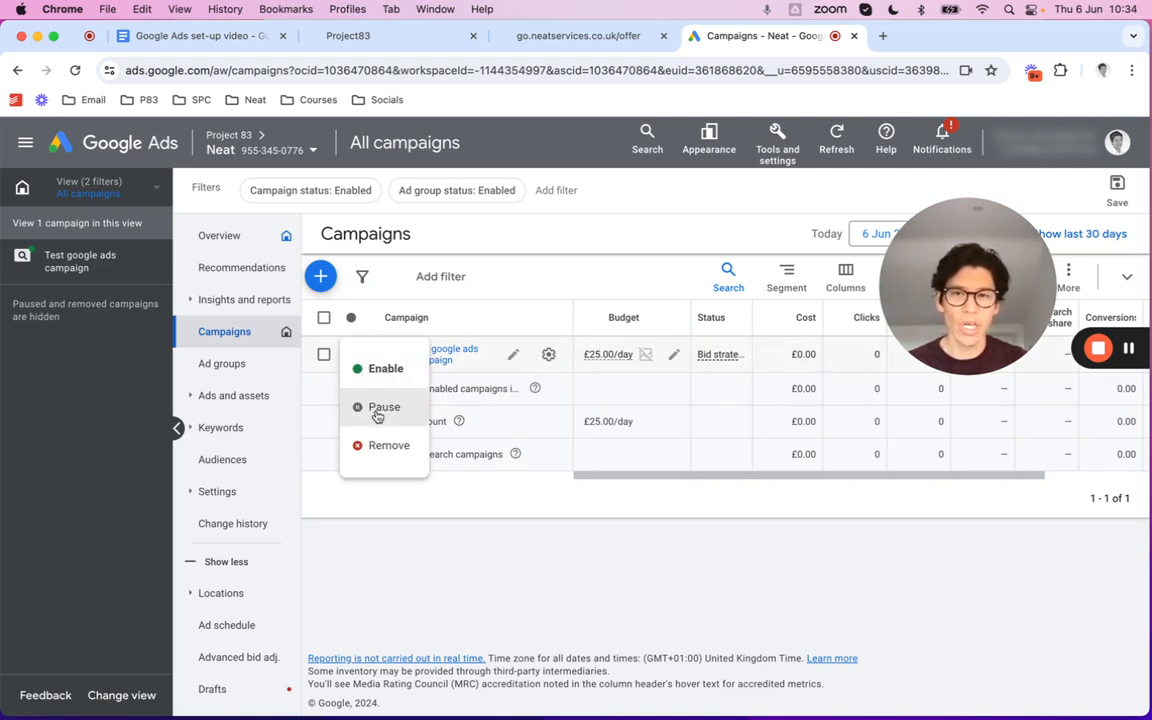
pyautogui.click(379, 407)
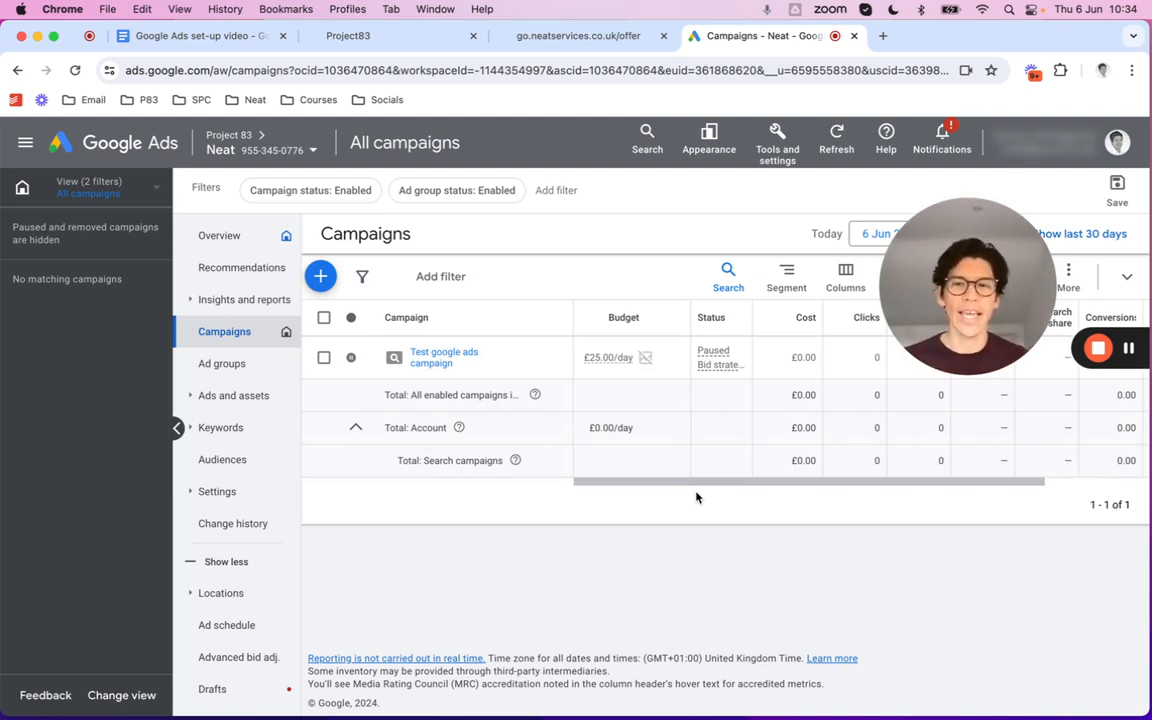
pyautogui.click(431, 366)
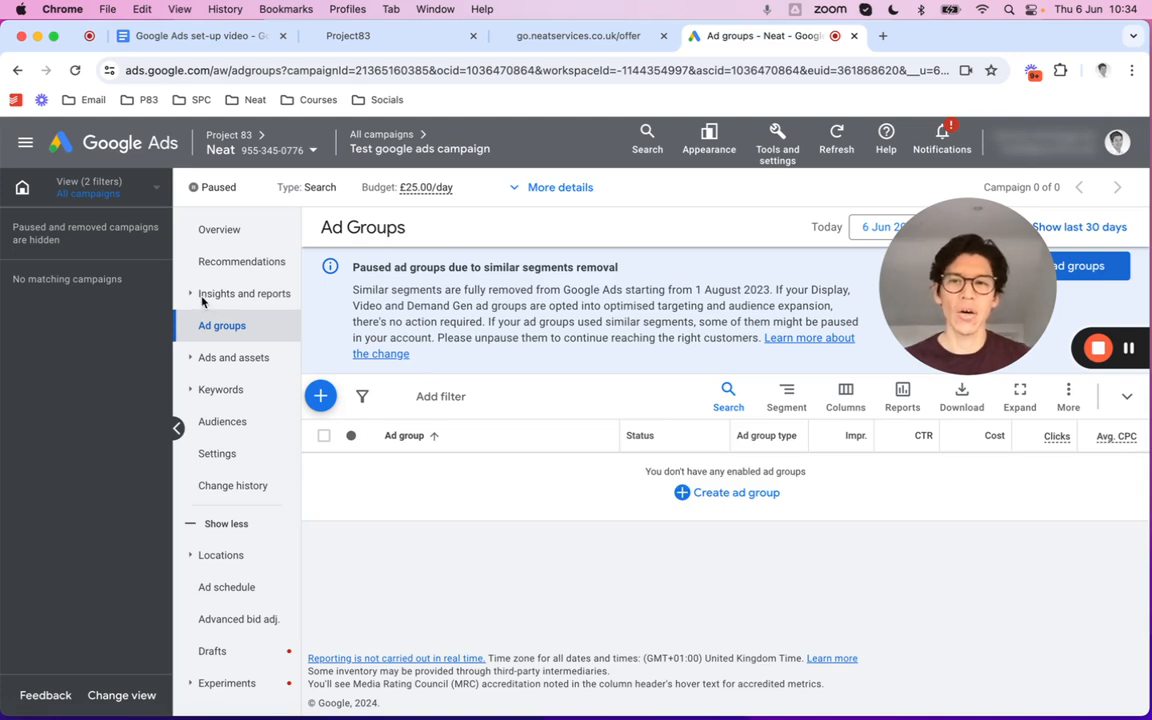
# Open the Search terms report under Insights and reports for the paused campaign
pyautogui.click(204, 294)
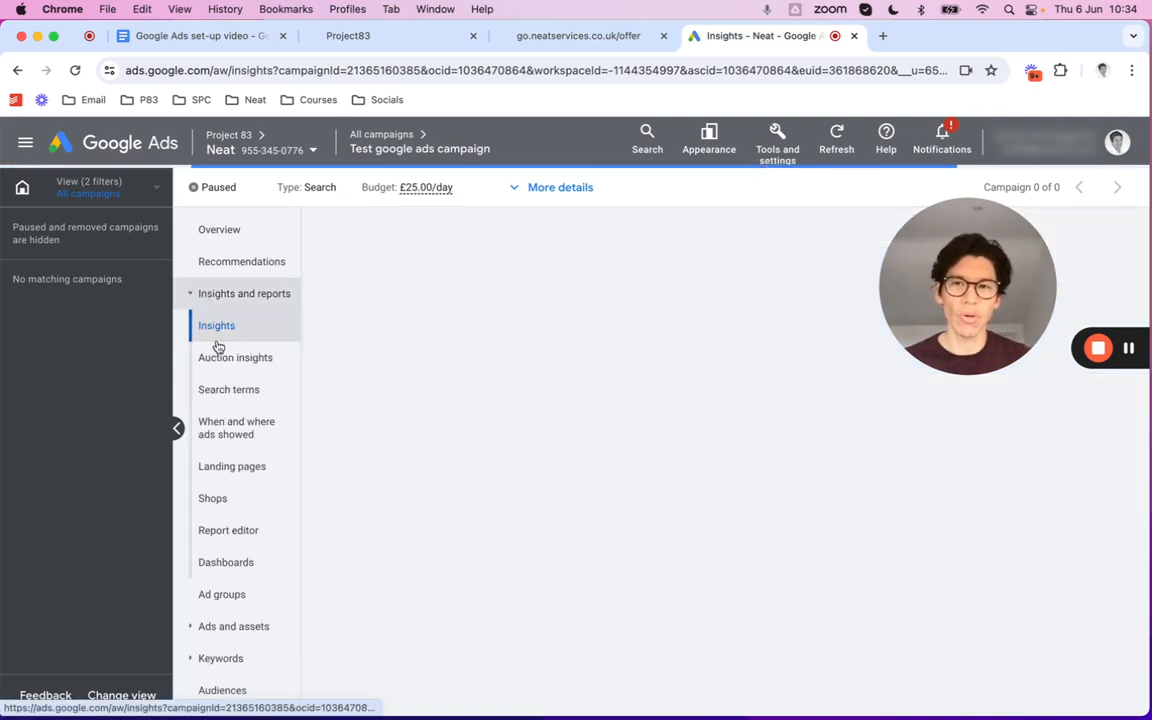
pyautogui.click(226, 392)
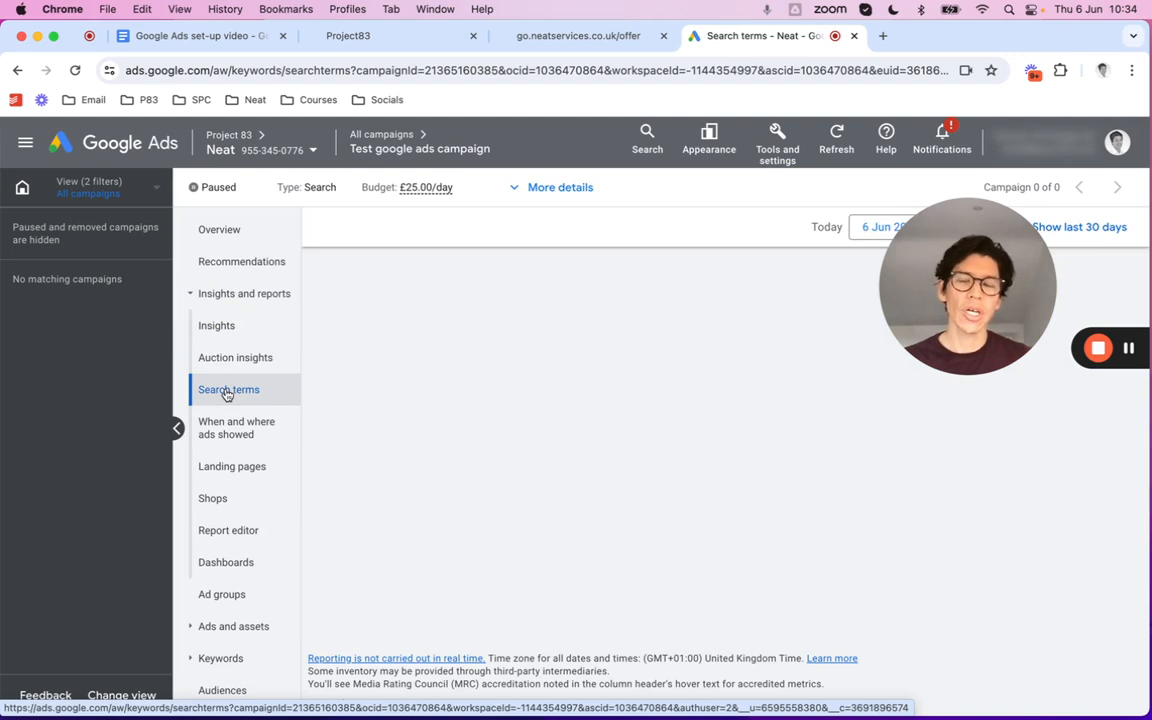